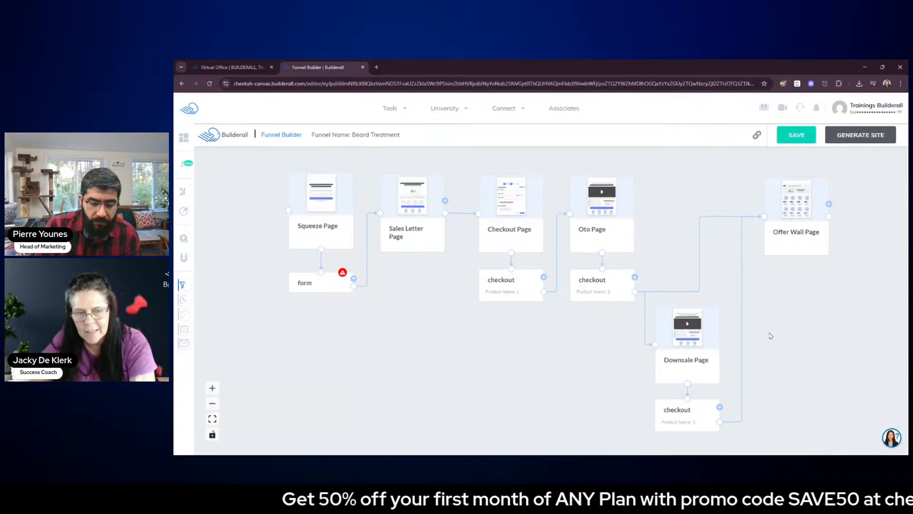
Rename the Squeeze Page in the funnel to "Lead Magnet" and mark it as the home page
left_click(324, 224)
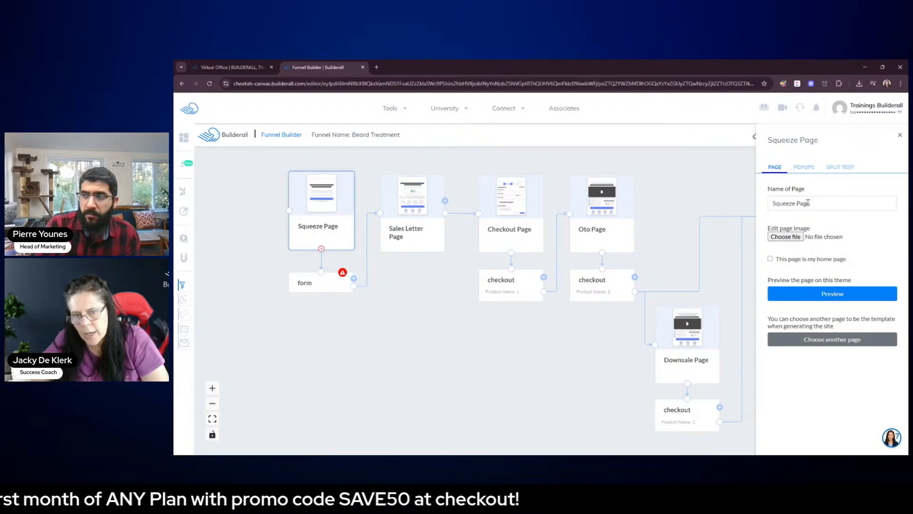
left_click_drag(805, 204, 774, 210)
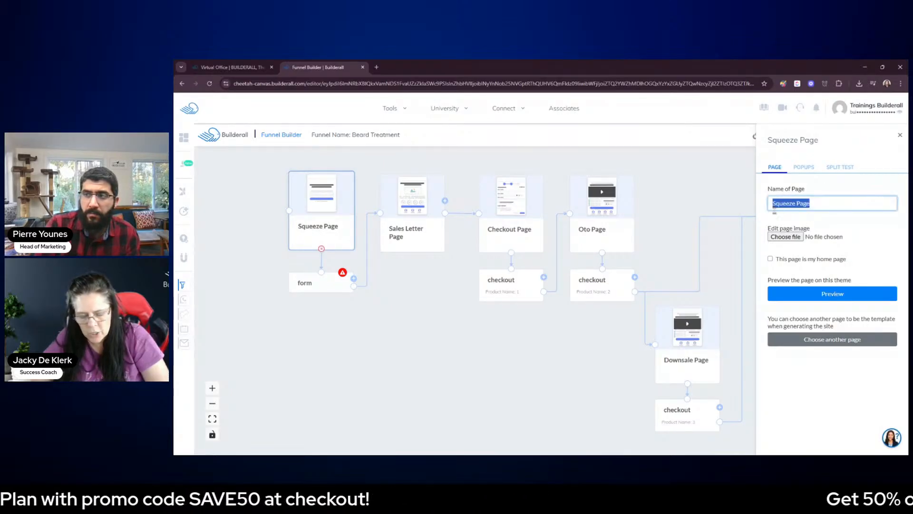
type("Lead")
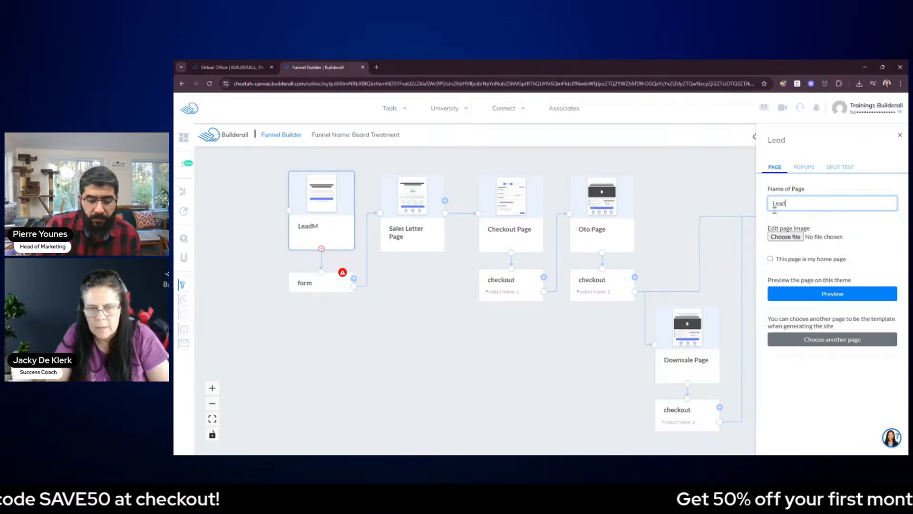
type(" Magnet")
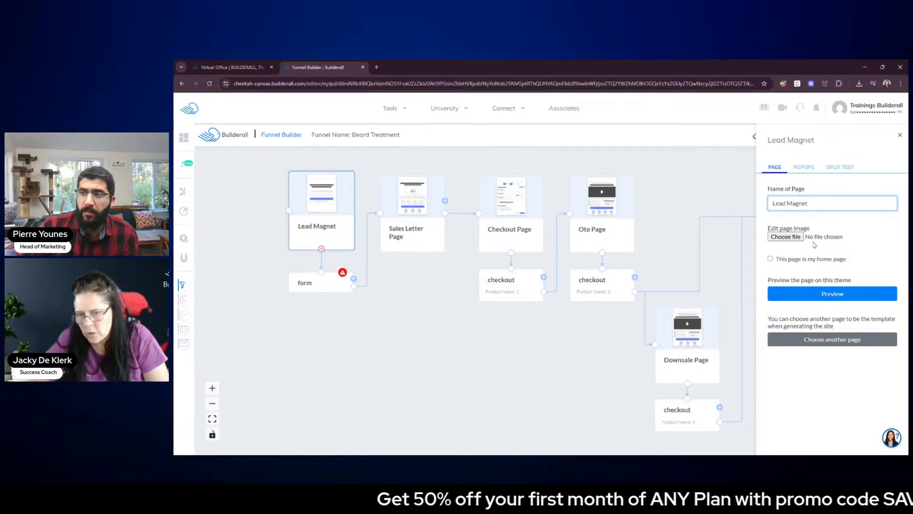
key("alt+Tab")
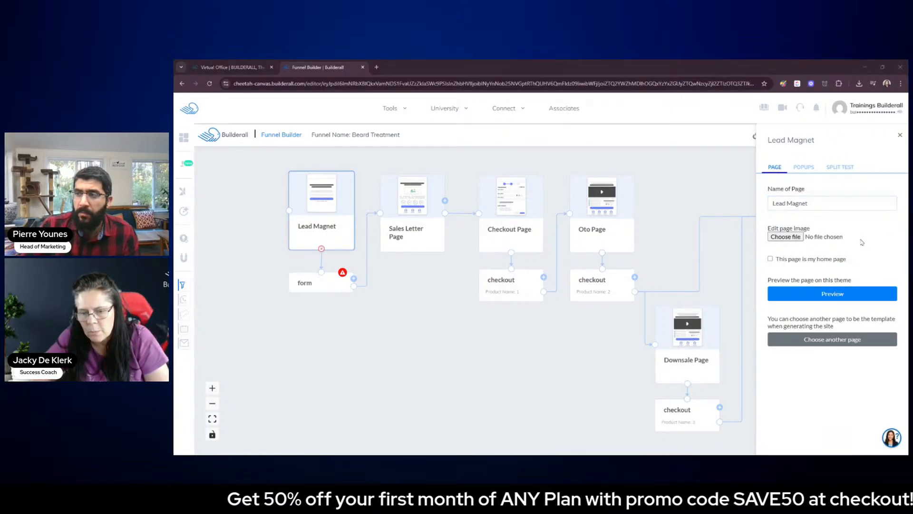
key("alt+Tab")
left_click(770, 259)
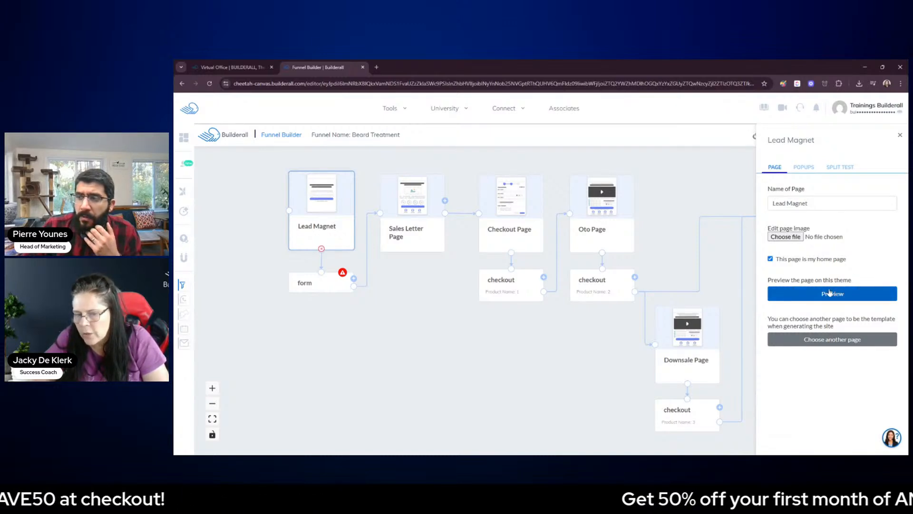
Choose the Builderall template "Beard Treatment - Full" as the source for the Lead Magnet page
left_click(831, 341)
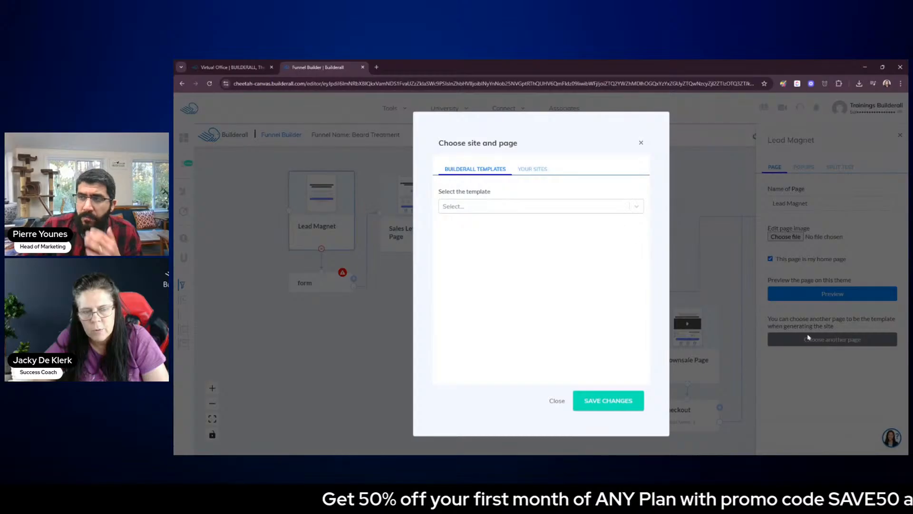
left_click(535, 170)
left_click(481, 172)
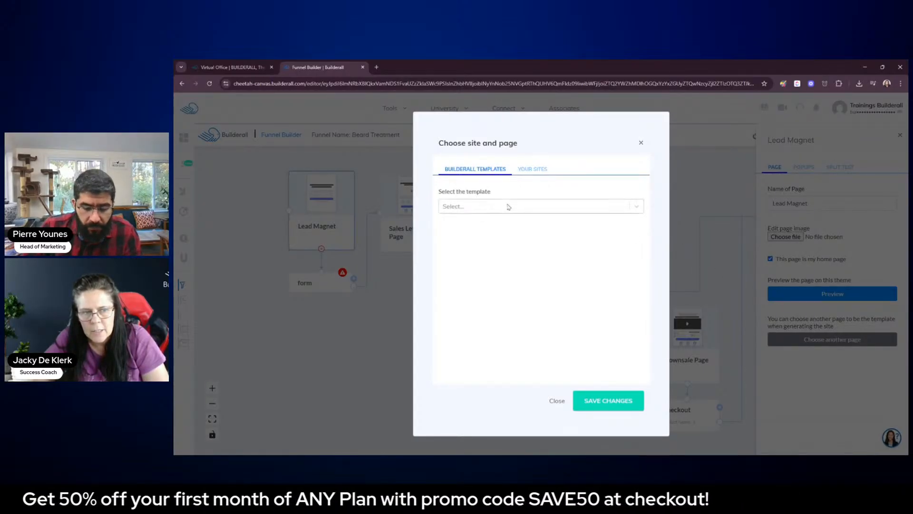
left_click(509, 206)
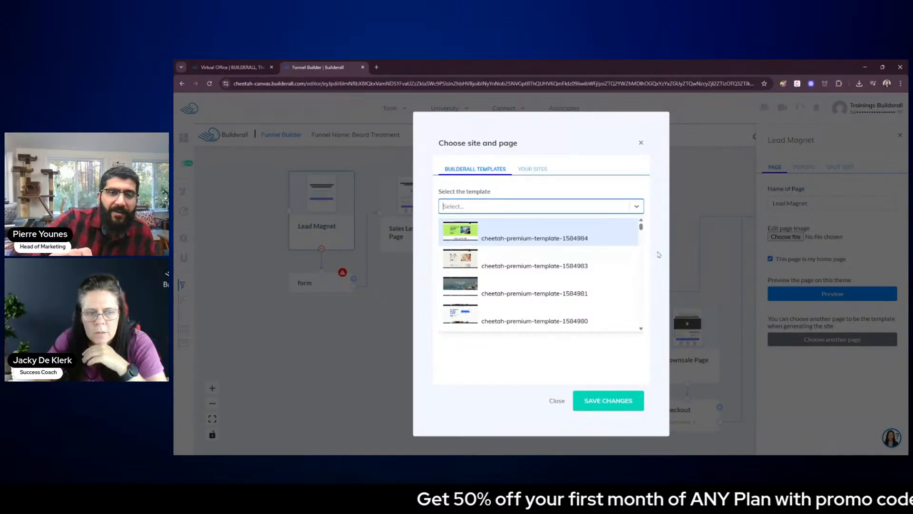
scroll(641, 330, "down", 3)
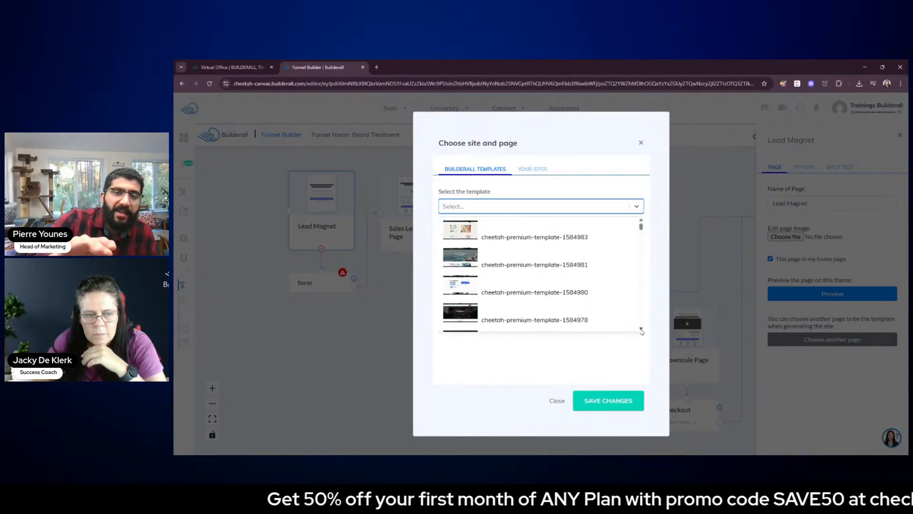
scroll(641, 330, "down", 4)
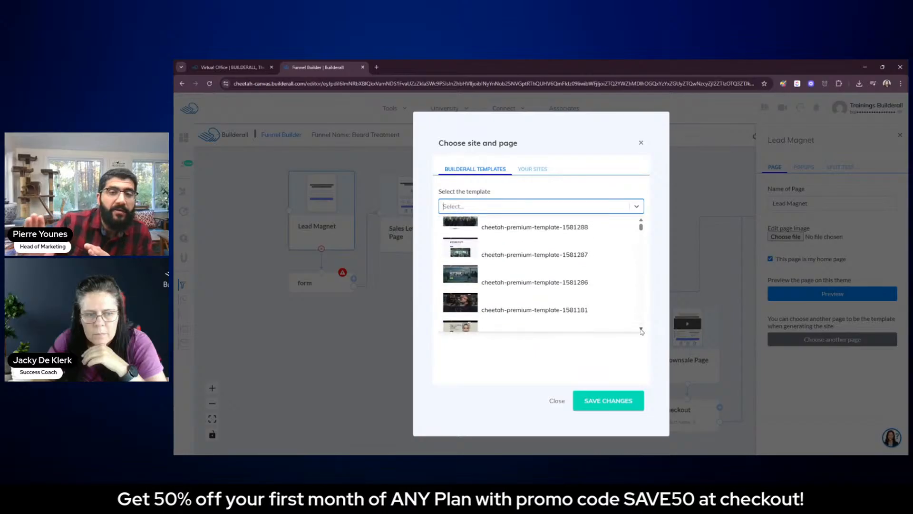
left_click(641, 329)
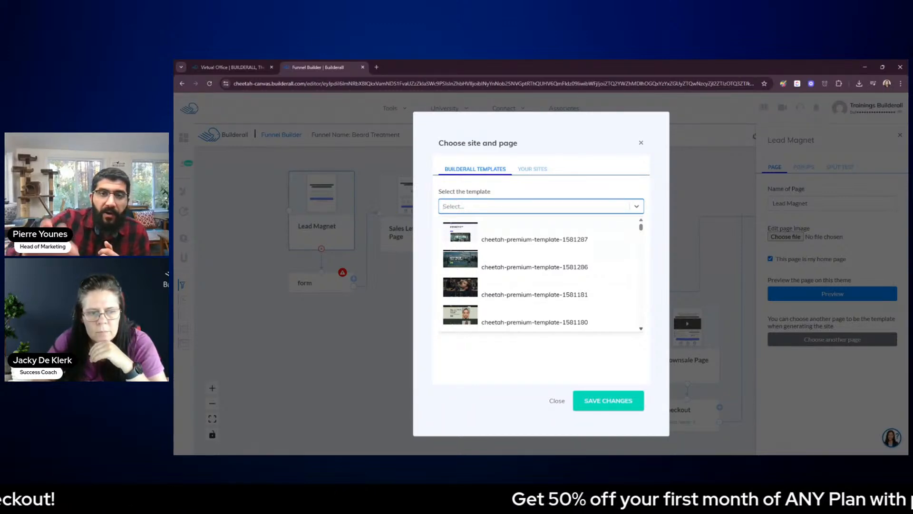
scroll(641, 330, "down", 5)
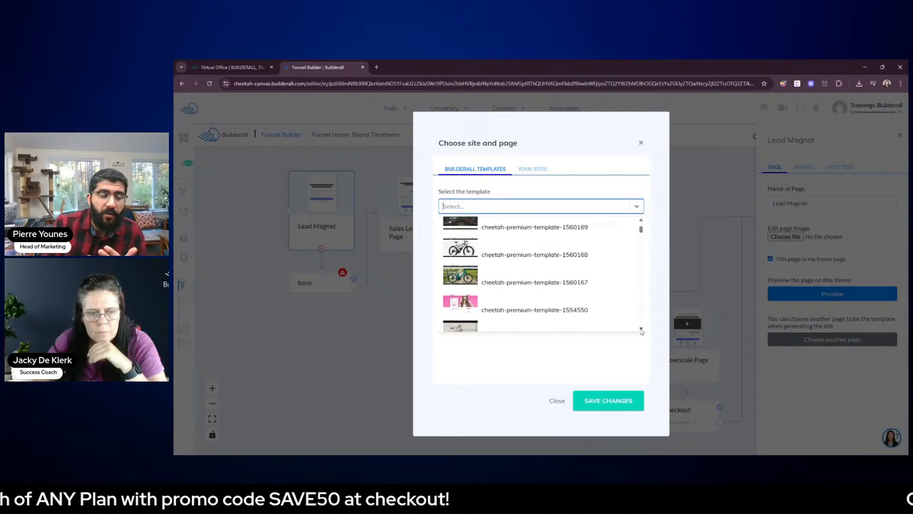
left_click(642, 330)
left_click(641, 330)
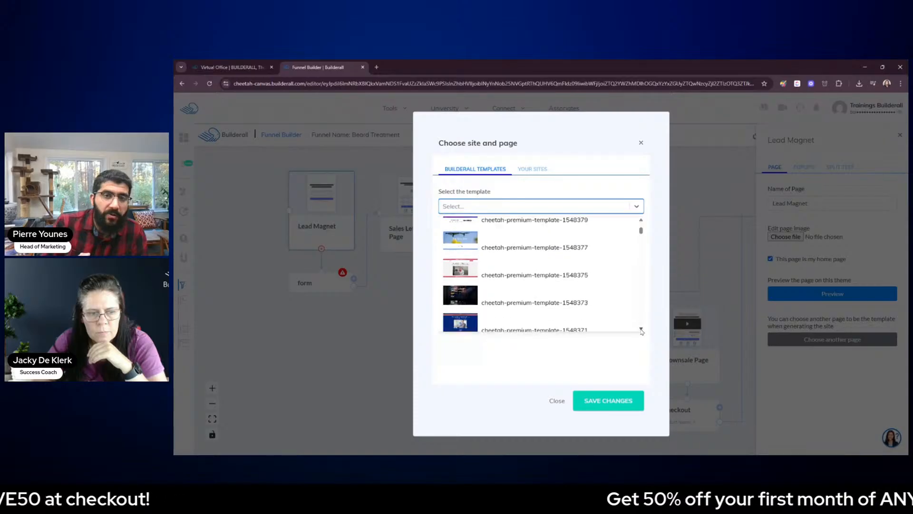
left_click(642, 330)
left_click(641, 330)
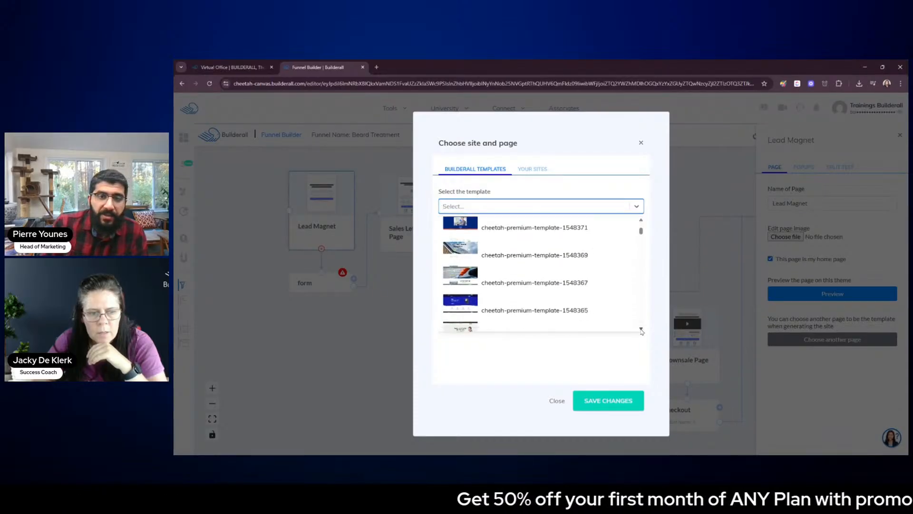
left_click(641, 330)
left_click(642, 330)
left_click(642, 330)
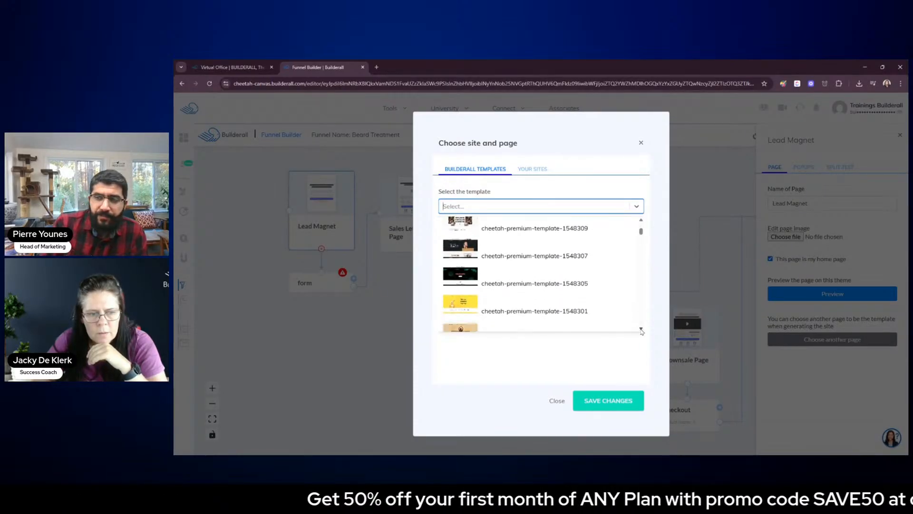
left_click(641, 330)
left_click(641, 330)
left_click(641, 330)
left_click(641, 330)
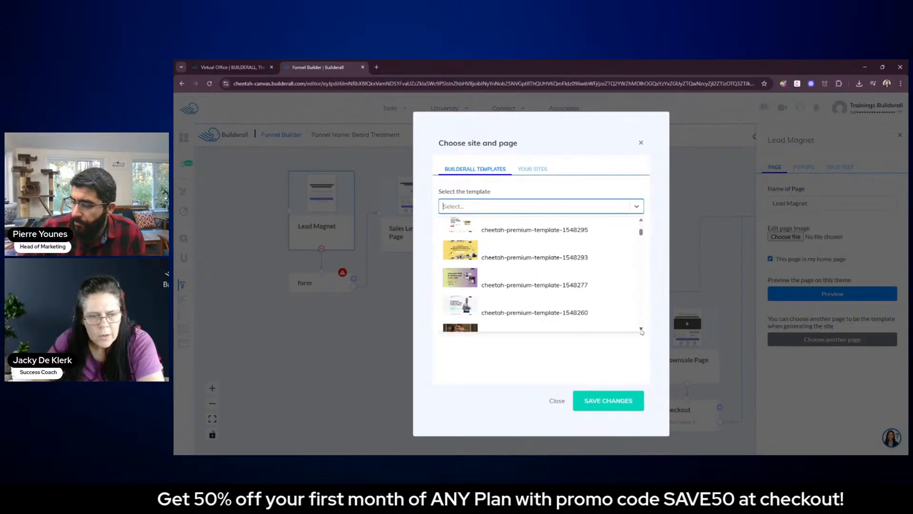
left_click(641, 330)
left_click(642, 330)
left_click(641, 330)
left_click(641, 330)
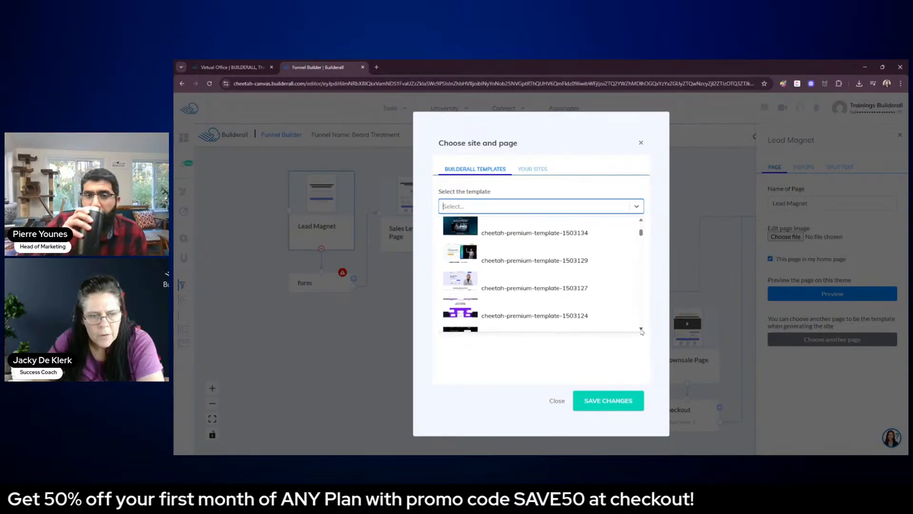
left_click(642, 330)
left_click(642, 330)
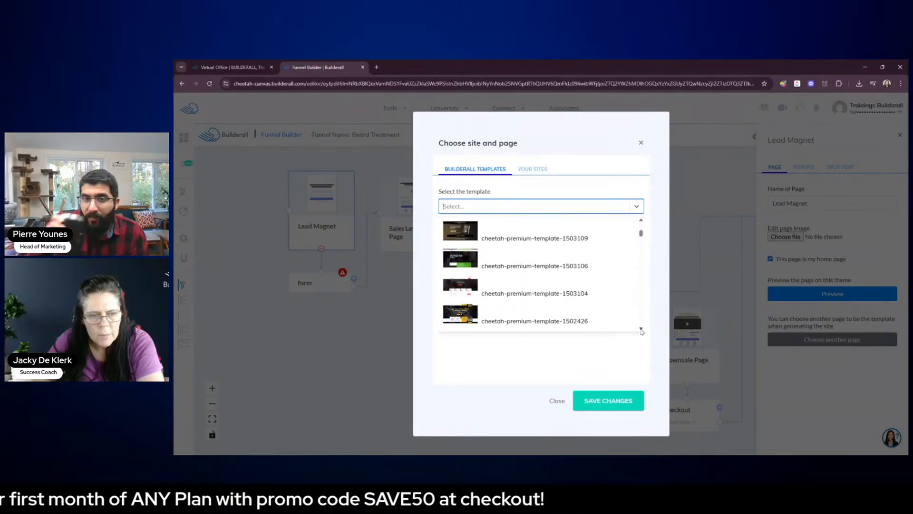
left_click(642, 330)
left_click(642, 330)
left_click(641, 330)
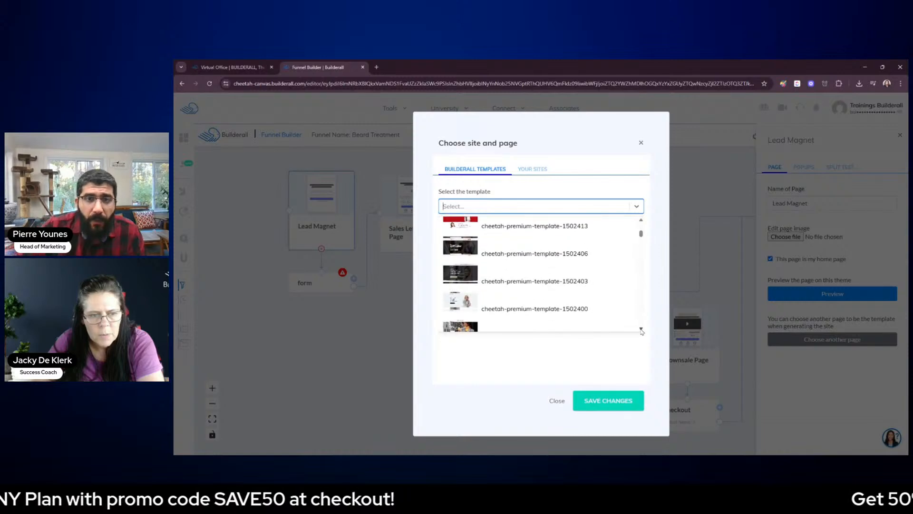
left_click(642, 330)
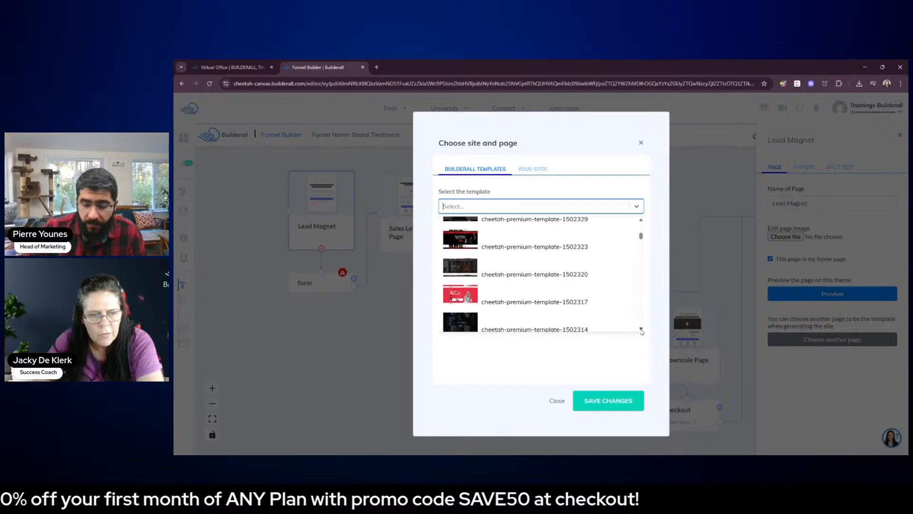
scroll(641, 332, "down", 3)
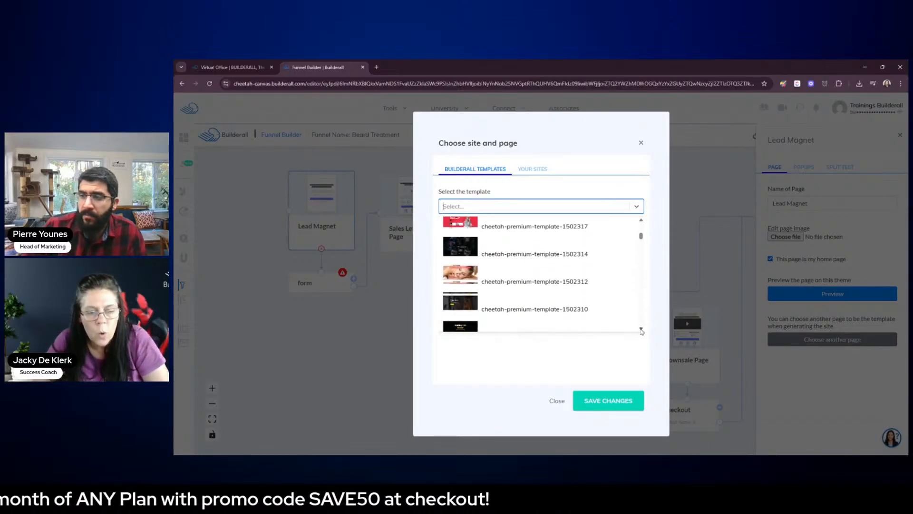
left_click(641, 329)
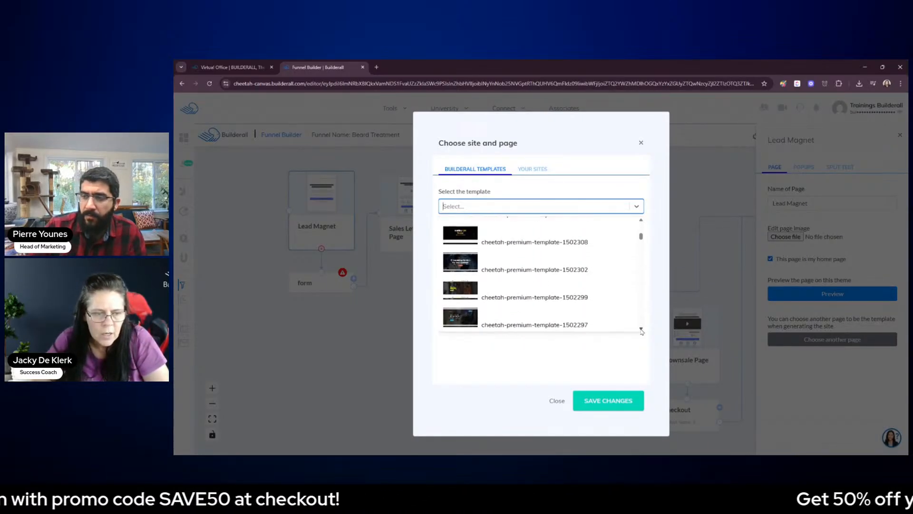
scroll(641, 331, "down", 2)
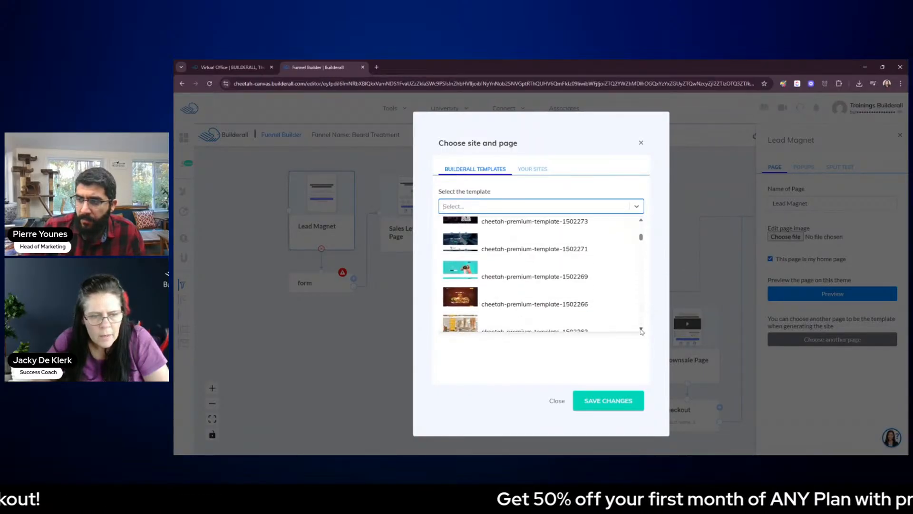
left_click(641, 330)
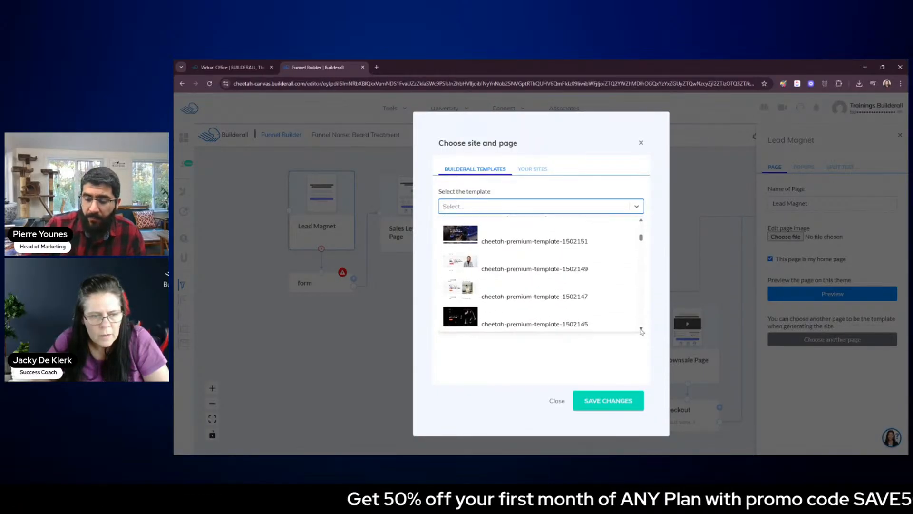
left_click(641, 330)
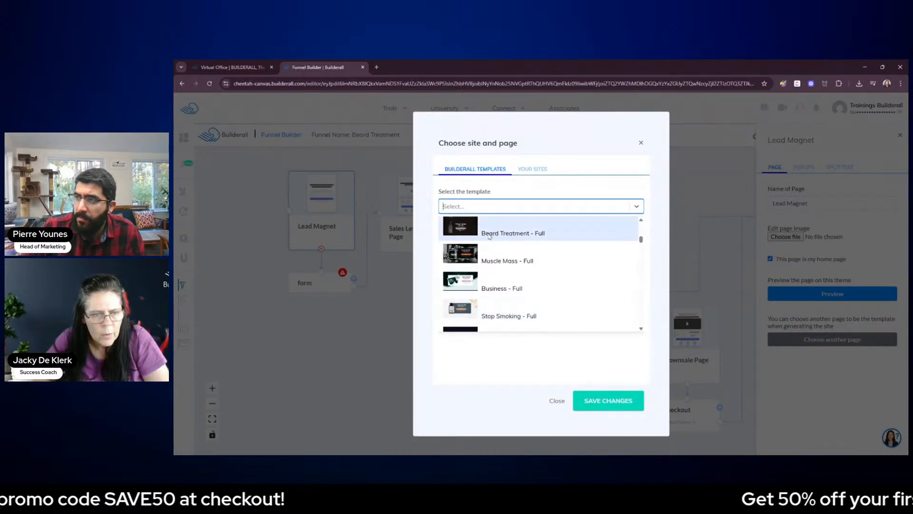
left_click(504, 232)
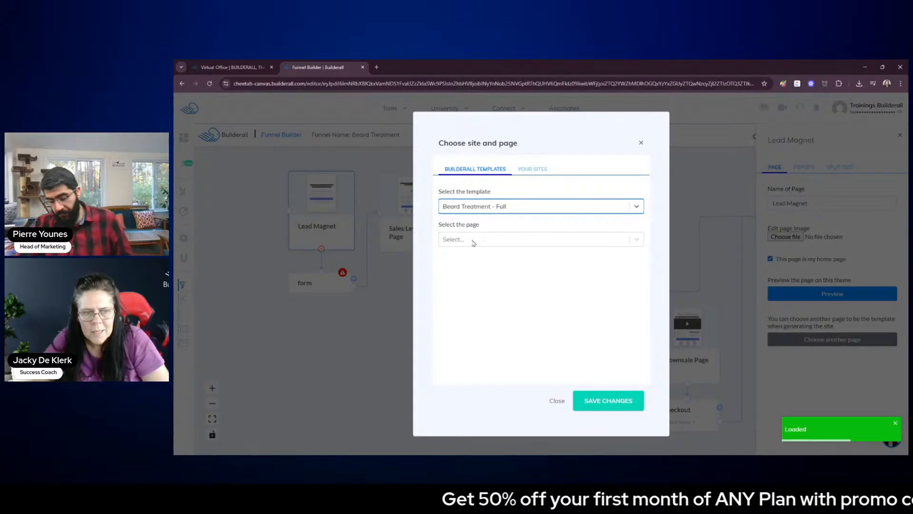
Assign the template's Lead Magnet Page to the node, save the changes and close the page settings
left_click(478, 239)
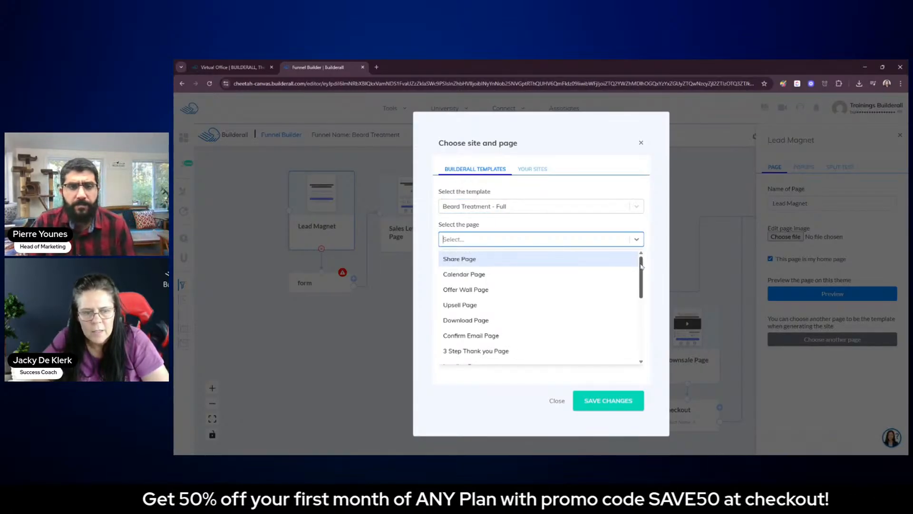
left_click_drag(641, 266, 651, 341)
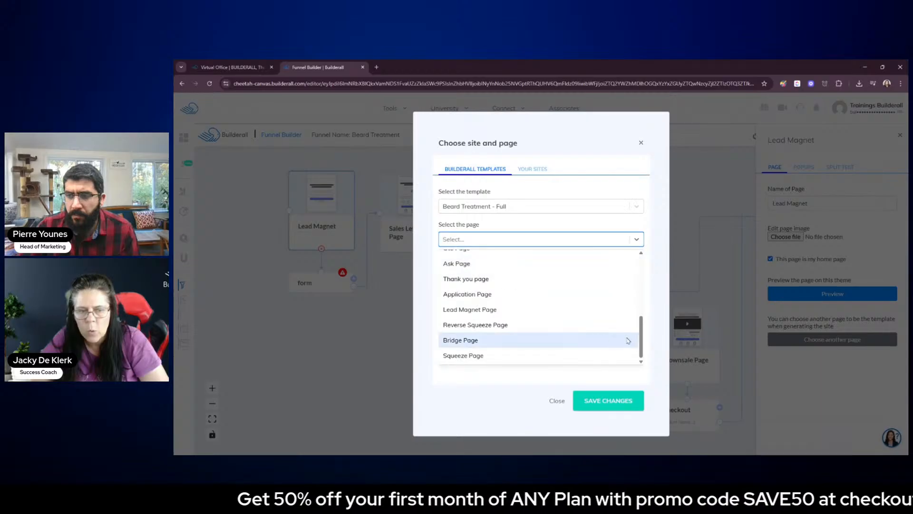
left_click_drag(641, 344, 644, 335)
scroll(645, 324, "up", 1)
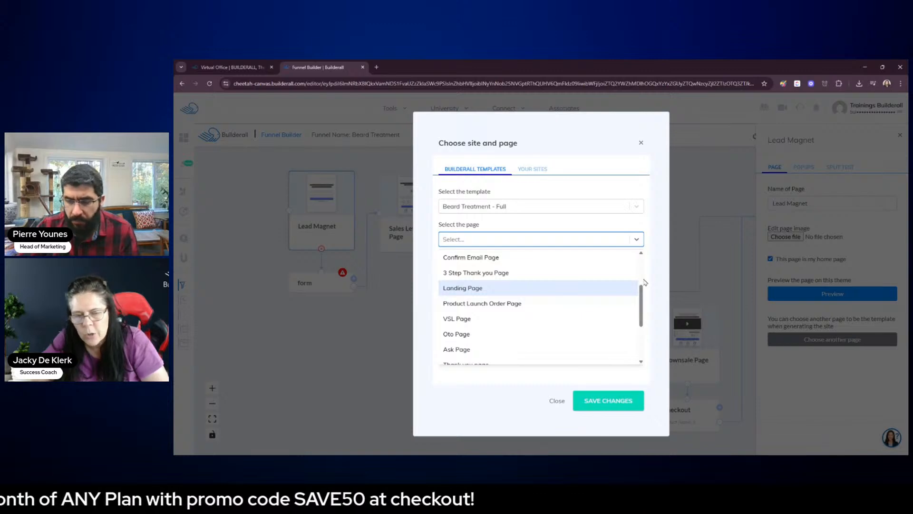
scroll(641, 300, "down", 4)
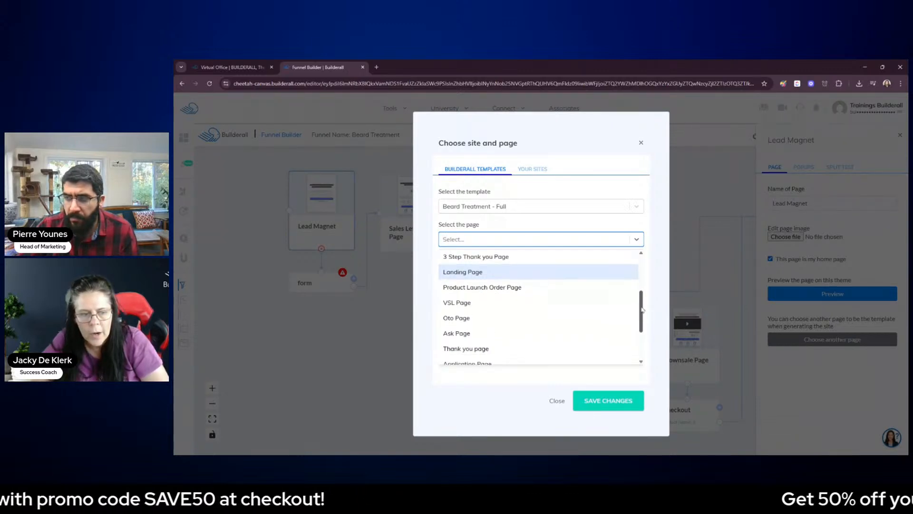
left_click(512, 311)
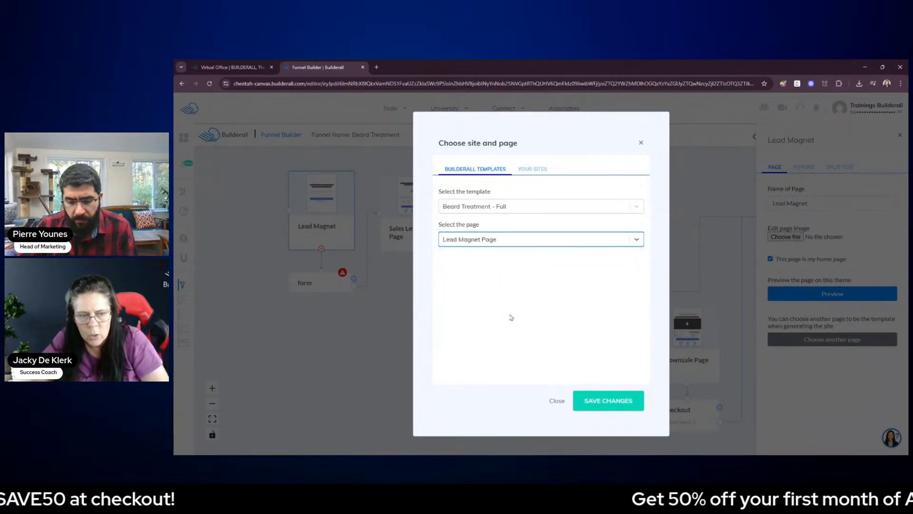
left_click(611, 406)
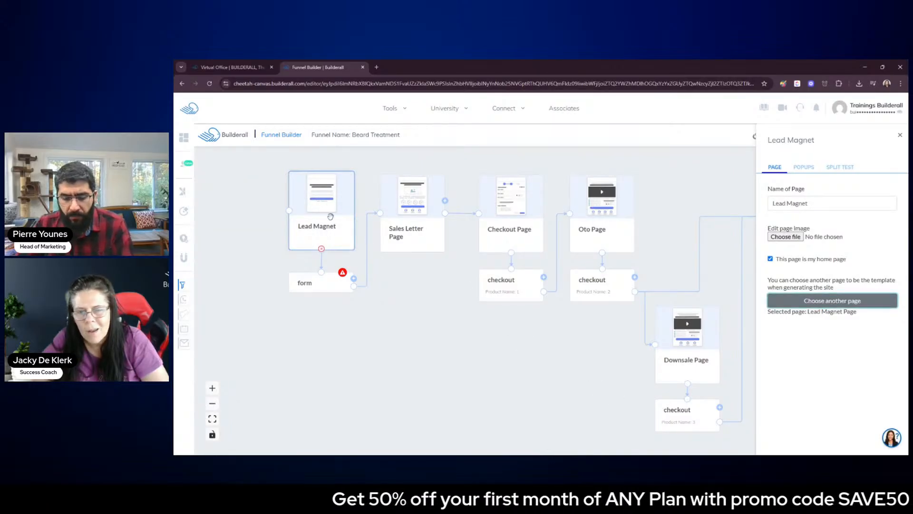
left_click(900, 136)
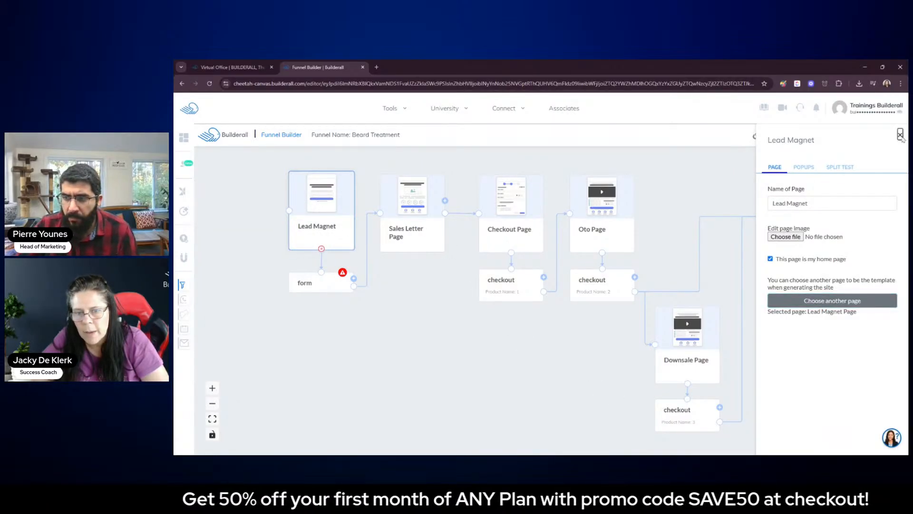
Load the Mailingboss lists for the form below the Lead Magnet and assign it "Default Form / Contact List"
left_click(424, 198)
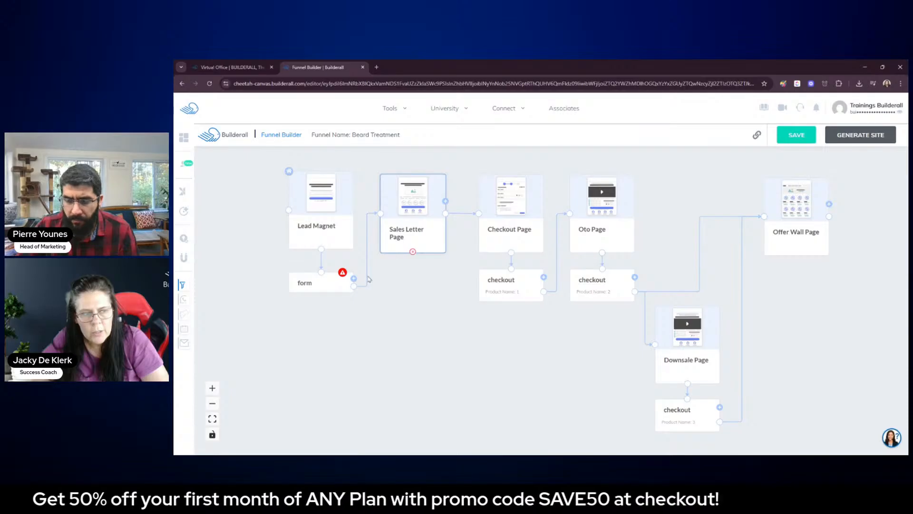
left_click(322, 277)
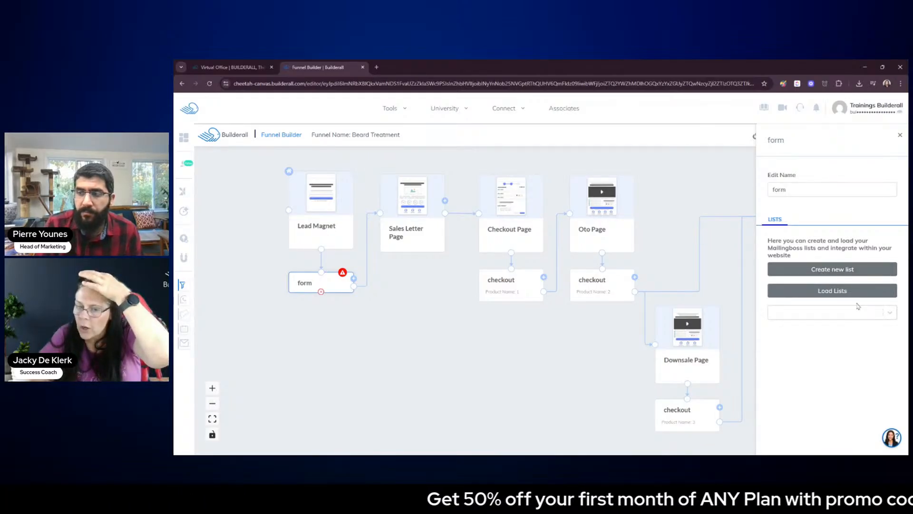
left_click(833, 296)
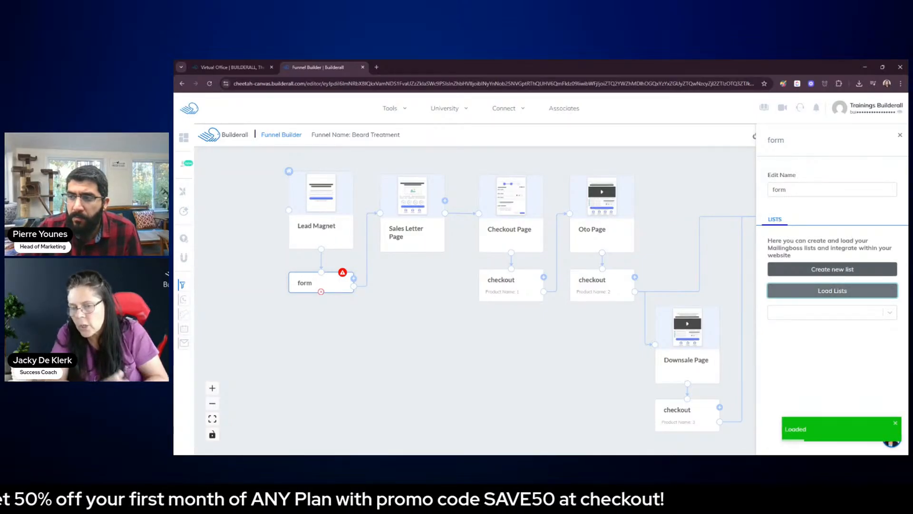
left_click(868, 312)
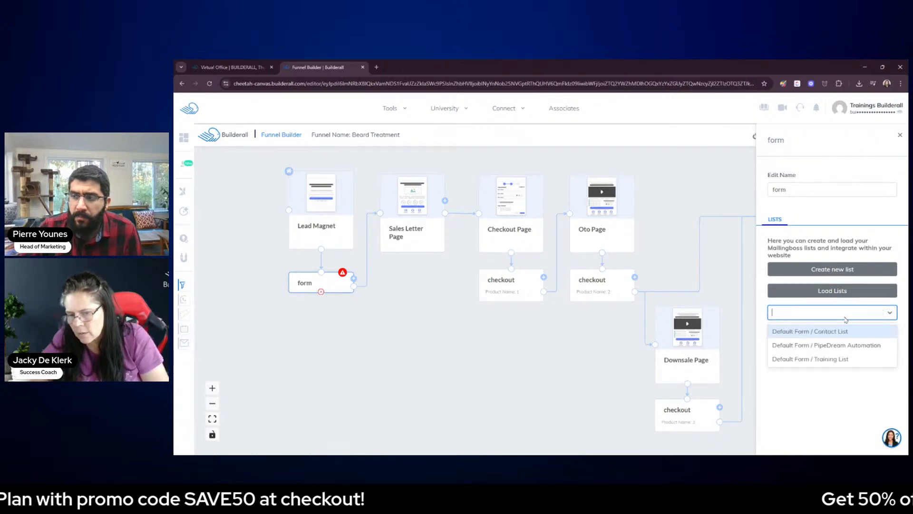
left_click(822, 332)
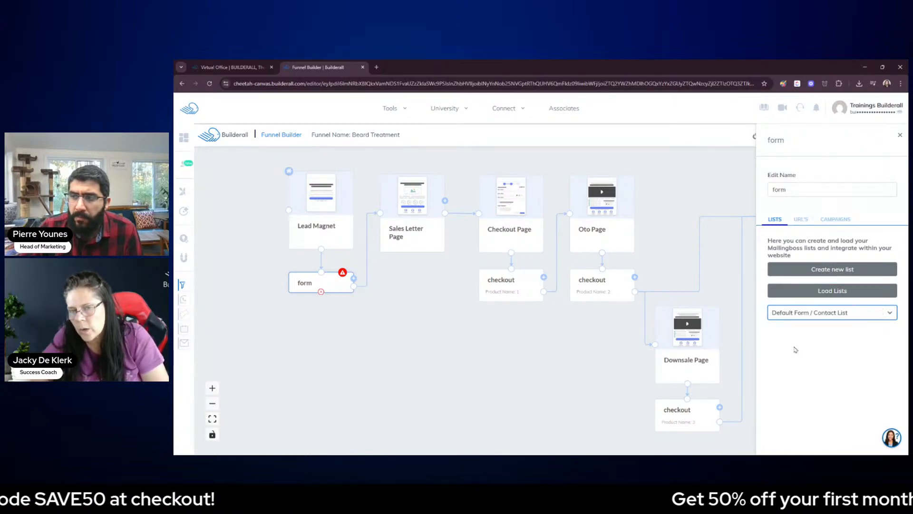
Set the form's pending registration and sign up confirmation URLs to the Sales Letter Page
left_click(802, 221)
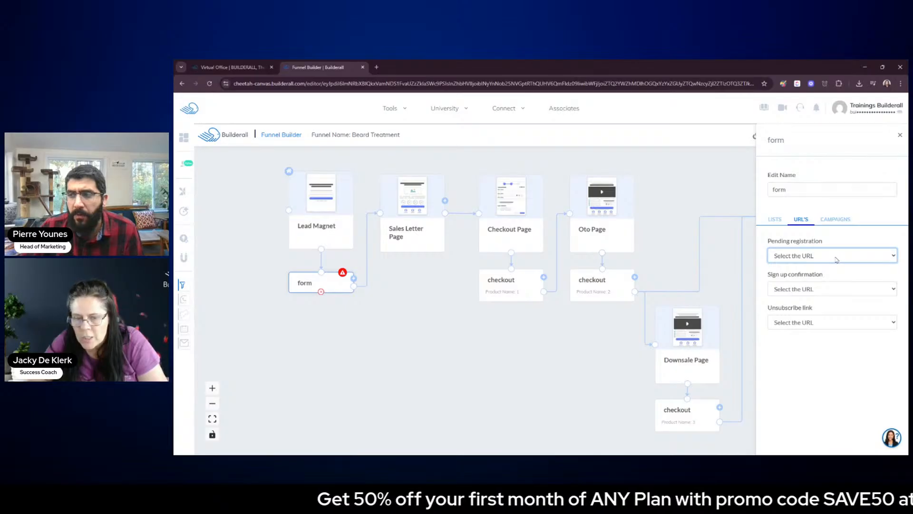
left_click(833, 266)
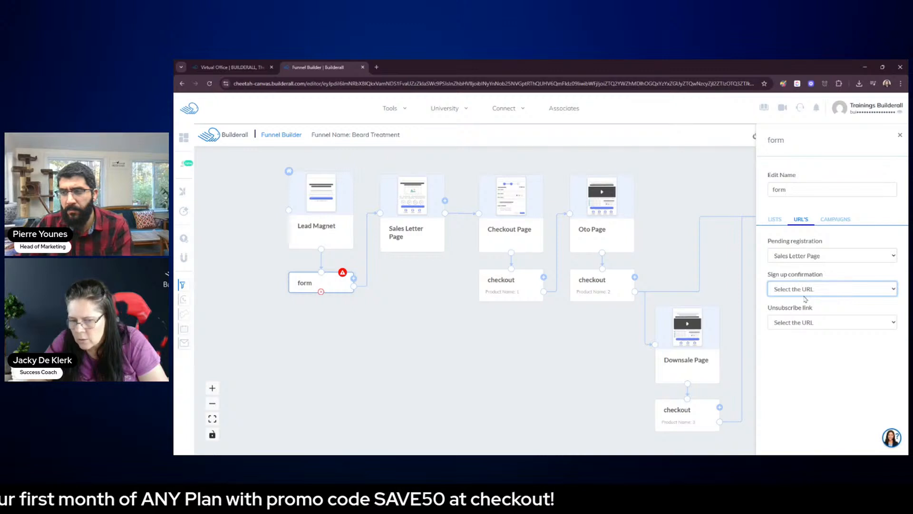
left_click(805, 300)
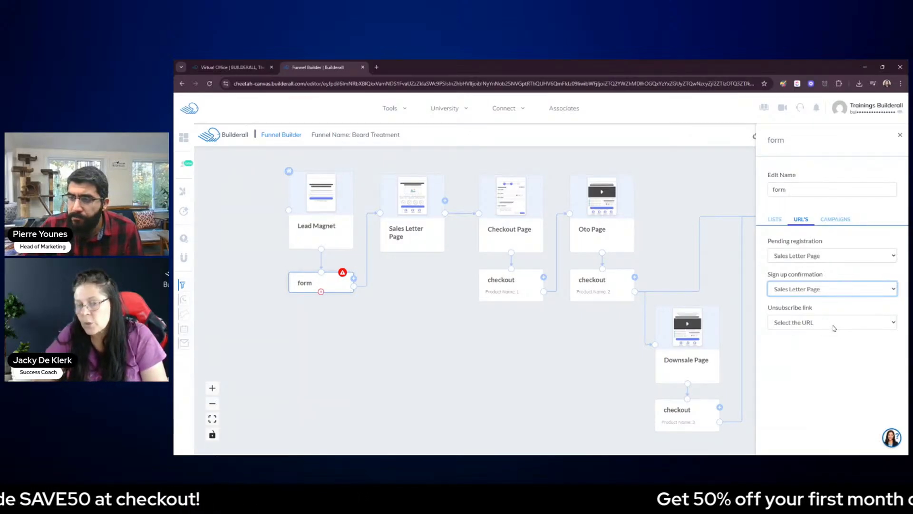
left_click(838, 355)
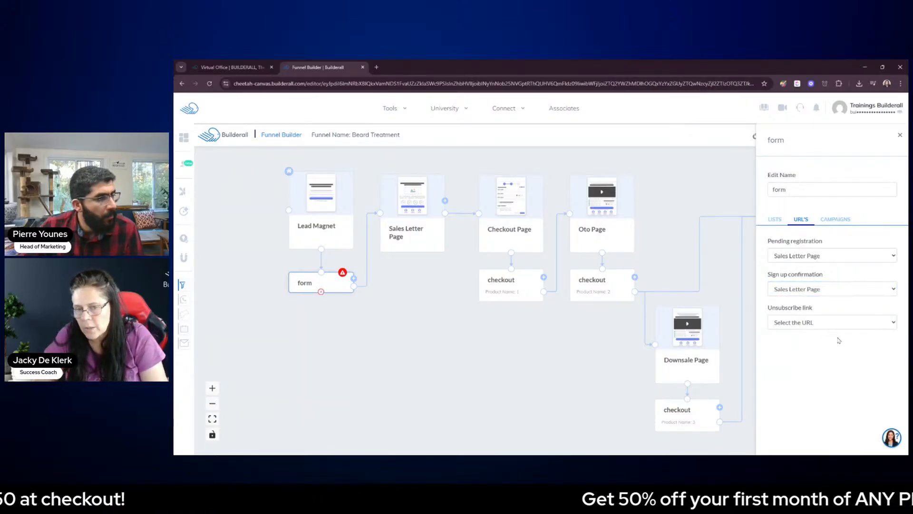
Load the form's campaigns and add the existing "Emails" campaign to the funnel canvas
left_click(835, 220)
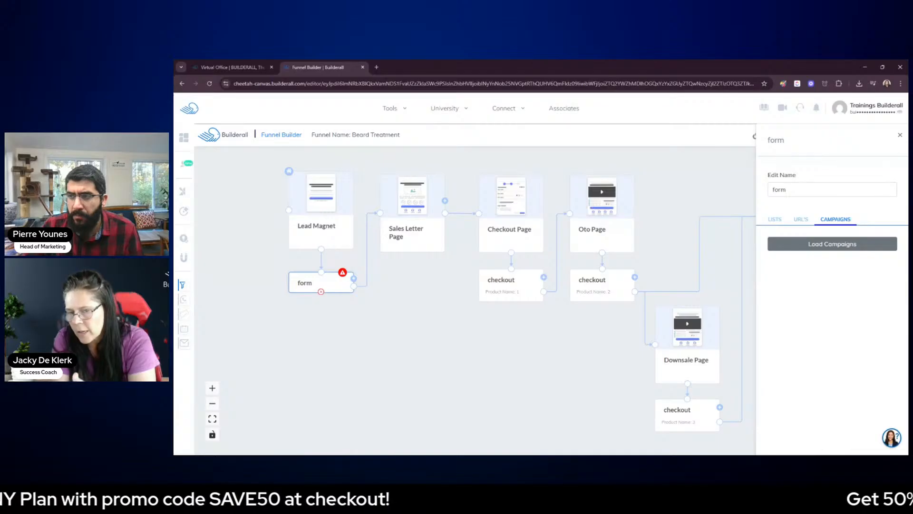
left_click(846, 248)
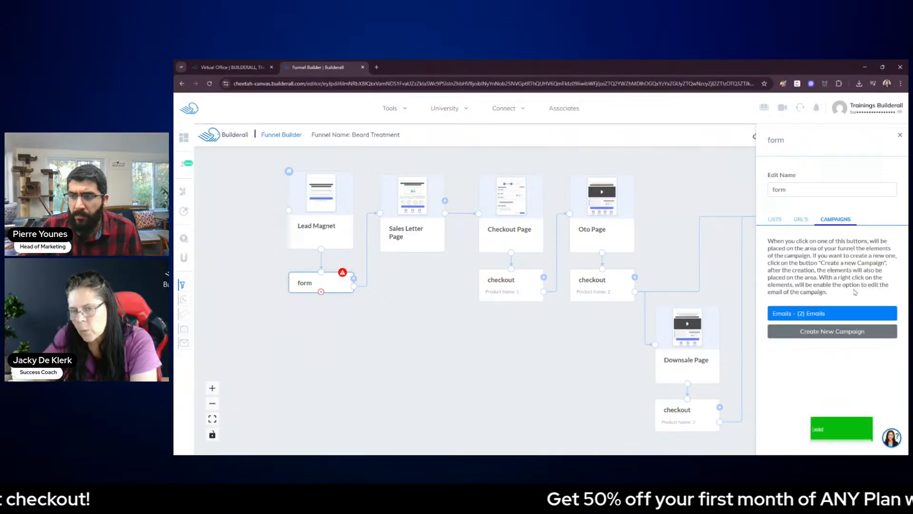
left_click(811, 315)
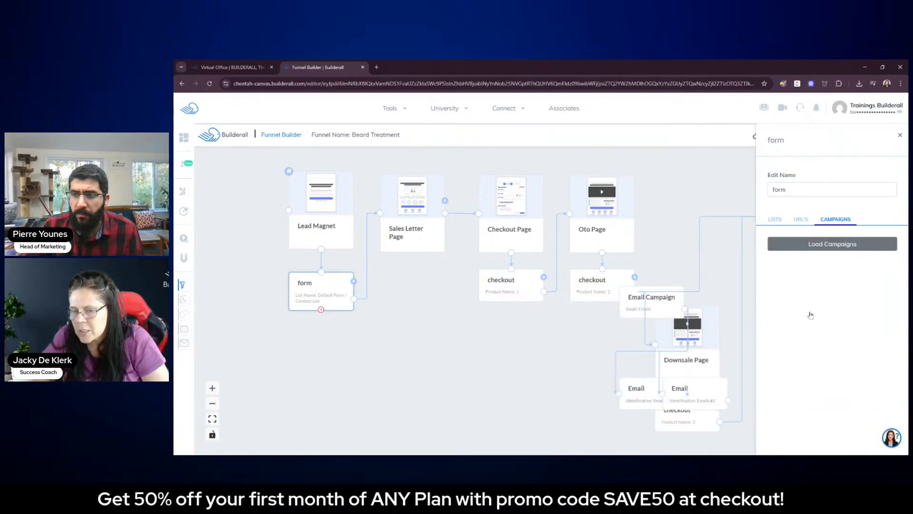
Arrange the Email Campaign node directly below the form, with Emails #1 beside it and Emails #2 beneath it, and close the form settings
left_click_drag(668, 300, 526, 356)
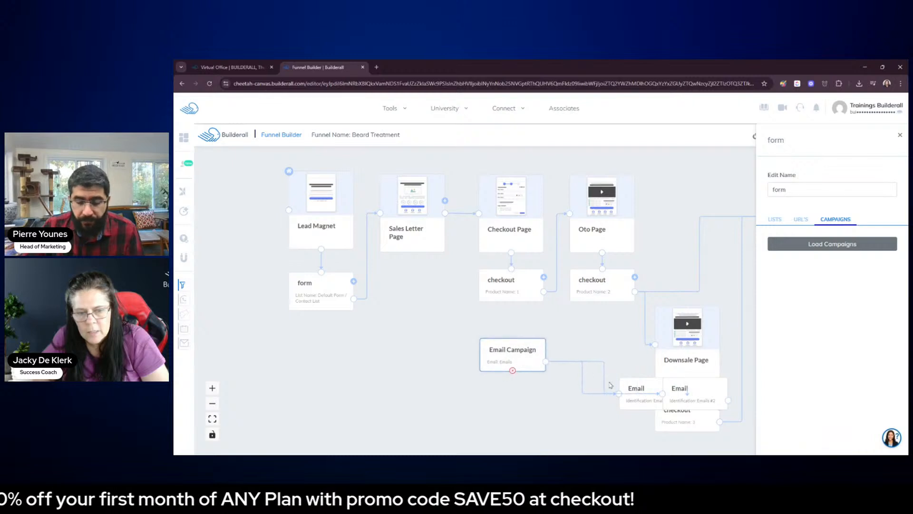
left_click_drag(686, 388, 485, 399)
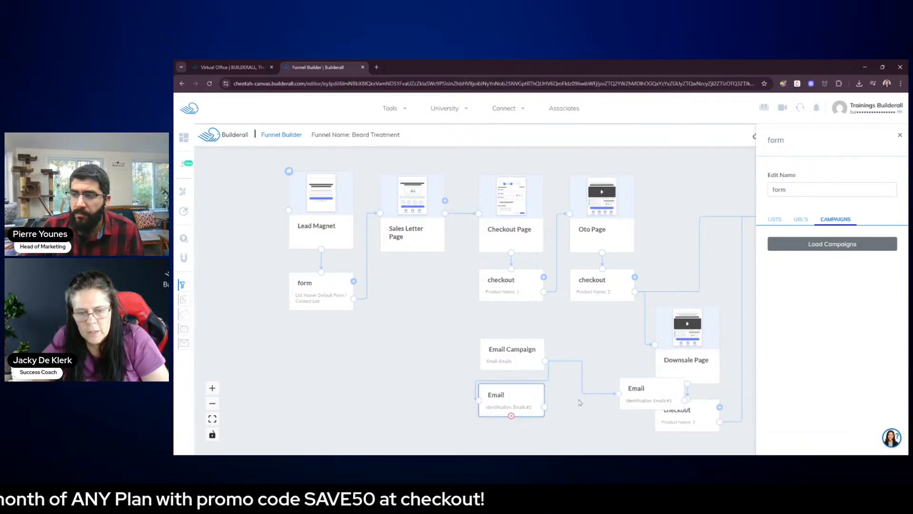
left_click_drag(649, 399, 581, 405)
left_click_drag(514, 357, 413, 304)
left_click_drag(492, 397, 406, 354)
left_click_drag(568, 397, 506, 351)
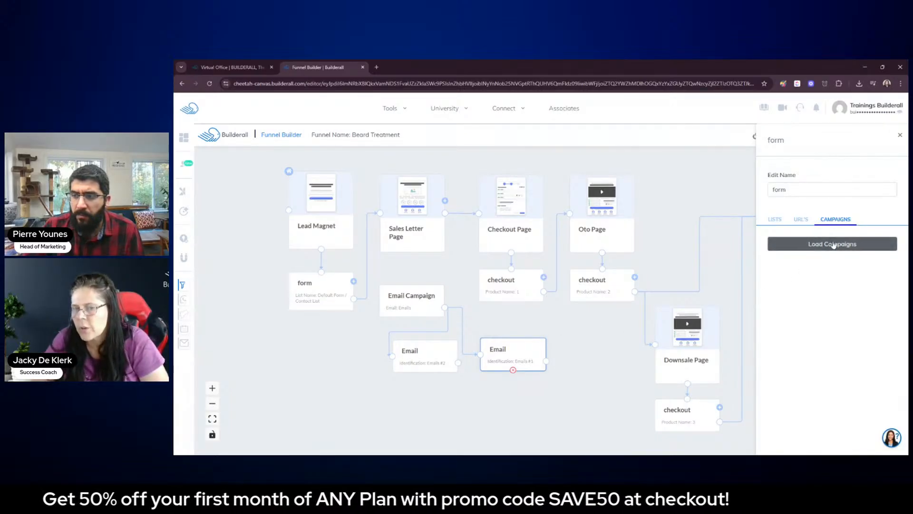
left_click(869, 245)
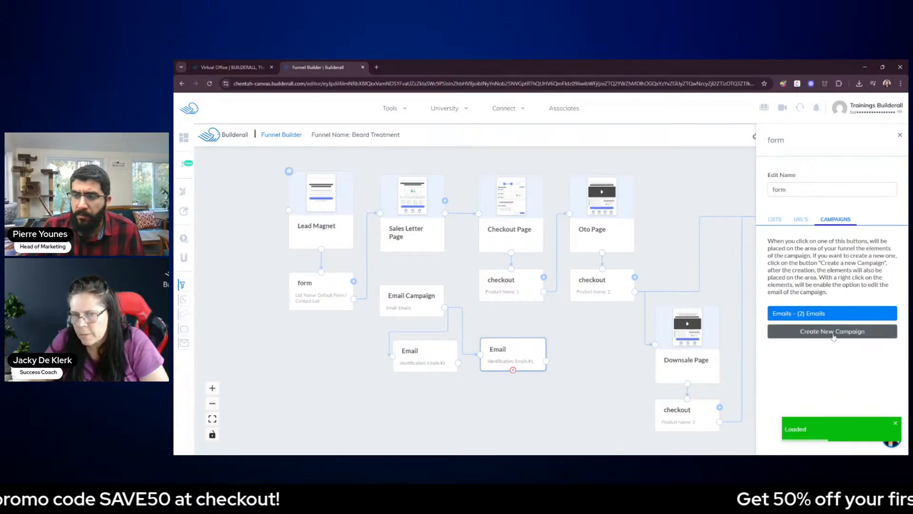
left_click(900, 135)
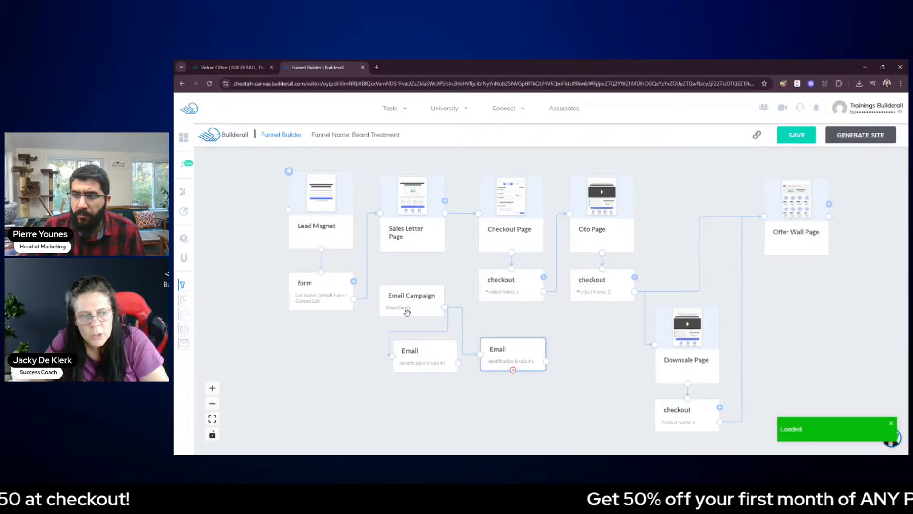
left_click_drag(406, 299, 322, 332)
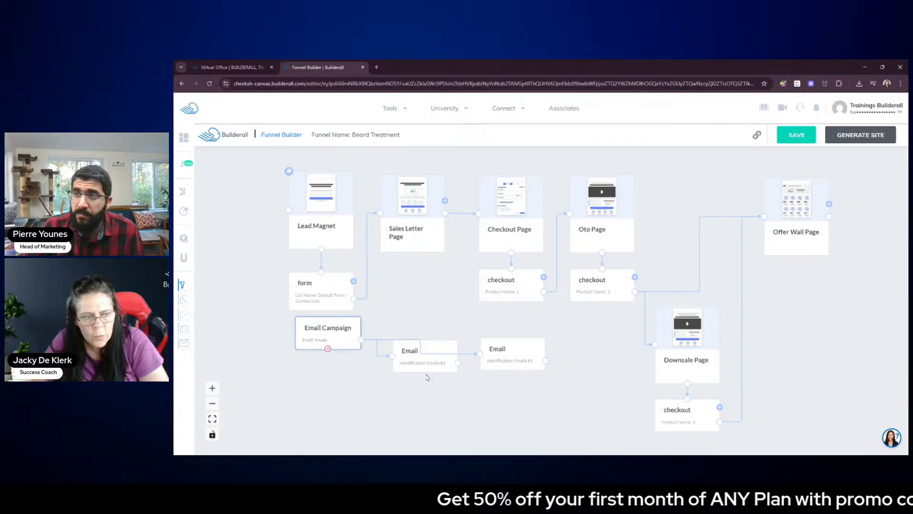
left_click_drag(426, 365, 355, 387)
left_click_drag(498, 355, 408, 347)
Open the settings of the checkout element under the Checkout Page and name its product "Beard Treatment"
left_click(518, 208)
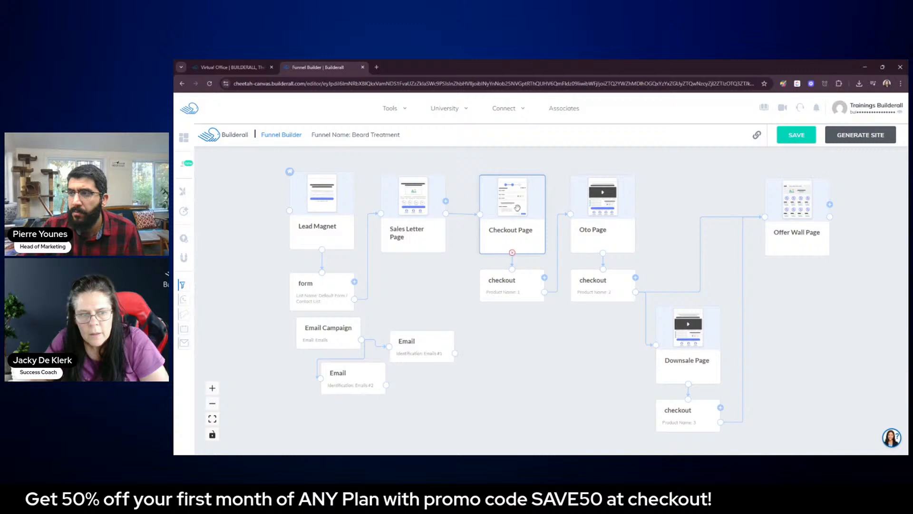
double_click(521, 215)
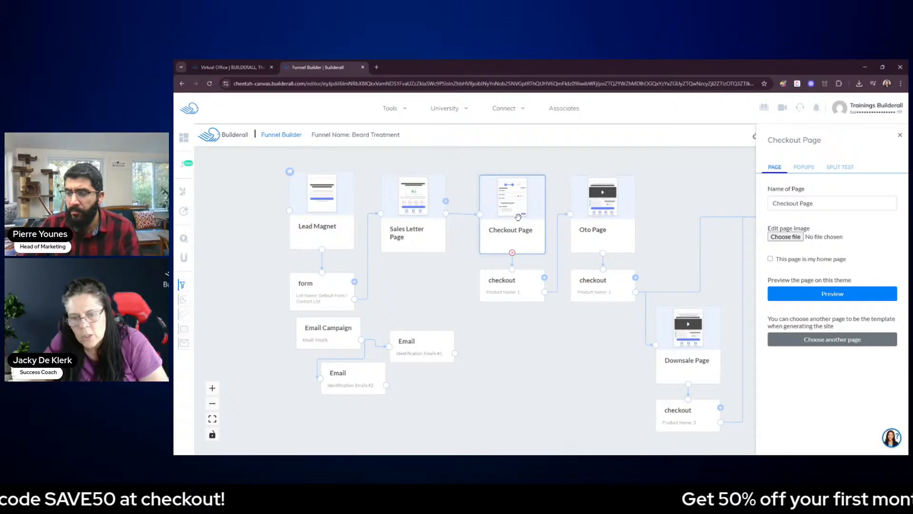
double_click(508, 288)
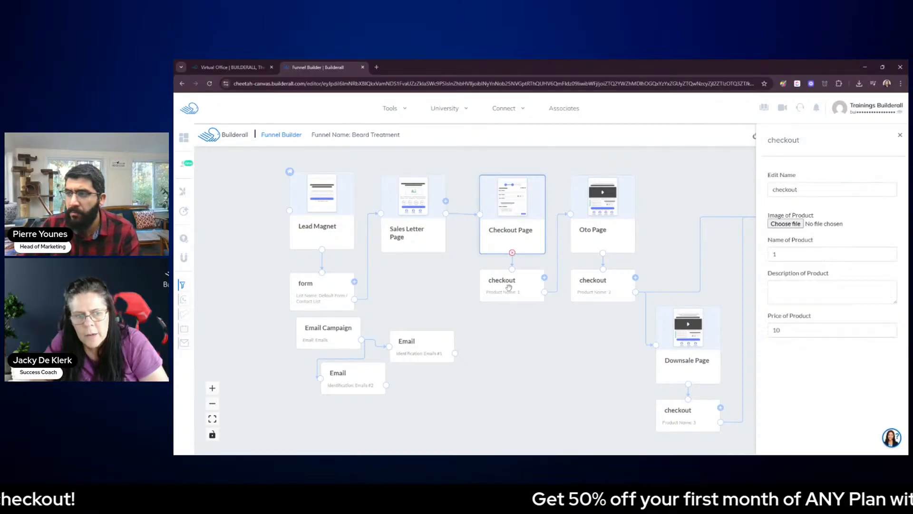
left_click(509, 288)
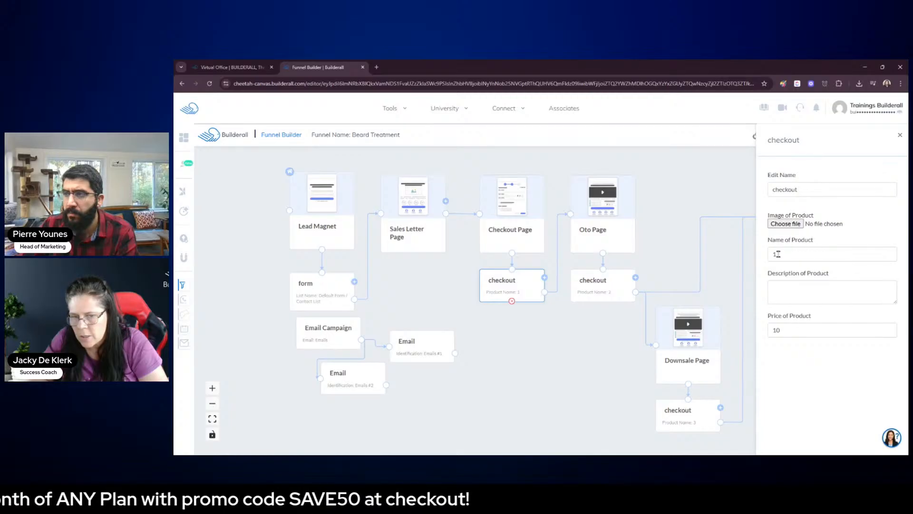
left_click_drag(783, 255, 769, 255)
type("B")
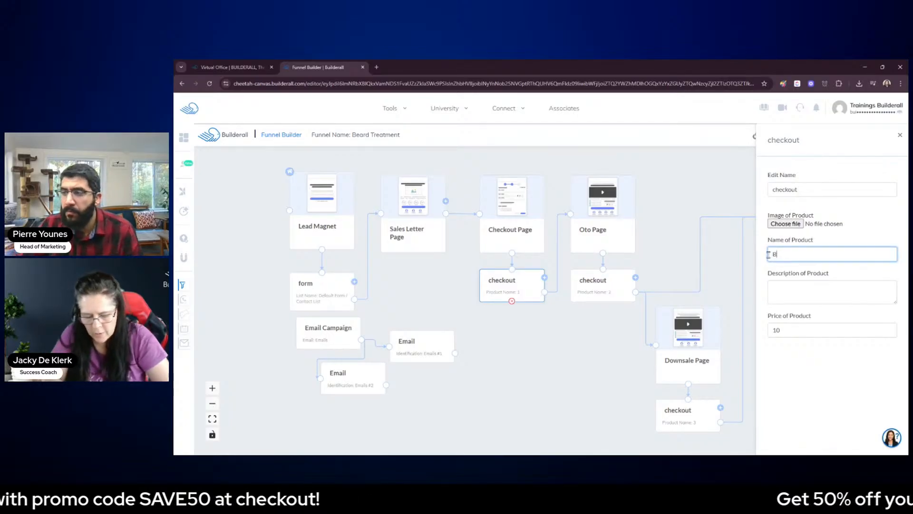
type("eard Trea")
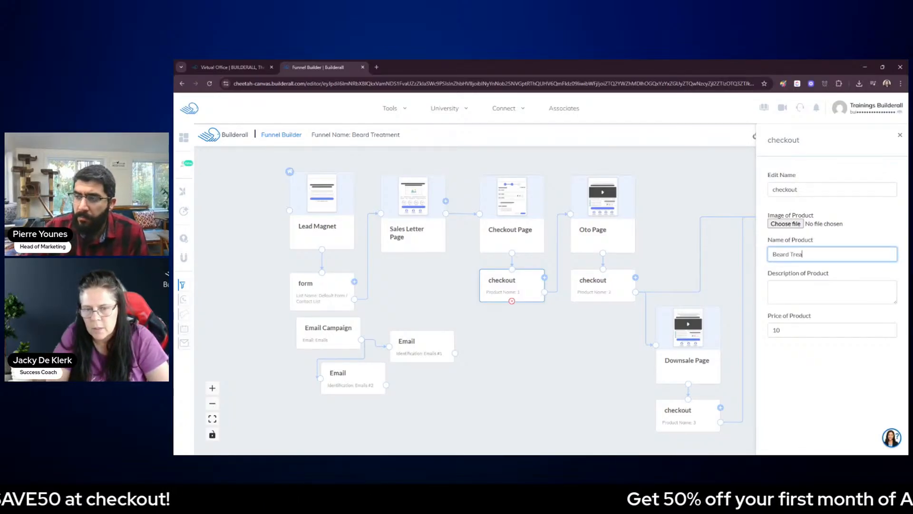
type("tment")
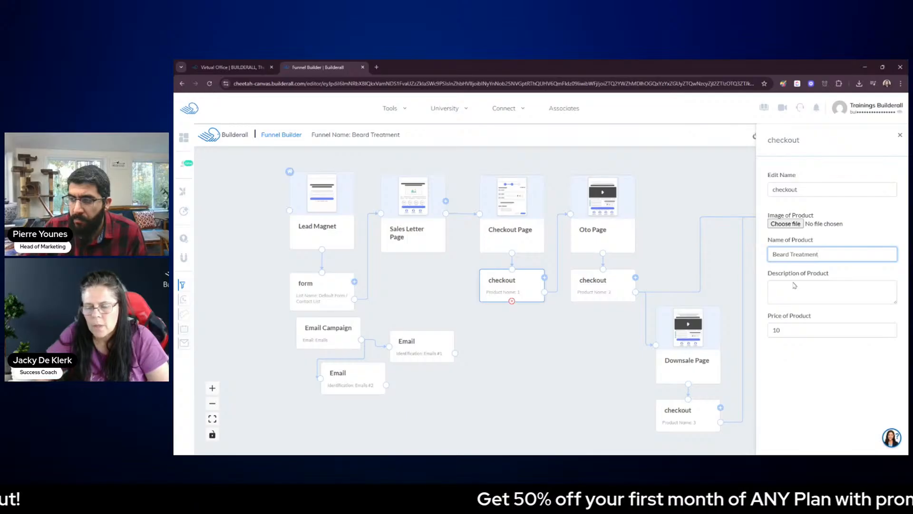
Enter "Description of the Product" as the product description, set the price to 10.00 and close the checkout settings
left_click(813, 297)
type("Desc")
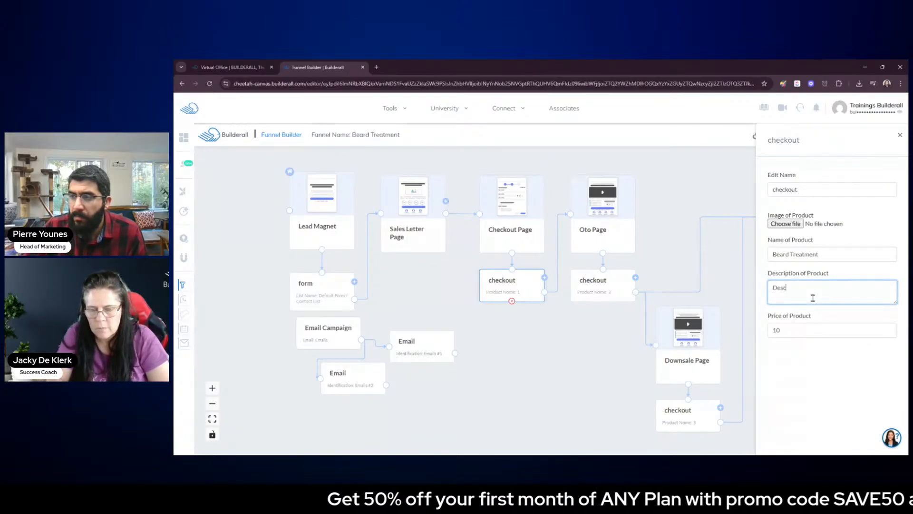
type("ription of")
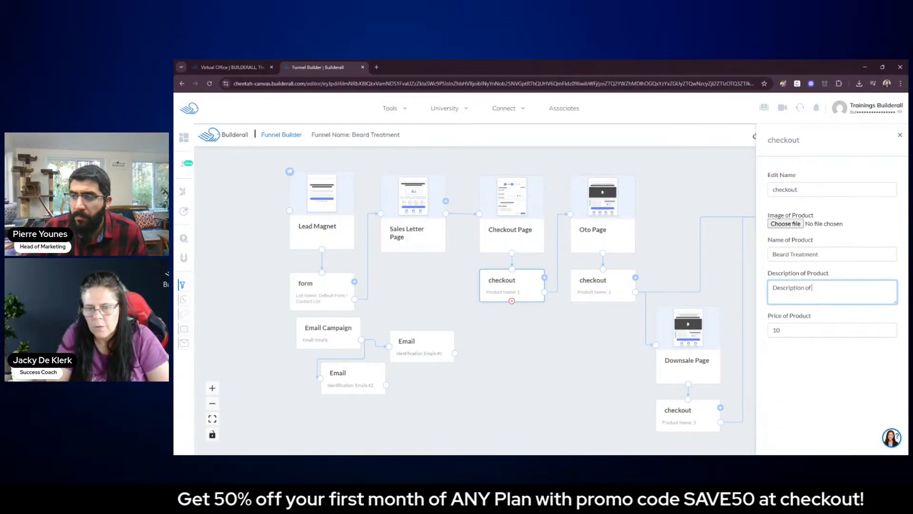
type(" the Produc")
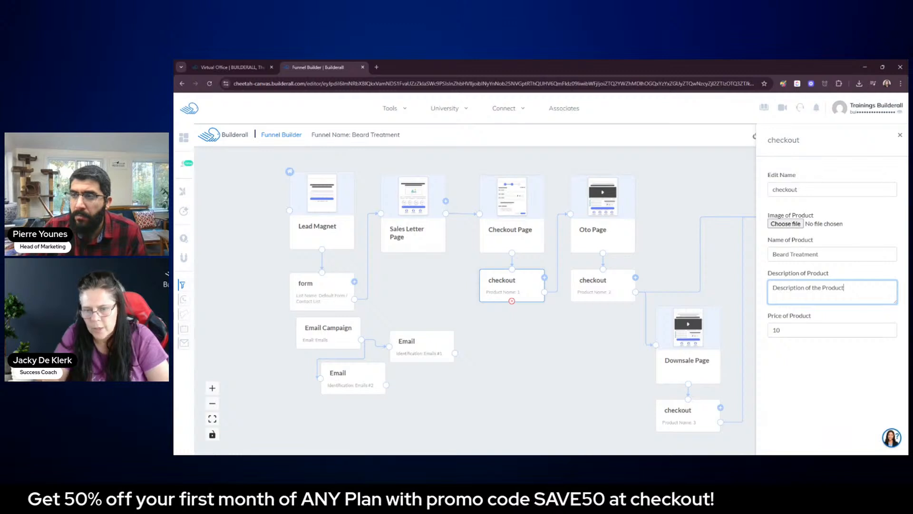
type("t")
left_click(798, 329)
type(".00")
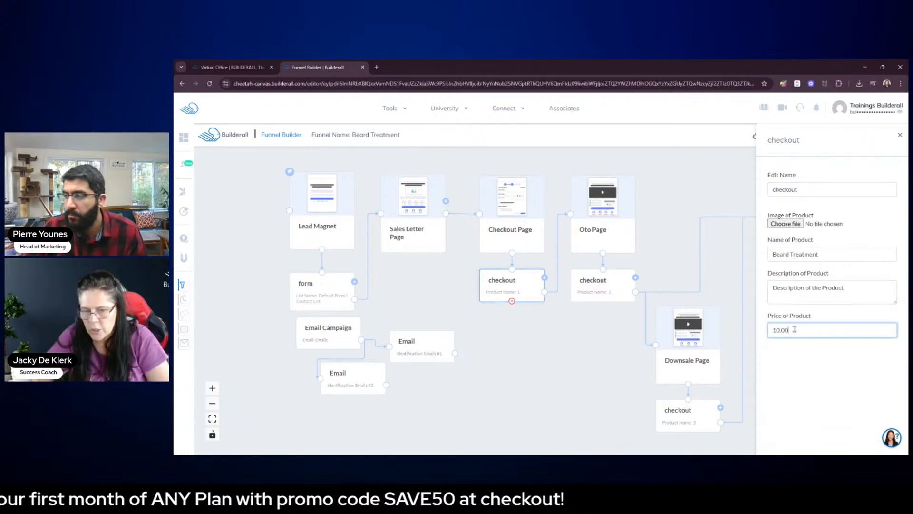
left_click(819, 369)
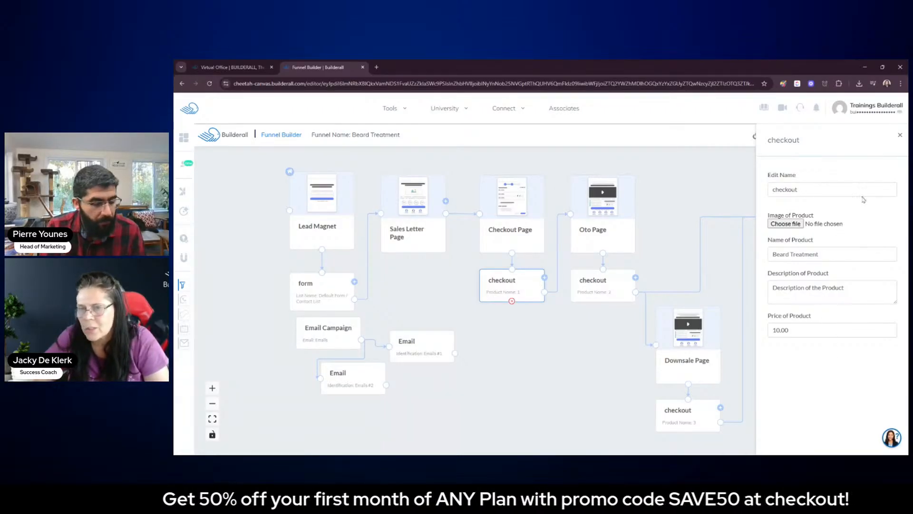
left_click(900, 135)
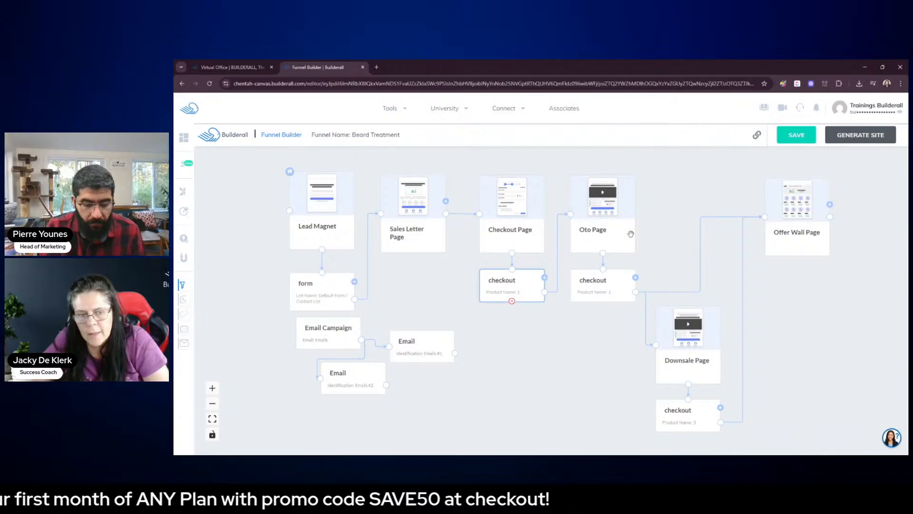
left_click(614, 231)
left_click(615, 277)
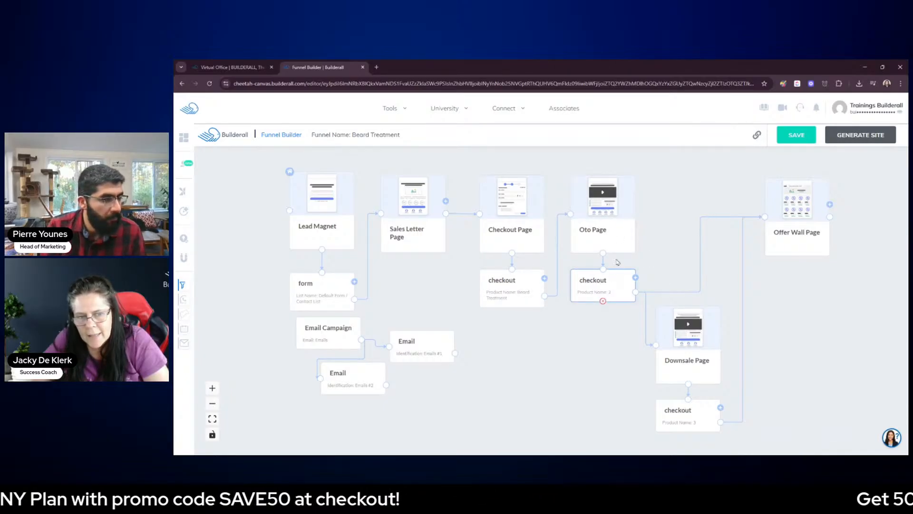
left_click(614, 237)
left_click(623, 287)
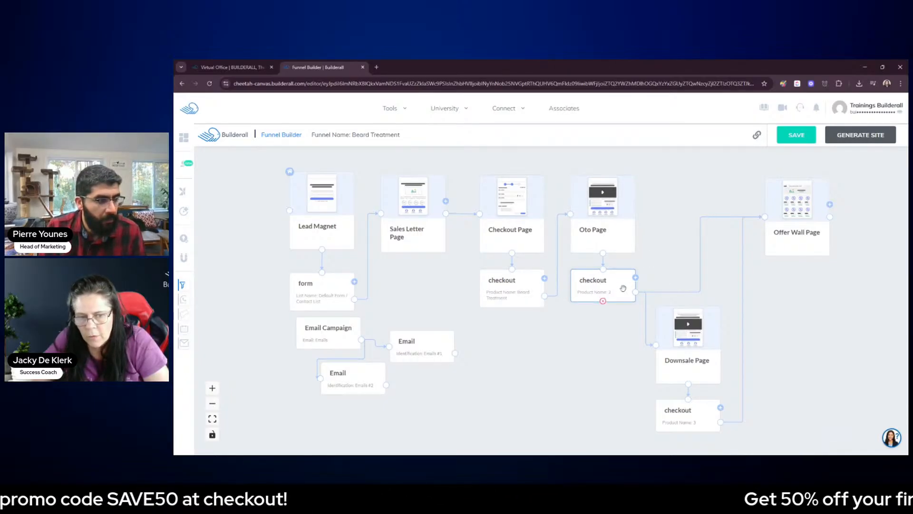
left_click(700, 340)
left_click(781, 240)
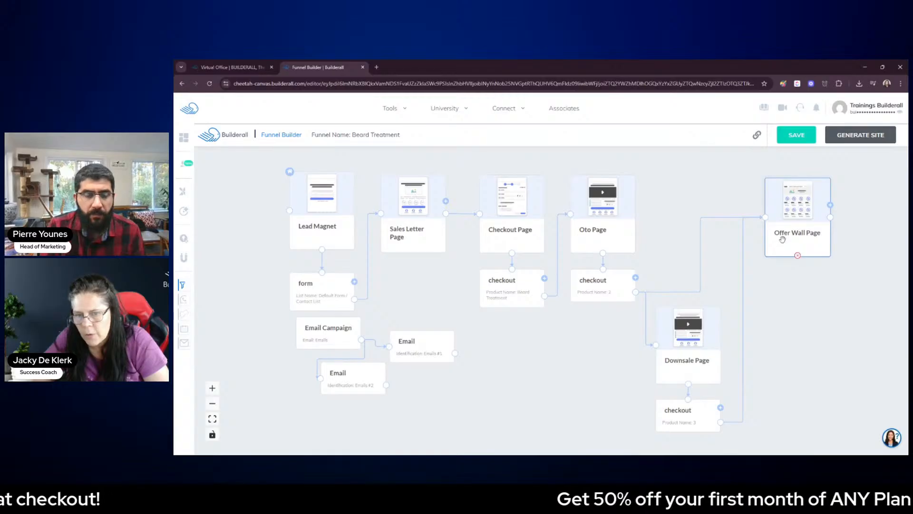
left_click(812, 308)
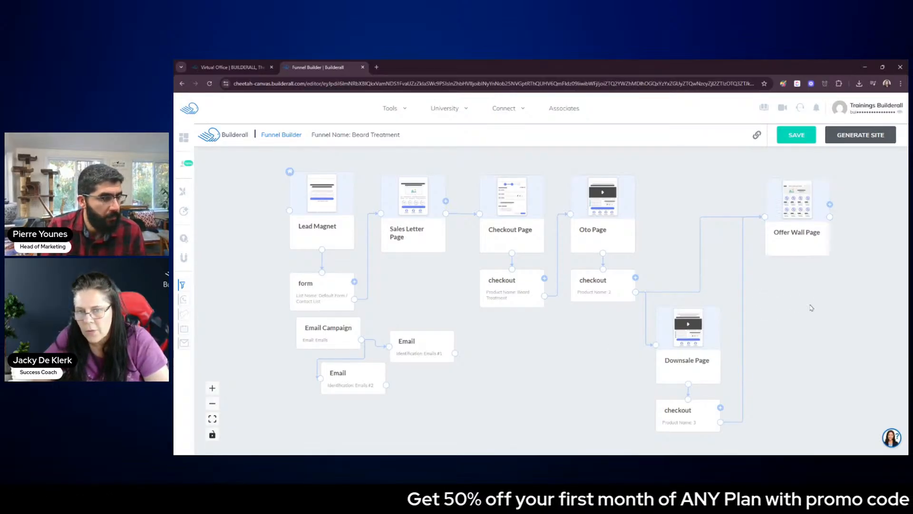
Save the Beard Treatment funnel and generate its site
left_click(803, 141)
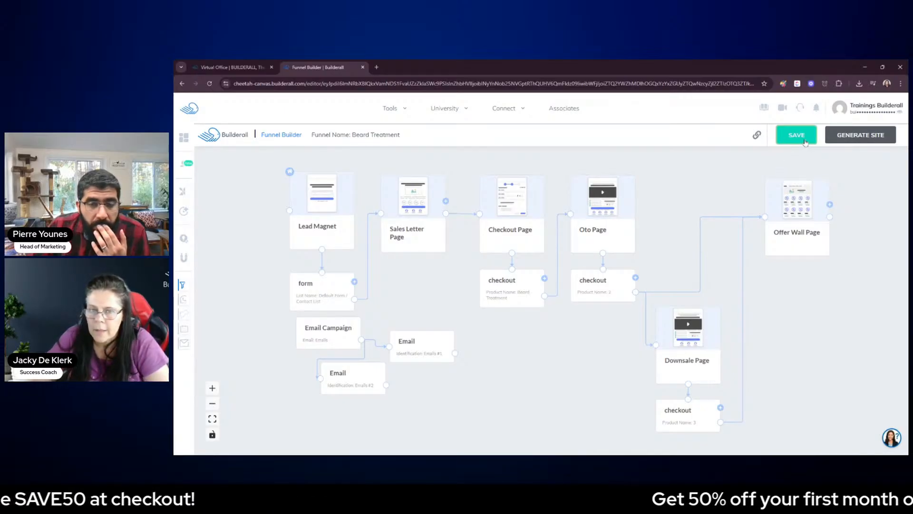
left_click(864, 137)
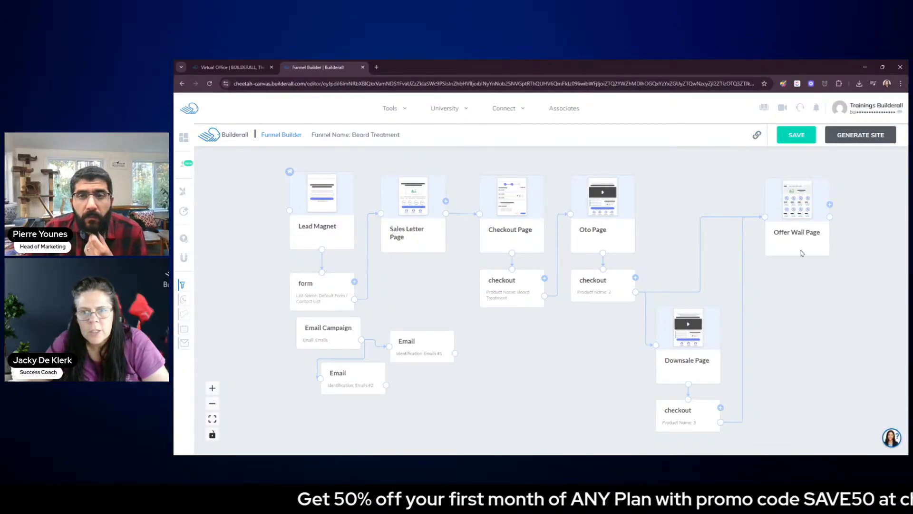
Return to the Virtual Office and open the Website Builder tool
left_click(231, 67)
left_click(381, 110)
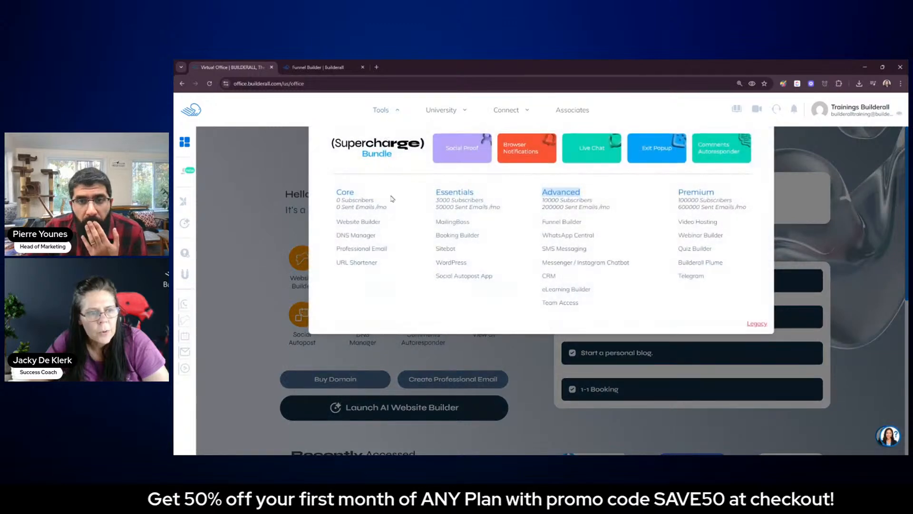
left_click(380, 221)
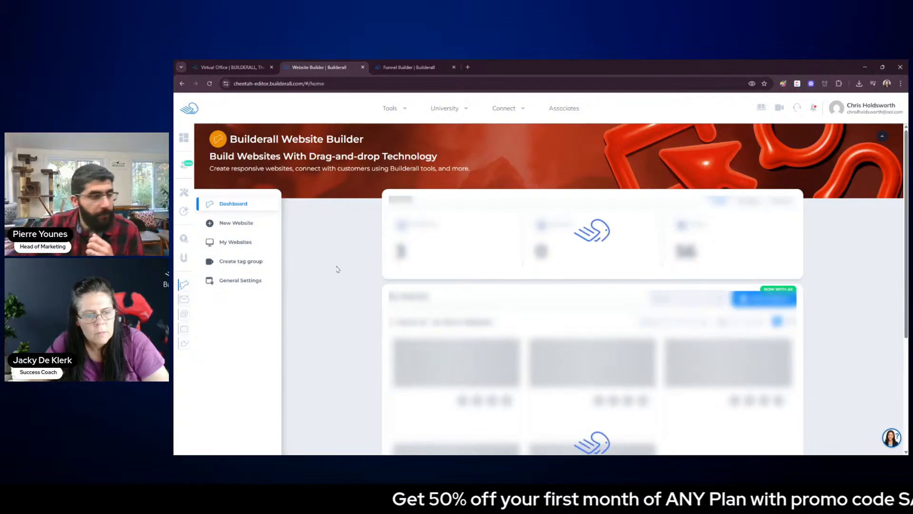
Publish the unpublished Beard Treatment website from the list of websites
scroll(352, 305, "down", 3)
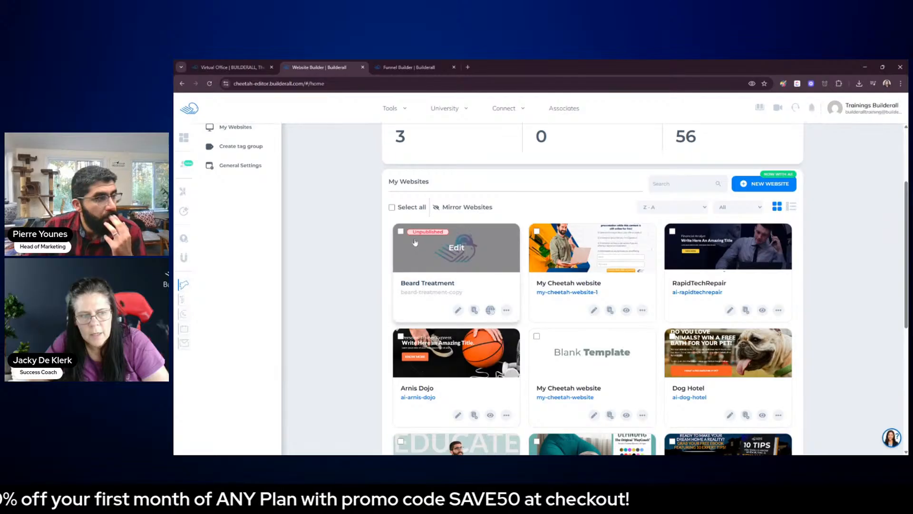
left_click(506, 310)
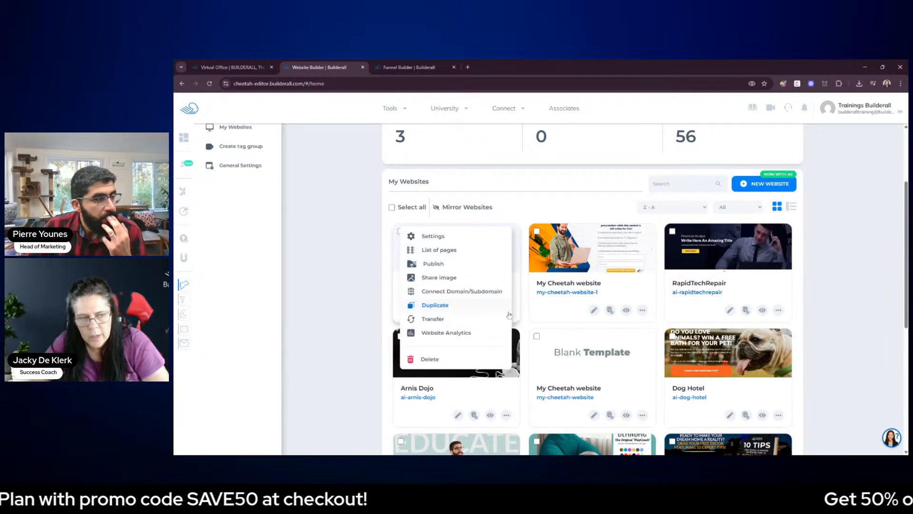
left_click(446, 265)
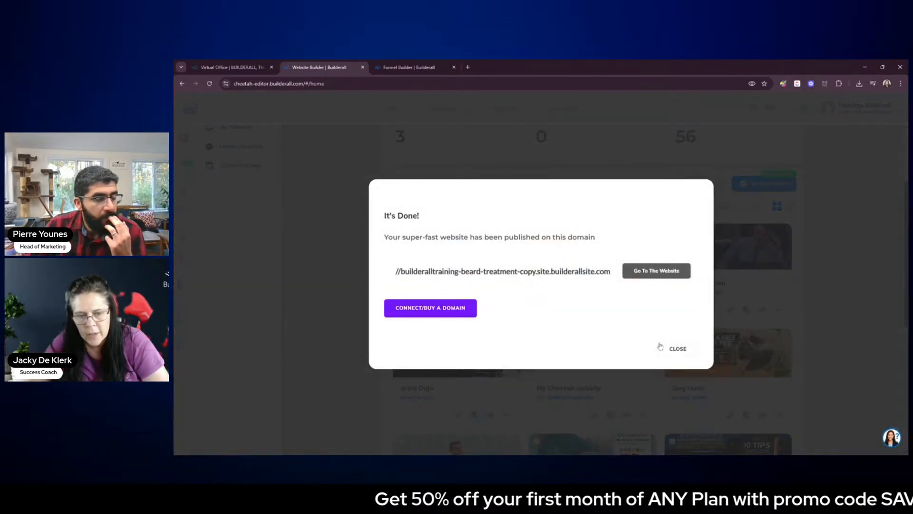
left_click(671, 349)
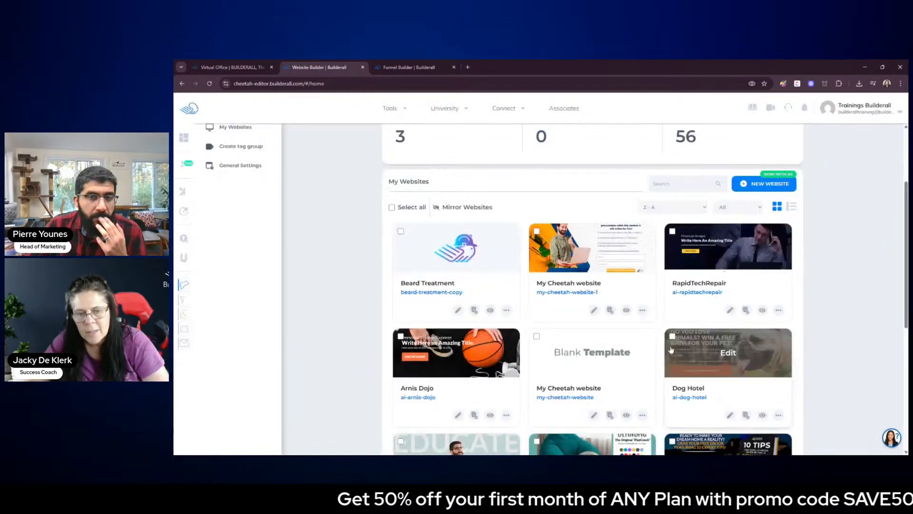
Reorder the Beard Treatment website's pages as Lead Magnet, Sales Letter, Checkout, Oto, Downsale and Offer Wall, and republish the site
left_click(474, 310)
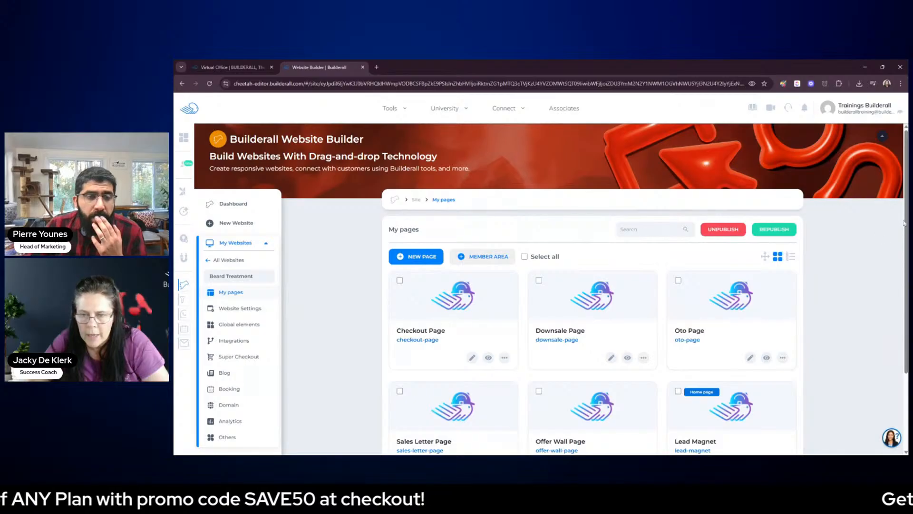
left_click_drag(904, 224, 906, 303)
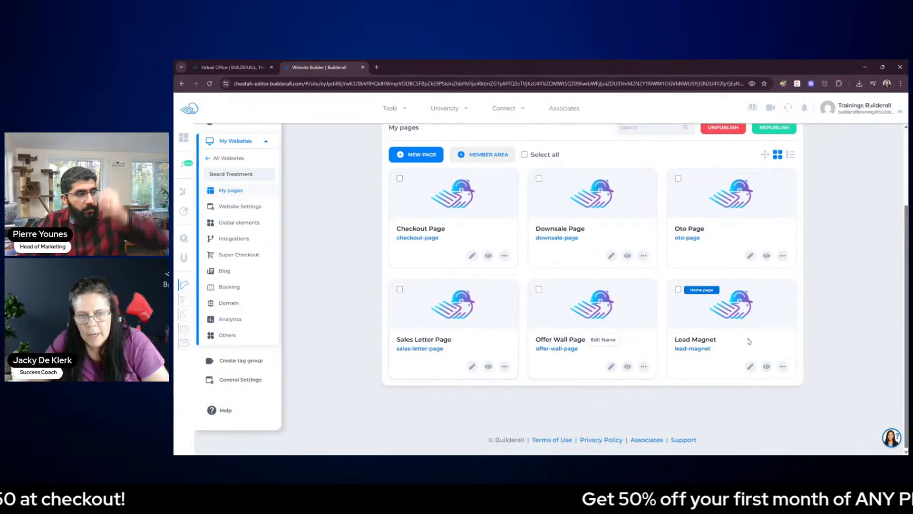
left_click(765, 155)
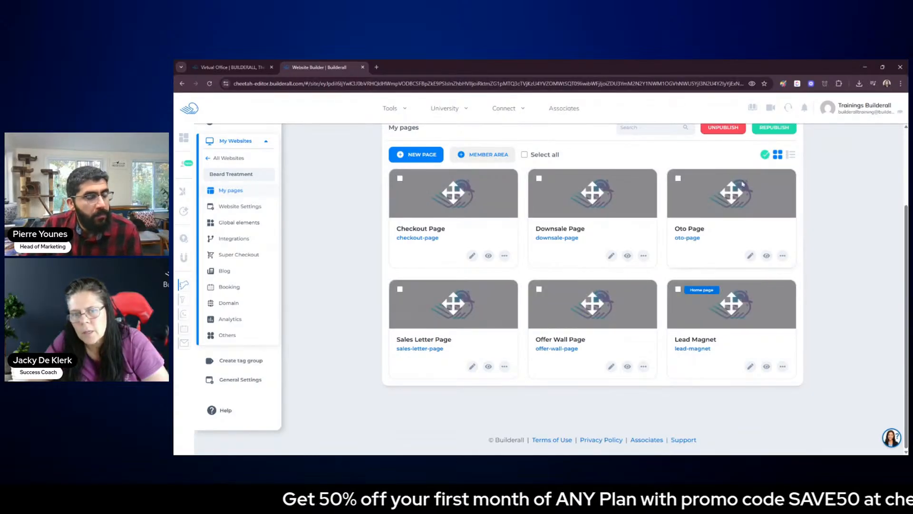
left_click_drag(734, 305, 458, 210)
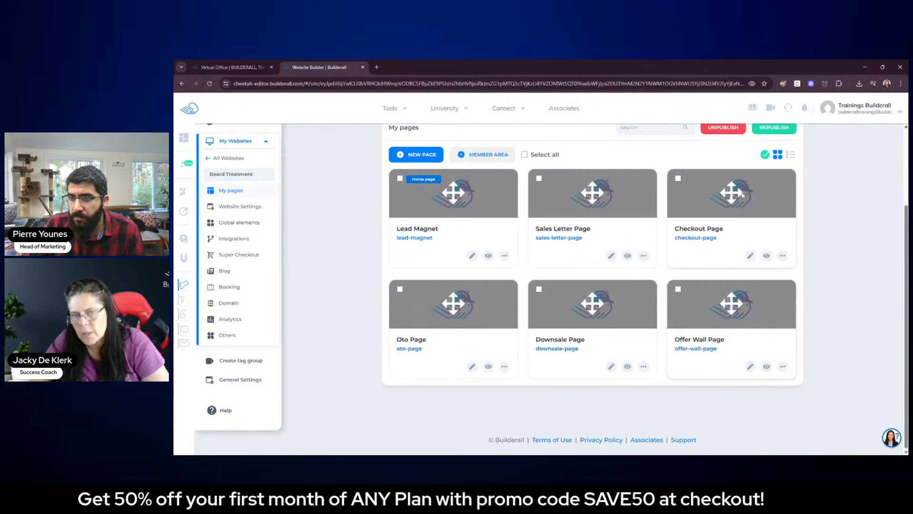
left_click(764, 156)
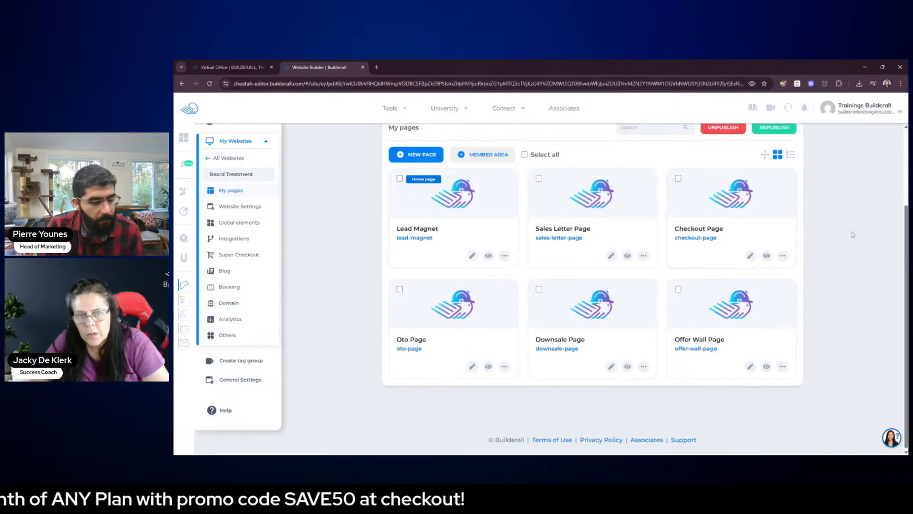
scroll(852, 232, "up", 2)
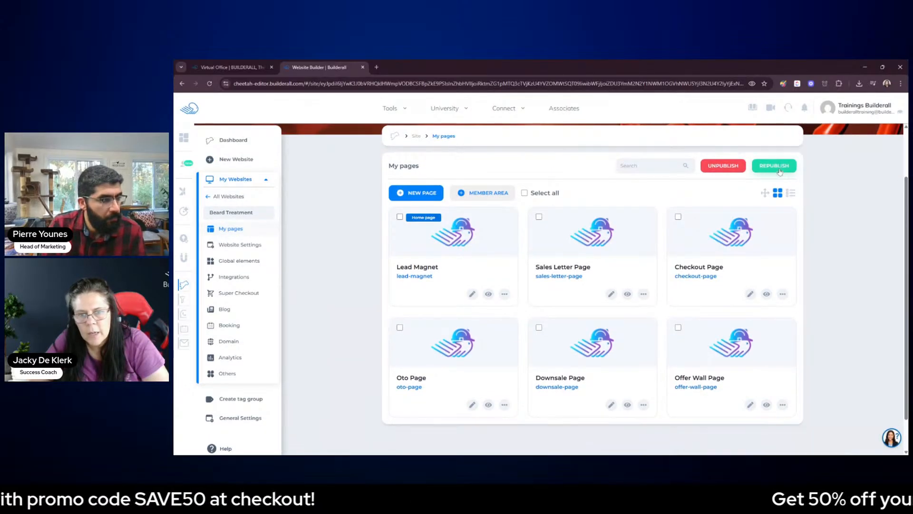
left_click(779, 170)
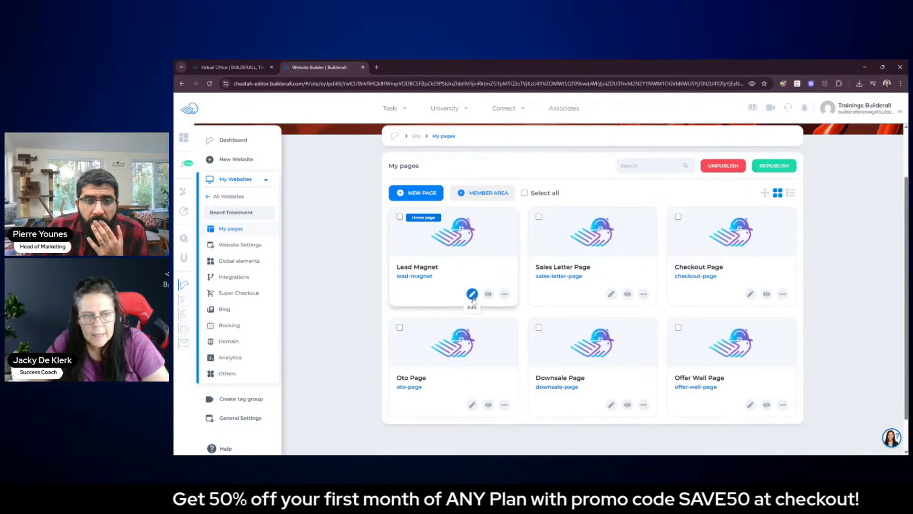
Open the Lead Magnet page for editing without the guided tour and nudge the bottle image slightly to the right
left_click(472, 295)
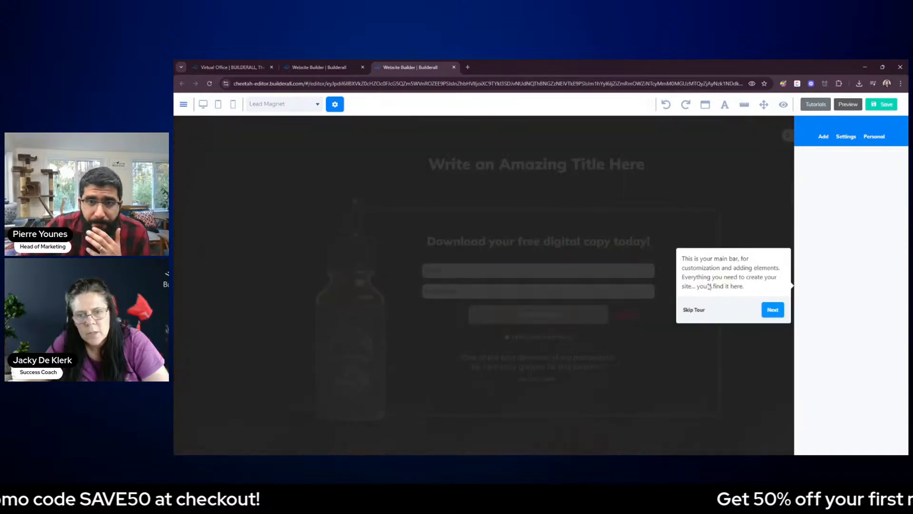
left_click(700, 310)
left_click(787, 137)
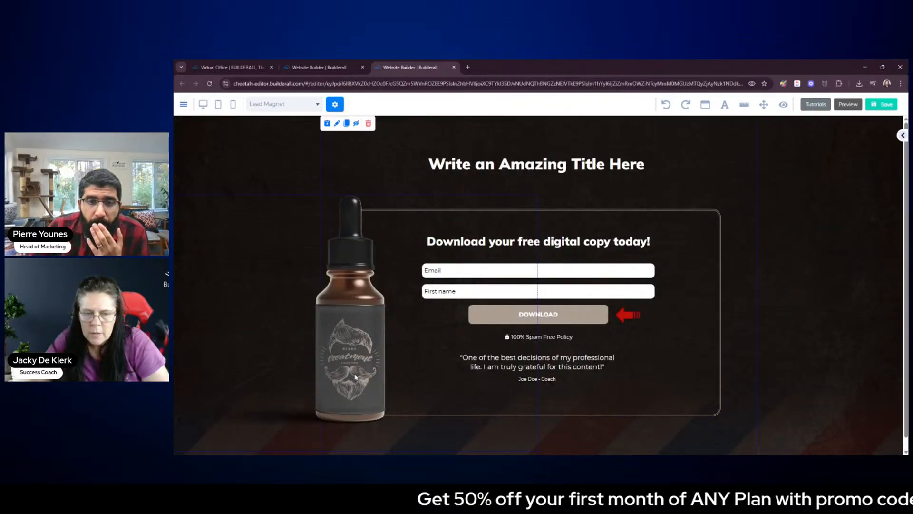
left_click_drag(355, 377, 364, 371)
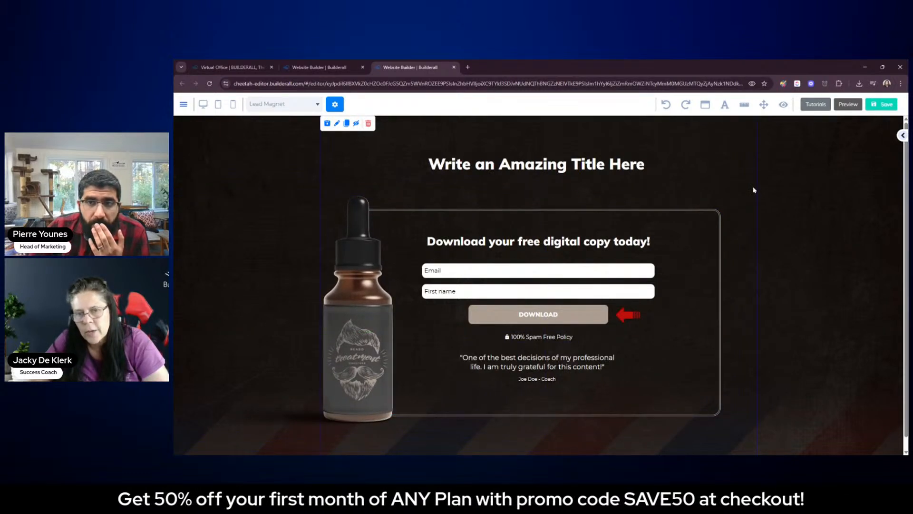
Start Magic Text for the page's "Write an Amazing Title Here" heading and choose "Create 3 headline samples" as the text type
scroll(906, 202, "down", 1)
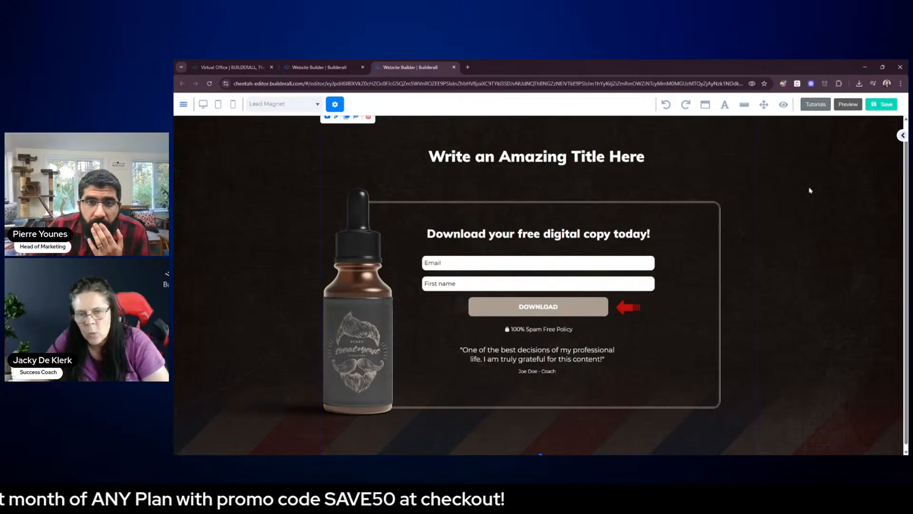
left_click(569, 158)
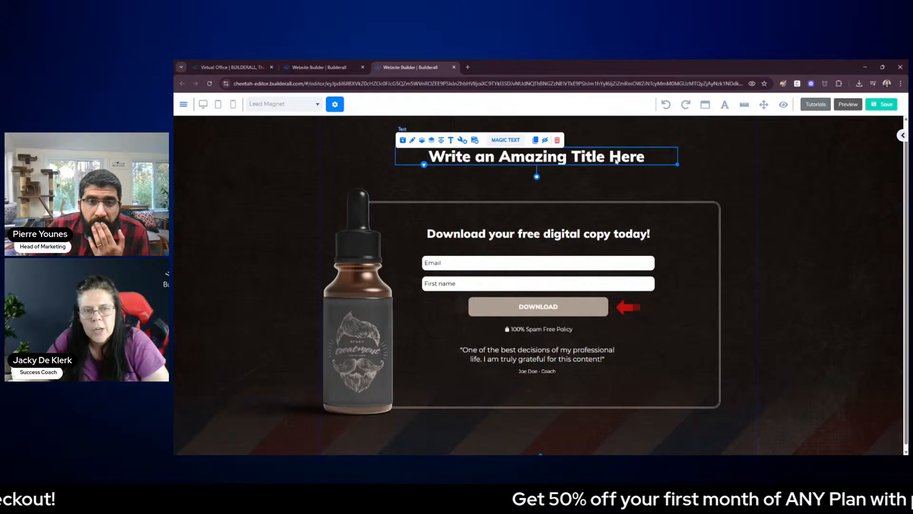
left_click(505, 141)
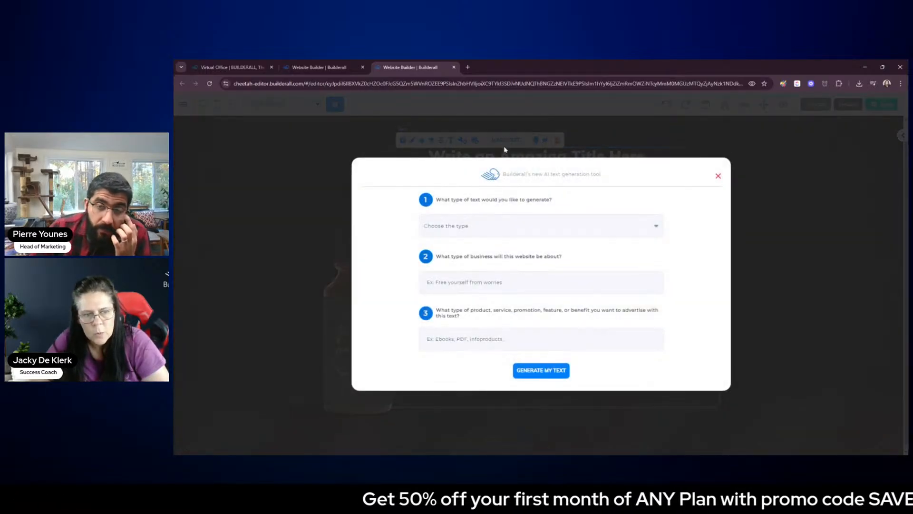
left_click(579, 227)
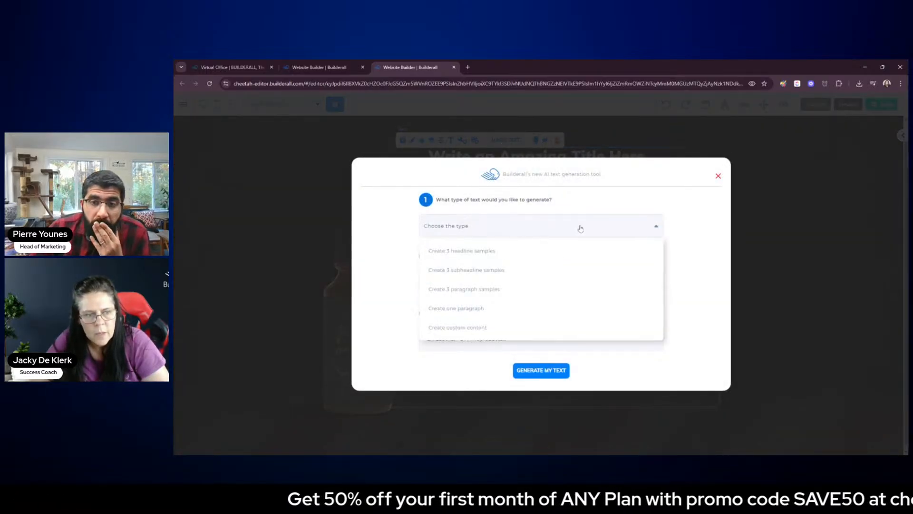
left_click(498, 253)
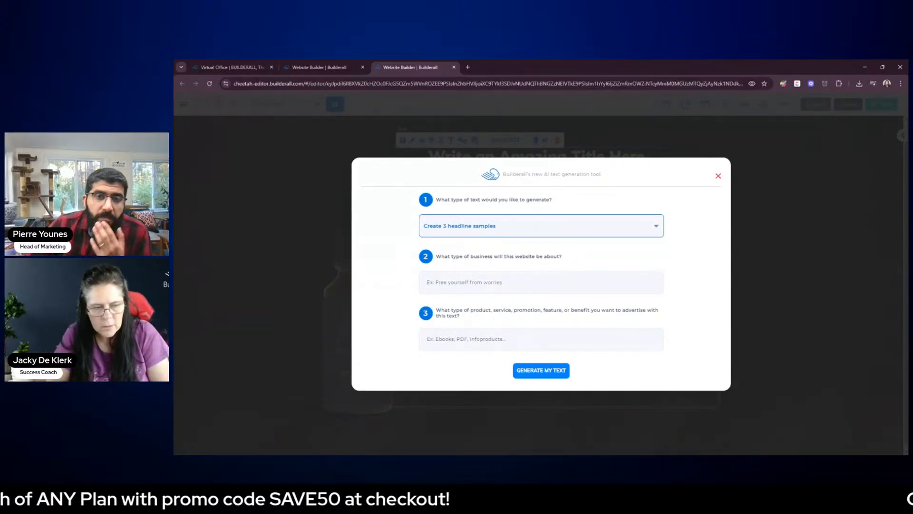
Enter "A Beard Treatment Business" as the type of business the website is about
type("A ")
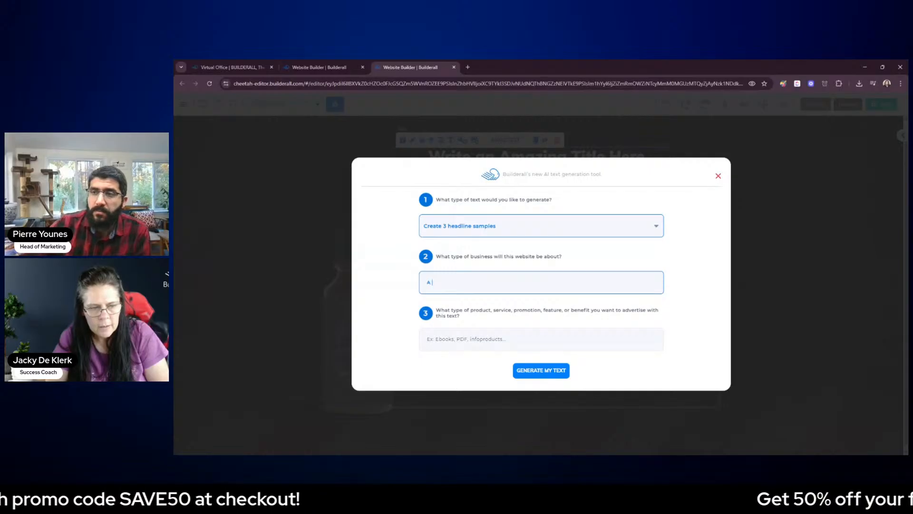
type("Beard Tre")
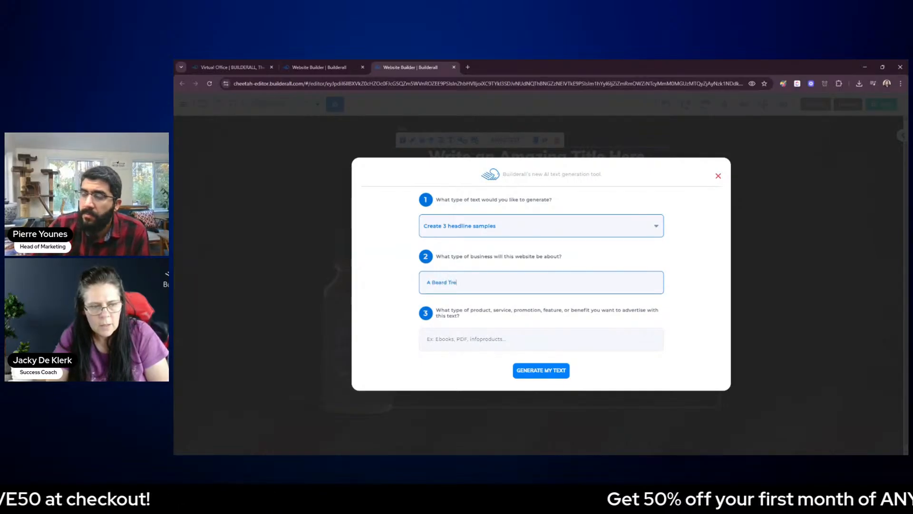
type("am")
type("tment")
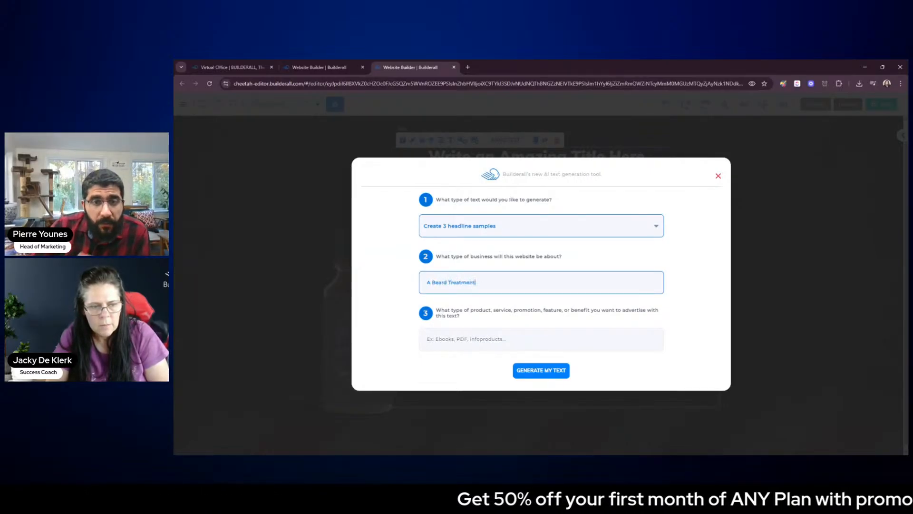
type(" Business")
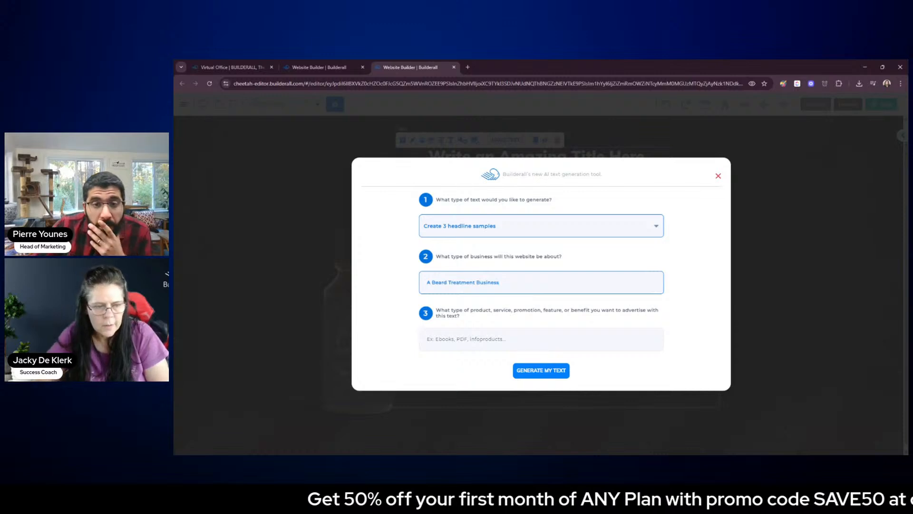
Enter "Beard Treatment Oil" as the product to advertise with the generated headline
left_click(510, 340)
type("B")
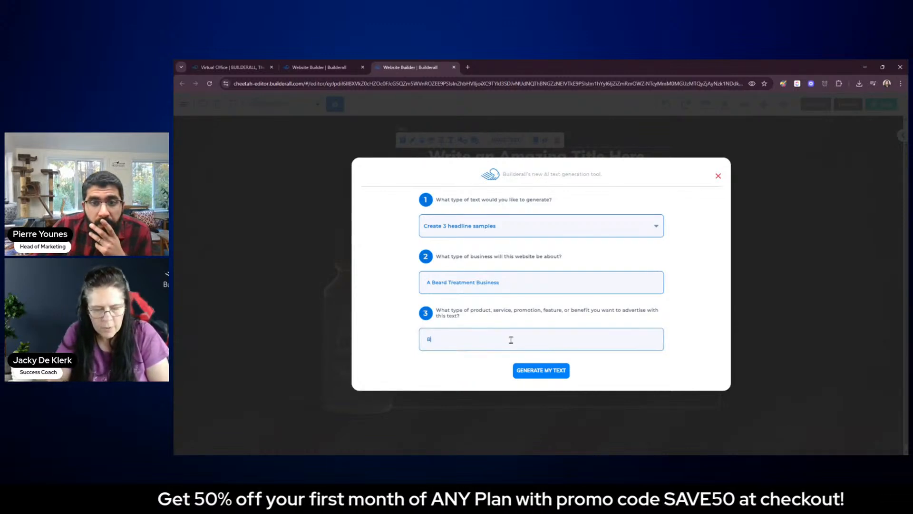
key("BackSpace")
type("Beard")
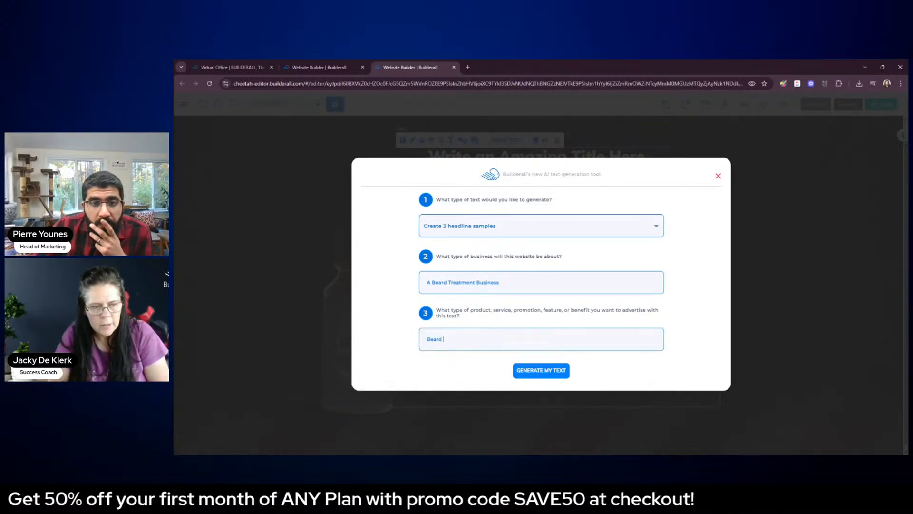
type("Treatmen")
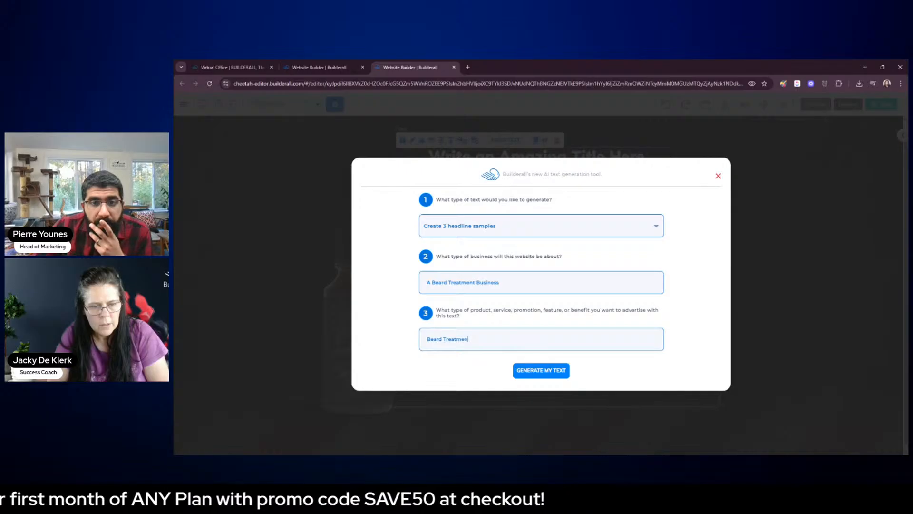
type("t to")
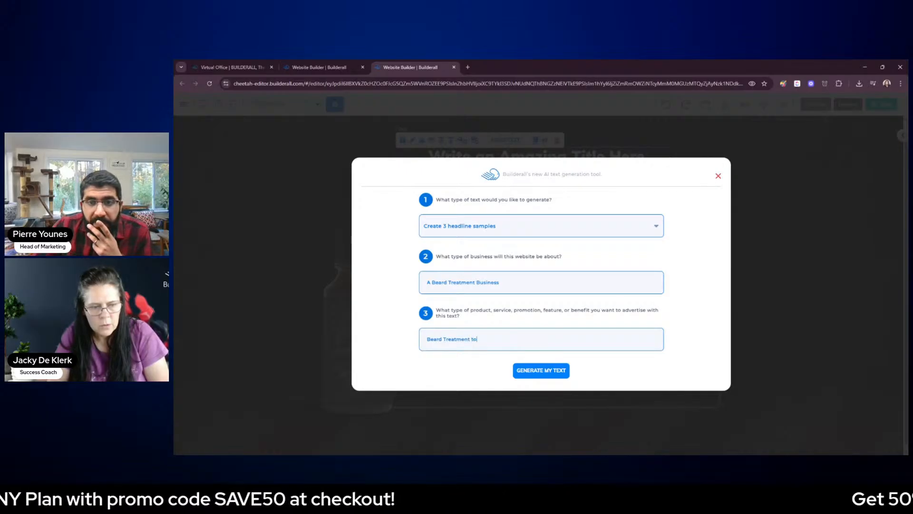
type(" help")
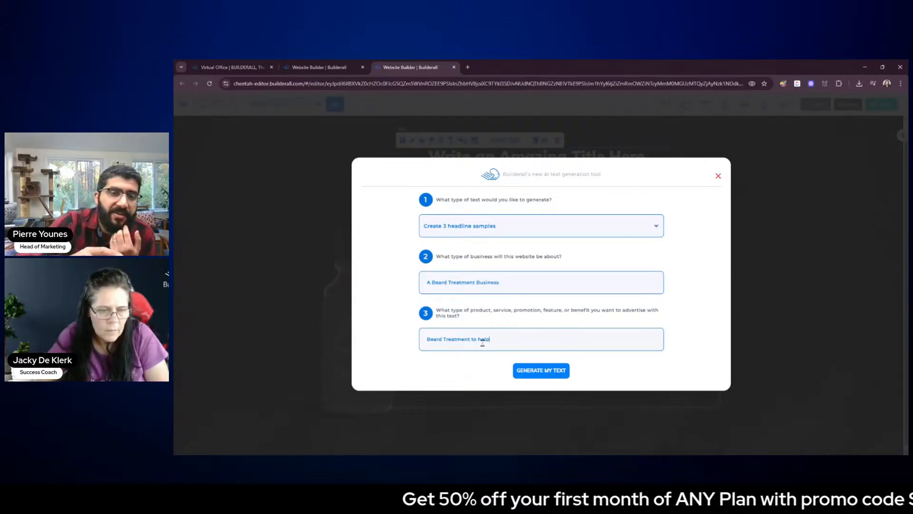
left_click_drag(499, 284, 434, 282)
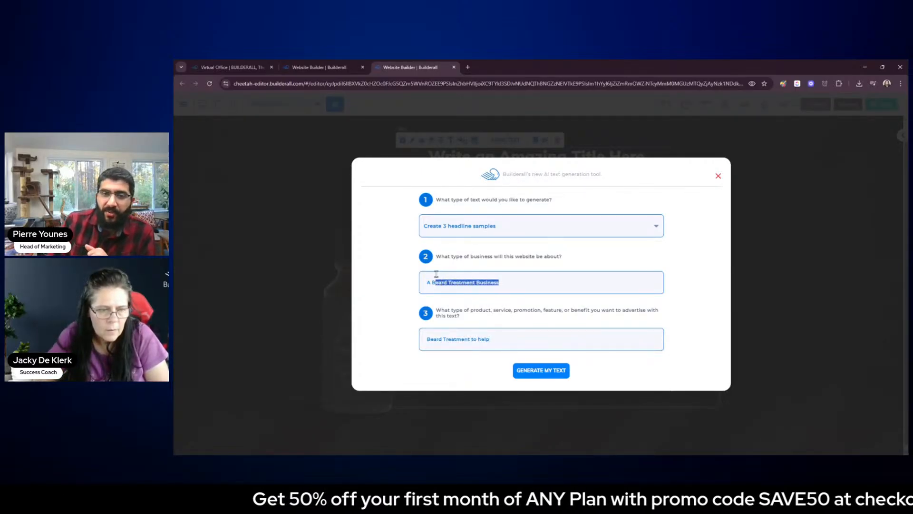
left_click(472, 333)
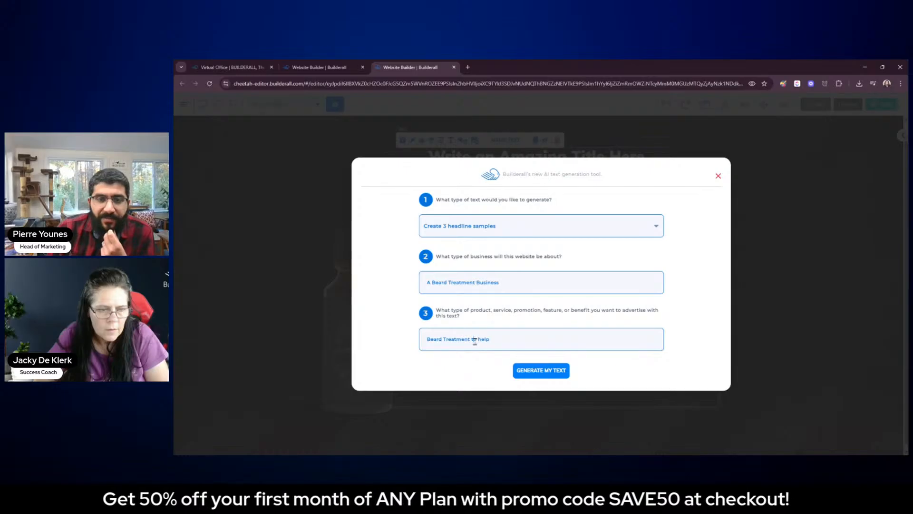
left_click_drag(470, 338, 504, 338)
type("Oil")
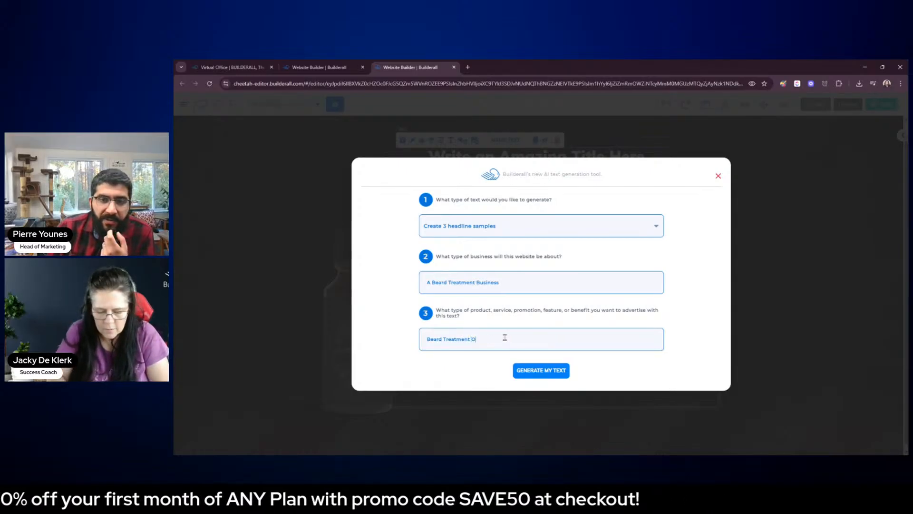
type(" t")
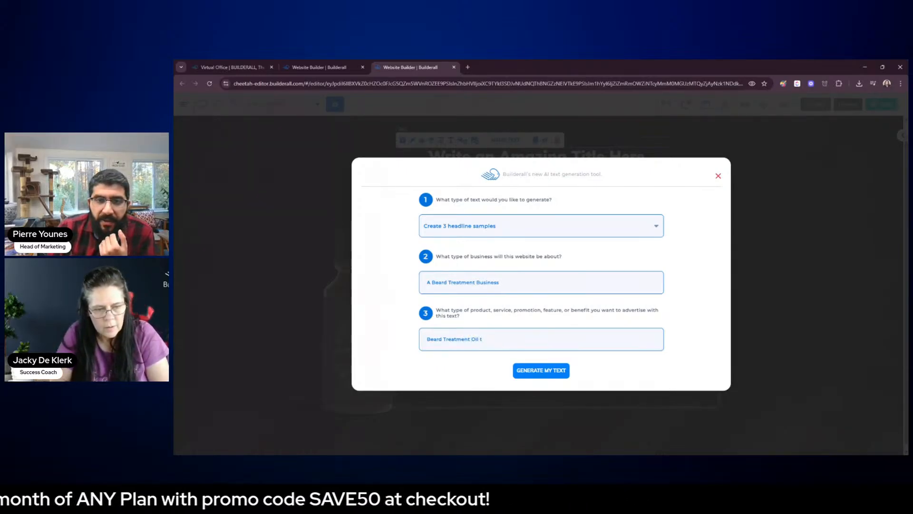
type("o soften")
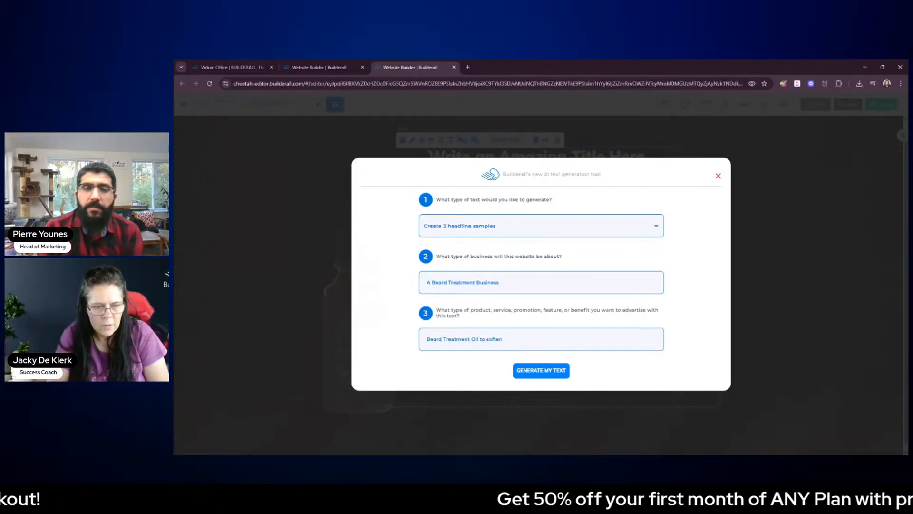
type(" your beard ")
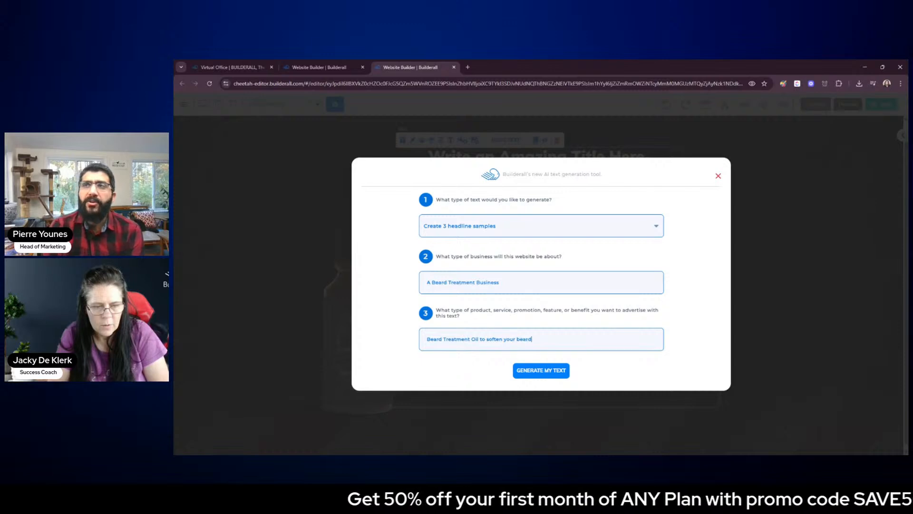
type("after one")
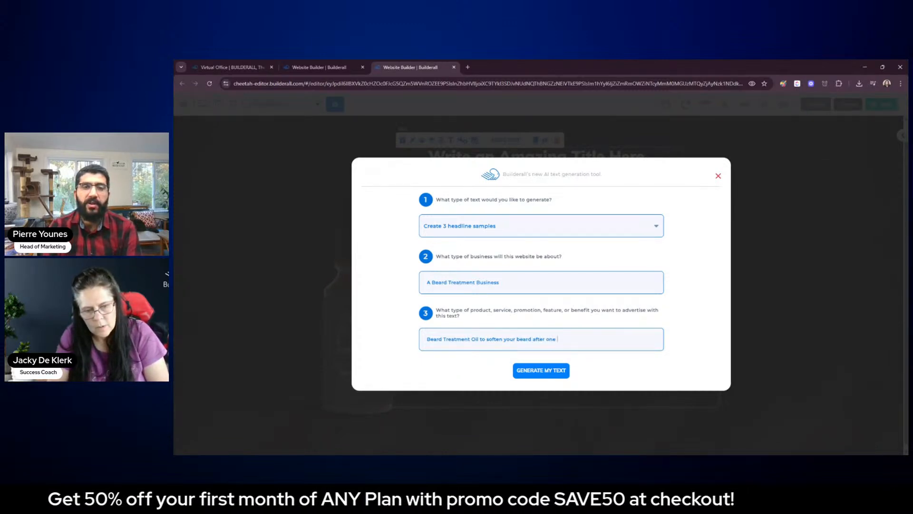
type(" test")
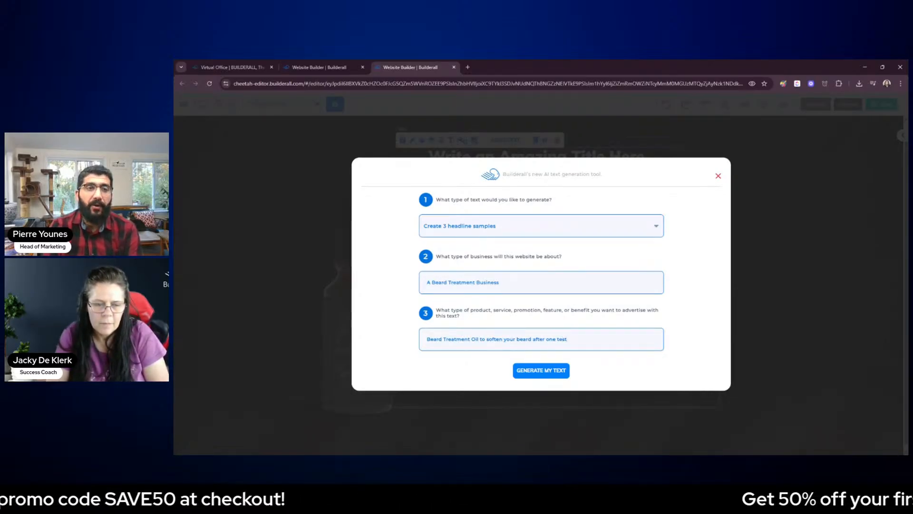
Extend the advertised product to "Beard Treatment Oil to soften your beard after one application." and generate the headline samples
key("BackSpace")
key("BackSpace")
key("BackSpace")
key("BackSpace")
type("ap")
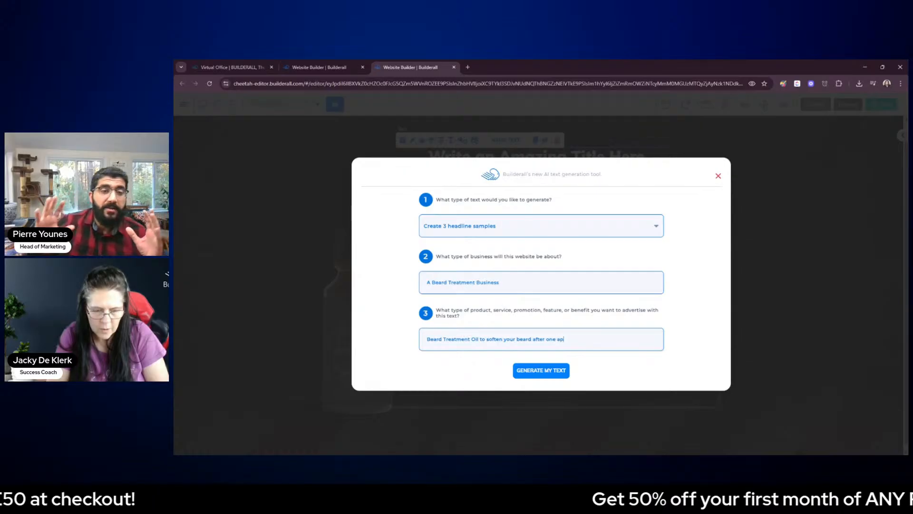
type("plication.")
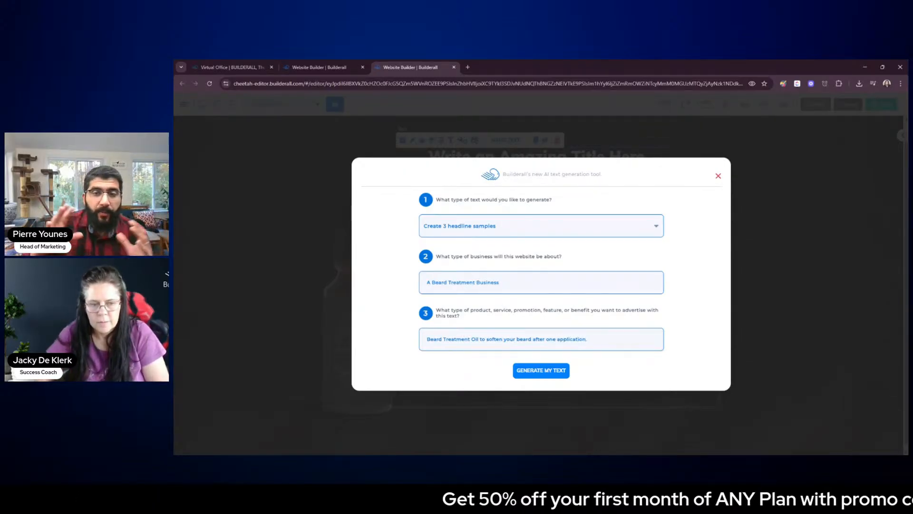
left_click(543, 370)
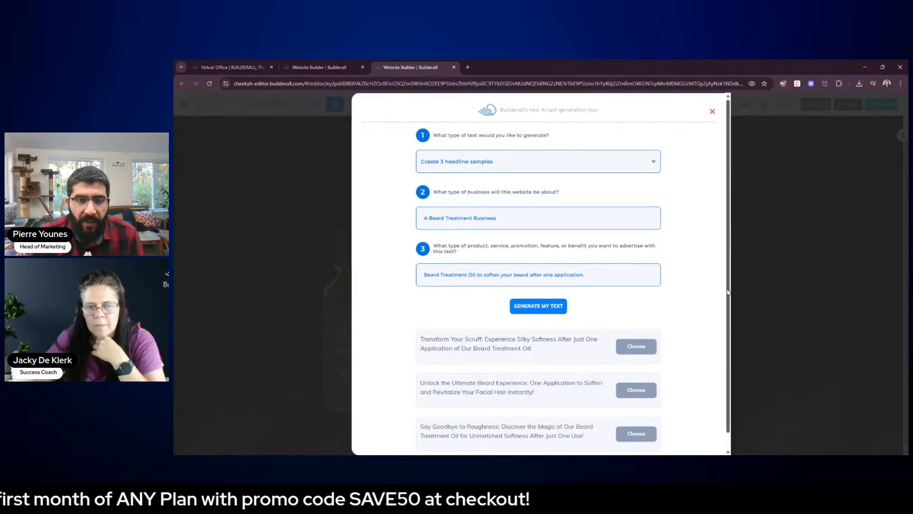
Copy "One Application to Soften and Revitalize Your Facial Hair Instantly!" from the second sample, and choose the "Transform Your Scruff" sample as the heading
left_click_drag(727, 293, 728, 332)
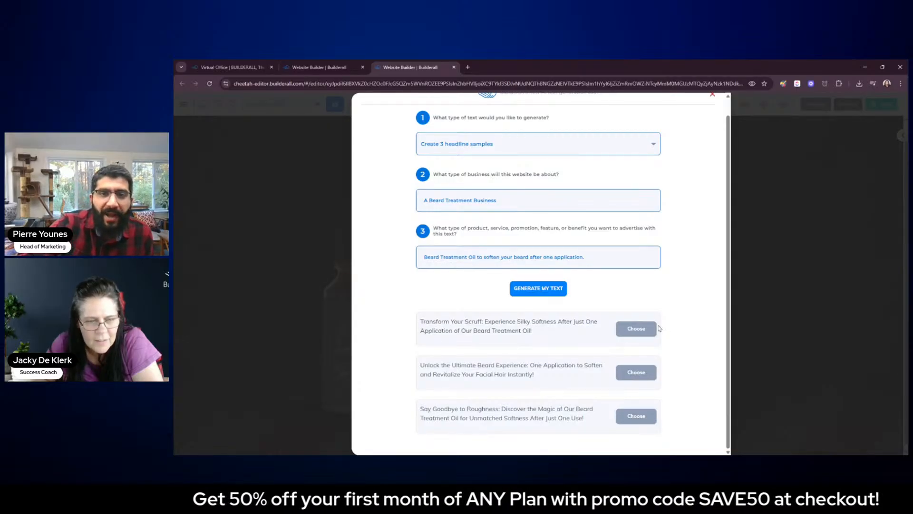
left_click_drag(531, 365, 540, 377)
key("ctrl+c")
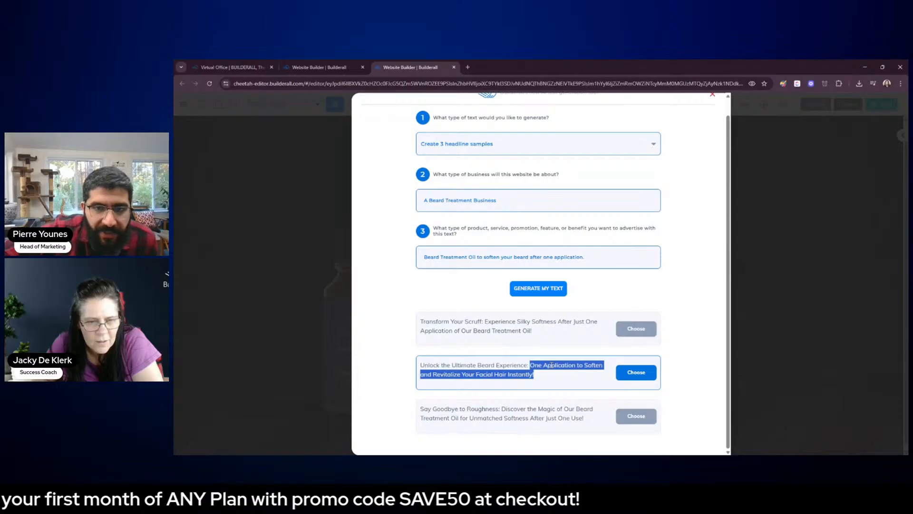
left_click(678, 289)
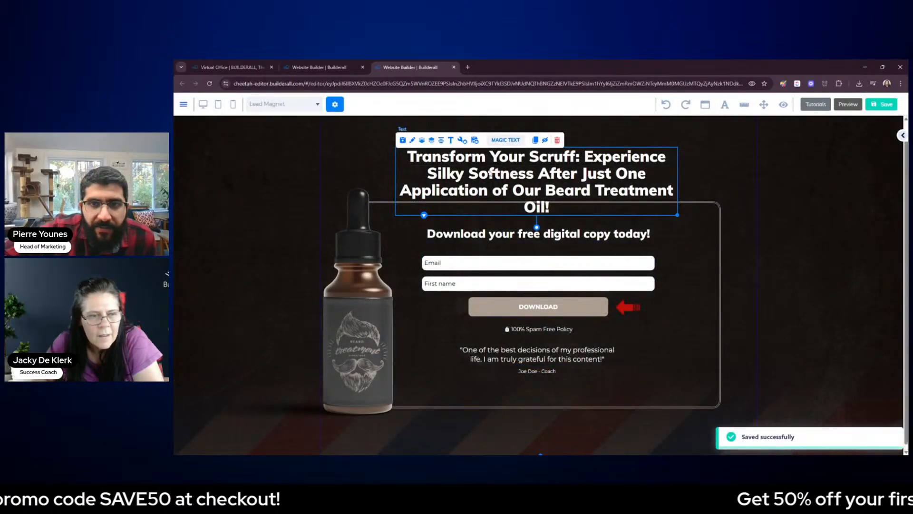
Move the heading up above the form box and widen its text box so the headline wraps onto three lines
left_click_drag(574, 172, 544, 158)
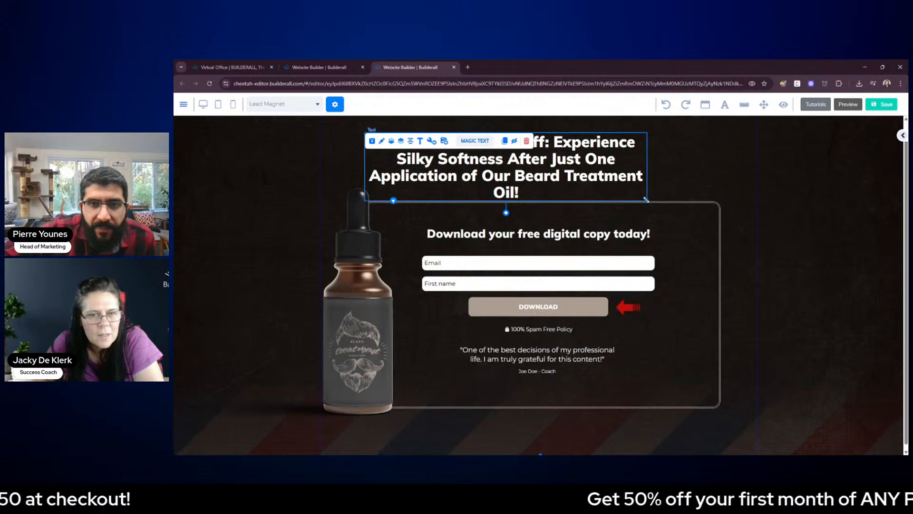
left_click_drag(646, 200, 754, 194)
left_click_drag(628, 169, 700, 193)
left_click(795, 194)
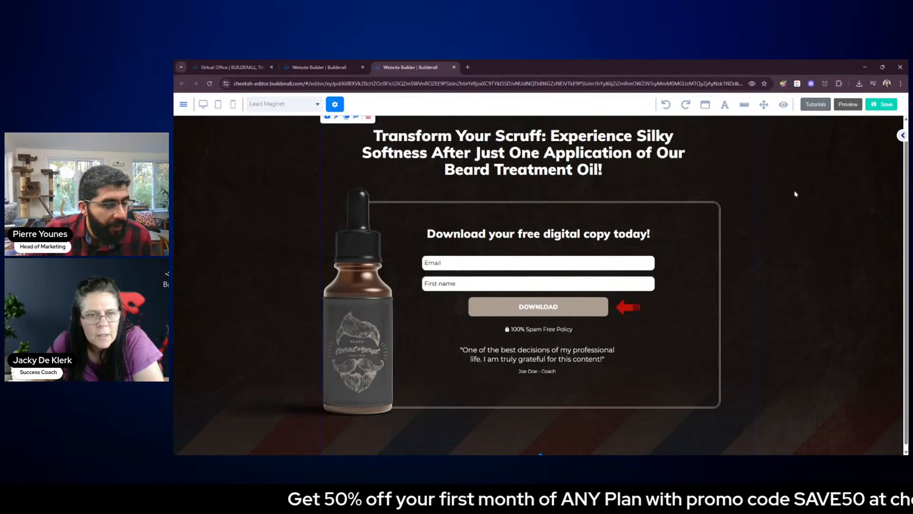
Replace the heading's text after "Transform Your Scruff:" with the copied phrase "One Application to Soften and Revitalize Your Facial Hair Instantly!"
double_click(584, 154)
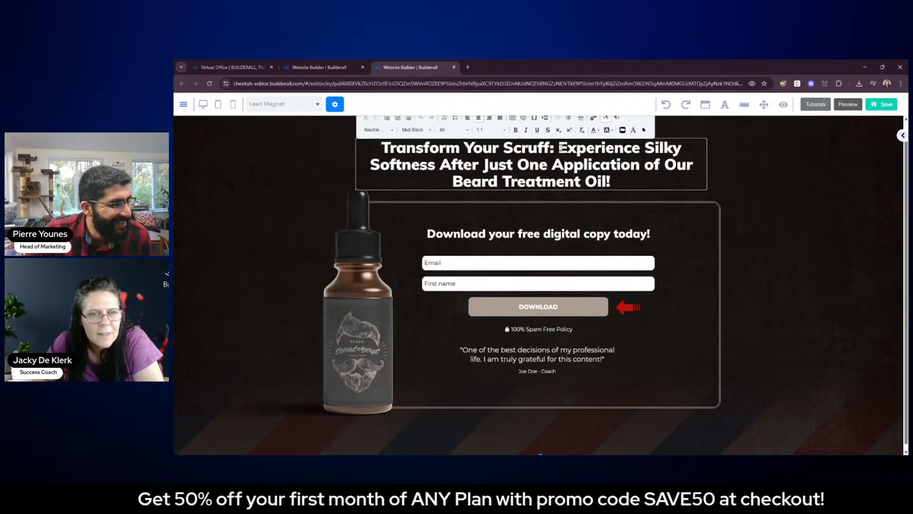
left_click_drag(562, 147, 613, 176)
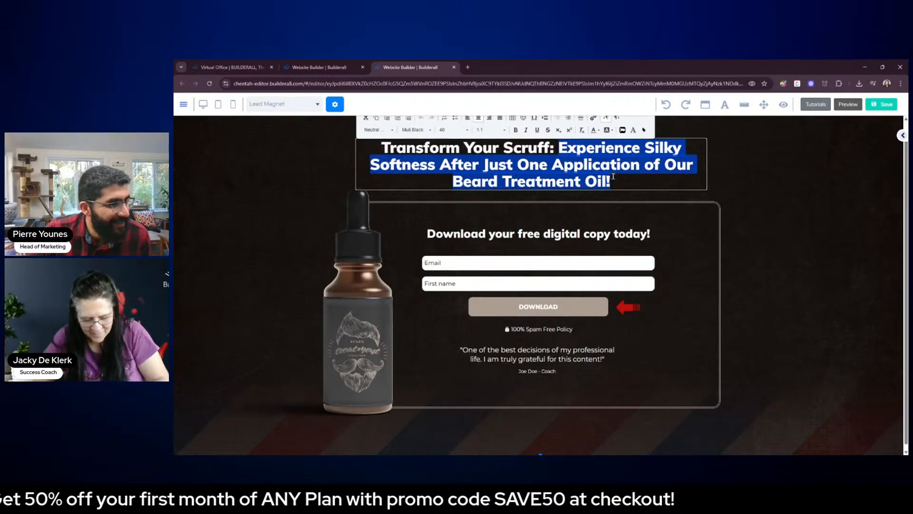
key("ctrl+v")
left_click(701, 187)
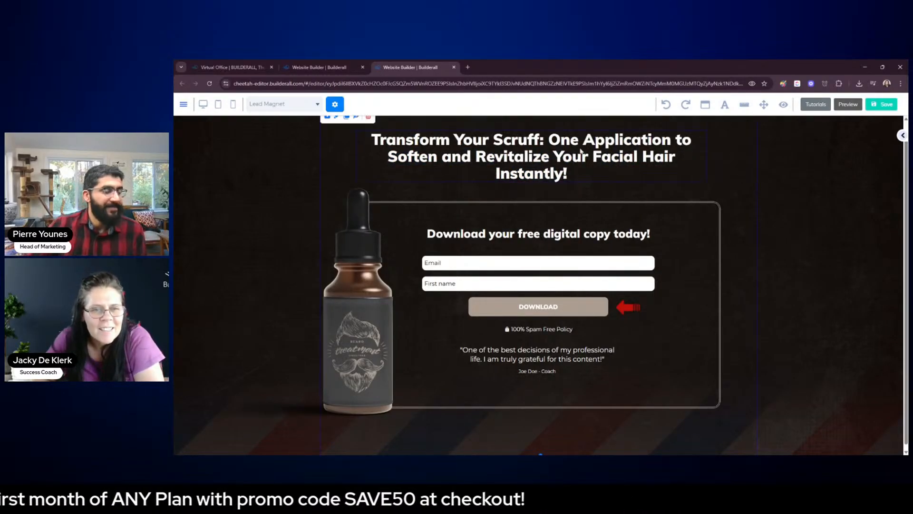
Insert a line break after "Transform Your Scruff:" so the rest of the heading starts on its own line
double_click(548, 143)
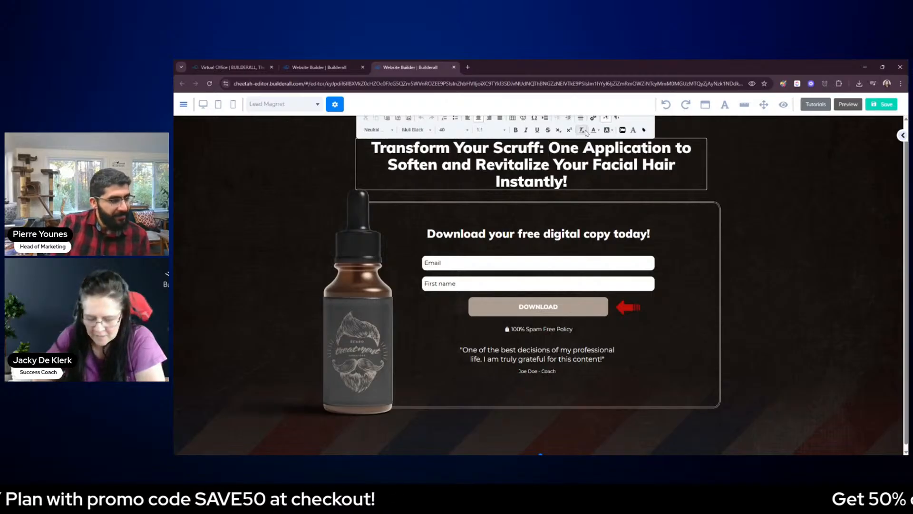
key("Return")
left_click(769, 208)
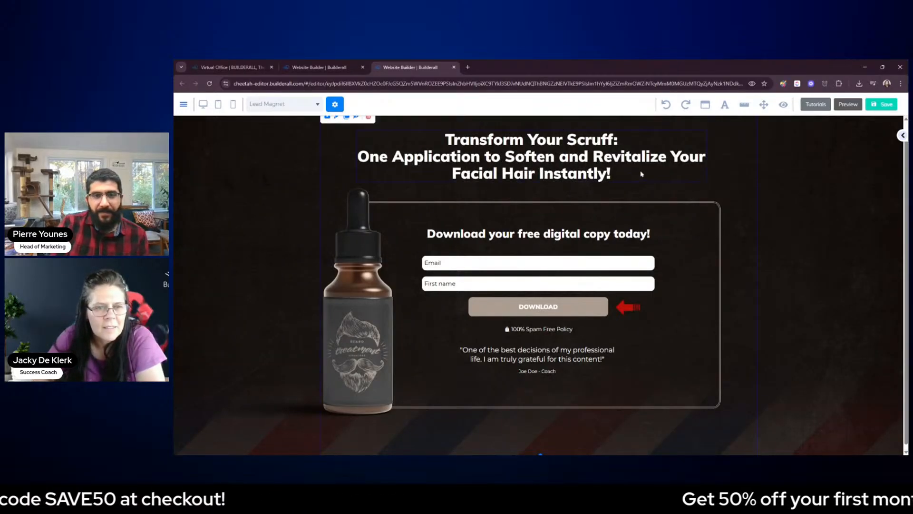
Widen the heading's text box slightly and break the line before "Revitalize Your Facial Hair Instantly!"
left_click(682, 177)
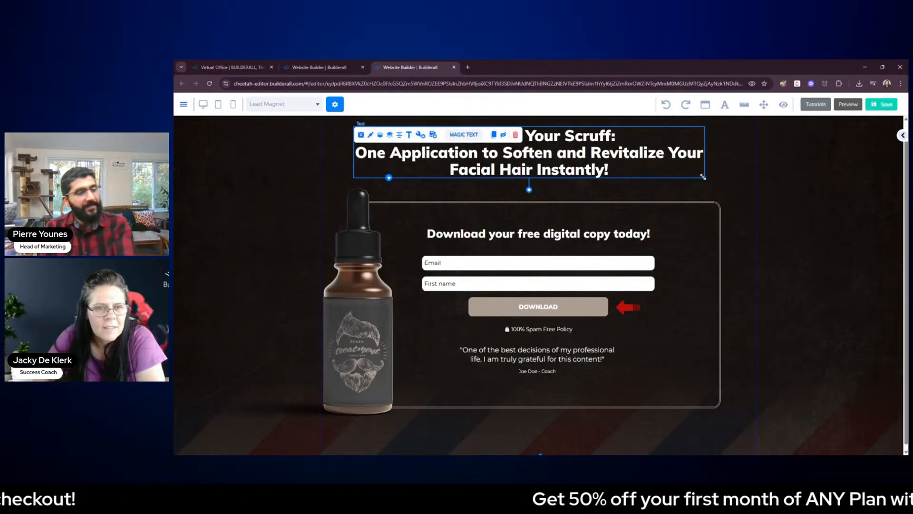
left_click_drag(702, 176, 735, 177)
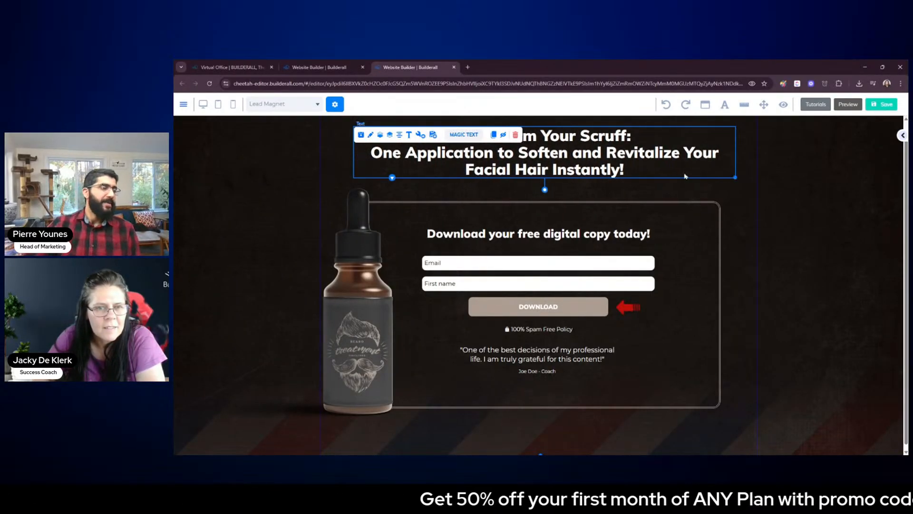
double_click(608, 156)
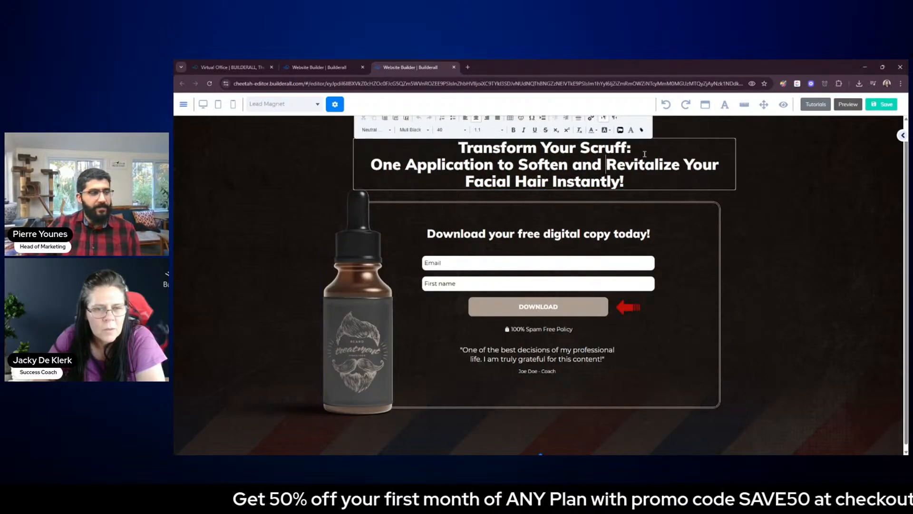
left_click(767, 241)
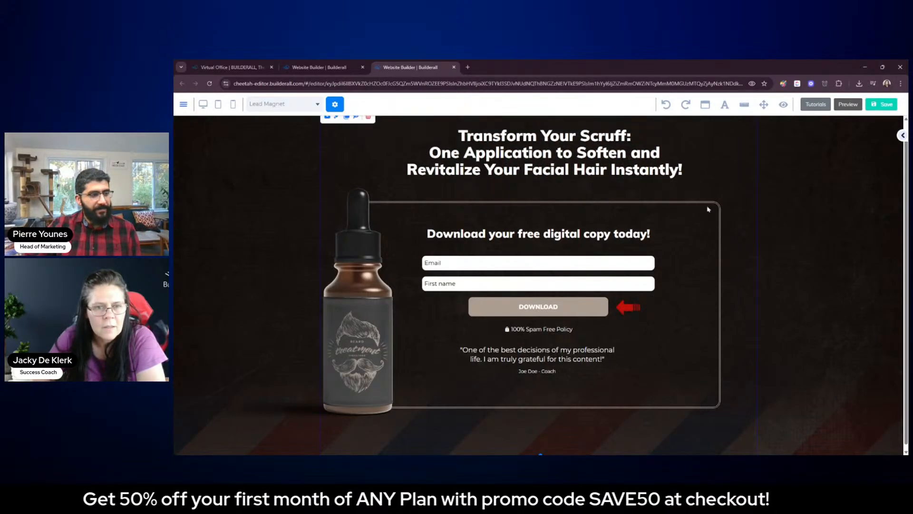
Reposition the heading and widen its text box so the headline is centered above the form
left_click_drag(619, 168, 602, 169)
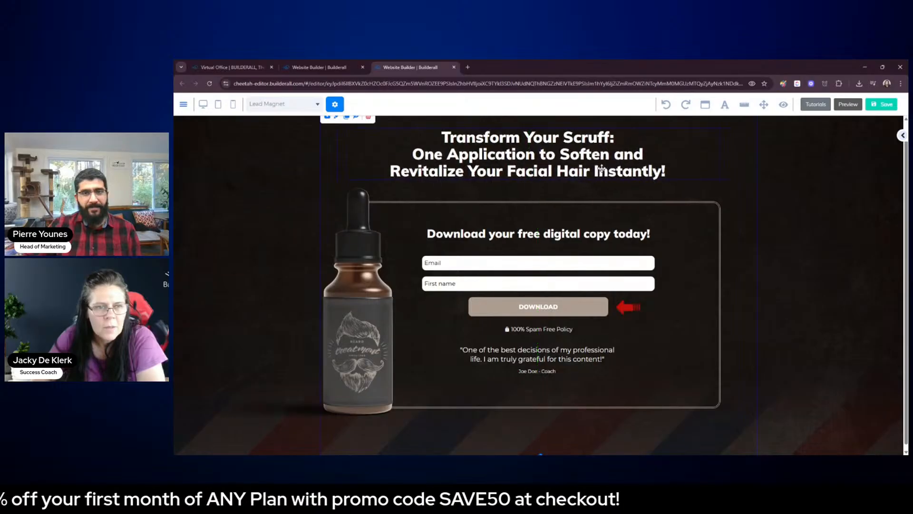
left_click(601, 168)
left_click_drag(713, 175, 750, 181)
left_click(795, 196)
left_click(648, 163)
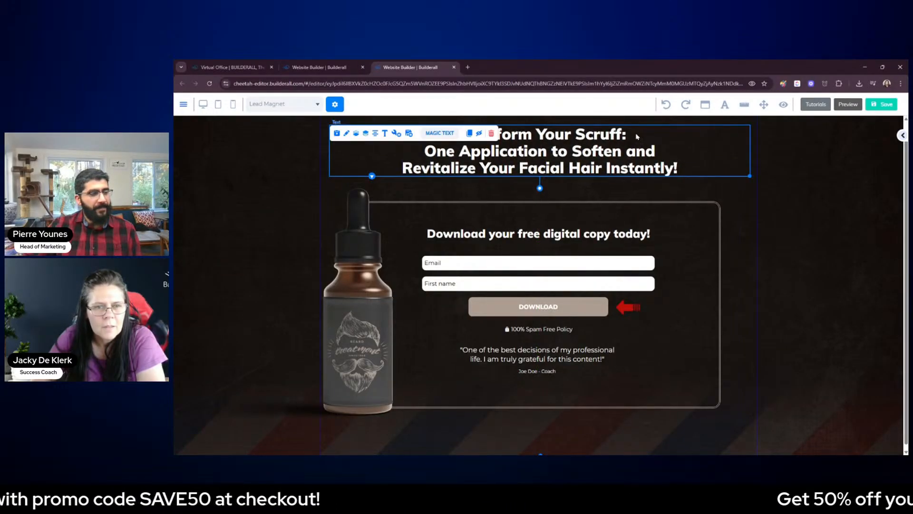
Add a blank line between "Transform Your Scruff:" and "One Application to Soften and" in the heading
double_click(638, 136)
key("Return")
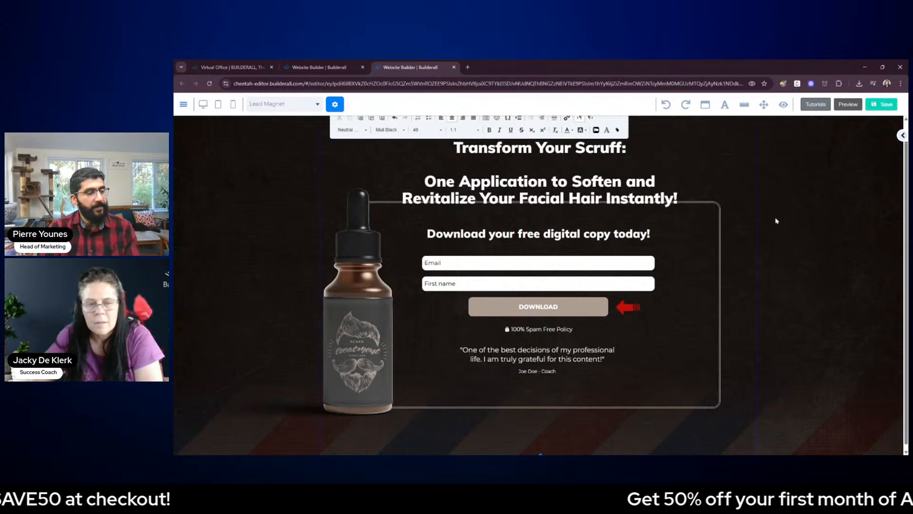
left_click(777, 220)
left_click(640, 153)
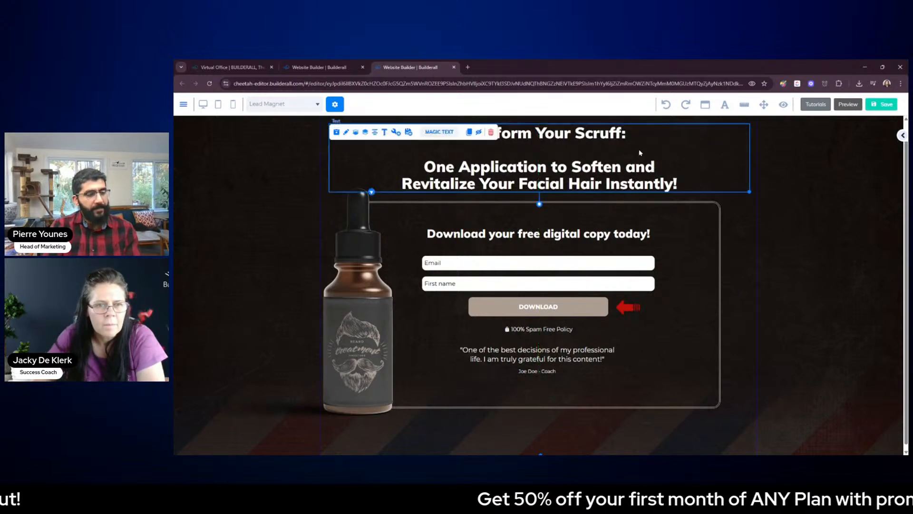
Rewrite the heading's first line in capitals as "TRANSFORM YOUR SCRUFF:"
double_click(534, 138)
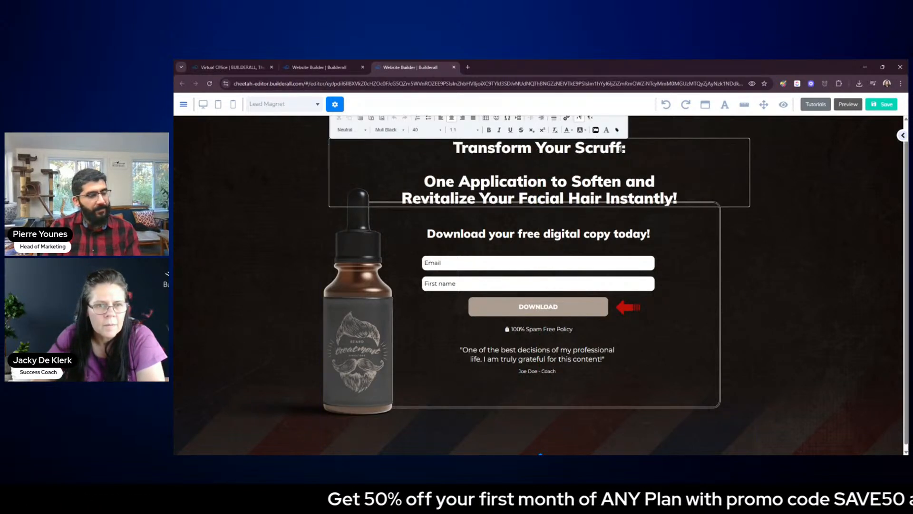
left_click_drag(623, 148, 468, 146)
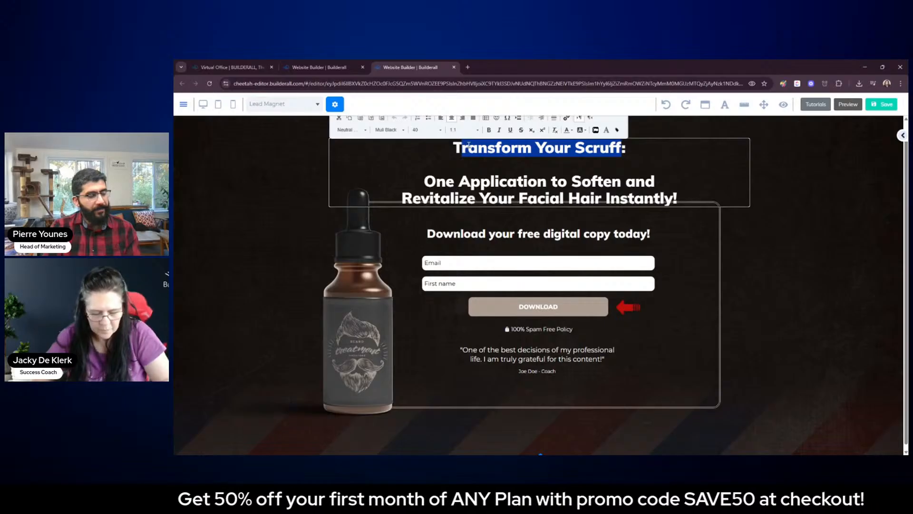
type("RR")
key("BackSpace")
type("AN")
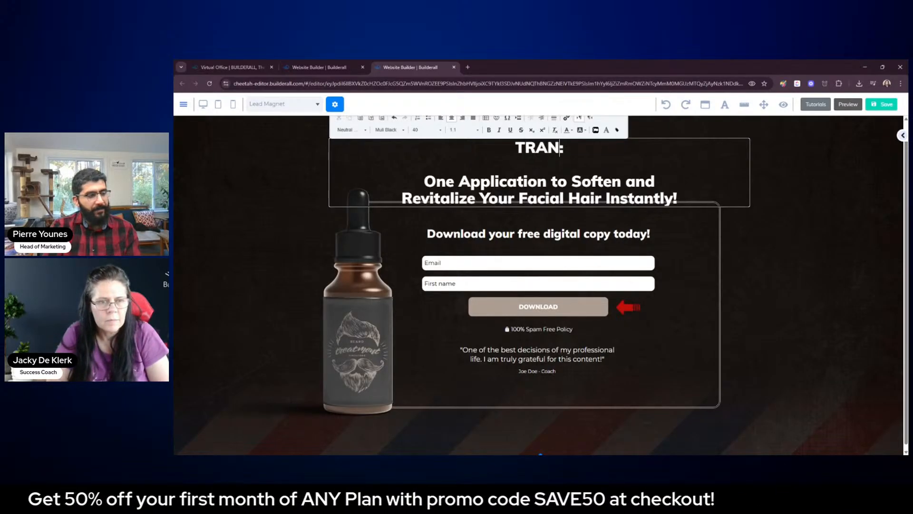
type("SFORM YOUR SCR")
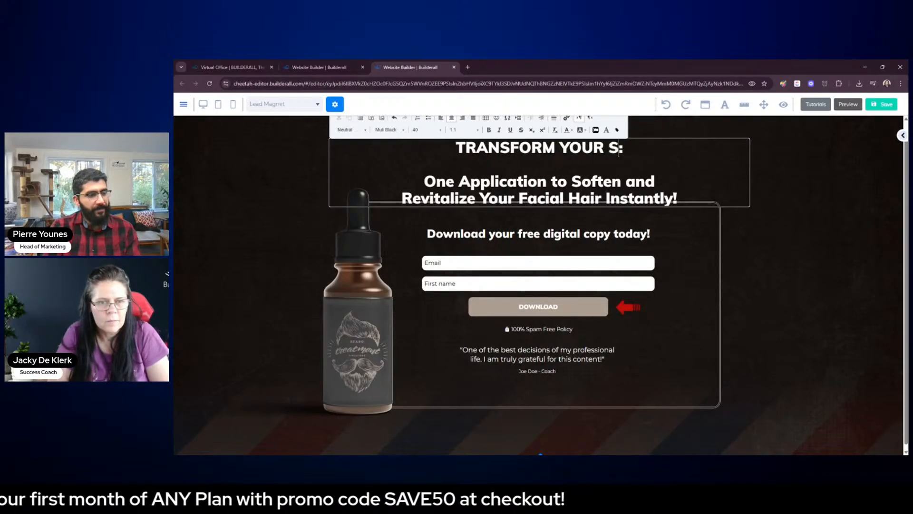
type("UFF")
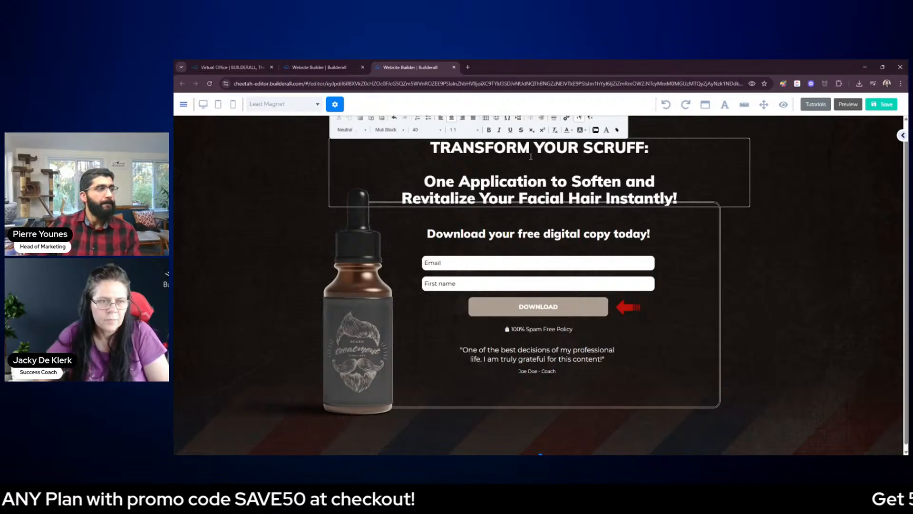
left_click(751, 291)
Nudge the heading slightly down and remove the colon after "TRANSFORM YOUR SCRUFF"
left_click(650, 139)
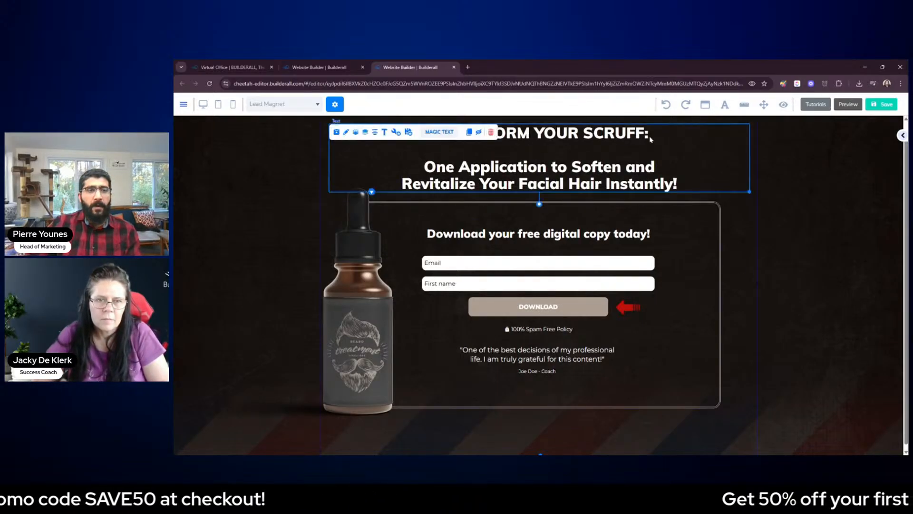
mouse_move(652, 139)
left_mouse_down()
mouse_move(652, 147)
mouse_move(654, 139)
left_mouse_up()
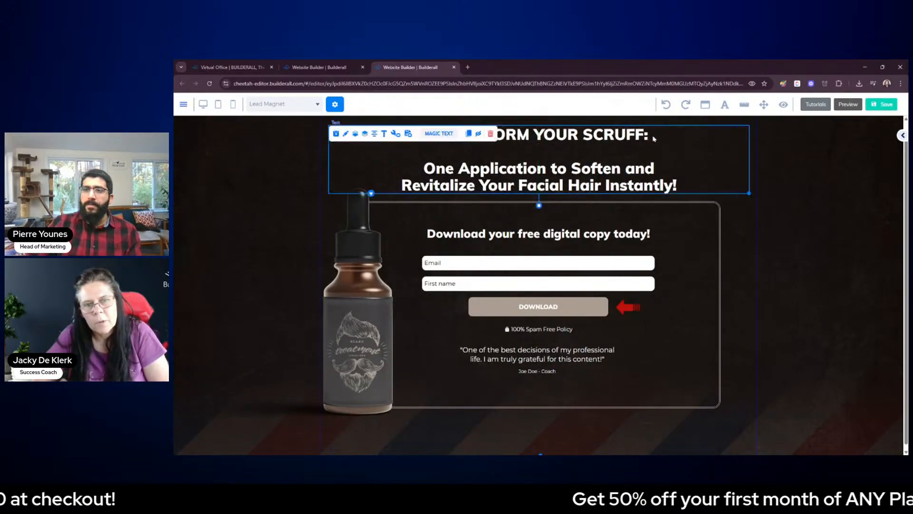
double_click(654, 139)
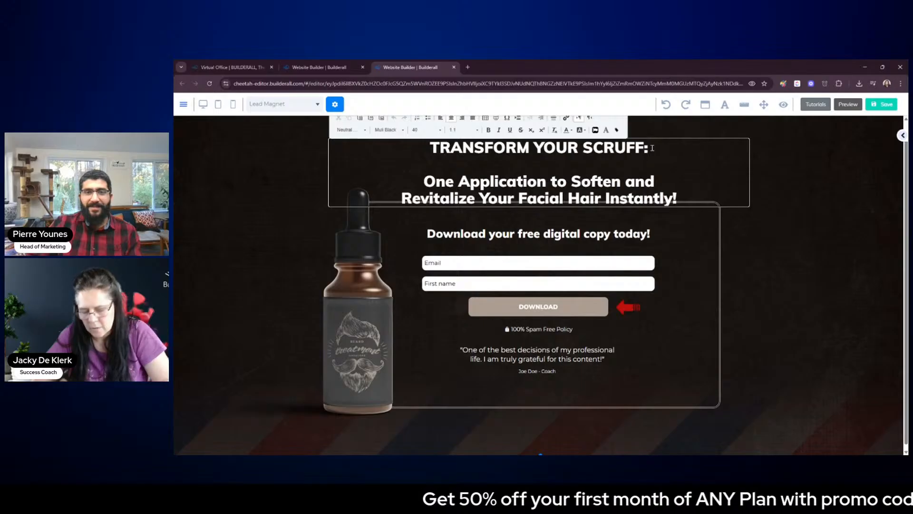
key("BackSpace")
left_click(780, 230)
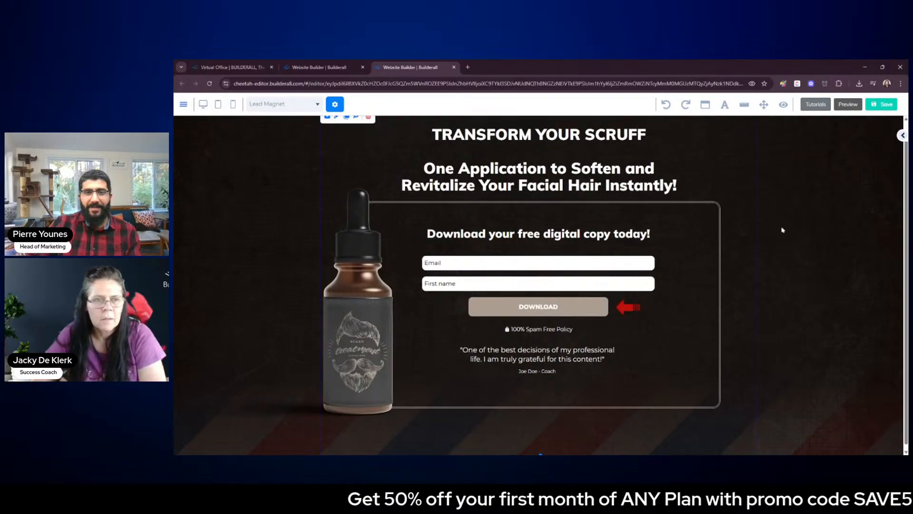
Sample the red of the arrow beside the DOWNLOAD button with the browser color picker
left_click(569, 158)
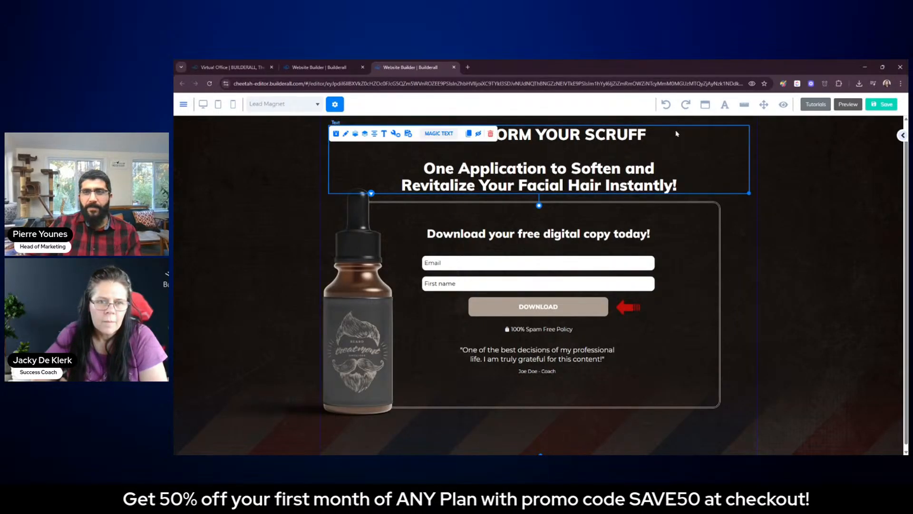
left_click(628, 307)
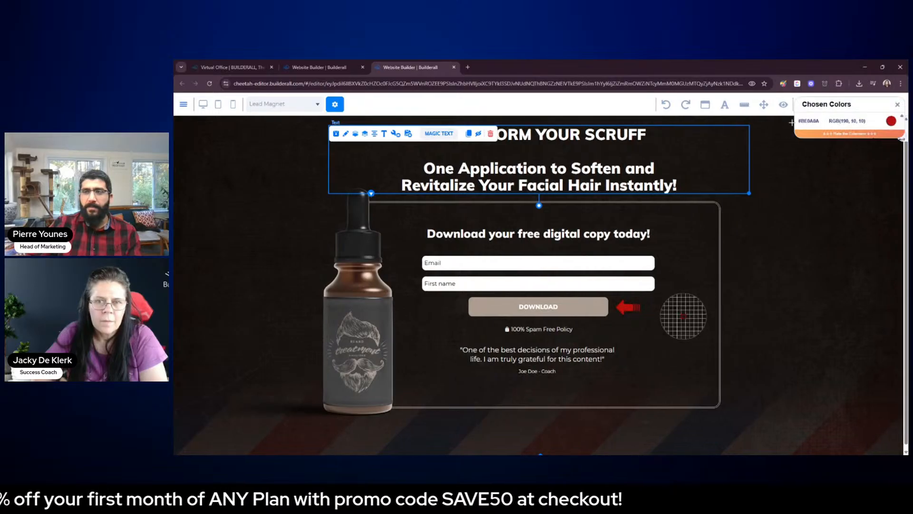
left_click(897, 105)
Try to apply a custom text color to the word "TRANSFORM" in the heading
double_click(631, 139)
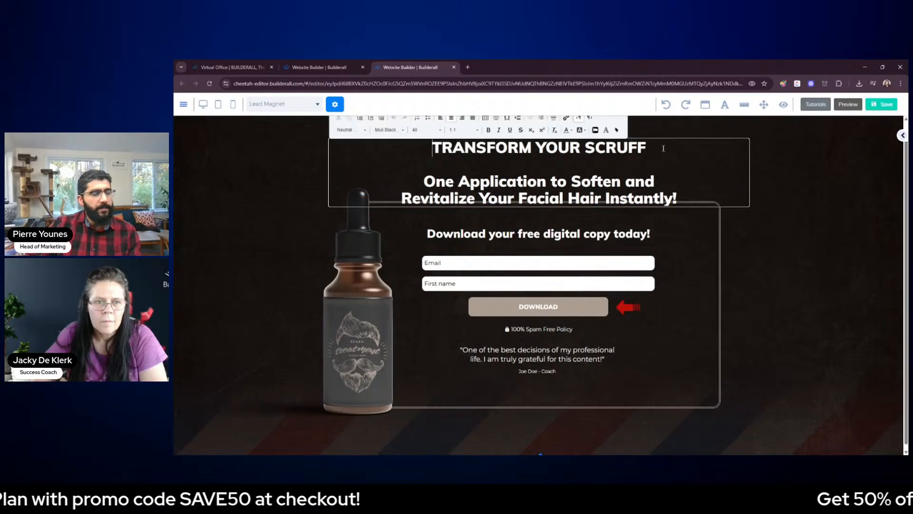
left_click_drag(663, 147, 531, 147)
left_click(433, 147)
left_click(568, 130)
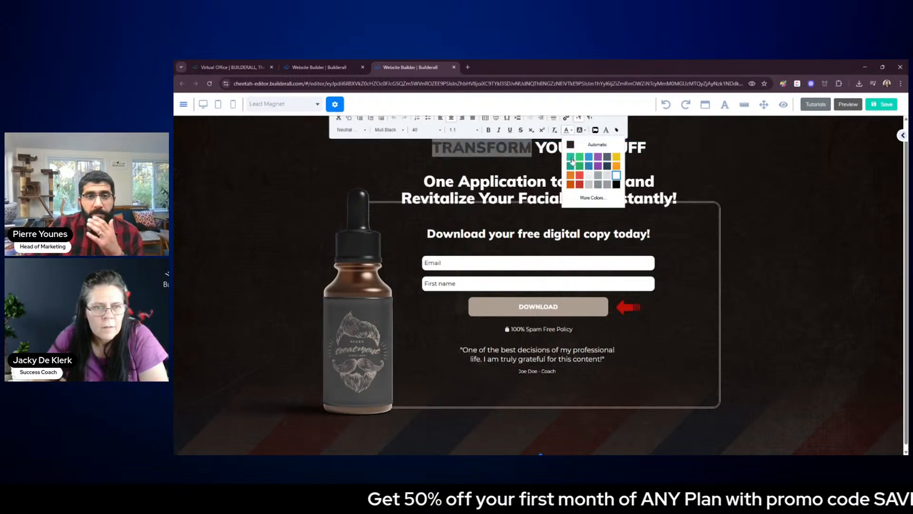
left_click(588, 198)
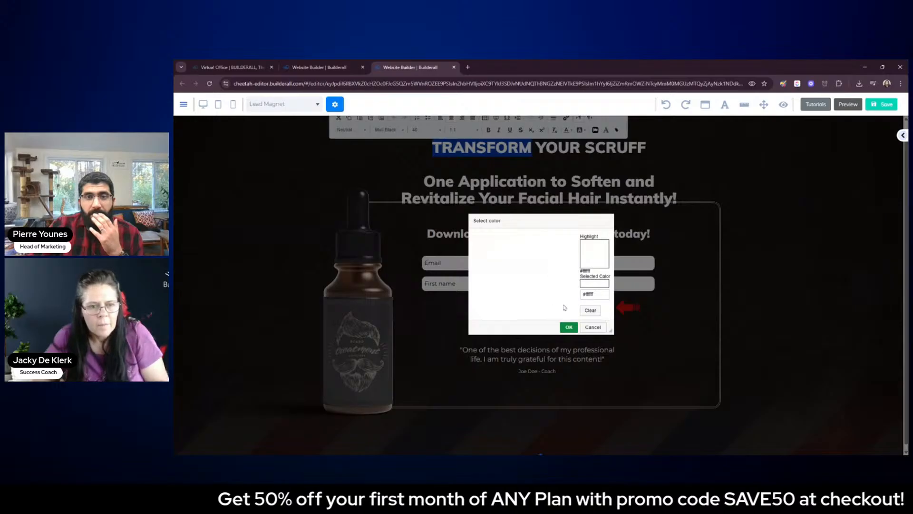
left_click_drag(600, 297, 575, 298)
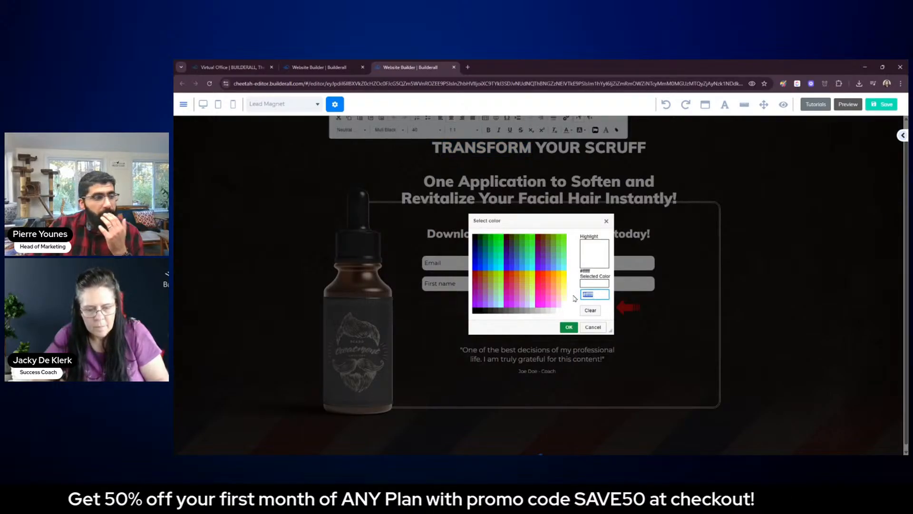
left_click(569, 326)
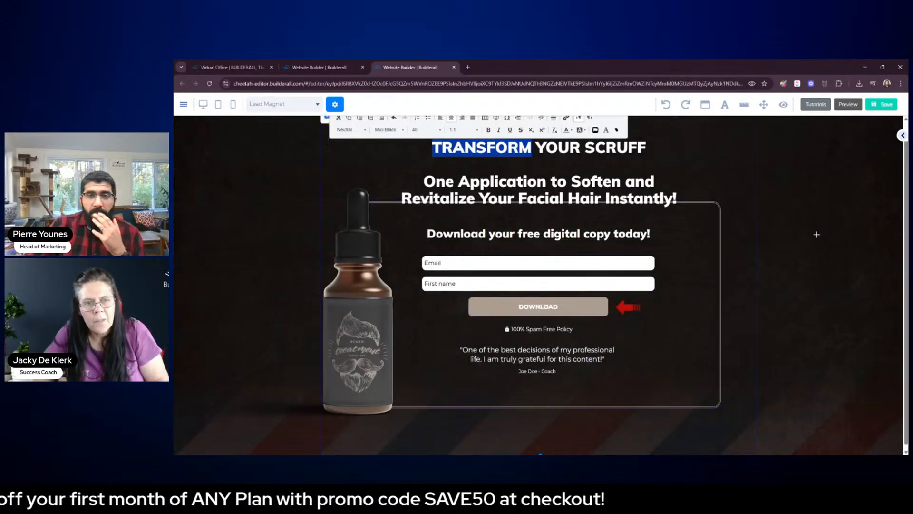
left_click(817, 234)
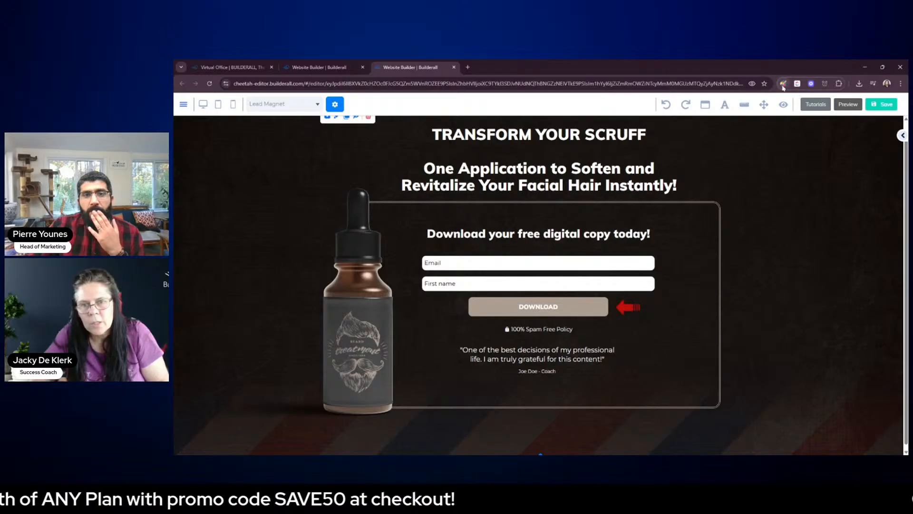
Sample the red arrow beside the DOWNLOAD button and copy its hex code, #BE0A0A
left_click(783, 83)
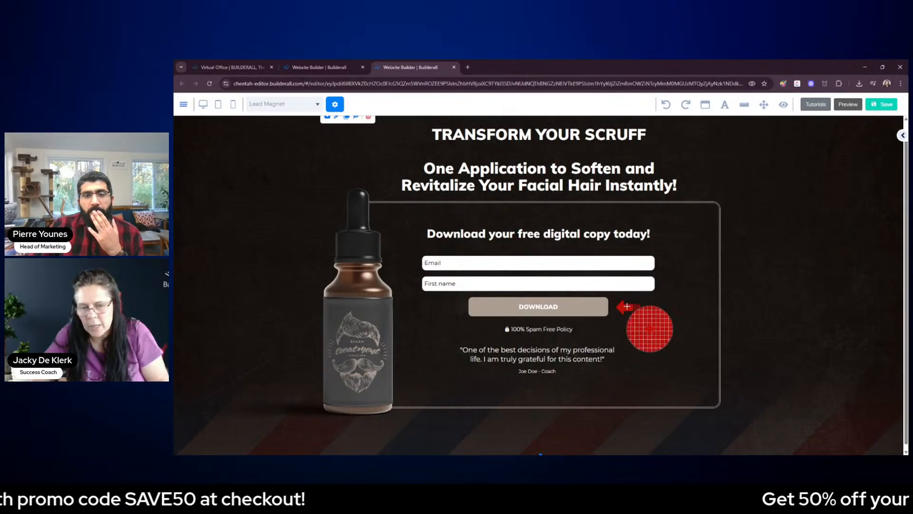
left_click(627, 306)
left_click(810, 122)
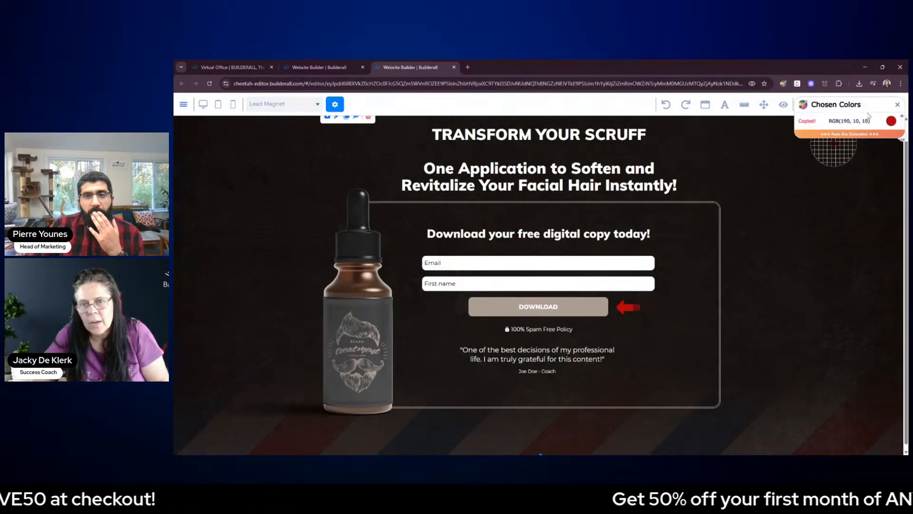
left_click(897, 105)
Set the text color of the word "TRANSFORM" in the heading to the copied red, #BE0A0A
left_click(516, 139)
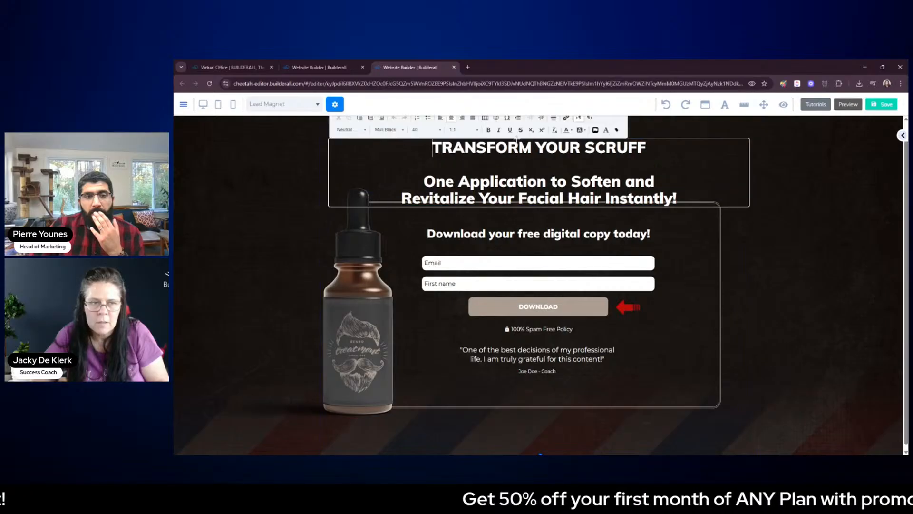
left_click_drag(532, 147, 430, 148)
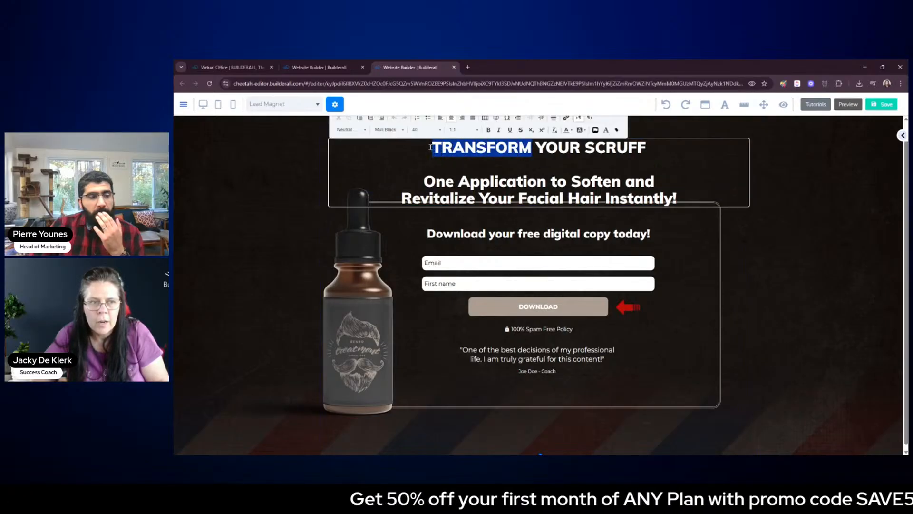
left_click(572, 130)
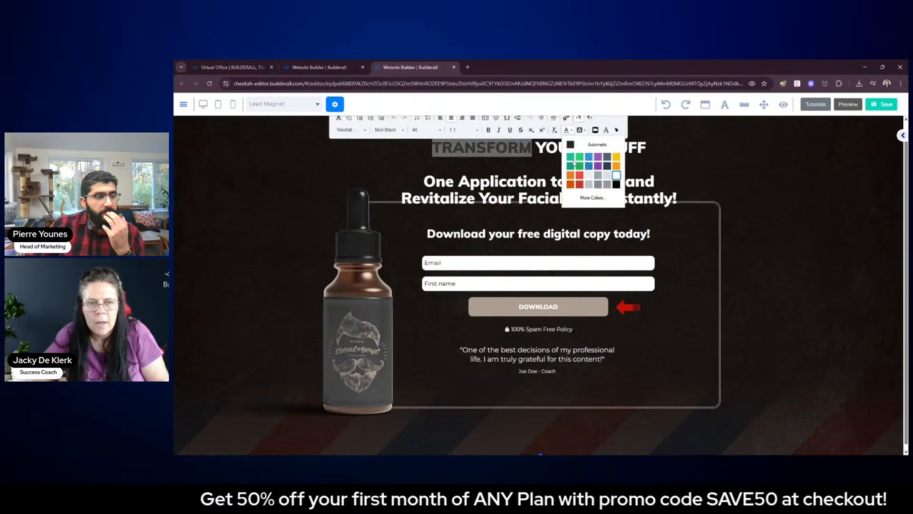
left_click(592, 198)
left_click_drag(594, 294, 579, 297)
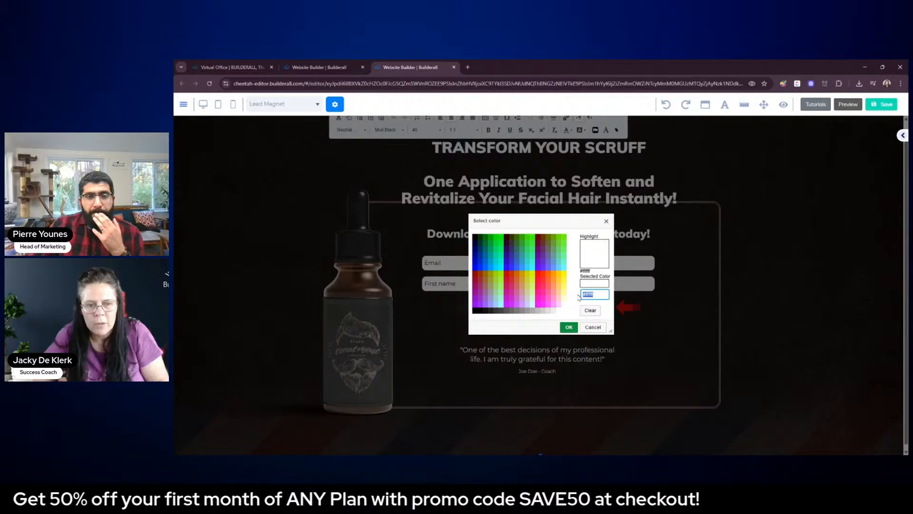
key("ctrl+v")
left_click(569, 327)
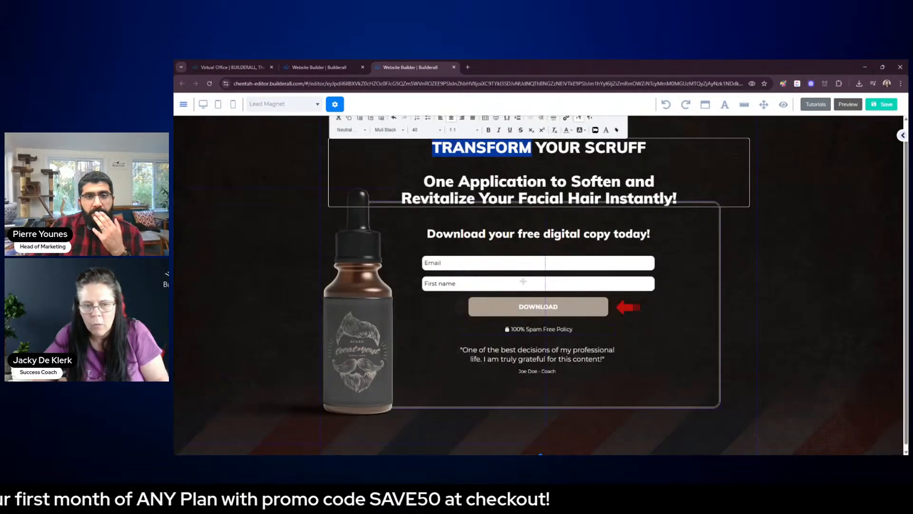
left_click(799, 330)
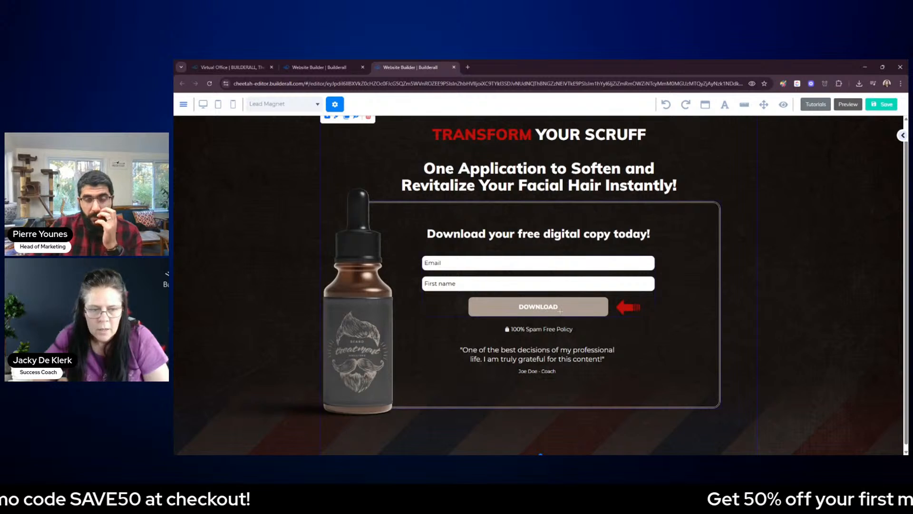
left_click(585, 310)
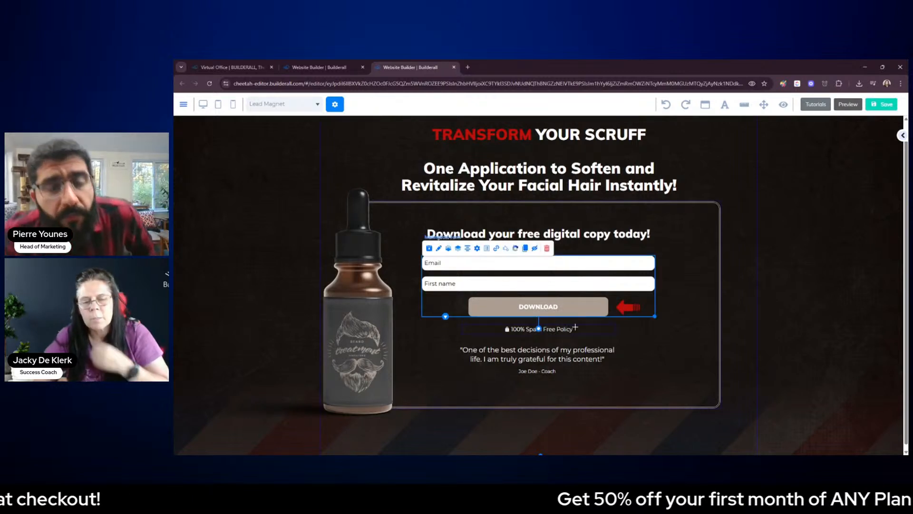
left_click(778, 325)
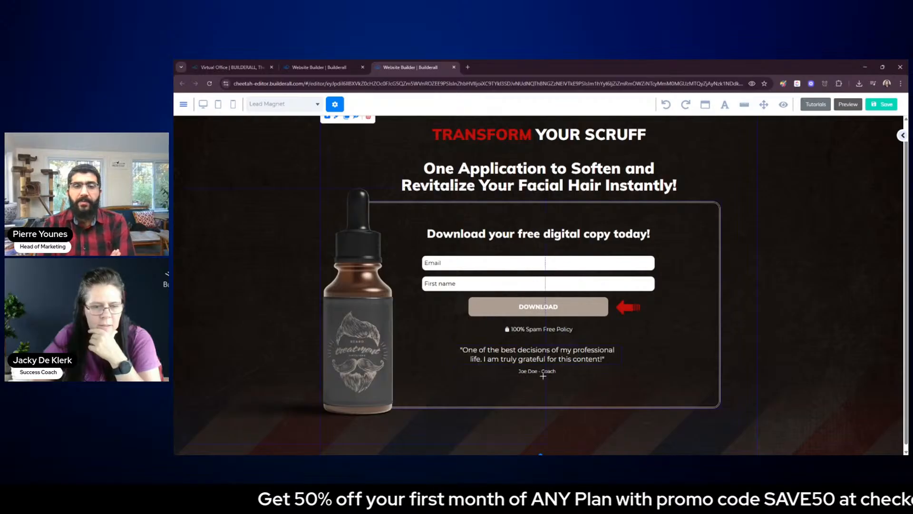
double_click(543, 376)
left_click(721, 361)
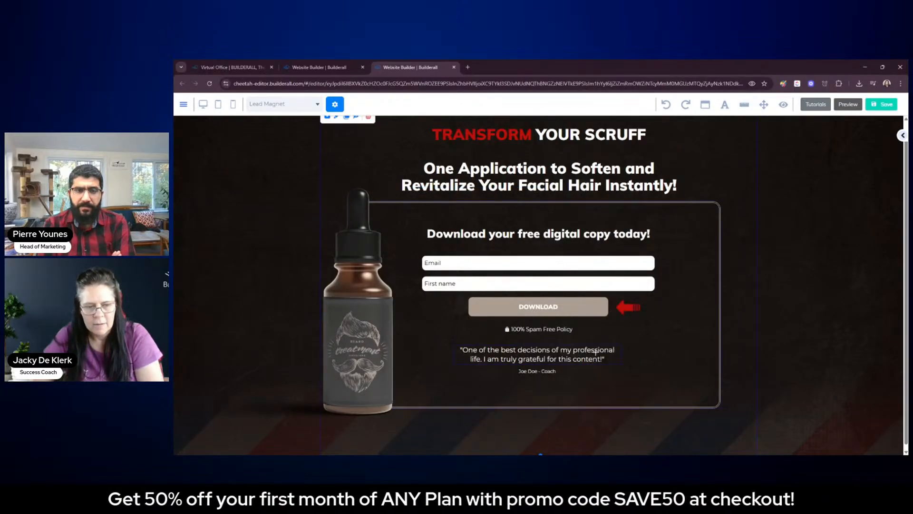
Delete the testimonial quote below the form and the author line beneath it
left_click(595, 352)
key("Delete")
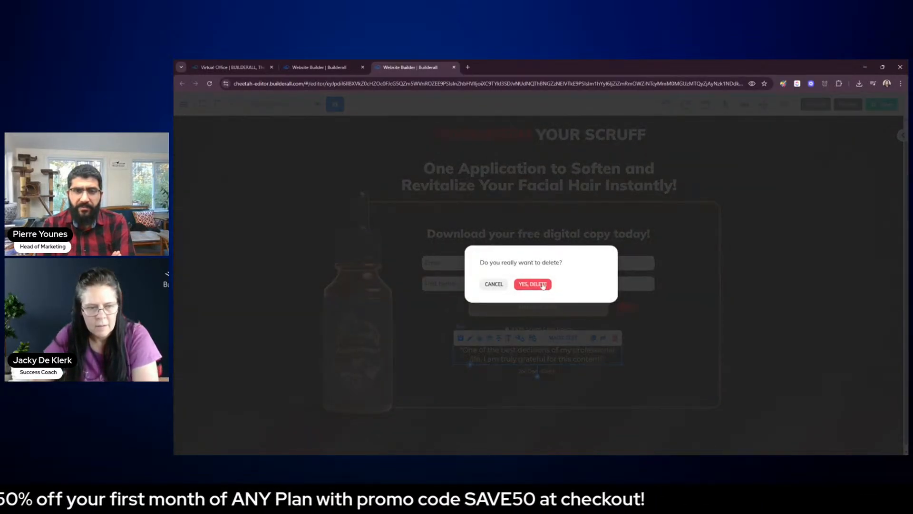
left_click(543, 284)
left_click_drag(554, 380, 656, 369)
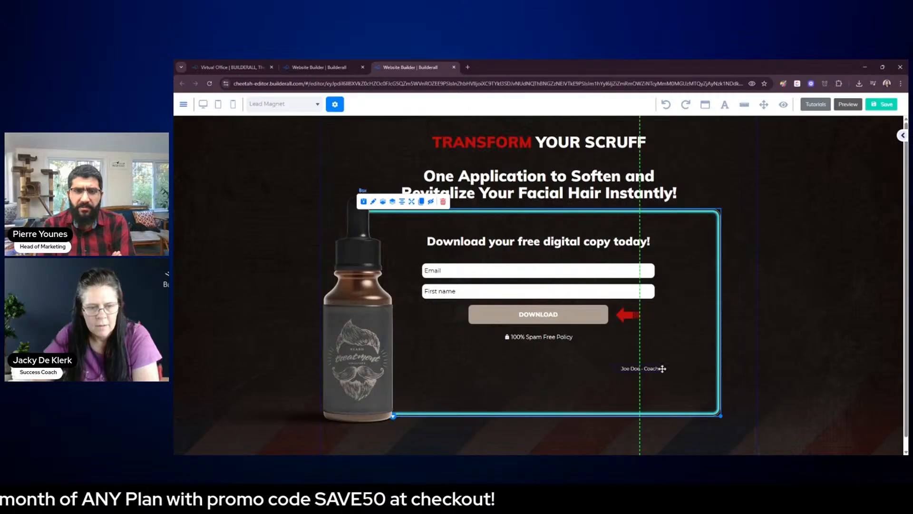
key("Delete")
left_click(542, 287)
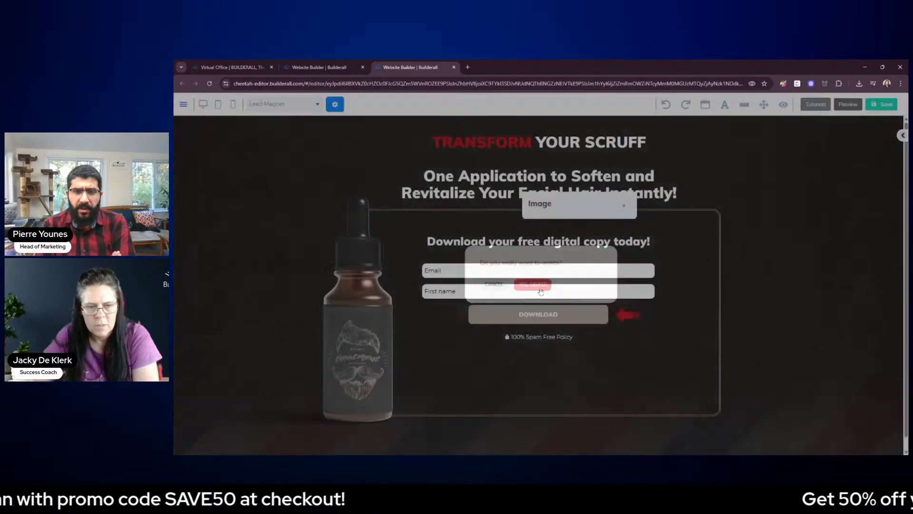
double_click(592, 315)
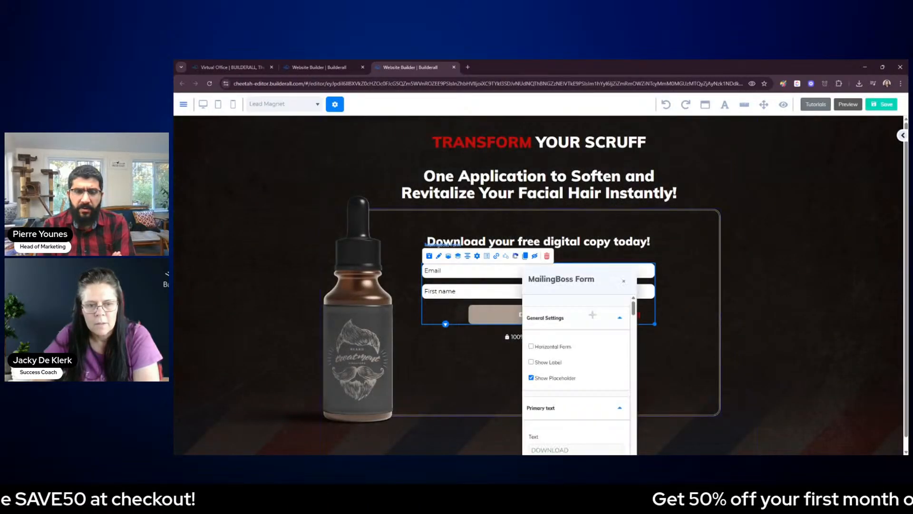
left_click_drag(601, 282, 827, 168)
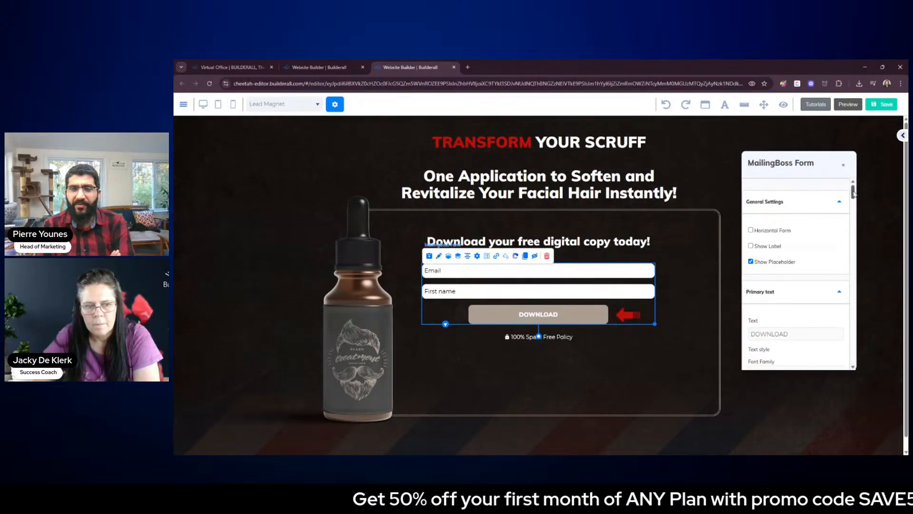
left_click_drag(854, 193, 859, 204)
left_click(731, 166)
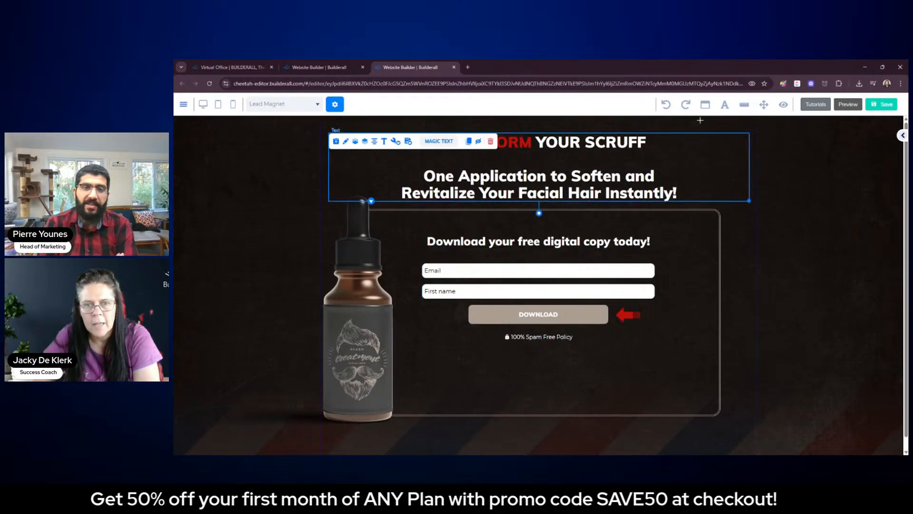
Undo the deletions of the testimonial quote and its author line
left_click(667, 106)
left_click(666, 105)
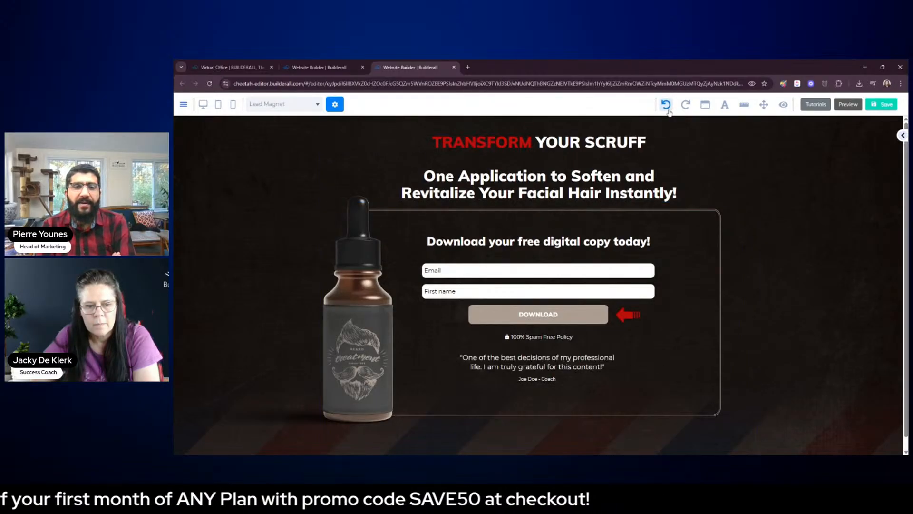
left_click(757, 314)
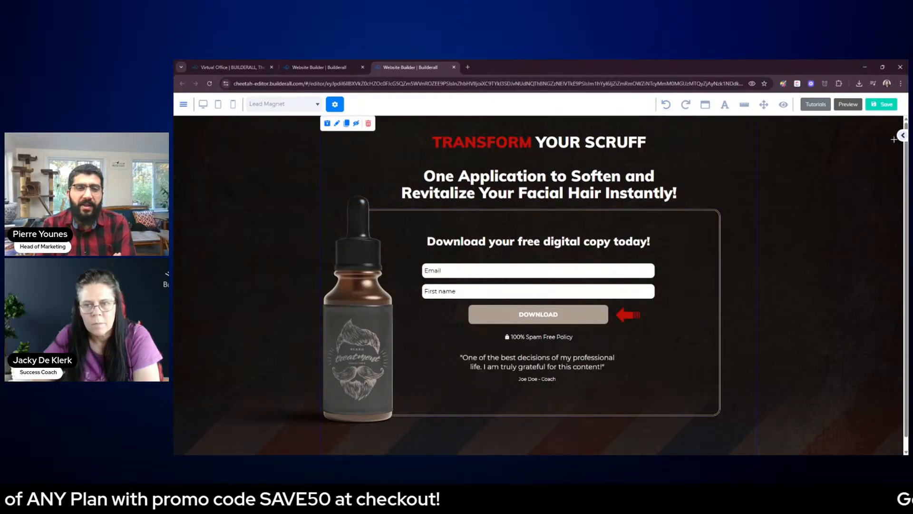
double_click(645, 281)
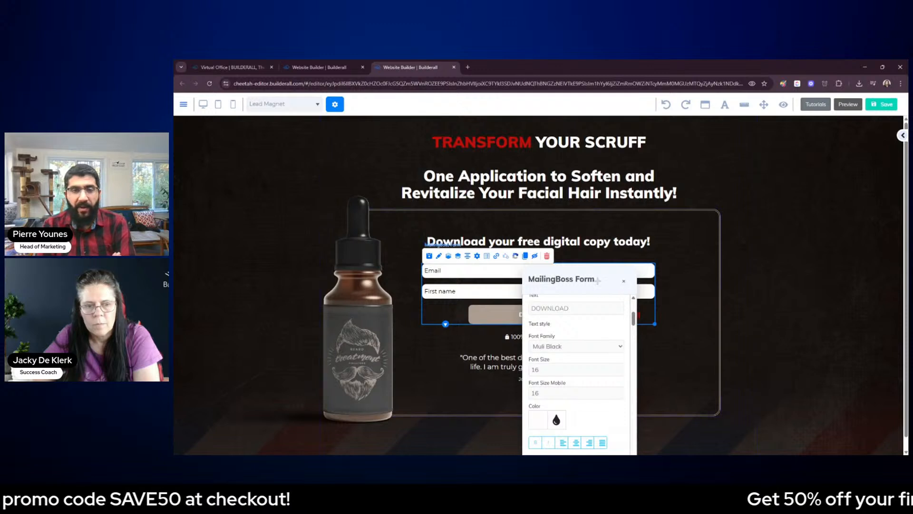
left_click_drag(598, 281, 605, 277)
left_click(632, 279)
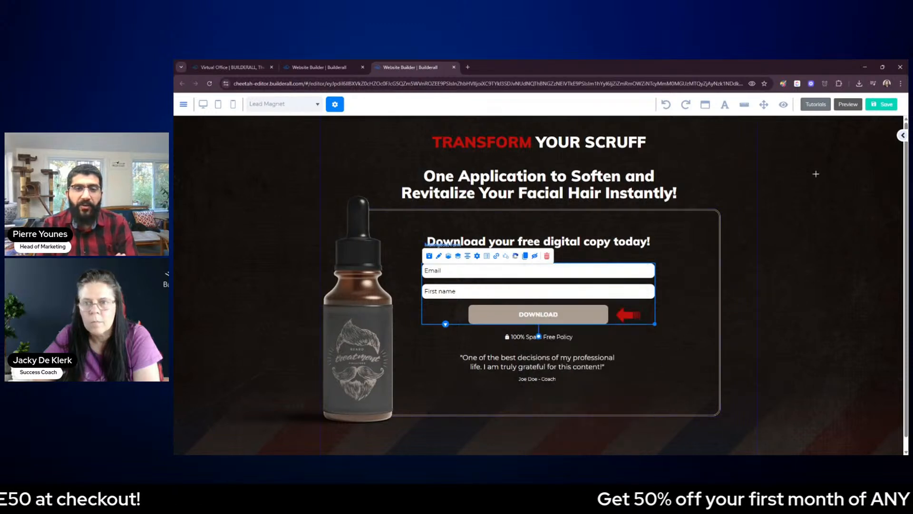
Set the background color of the form's DOWNLOAD button to the copied red, #BE0A0A
left_click(902, 135)
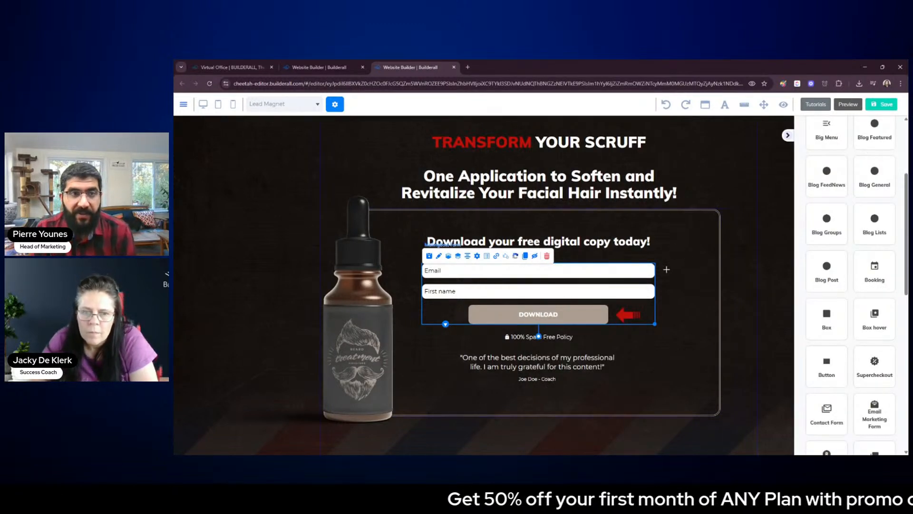
left_click(644, 273)
scroll(841, 232, "down", 5)
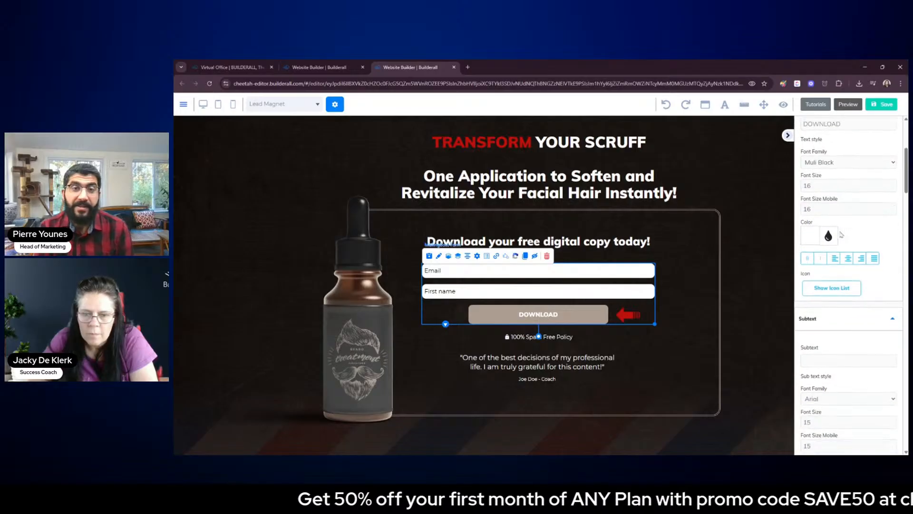
scroll(849, 285, "down", 10)
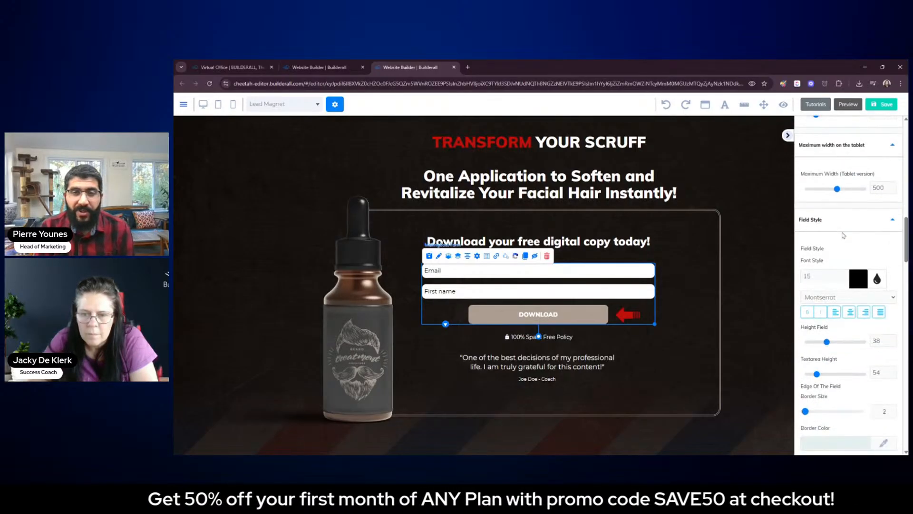
scroll(842, 235, "down", 8)
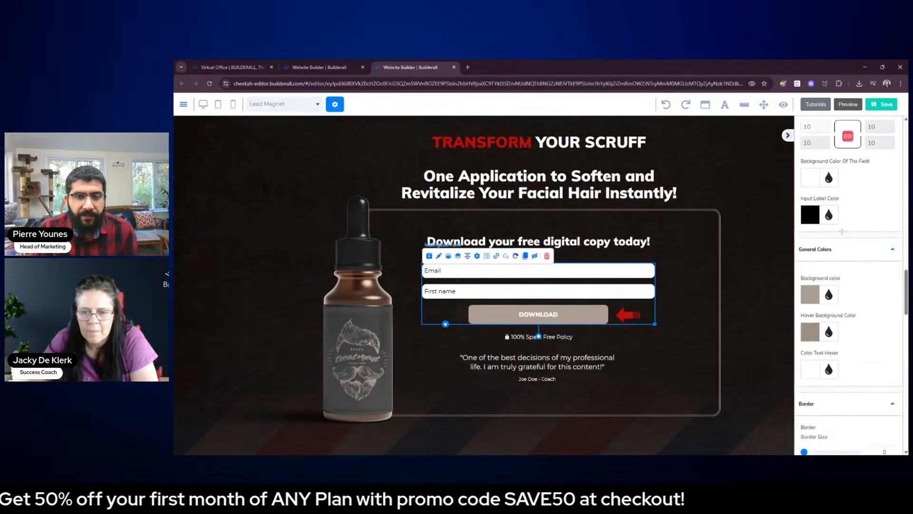
scroll(842, 235, "down", 2)
left_click(811, 229)
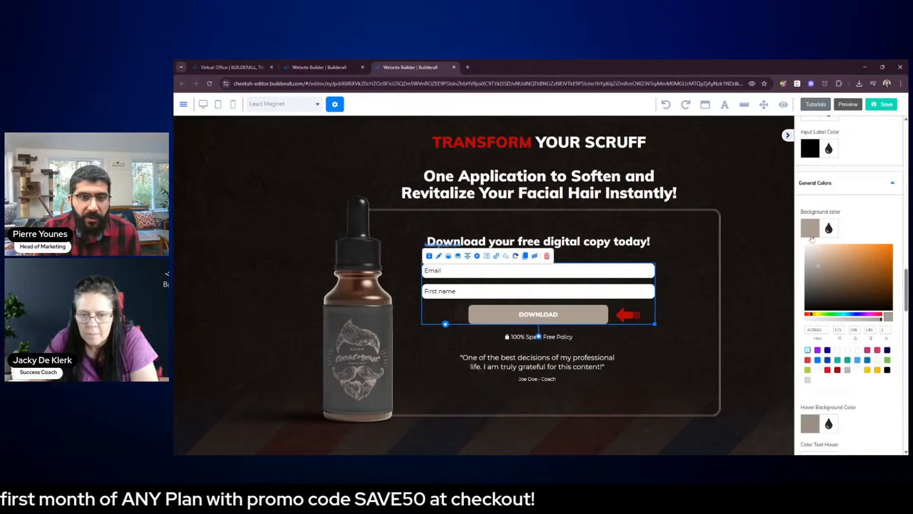
left_click_drag(826, 329, 802, 330)
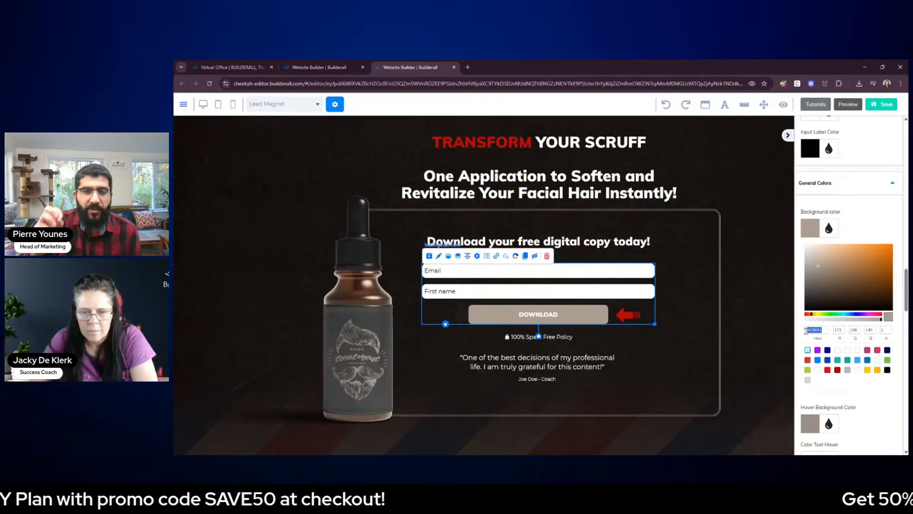
type("BE0A0A")
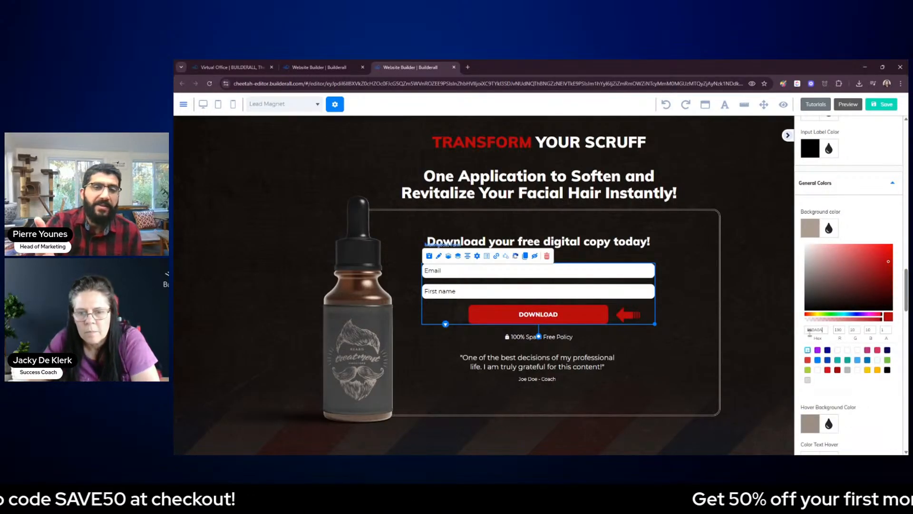
Set the DOWNLOAD button's hover background color to the amber swatch, #FFB700, and close the form settings
scroll(802, 331, "down", 3)
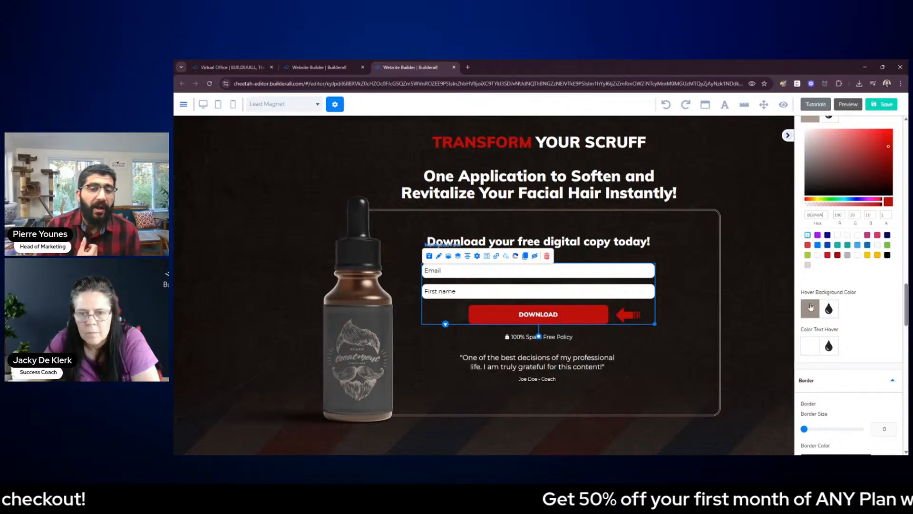
scroll(811, 306, "up", 1)
scroll(810, 307, "down", 2)
left_click(812, 272)
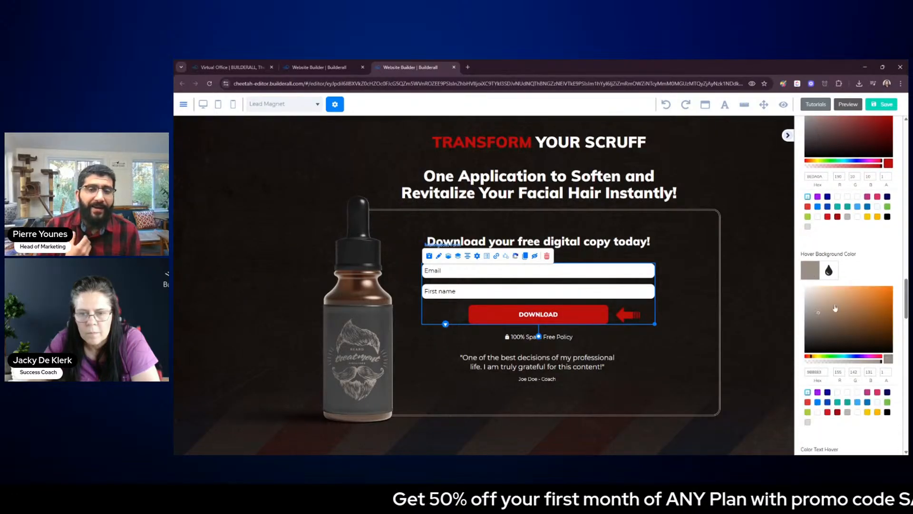
left_click_drag(881, 365, 807, 365)
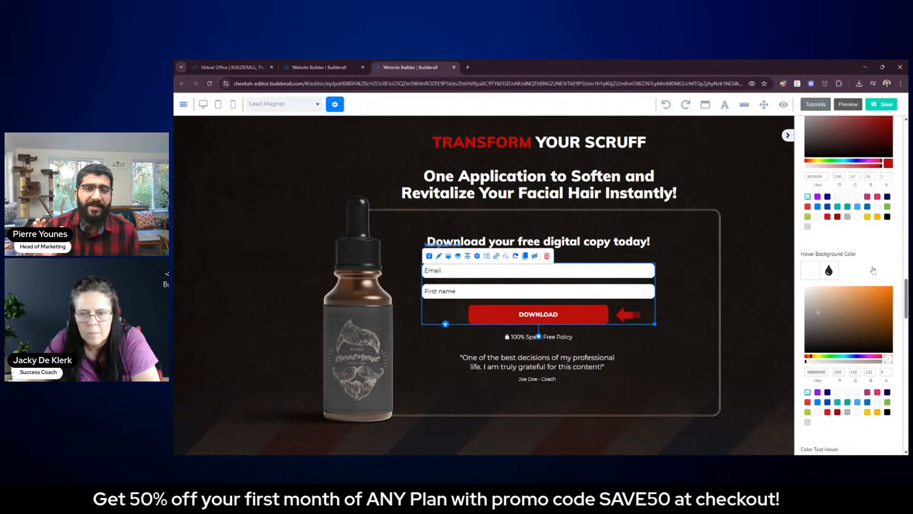
left_click(877, 412)
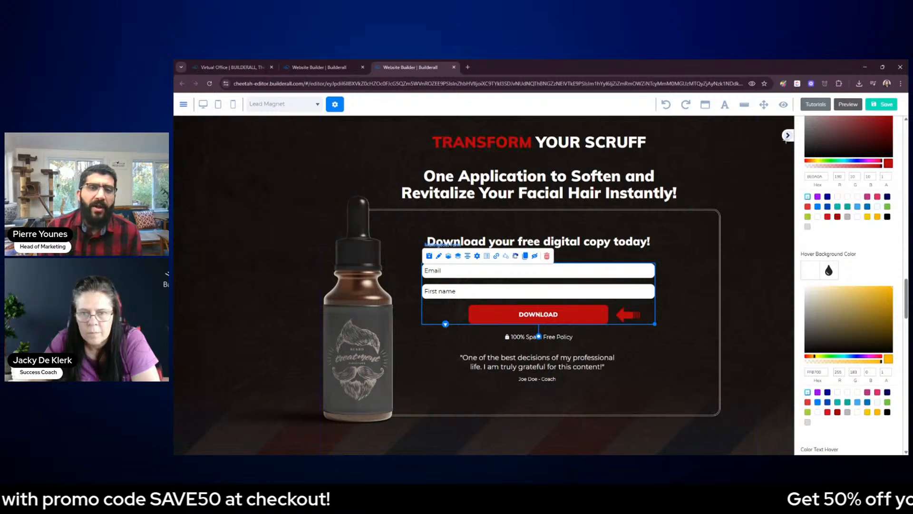
left_click(759, 174)
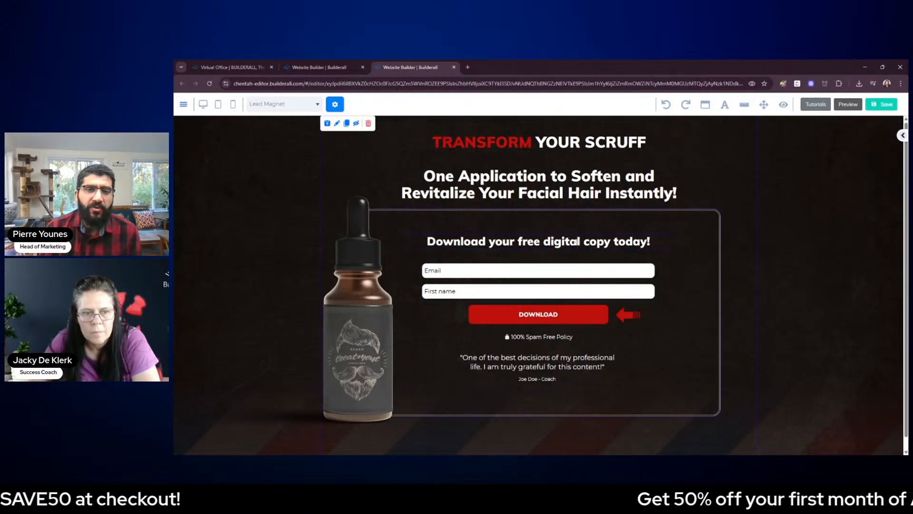
left_click(577, 241)
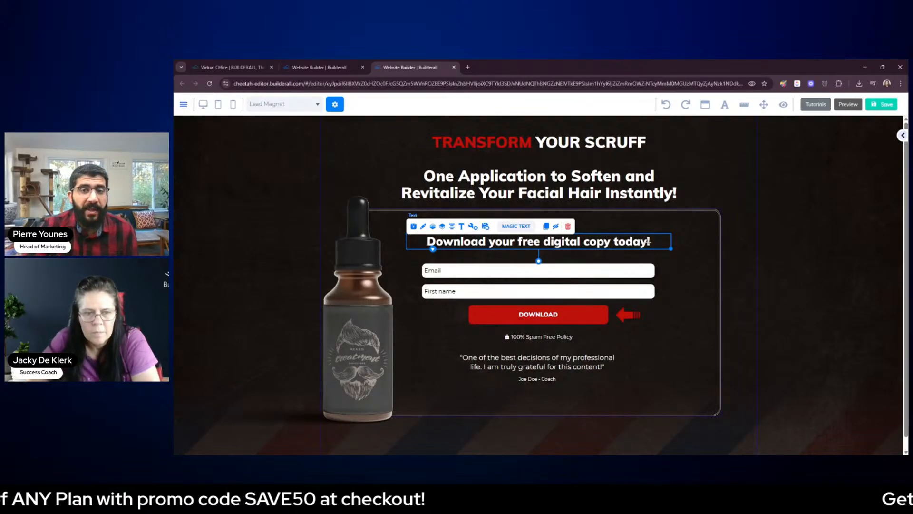
left_click(517, 226)
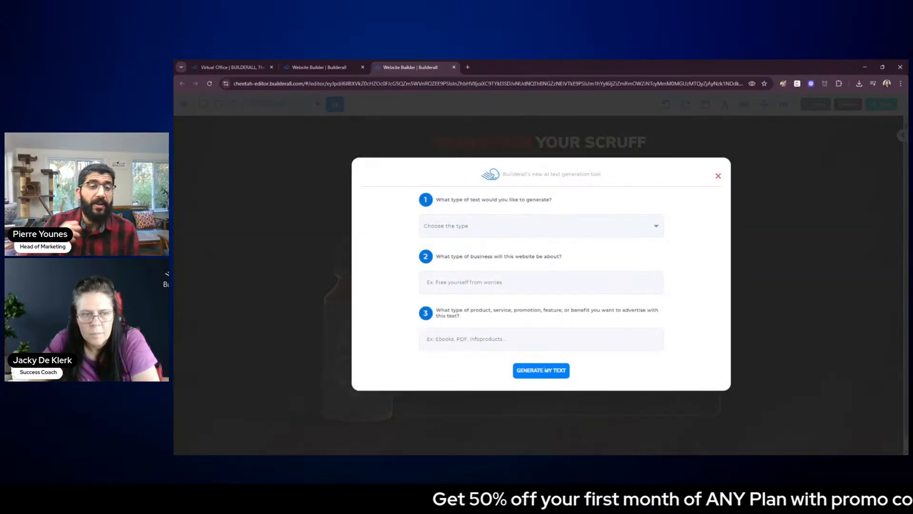
left_click(719, 176)
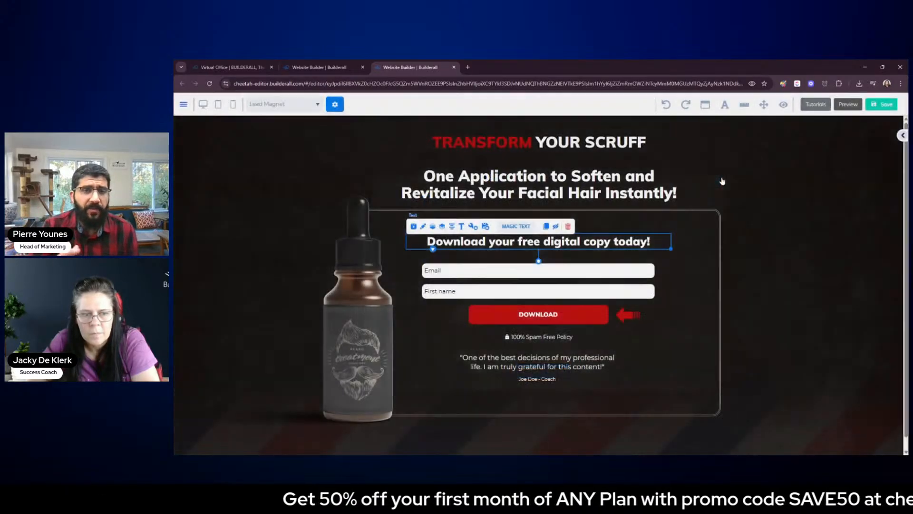
Clear the heading text "Download your free digital copy today!" above the form
double_click(655, 245)
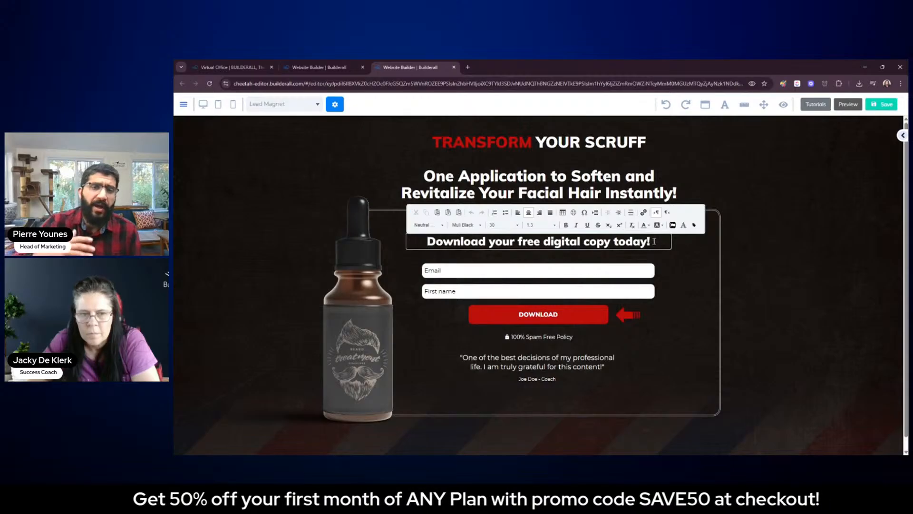
left_click_drag(654, 242, 437, 234)
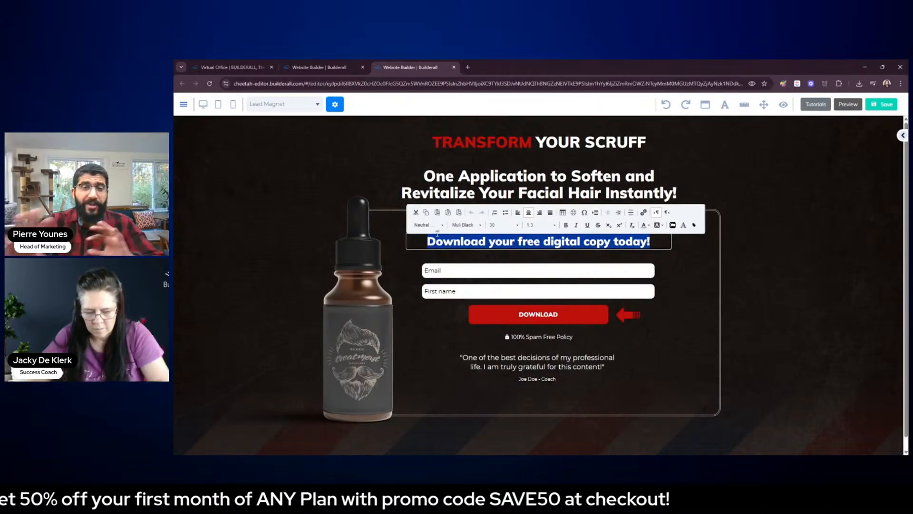
type("gET")
key("BackSpace")
key("BackSpace")
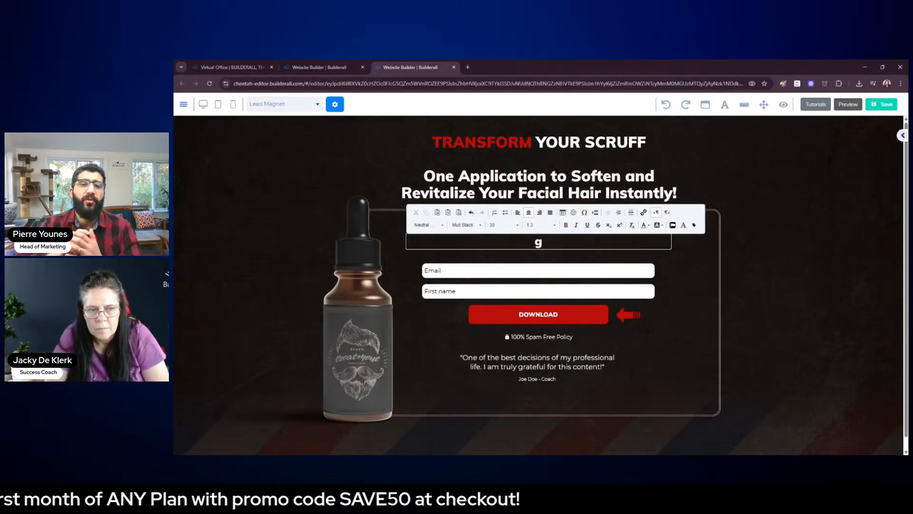
key("BackSpace")
Try starting the form heading with "Get 10", and erase the attempted wording
type("Get")
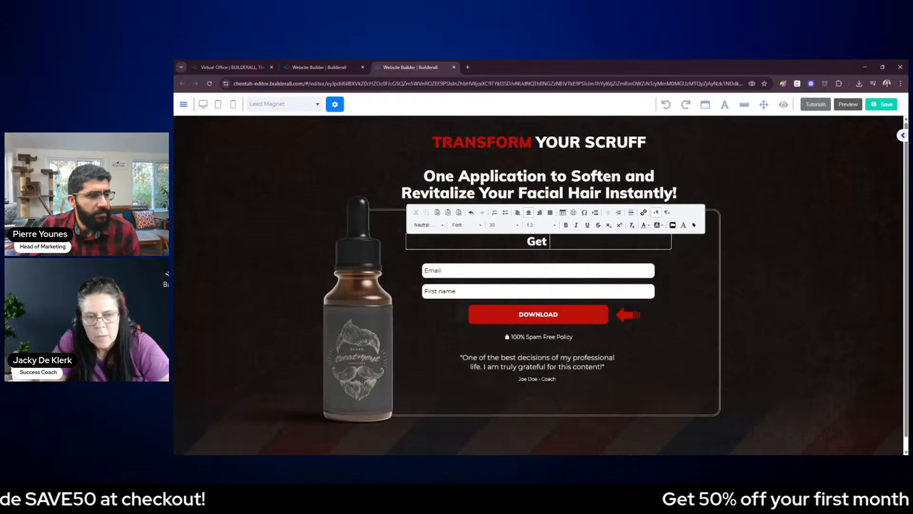
type("1")
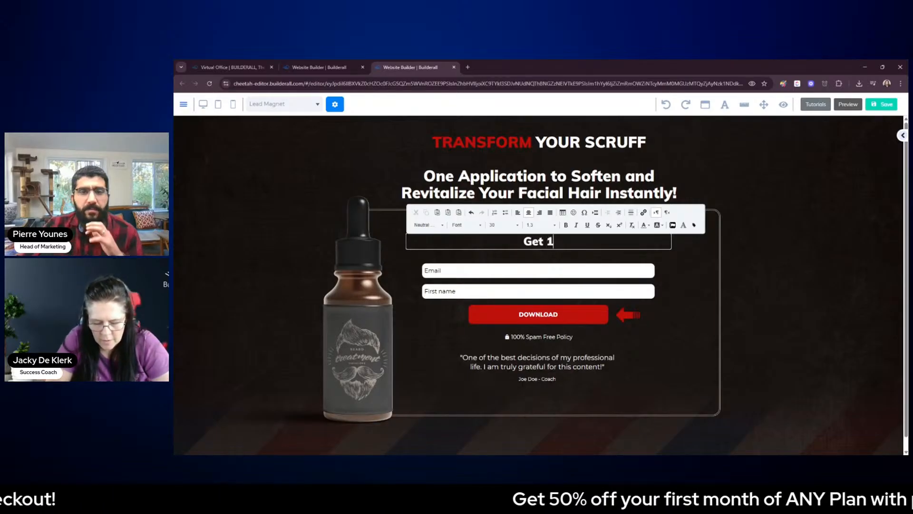
type("0")
key("BackSpace")
key("BackSpace")
key("BackSpace")
key("BackSpace")
key("BackSpace")
key("BackSpace")
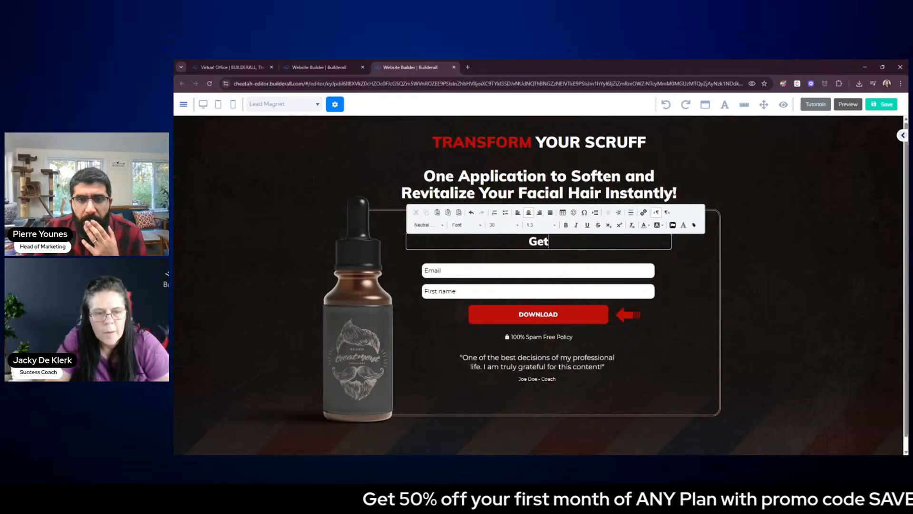
type("bu")
key("BackSpace")
key("BackSpace")
type("bUY")
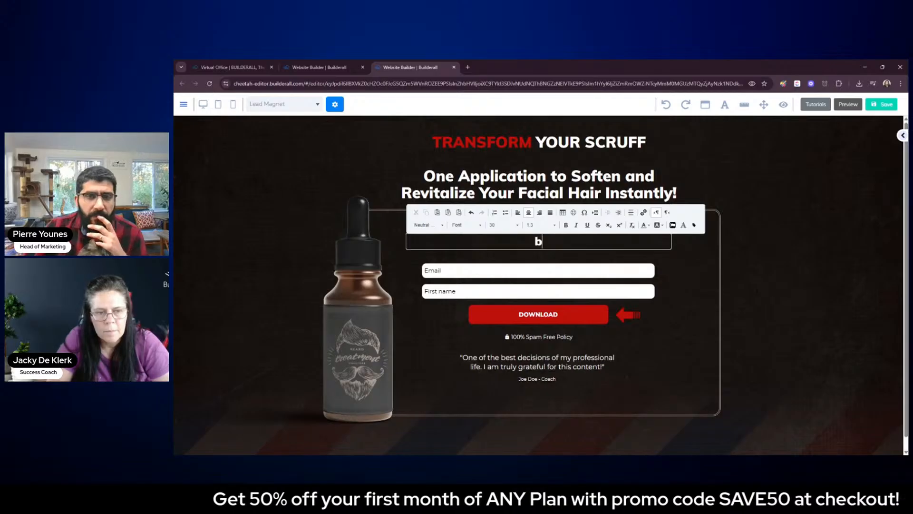
key("BackSpace")
key("BackSpace")
key("BackSpace")
Enter "Buy One Bottle of Beard Treatment Oil" as the heading above the form
type("Buy o")
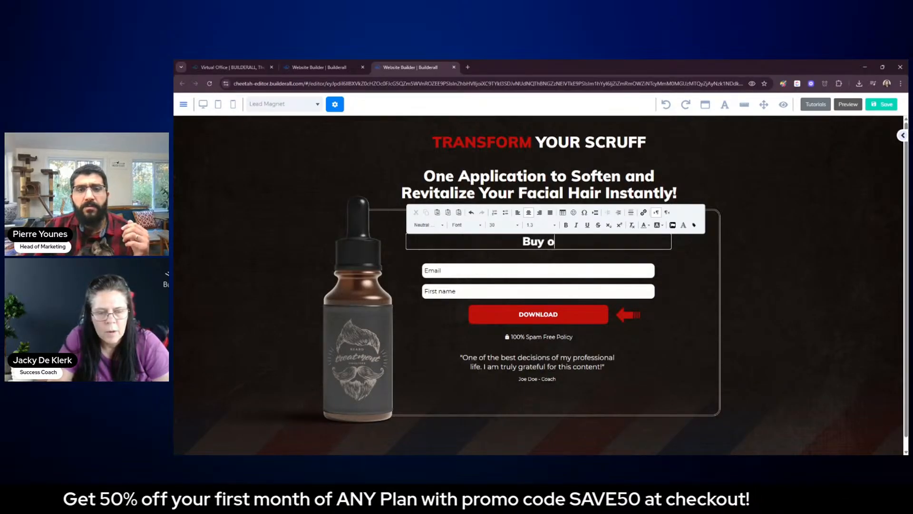
key("BackSpace")
key("BackSpace")
type("One Bot")
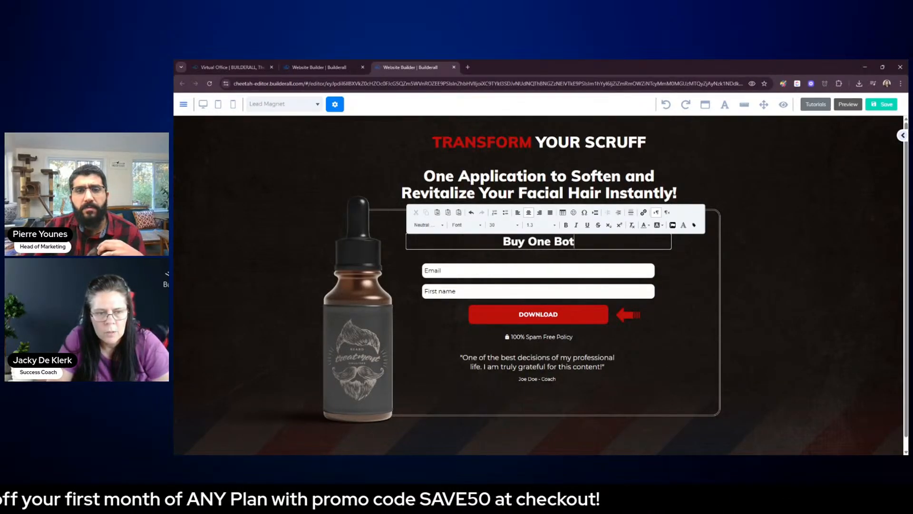
type("tle of ")
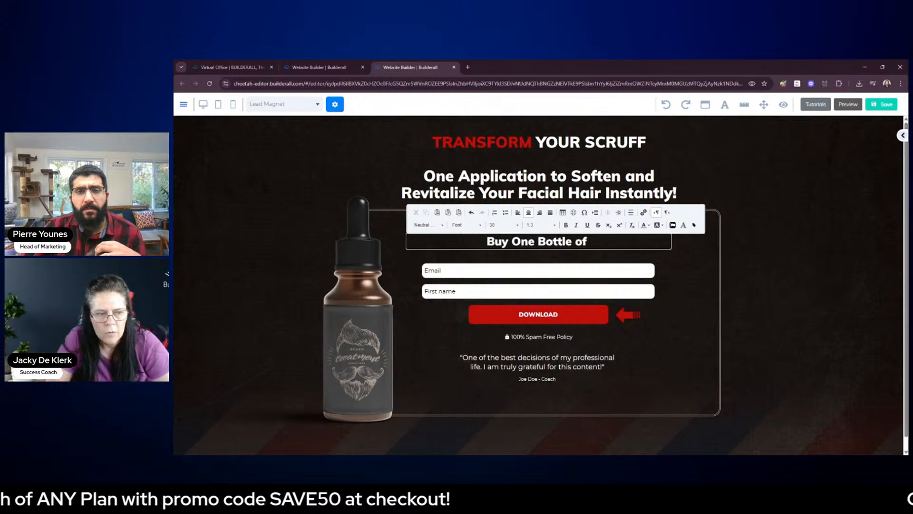
type("Beard Trea")
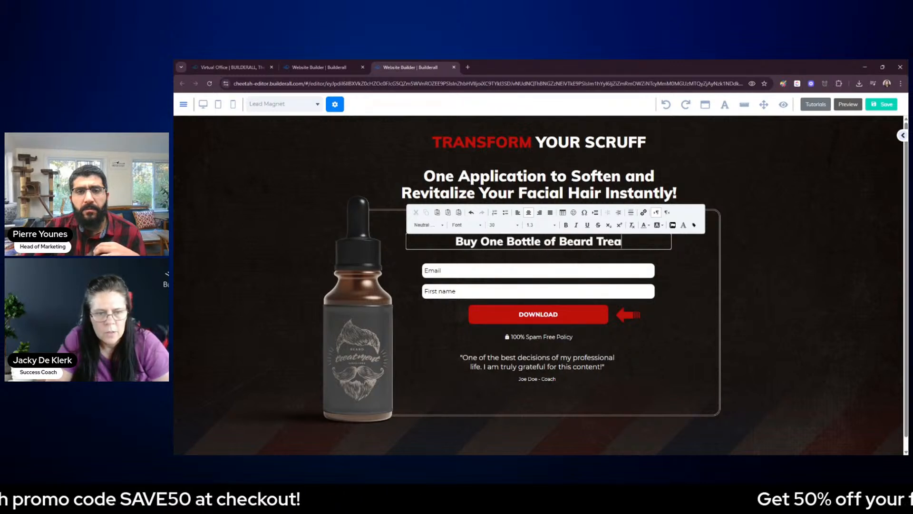
type("tment Oilan")
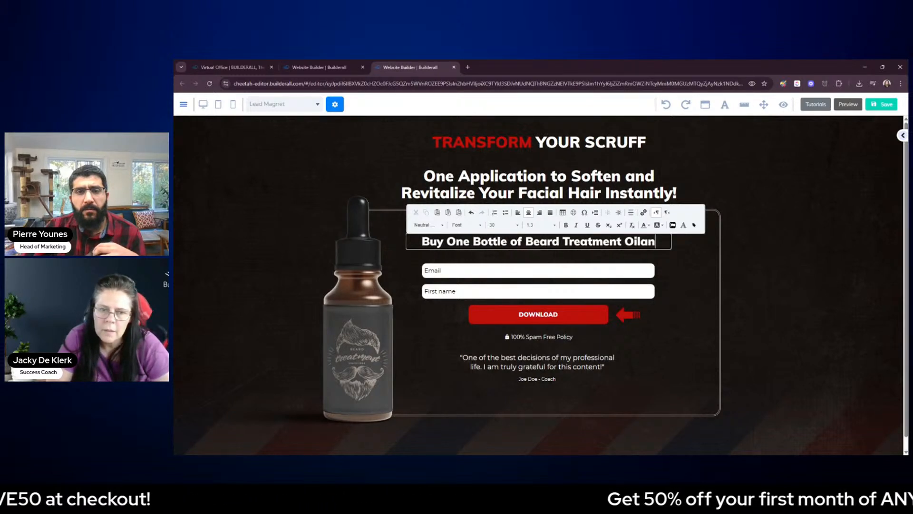
Try extending the form heading with "and get 20", and erase the text back to the word "Beard"
key("BackSpace")
key("BackSpace")
type("and get ")
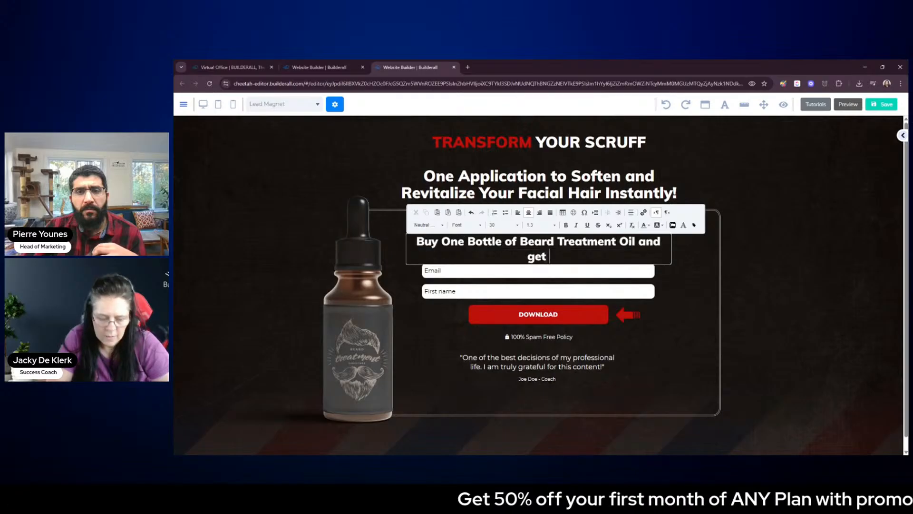
type("2-%")
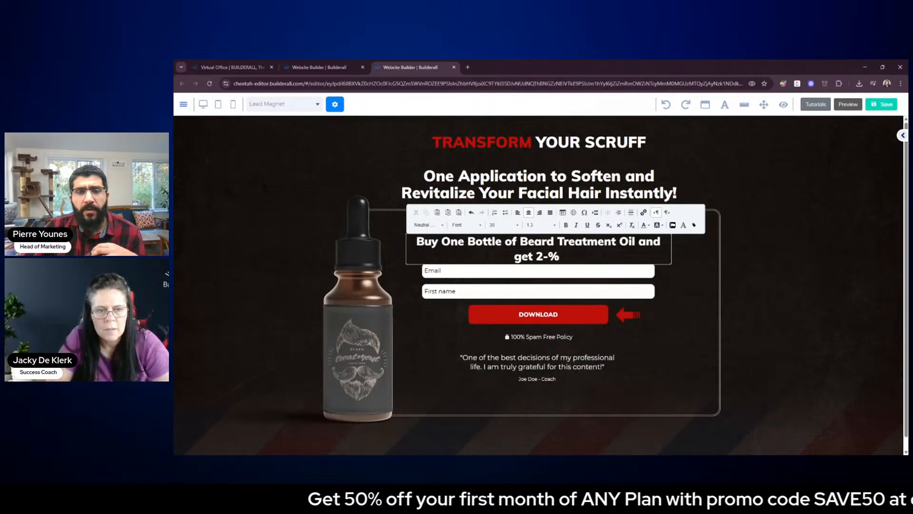
key("BackSpace")
key("BackSpace")
key("BackSpace")
type("a")
key("BackSpace")
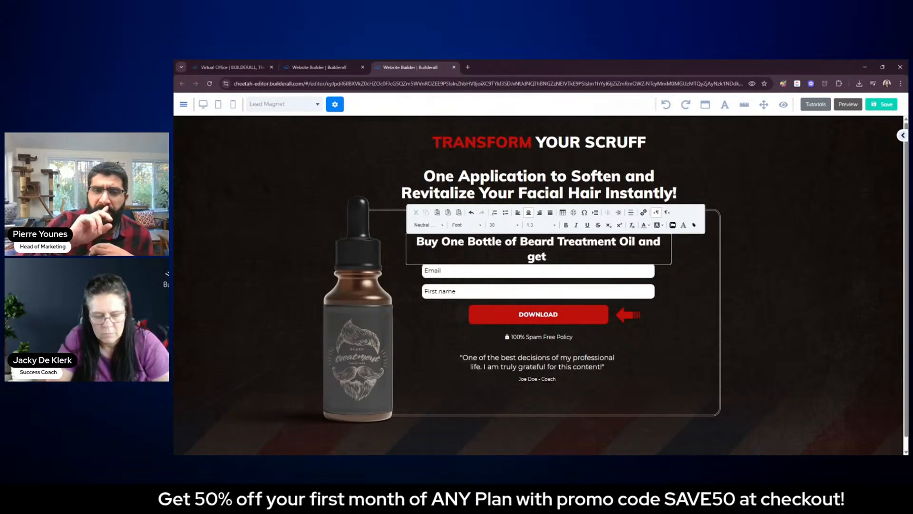
type("20")
key("BackSpace")
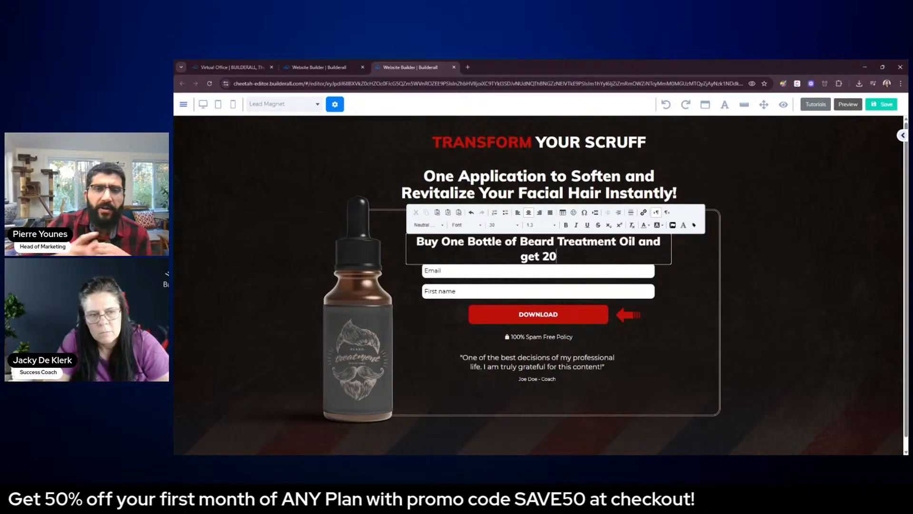
key("BackSpace")
key("BackSpace")
key("BackSpace")
key("BackSpace")
key("BackSpace")
key("BackSpace")
key("BackSpace")
key("BackSpace")
key("BackSpace")
key("BackSpace")
key("BackSpace")
key("BackSpace")
key("BackSpace")
key("BackSpace")
key("BackSpace")
key("BackSpace")
key("BackSpace")
key("BackSpace")
key("BackSpace")
key("BackSpace")
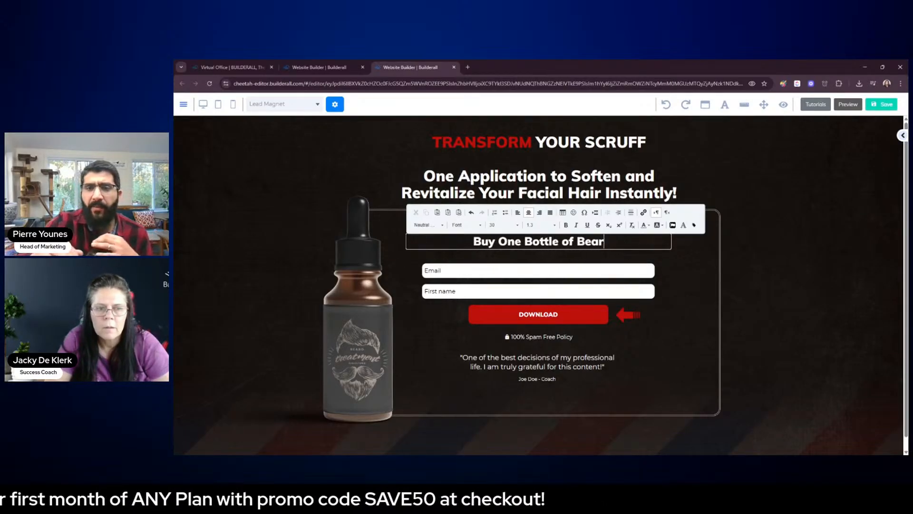
Complete the form heading as "Buy One Bottle of Beard Treatment Oil and Get One Free"
key("BackSpace")
type("d")
key("BackSpace")
type("rd")
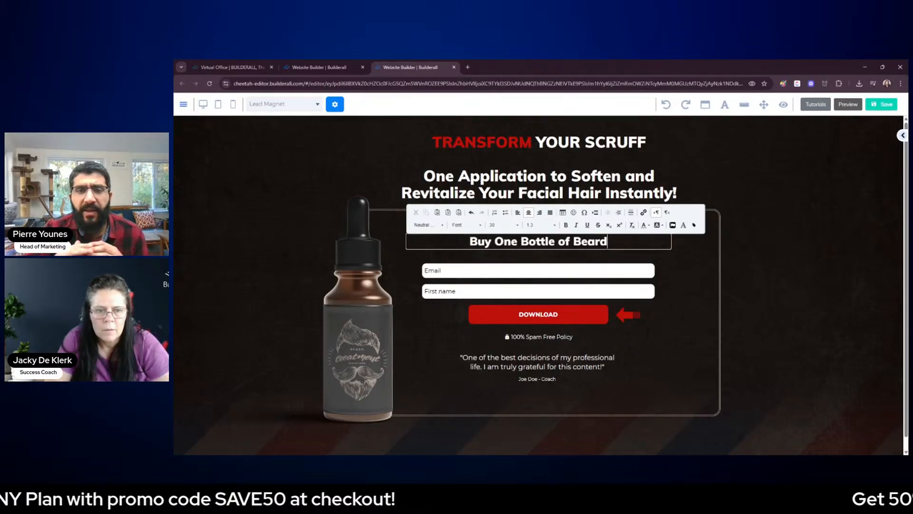
type(" Tre")
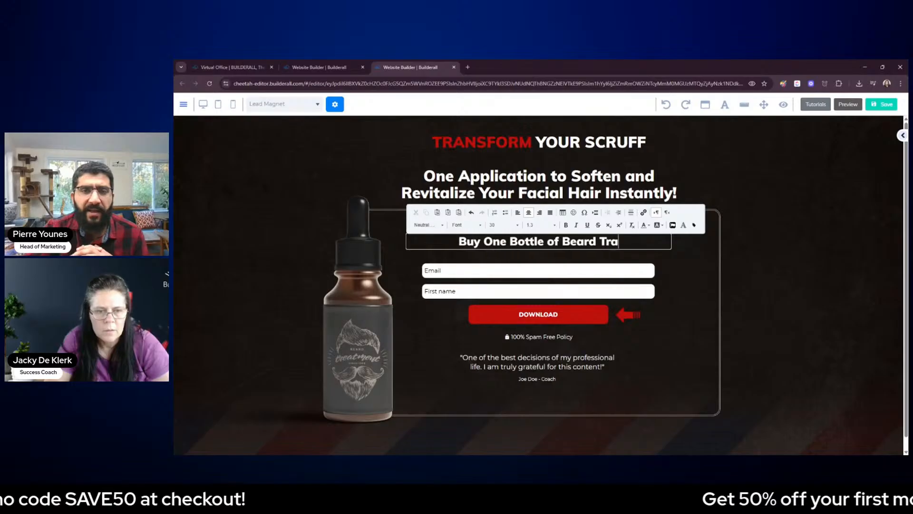
type("atment O")
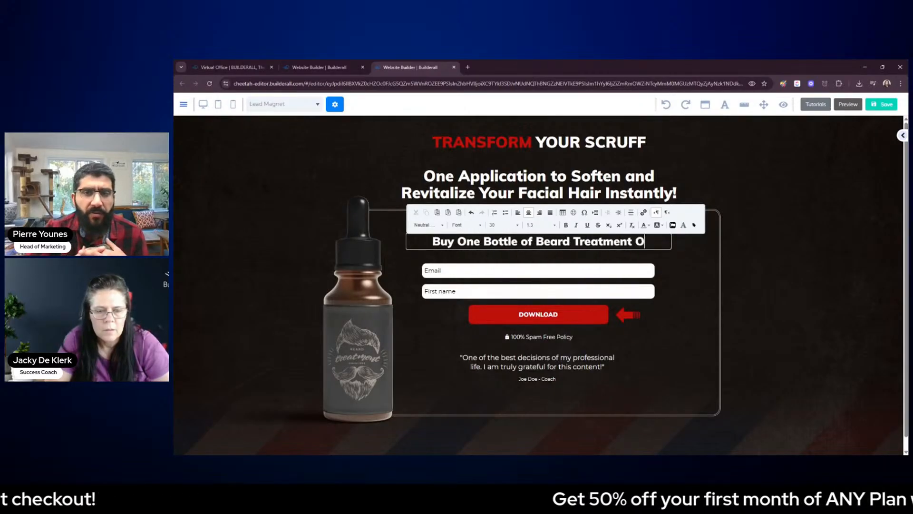
type("il and G")
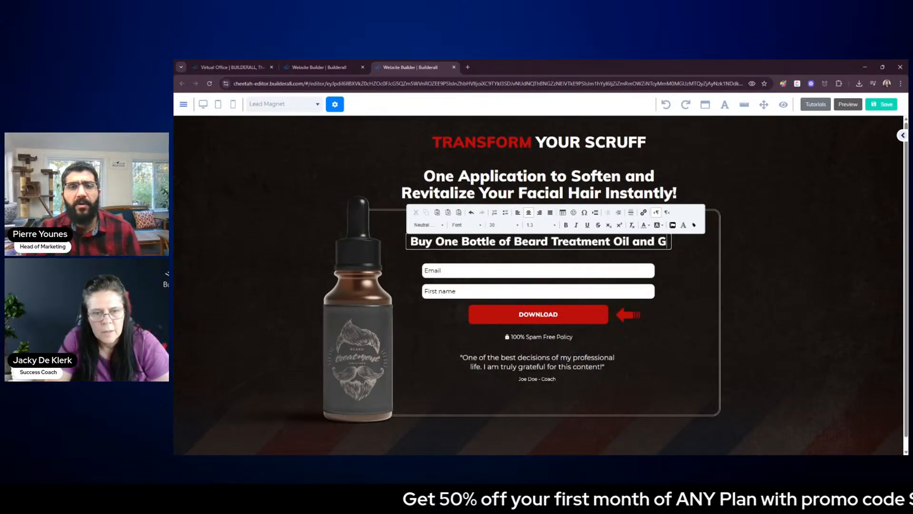
type("et One Free")
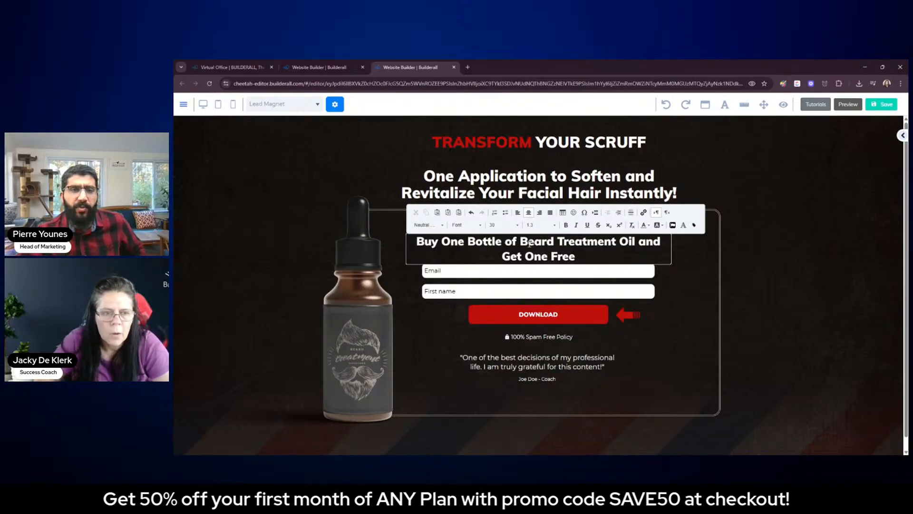
Shorten the form heading to "Buy One and Get One Free" by removing the bottle and product wording
left_click_drag(505, 241, 630, 242)
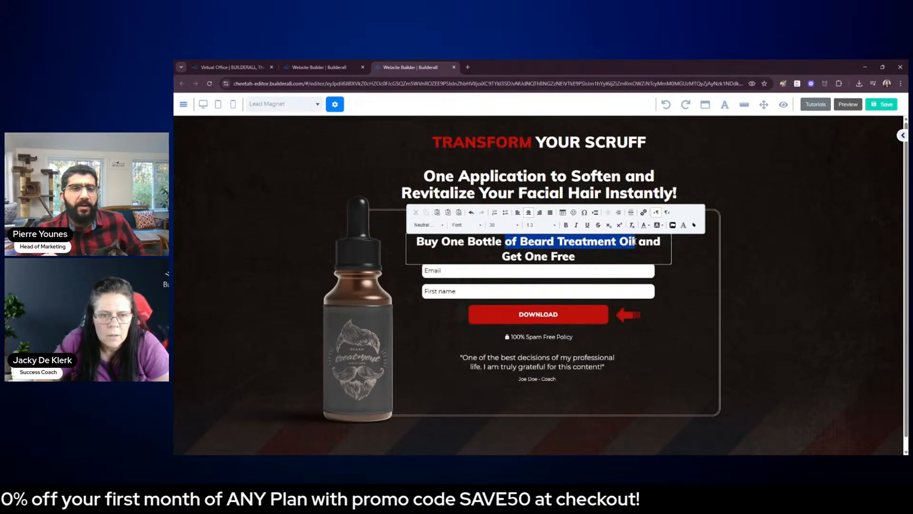
key("BackSpace")
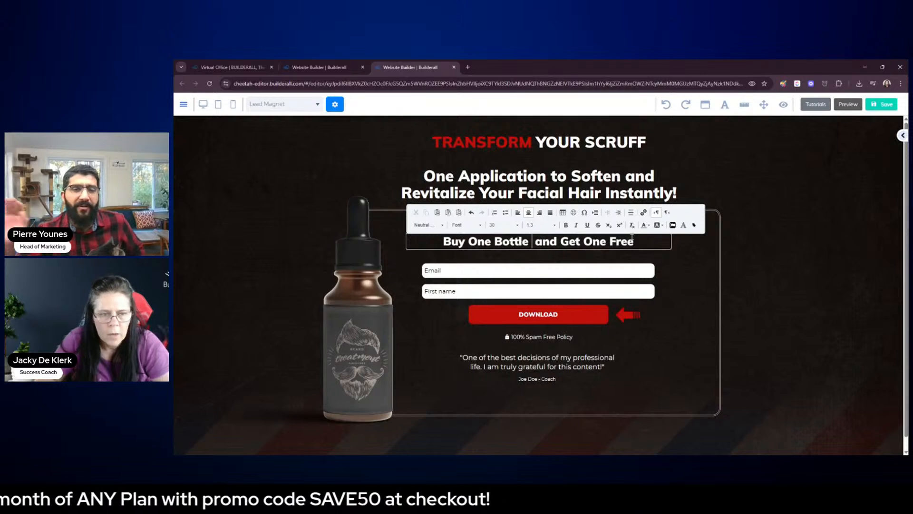
key("BackSpace")
key("BackSpace")
key("BackSpace")
key("BackSpace")
key("BackSpace")
key("BackSpace")
key("BackSpace")
key("BackSpace")
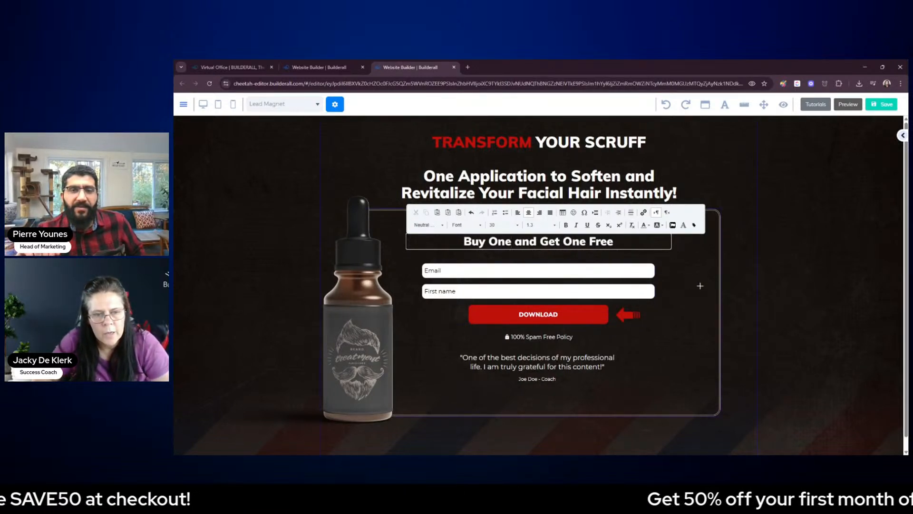
Add an exclamation mark at the end of the "Buy One and Get One Free" heading
left_click(708, 305)
double_click(623, 242)
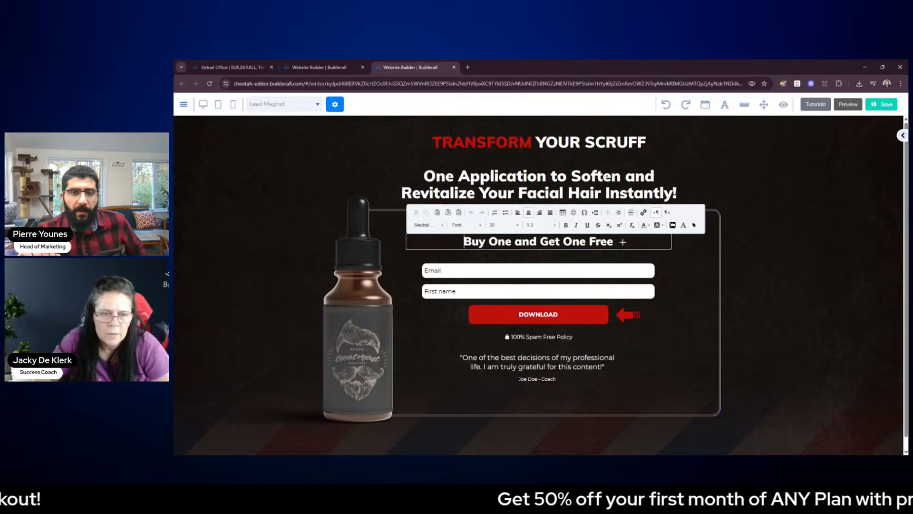
type("!")
left_click(801, 300)
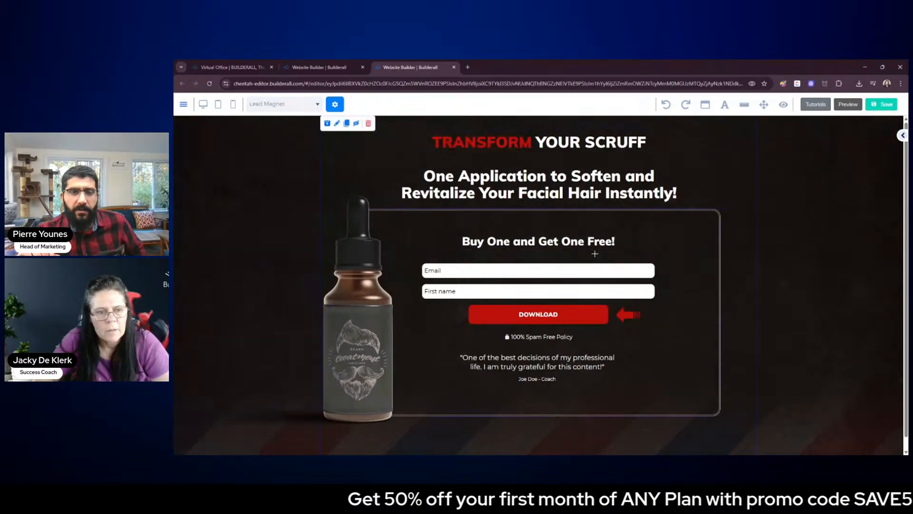
Move the offer heading slightly down toward the form fields and save the page
left_click_drag(584, 247, 585, 250)
left_click(844, 296)
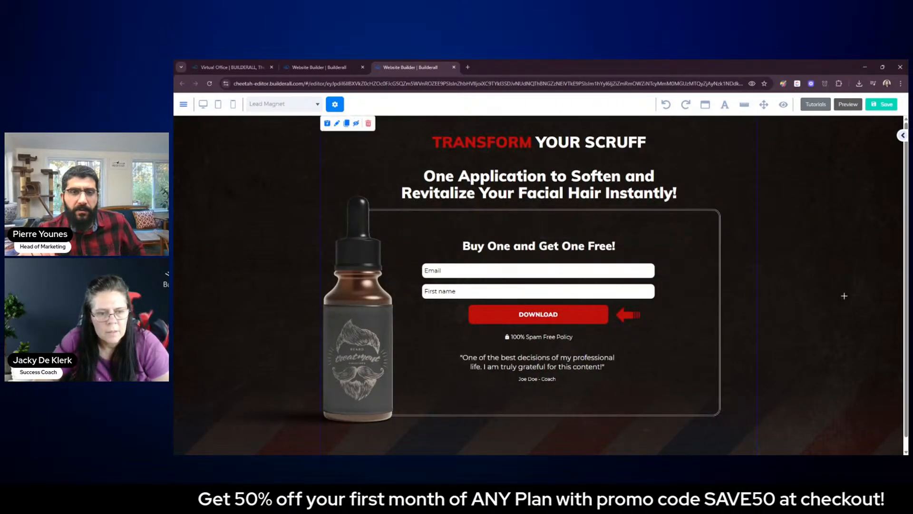
left_click(885, 105)
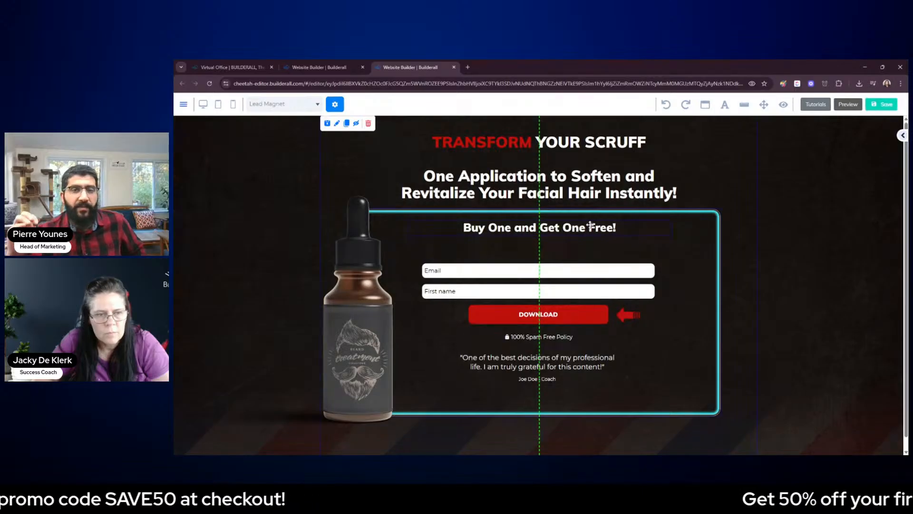
Clone the testimonial quote and place the copy between the offer heading and the Email field
left_click(528, 313)
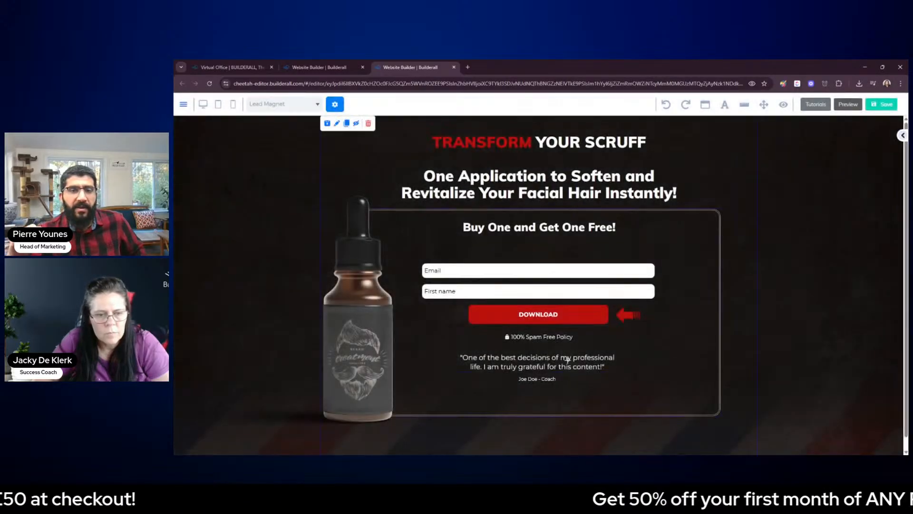
left_click(538, 362)
left_click(592, 345)
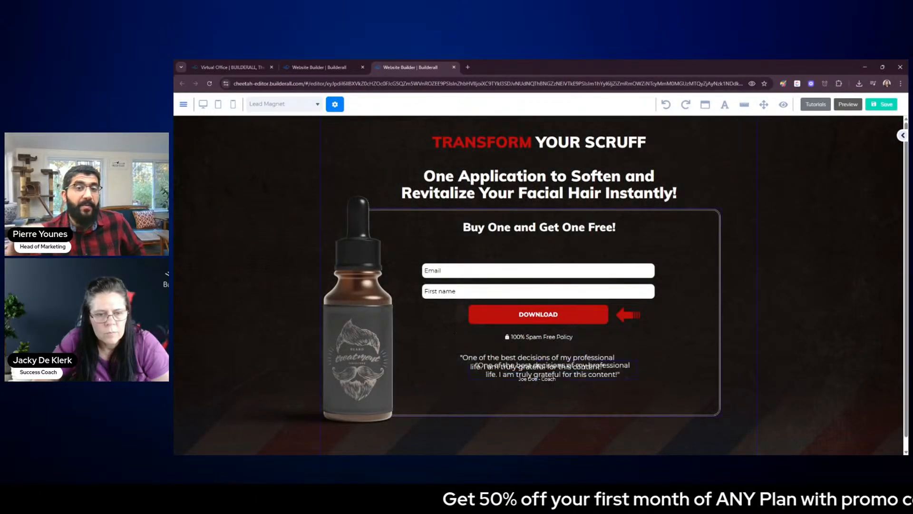
left_click_drag(589, 369, 466, 246)
left_click(568, 231)
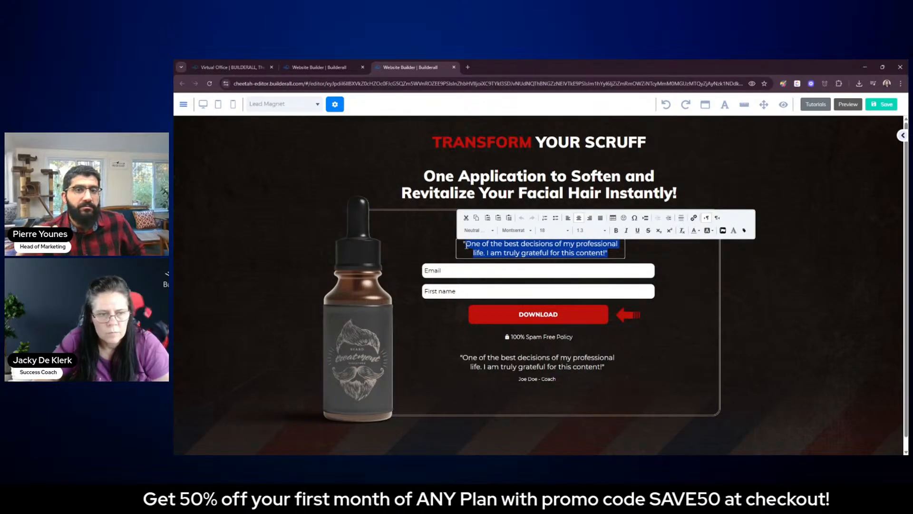
Replace the cloned quote's text with "Claim Offer Below!", keeping its original text formatting
key("BackSpace")
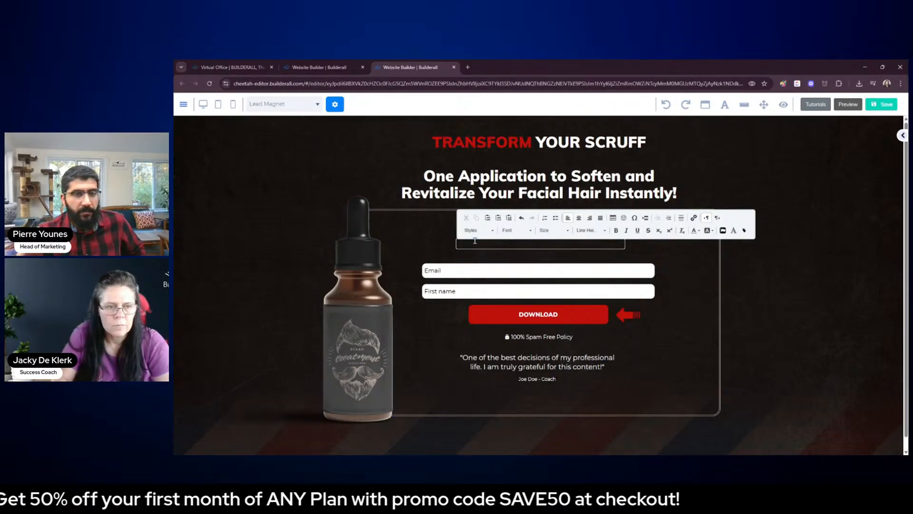
left_click(522, 219)
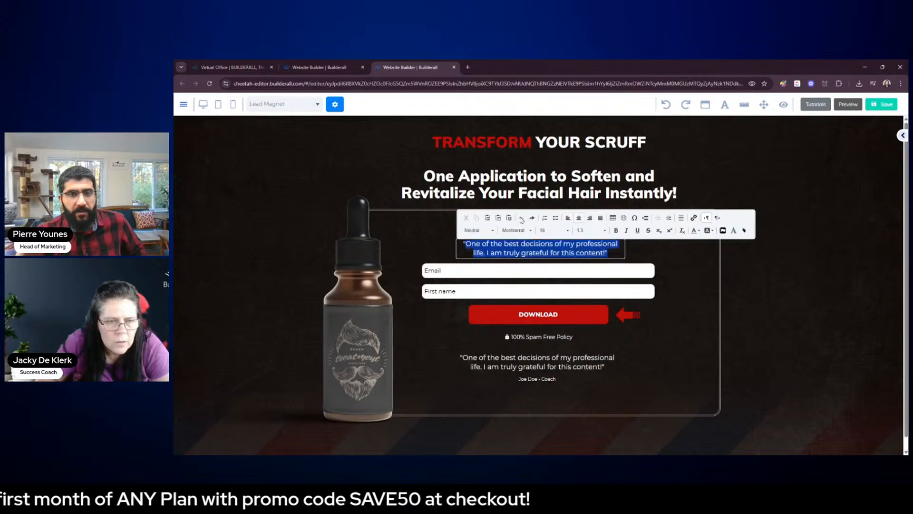
left_click(549, 243)
left_click_drag(477, 244, 610, 254)
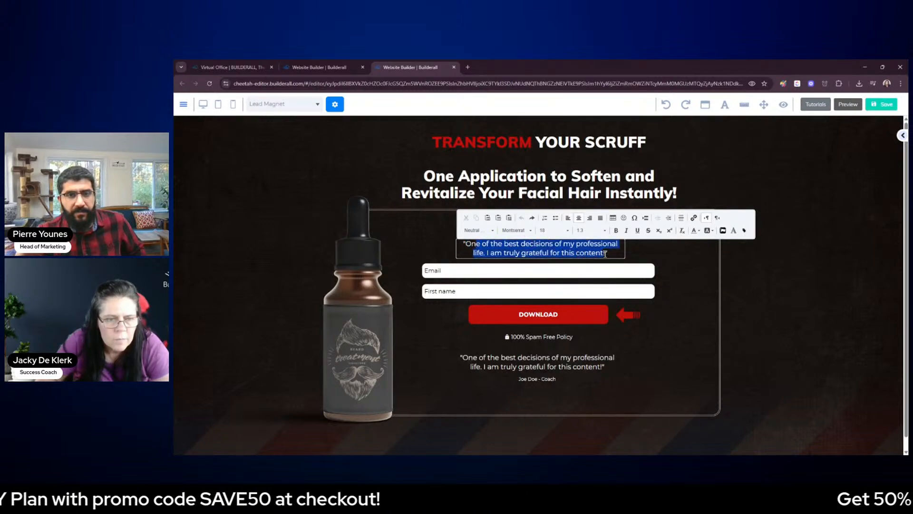
type("Claim Ofer")
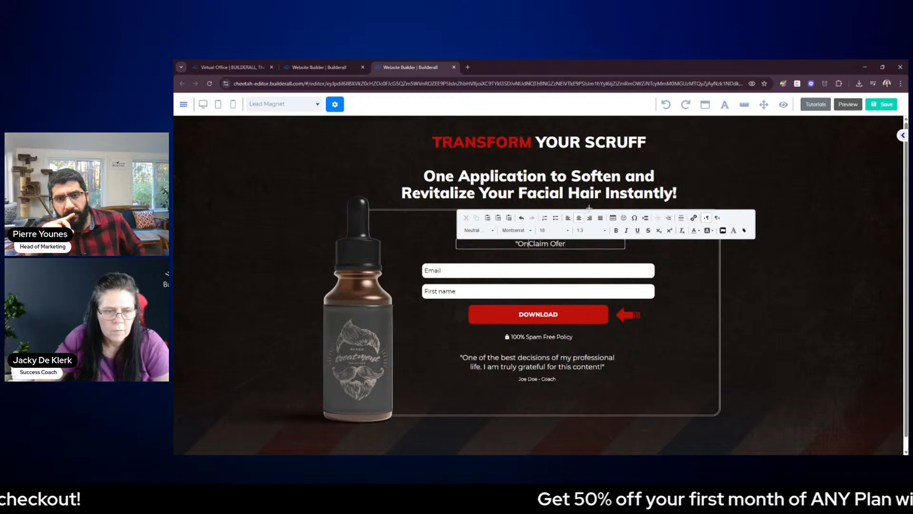
key("BackSpace")
key("BackSpace")
key("BackSpace")
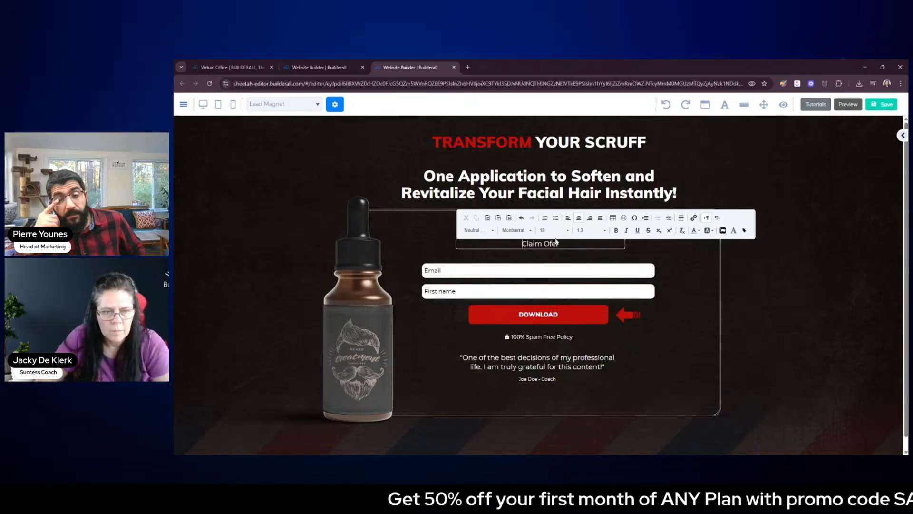
type("fer")
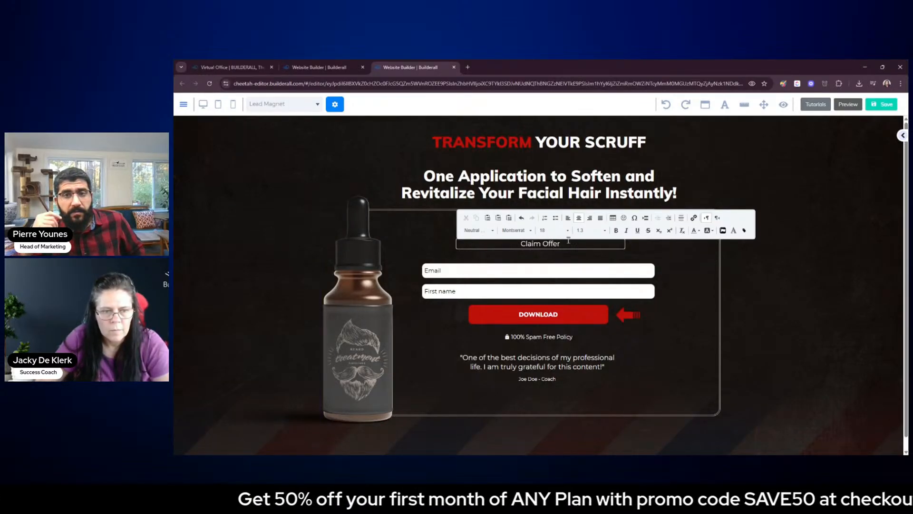
type(" Below!")
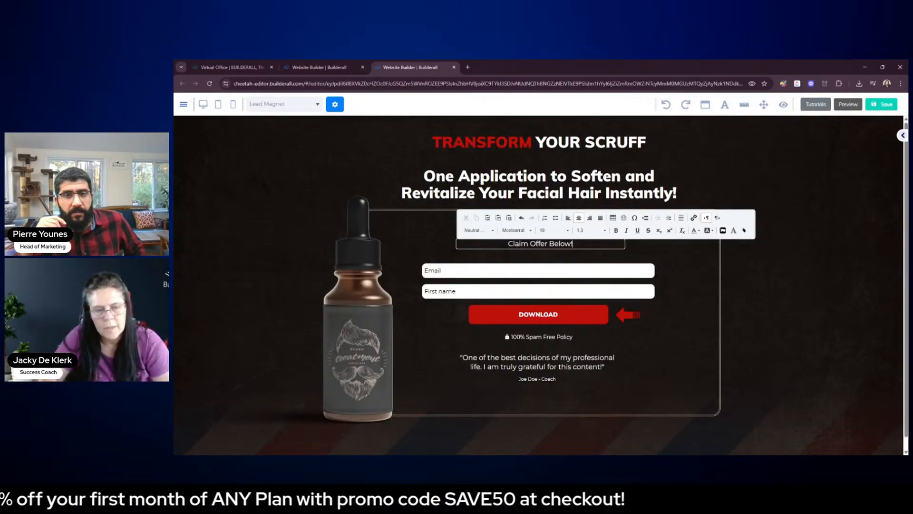
Center the "Claim Offer Below!" line above the Email field and move the offer heading down close to it
left_click(866, 312)
left_click_drag(571, 251, 561, 250)
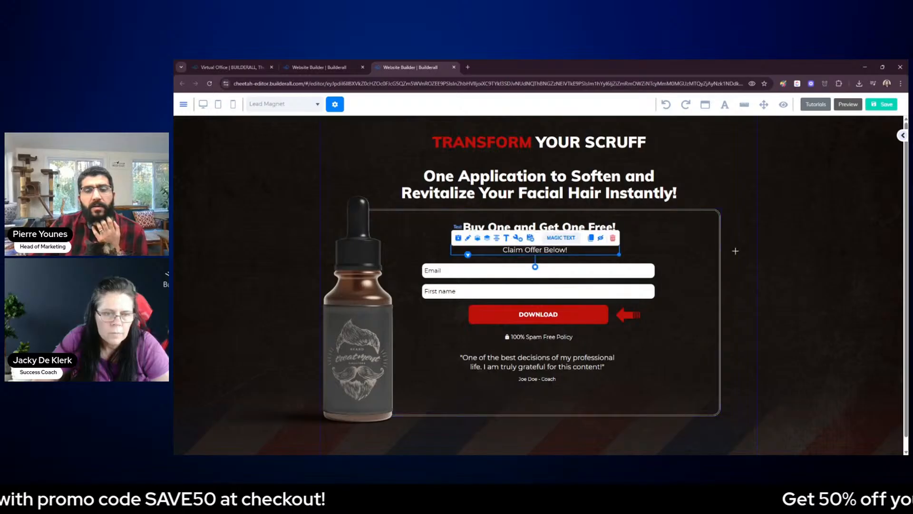
left_click_drag(606, 231, 606, 239)
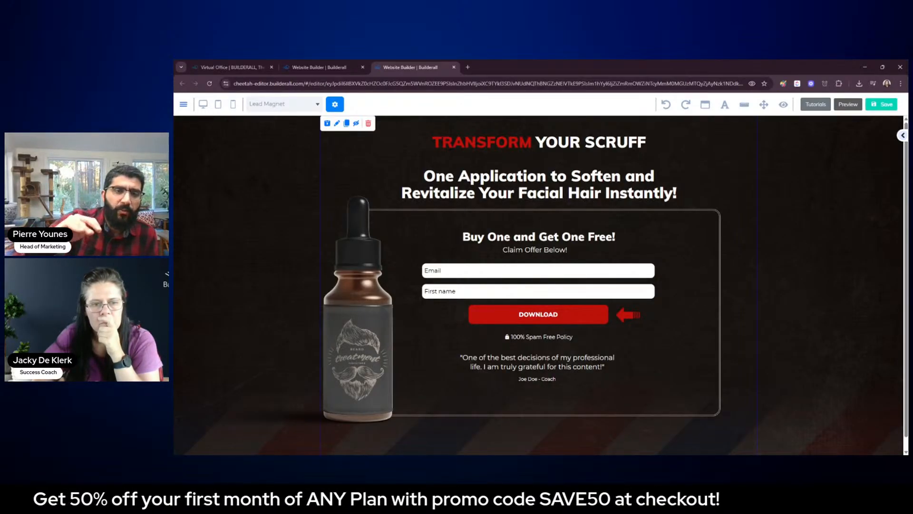
Clone the main headline block, move the copy lower, and delete "TRANSFORM YOUR SCRUFF" from the copy
left_click(615, 237)
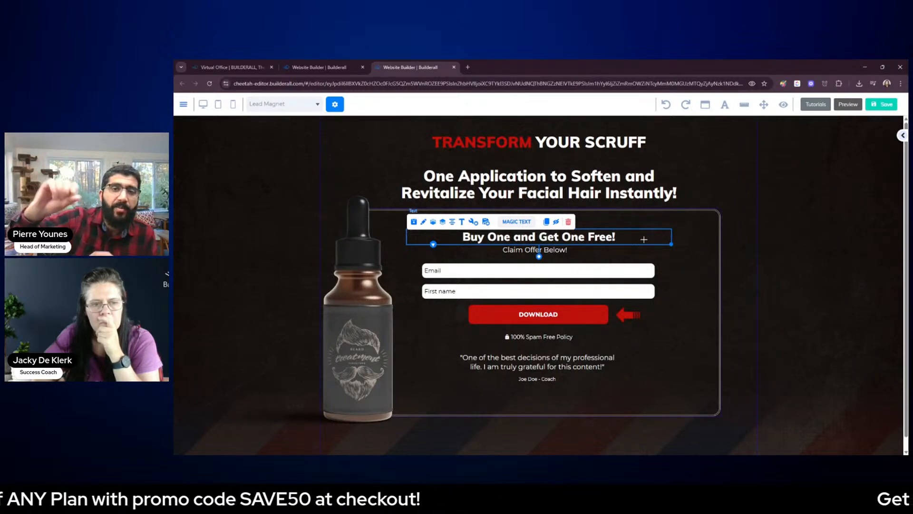
left_click(608, 148)
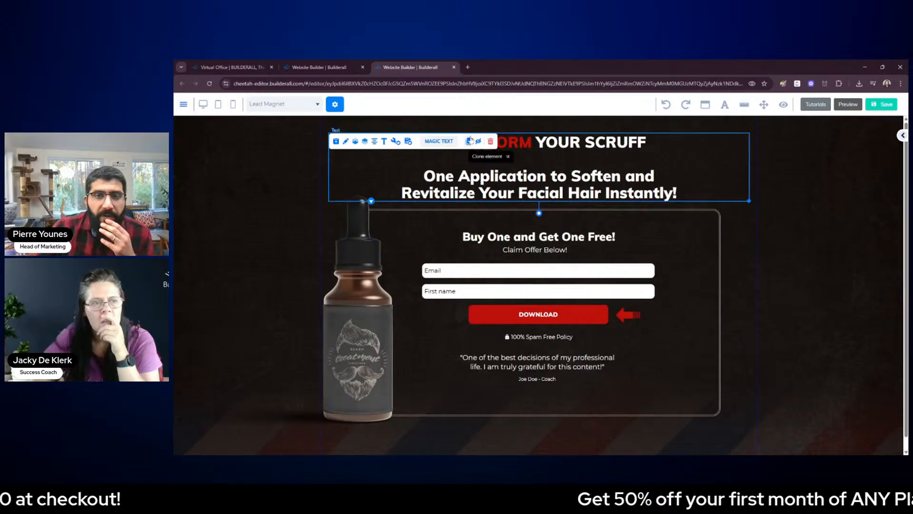
left_click(471, 142)
mouse_move(725, 193)
left_mouse_down()
mouse_move(733, 212)
mouse_move(811, 259)
left_mouse_up()
double_click(750, 221)
left_click_drag(739, 224, 520, 226)
key("BackSpace")
left_click(664, 166)
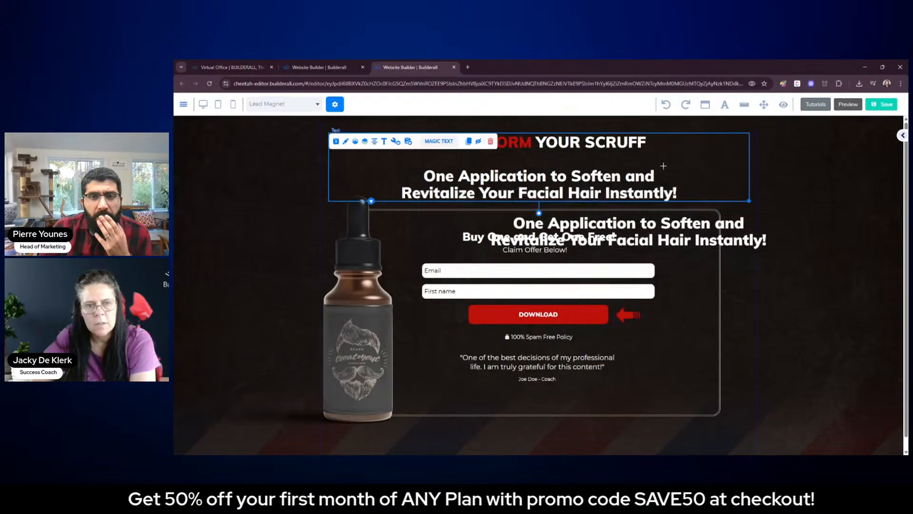
Delete "One Application to Soften and Revitalize Your Facial Hair Instantly!" and its blank lines from the original headline block
double_click(633, 150)
left_click_drag(421, 179, 695, 196)
key("BackSpace")
key("BackSpace")
key("BackSpace")
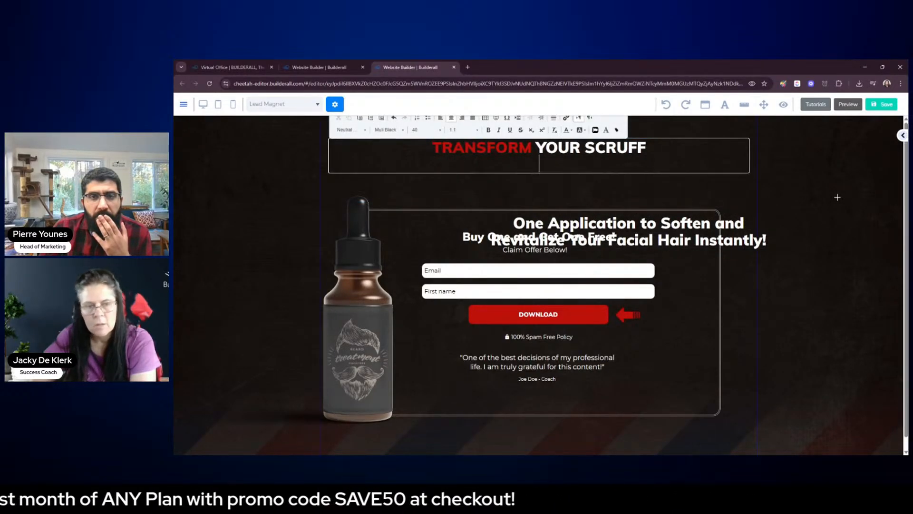
left_click(838, 198)
Set the font size of the "TRANSFORM YOUR SCRUFF" headline to 60
left_click(652, 144)
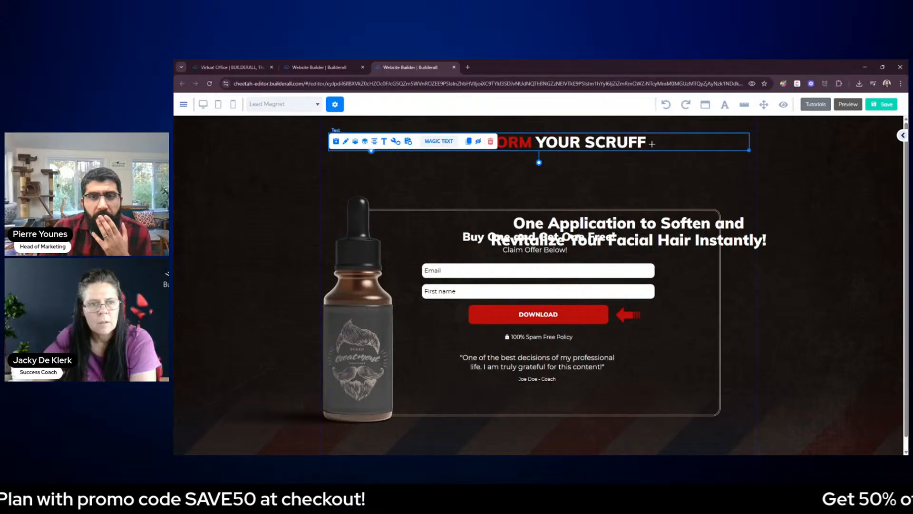
double_click(552, 145)
left_click_drag(647, 147, 431, 148)
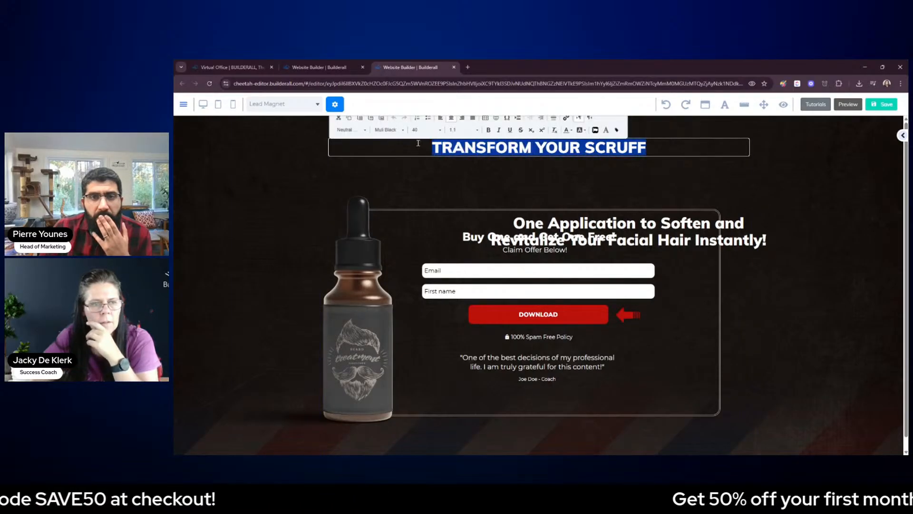
left_click(440, 130)
scroll(431, 177, "down", 3)
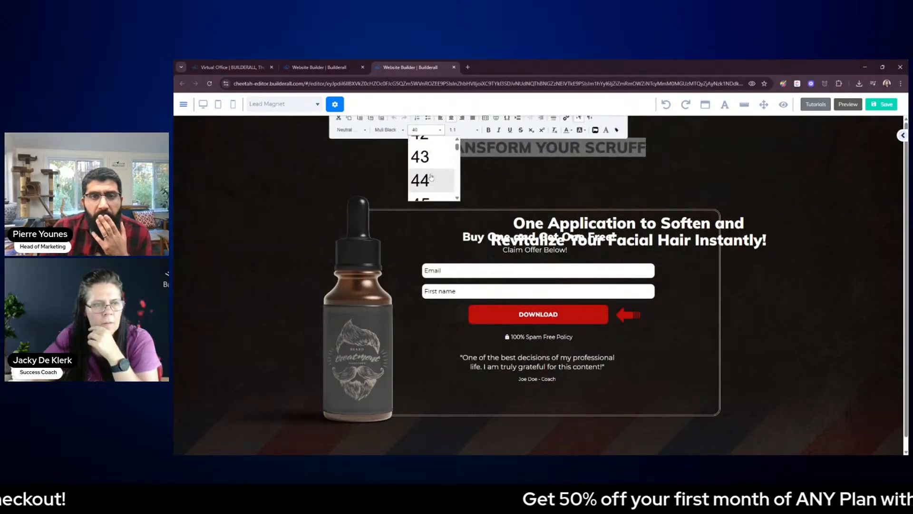
scroll(432, 177, "down", 5)
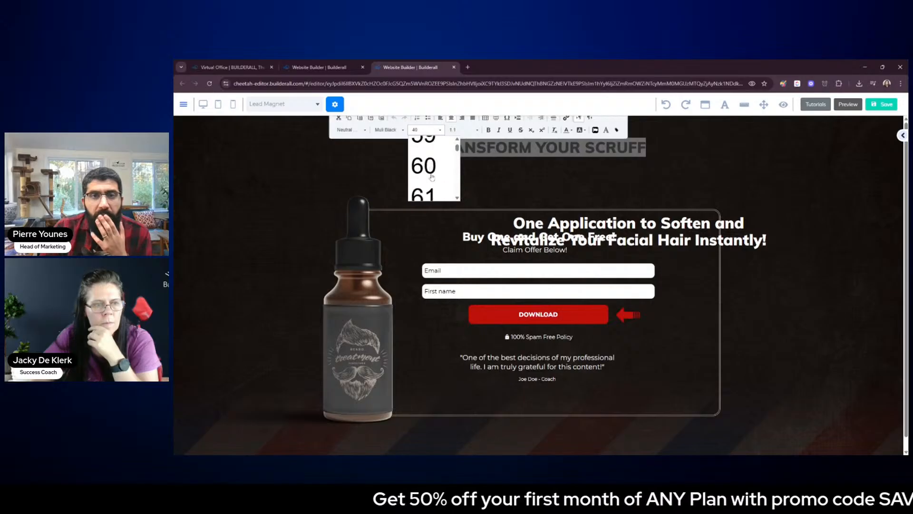
left_click(432, 167)
left_click(720, 180)
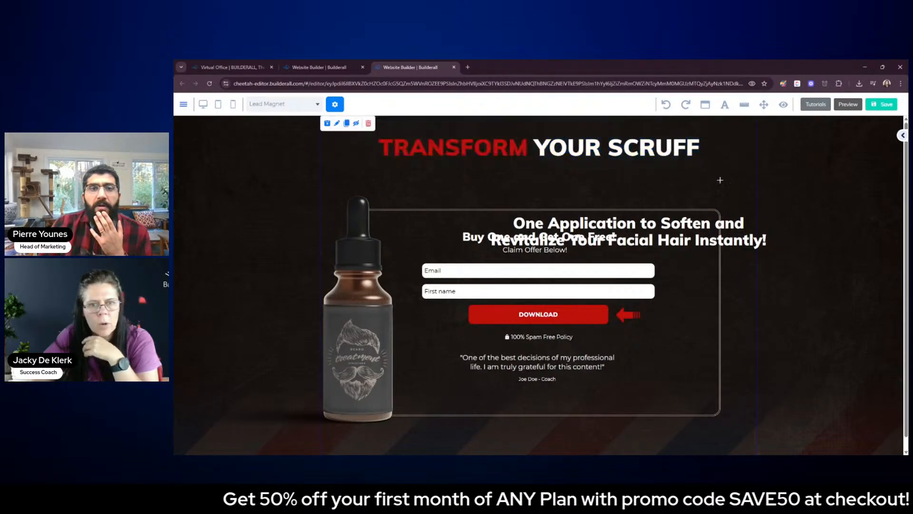
Nudge the main headline up and move the "One Application to Soften" subheading directly beneath it, above the form frame
left_click_drag(669, 152, 668, 147)
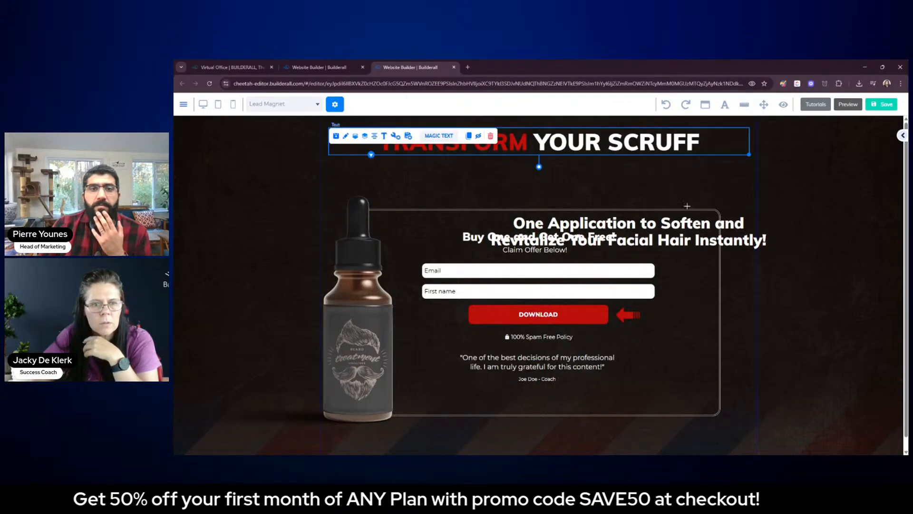
left_click_drag(708, 222, 613, 181)
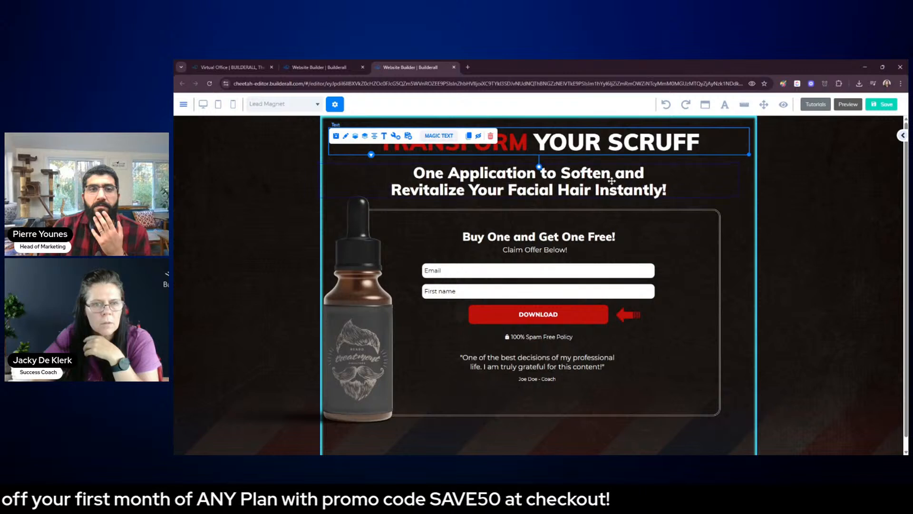
Move the testimonial quote, its author line and the "100% Spam Free Policy" line lower inside the form frame
left_click(788, 252)
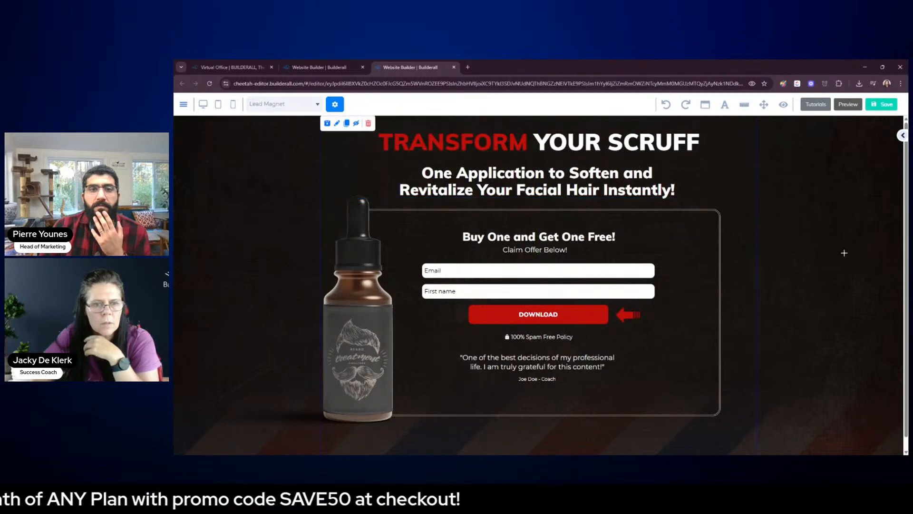
double_click(546, 379)
left_click(663, 386)
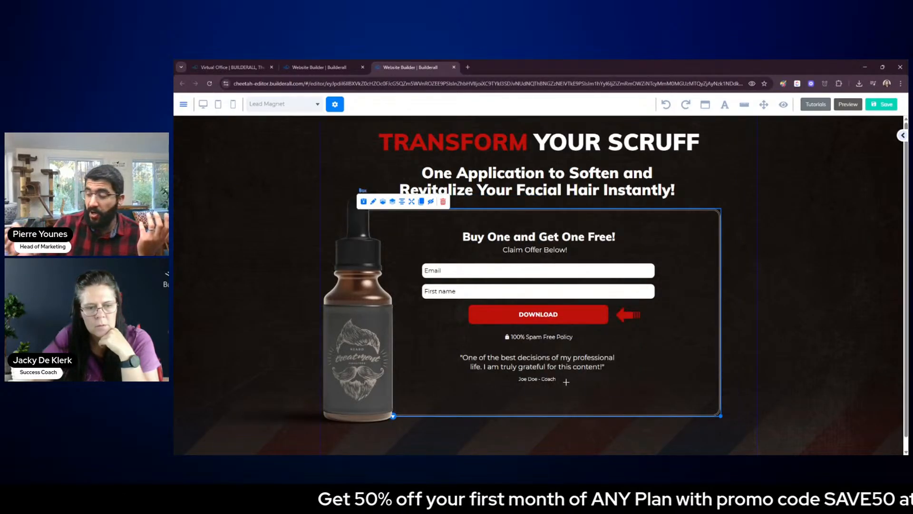
left_click(548, 379)
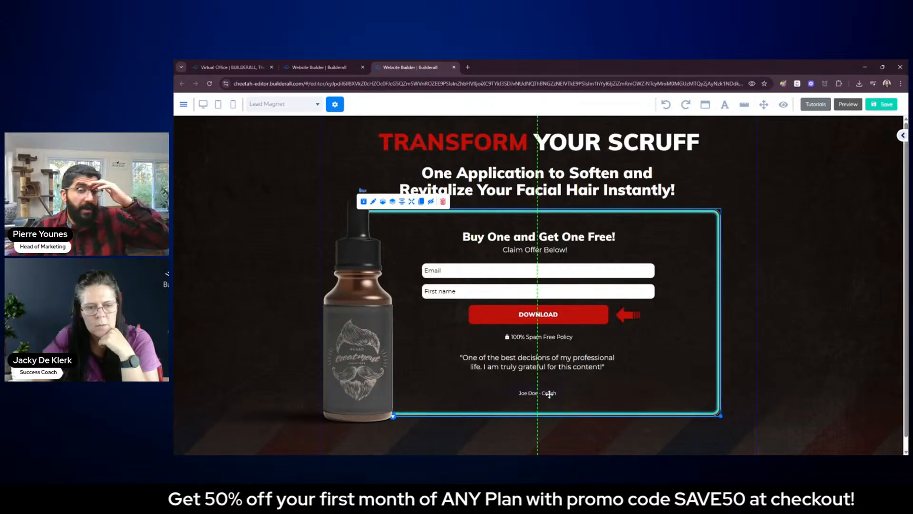
left_click(580, 380)
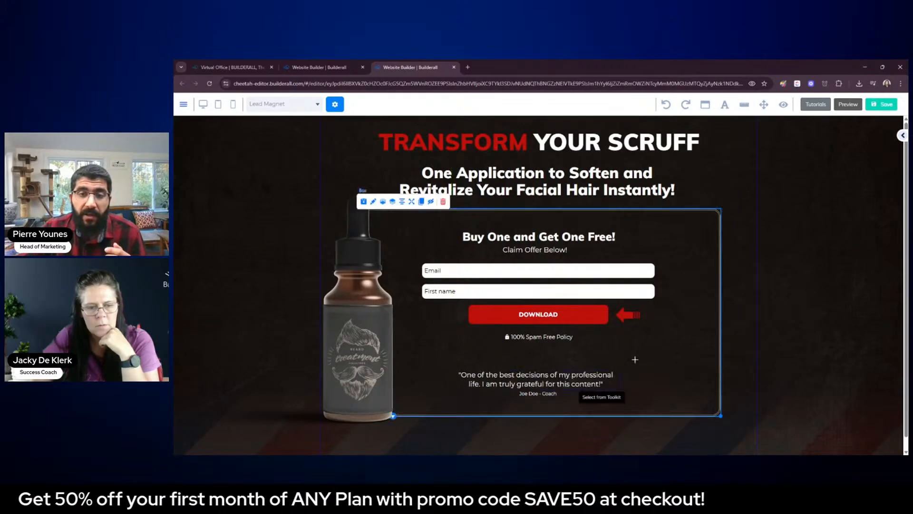
left_click_drag(563, 338, 563, 349)
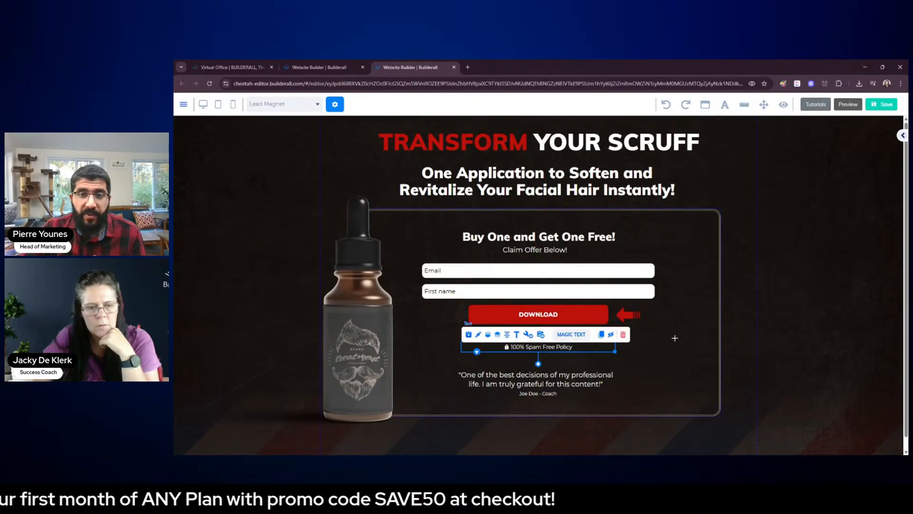
left_click(675, 338)
Move the opt-in form lower in the frame and bring "Buy One and Get One Free!" and "Claim Offer Below!" down above it
left_click_drag(618, 300, 589, 321)
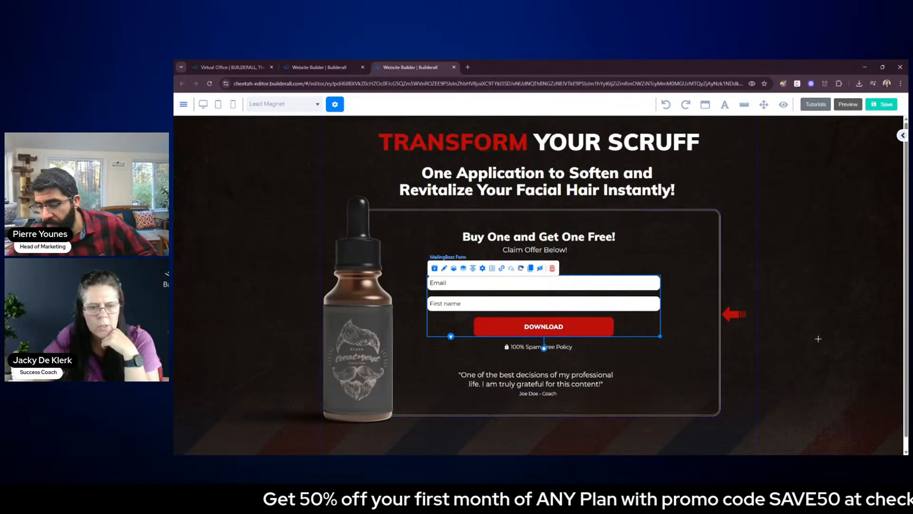
left_click(646, 266)
left_click_drag(564, 253, 563, 263)
left_click_drag(607, 238, 576, 263)
left_click(648, 263)
left_click(720, 246)
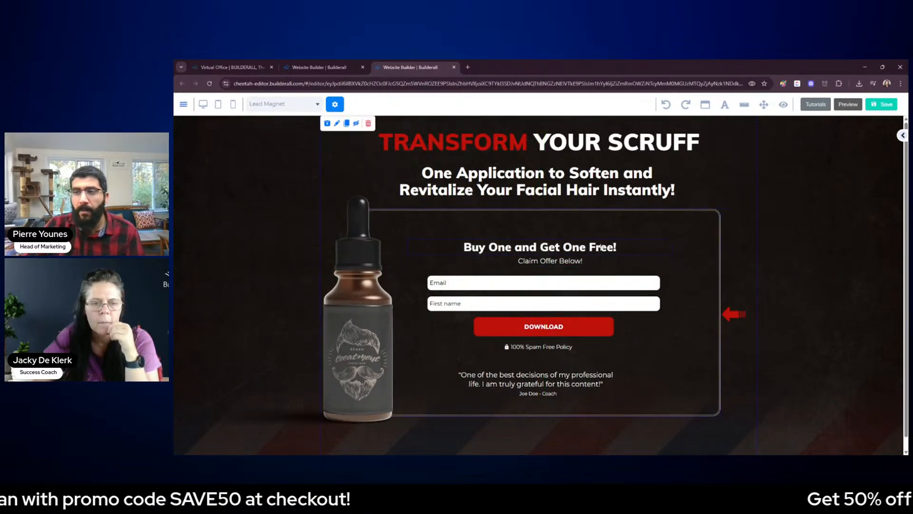
Resize the text boxes of "Buy One and Get One Free!" and "Claim Offer Below!" and center both lines over the form
left_click(602, 247)
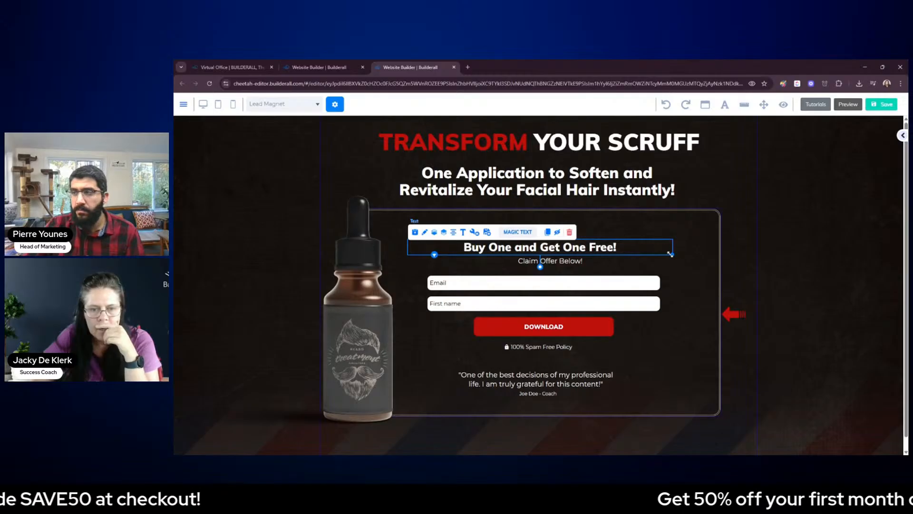
left_click_drag(672, 253, 616, 256)
left_click_drag(553, 248, 576, 249)
left_click_drag(636, 255, 657, 256)
left_click_drag(600, 263, 654, 267)
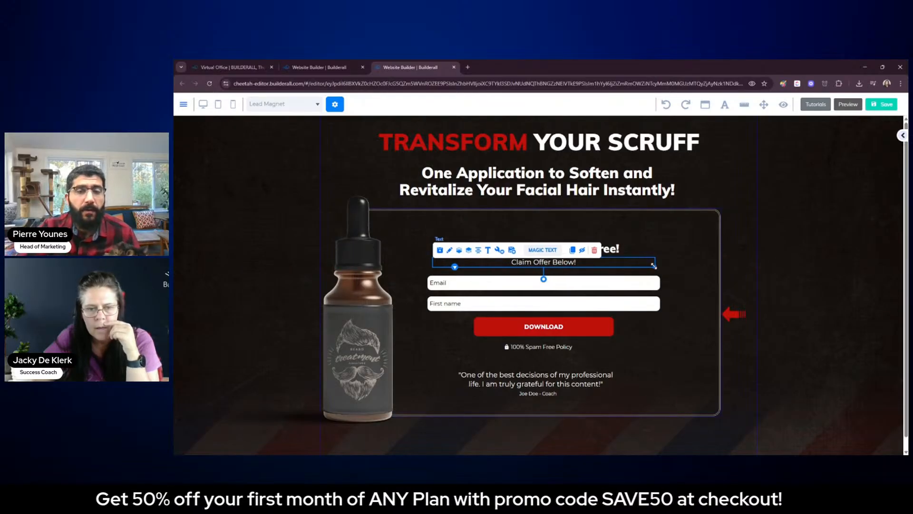
left_click(748, 269)
Shift the opt-in form slightly left and place the red arrow just to the right of the DOWNLOAD button
left_click(647, 302)
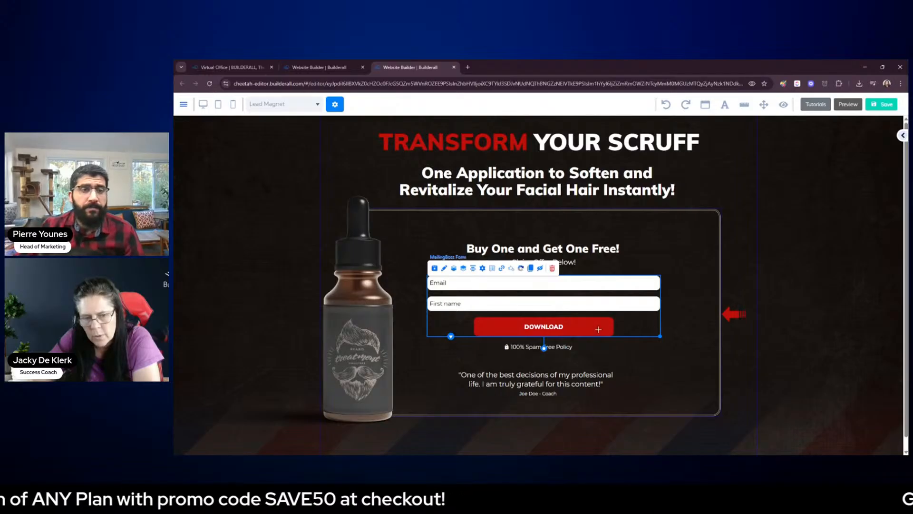
left_click(743, 317)
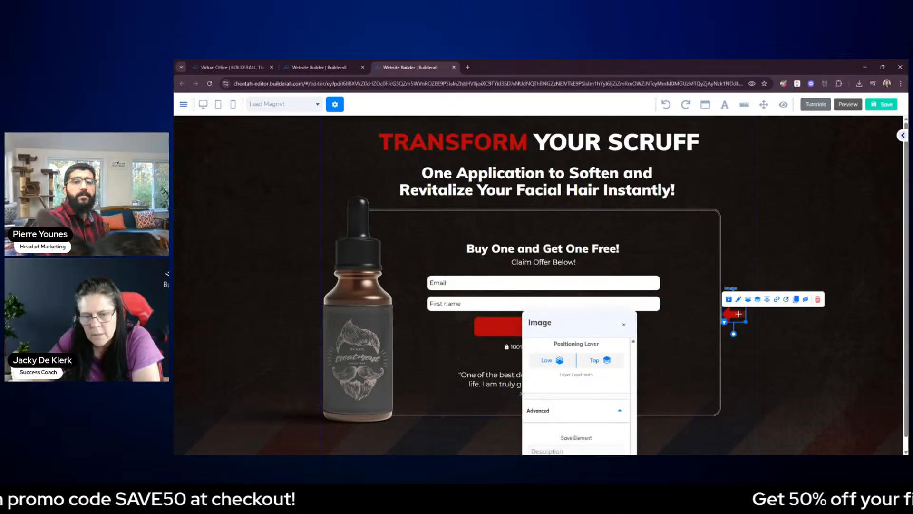
left_click_drag(742, 317, 603, 303)
left_click(624, 325)
left_click(487, 313)
left_click_drag(648, 328, 670, 365)
left_click_drag(603, 310, 633, 315)
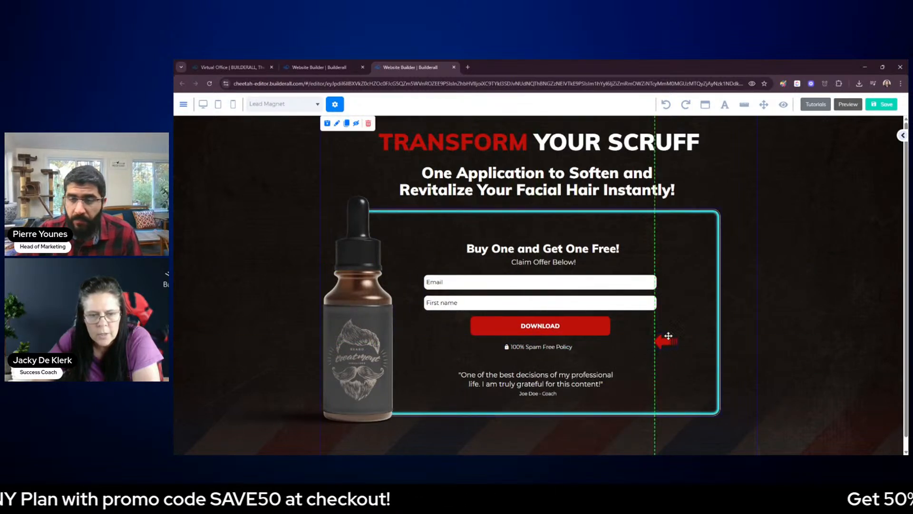
left_click_drag(662, 363, 642, 328)
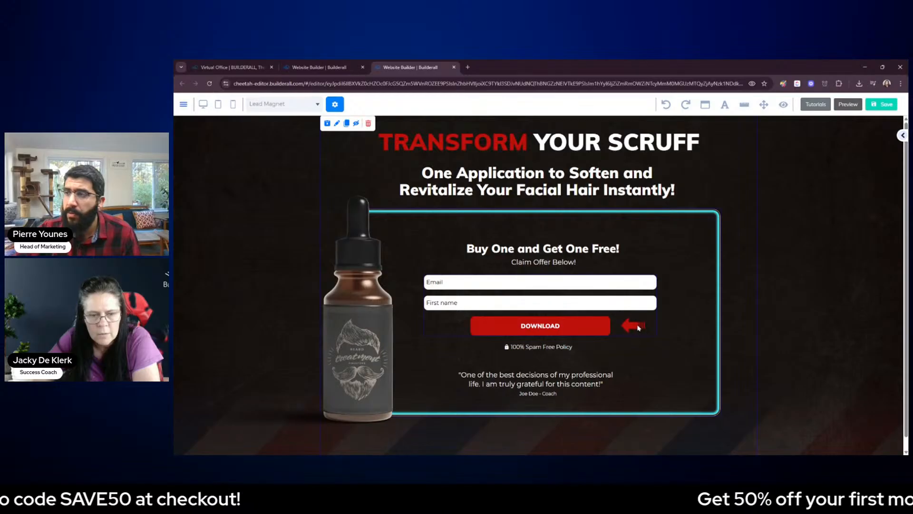
Move the beard treatment bottle image slightly up and to the right so it overlaps the form frame's left edge
left_click(387, 312)
left_click_drag(369, 304, 373, 291)
double_click(355, 260)
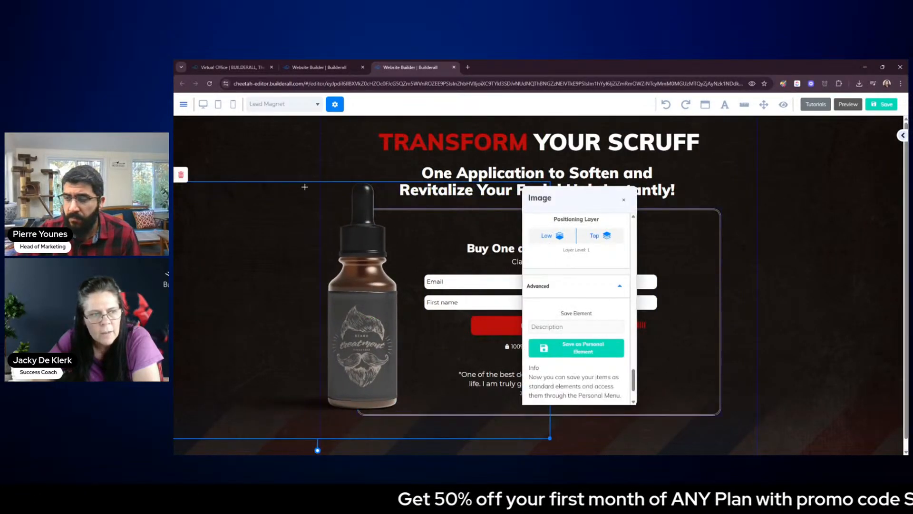
left_click(625, 202)
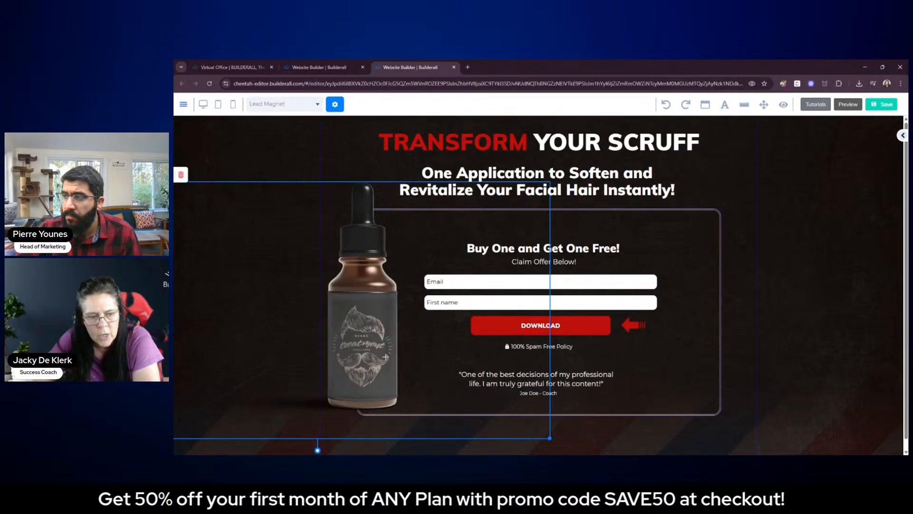
left_click_drag(377, 351, 380, 347)
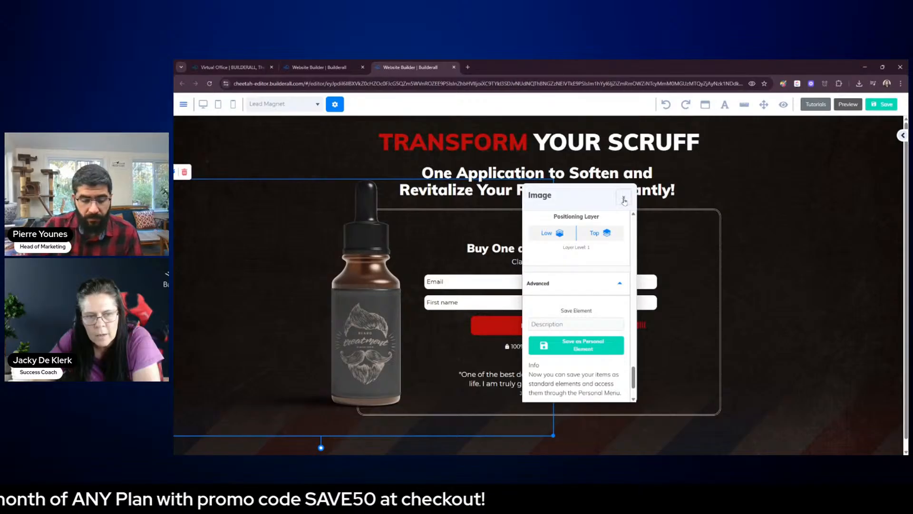
left_click(624, 200)
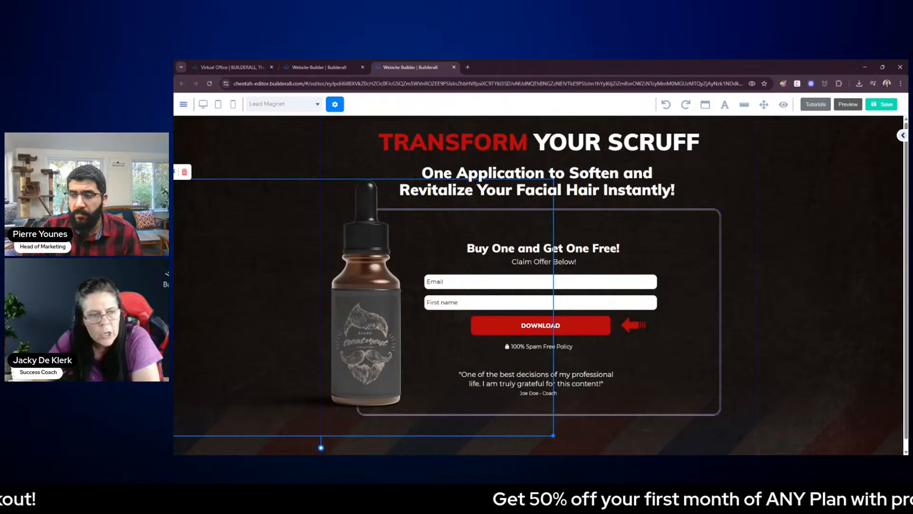
Lower the positioning layer of the bottle image and deselect it
left_click(376, 261)
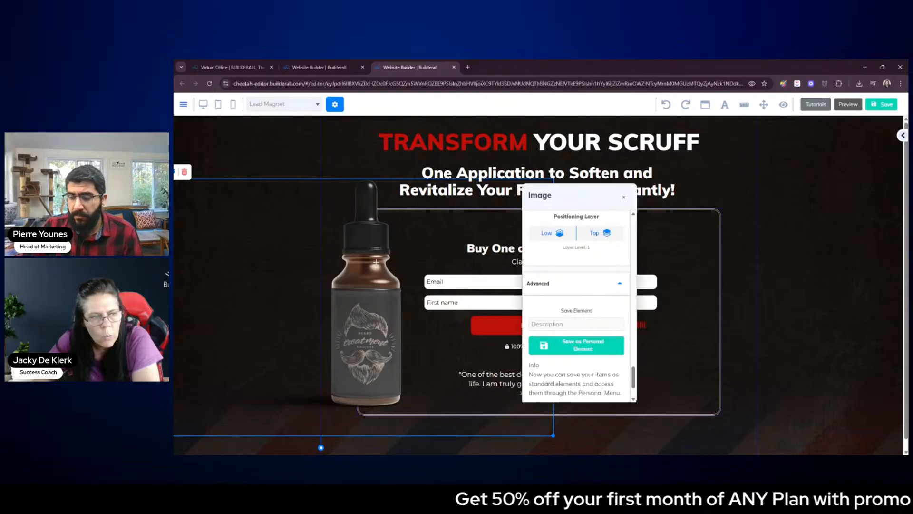
double_click(549, 234)
left_click(640, 288)
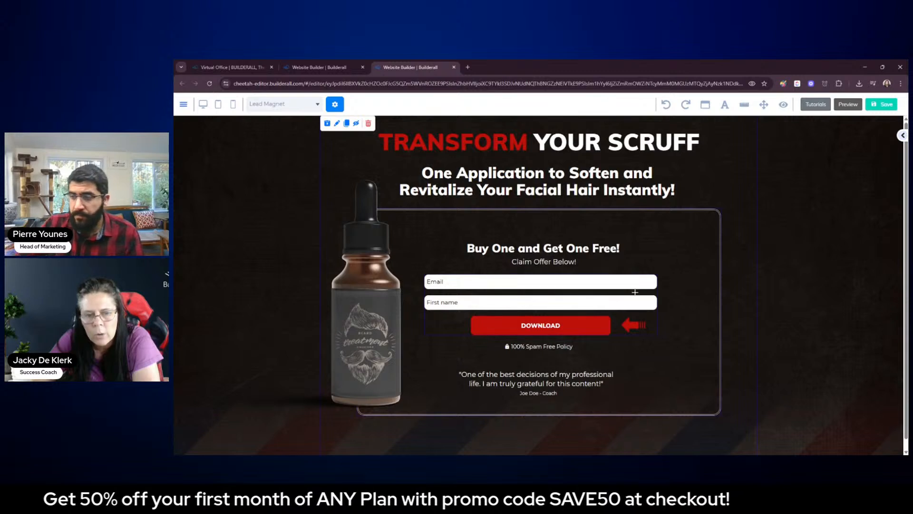
left_click(635, 292)
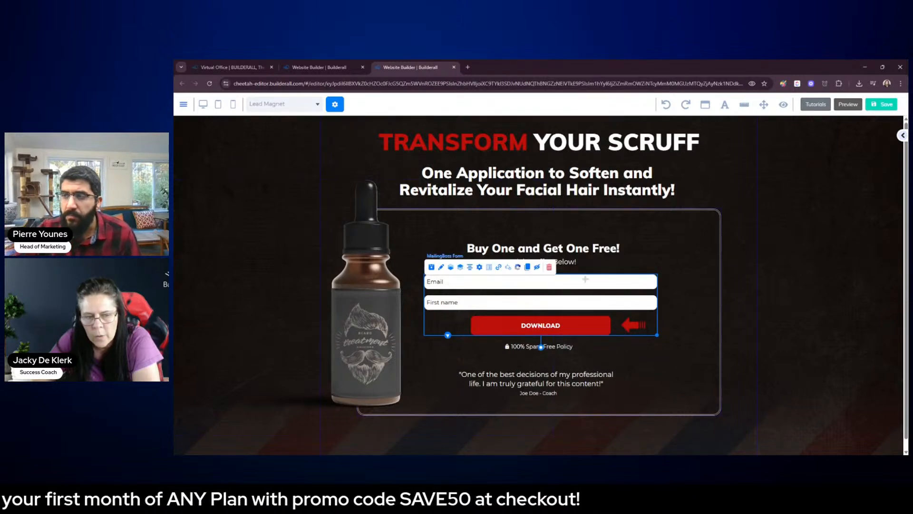
left_click(825, 233)
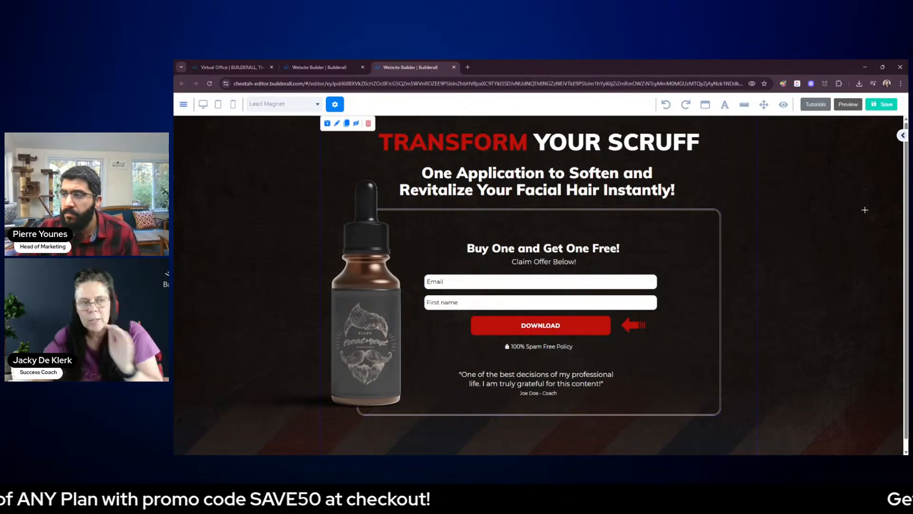
Save the Lead Magnet page, republish the website and dismiss the publishing confirmation
left_click(887, 105)
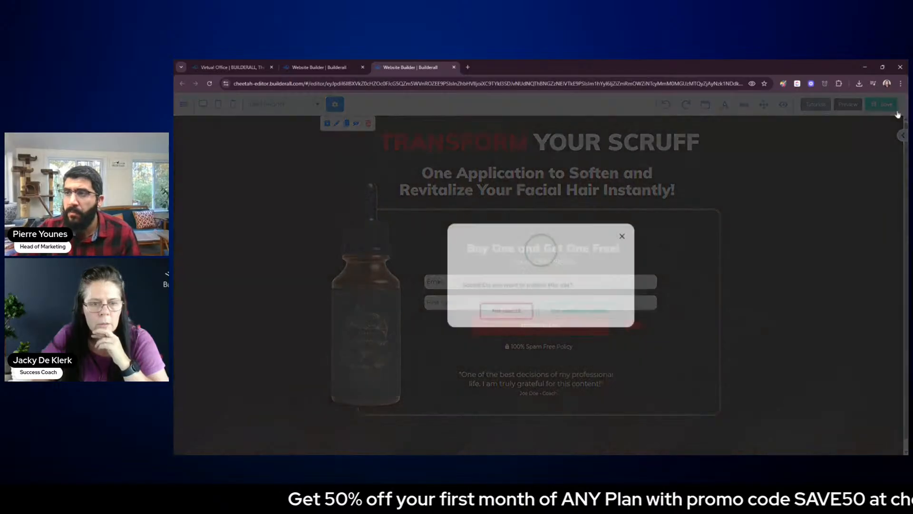
left_click(585, 309)
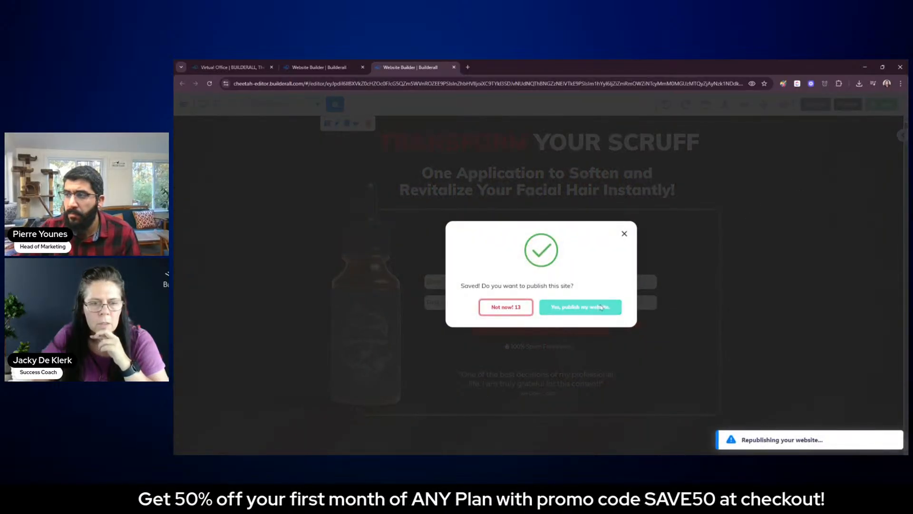
left_click(599, 307)
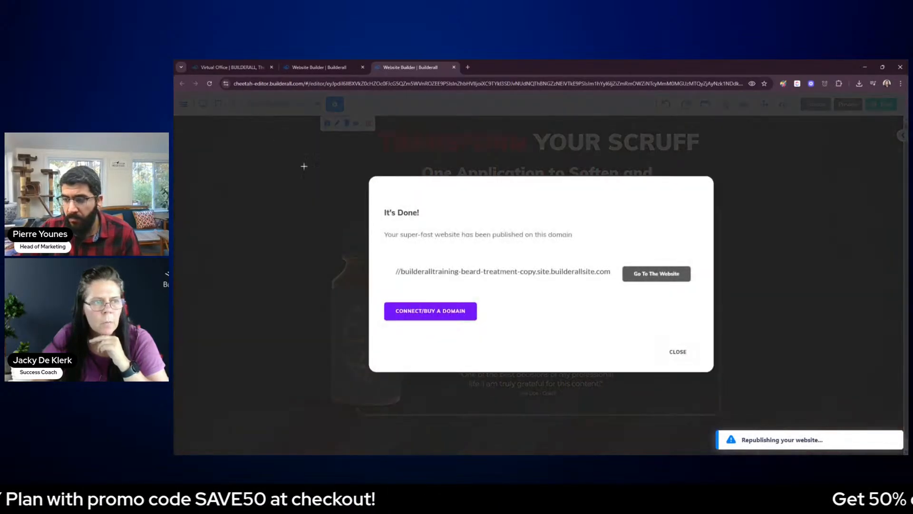
left_click(677, 352)
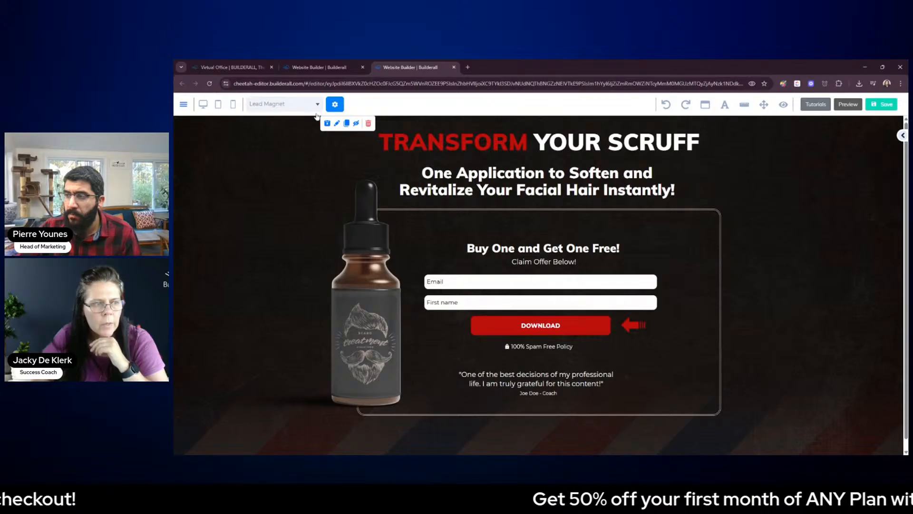
Switch from the Lead Magnet page to another funnel page, leaving without saving again
left_click(293, 185)
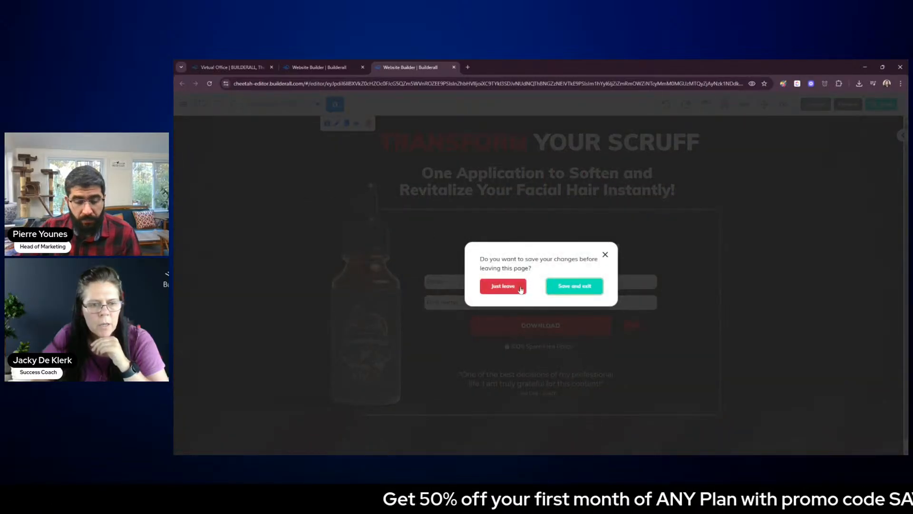
left_click(520, 290)
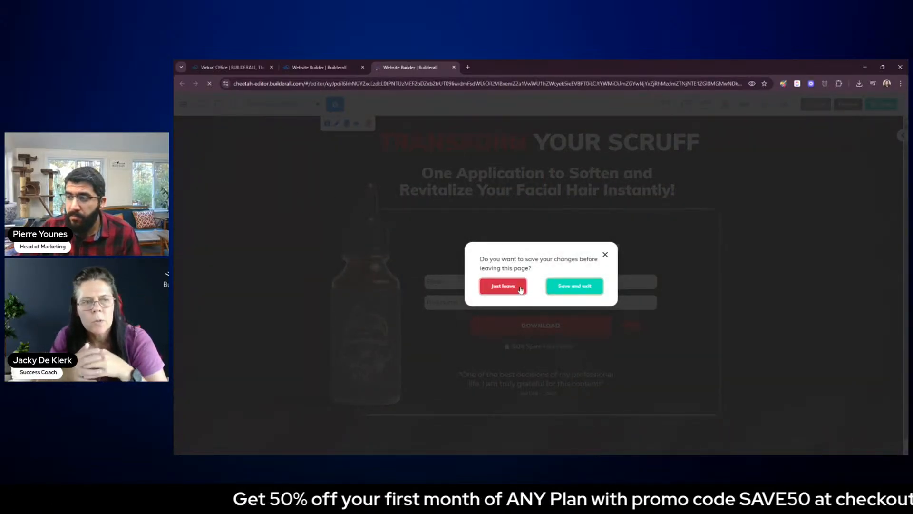
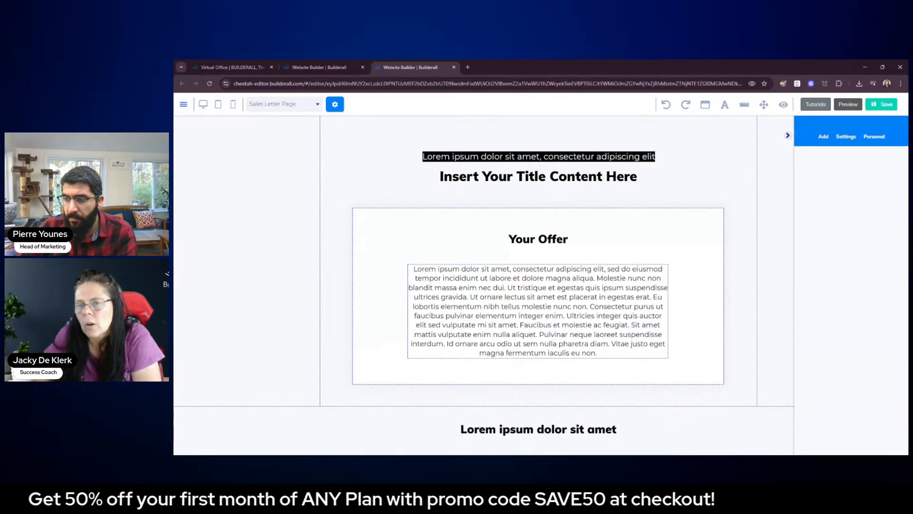
Browse the 1st Fold panel templates for a suitable opening section for the Sales Letter Page
left_click(823, 138)
left_click(829, 160)
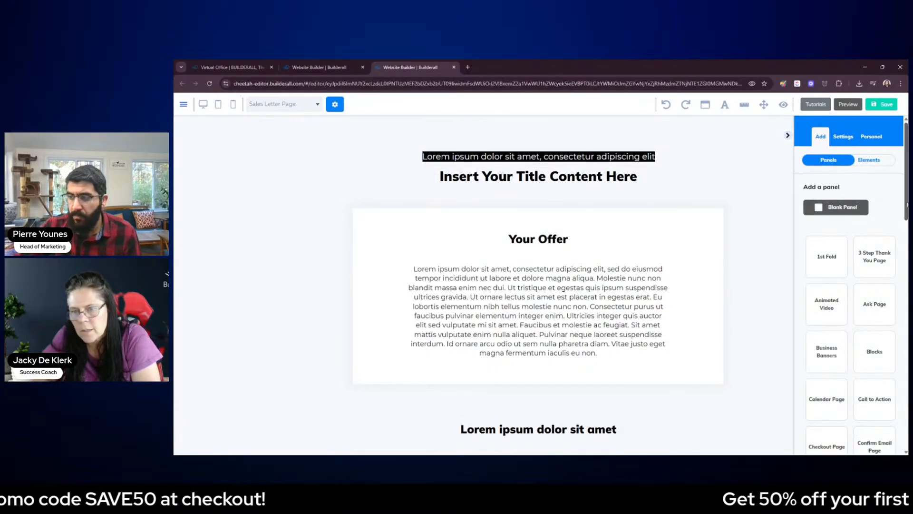
scroll(865, 223, "down", 1)
left_click(837, 237)
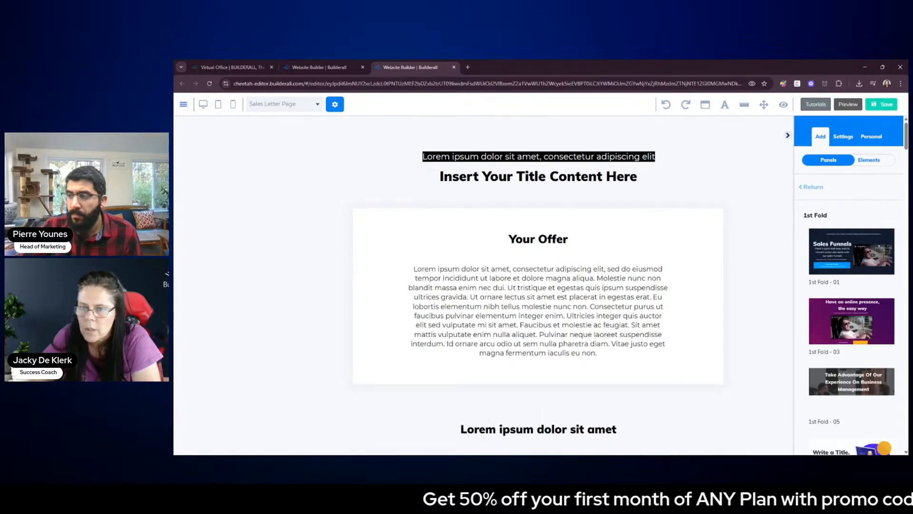
scroll(906, 139, "down", 2)
left_click_drag(906, 141, 906, 277)
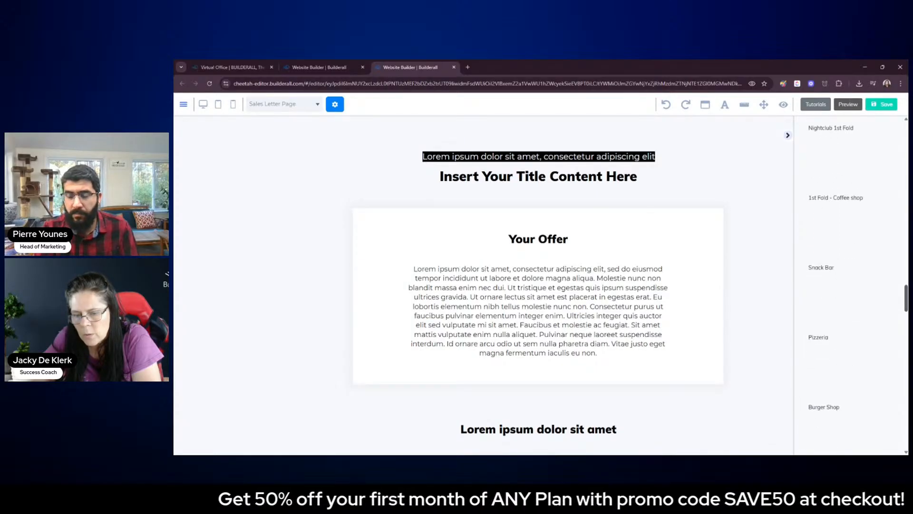
left_click_drag(906, 308, 906, 141)
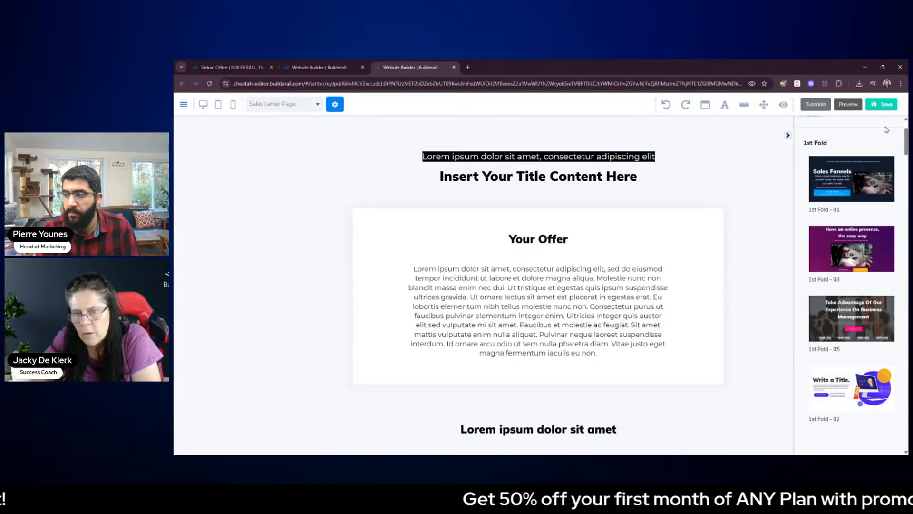
scroll(894, 305, "down", 10)
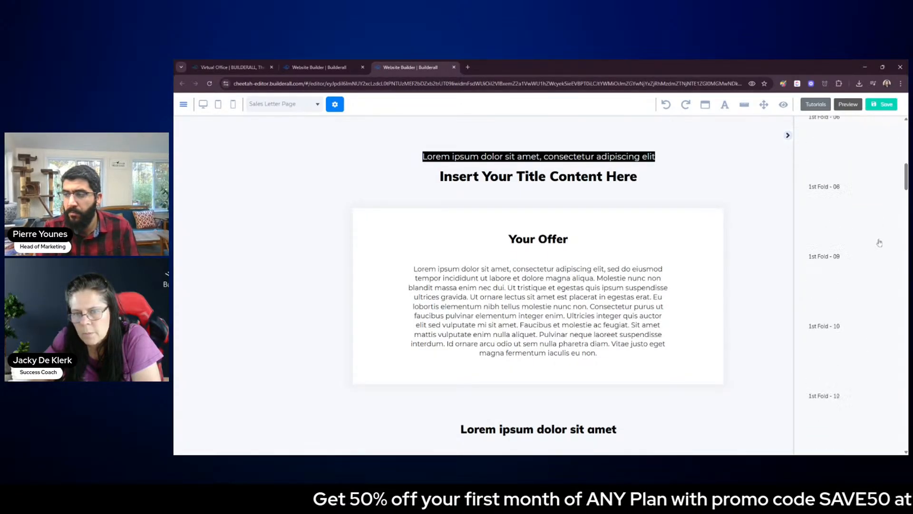
scroll(894, 305, "down", 10)
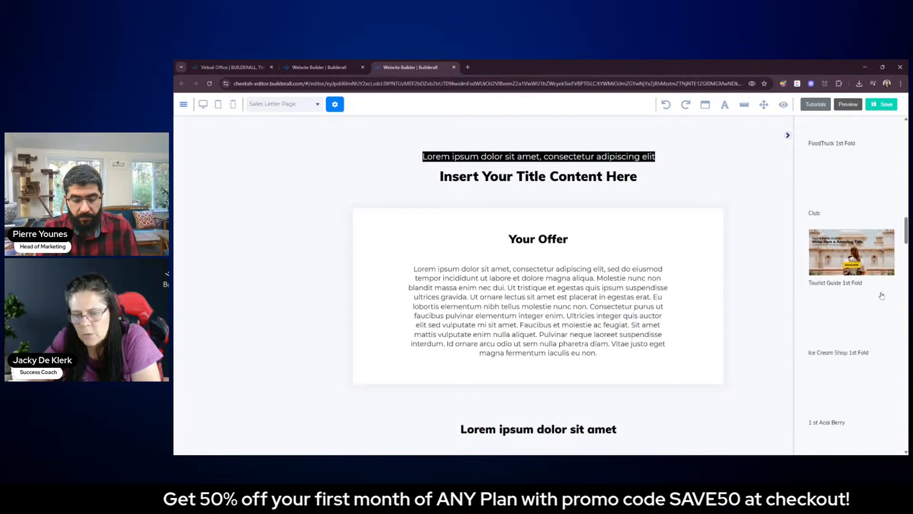
scroll(881, 296, "down", 10)
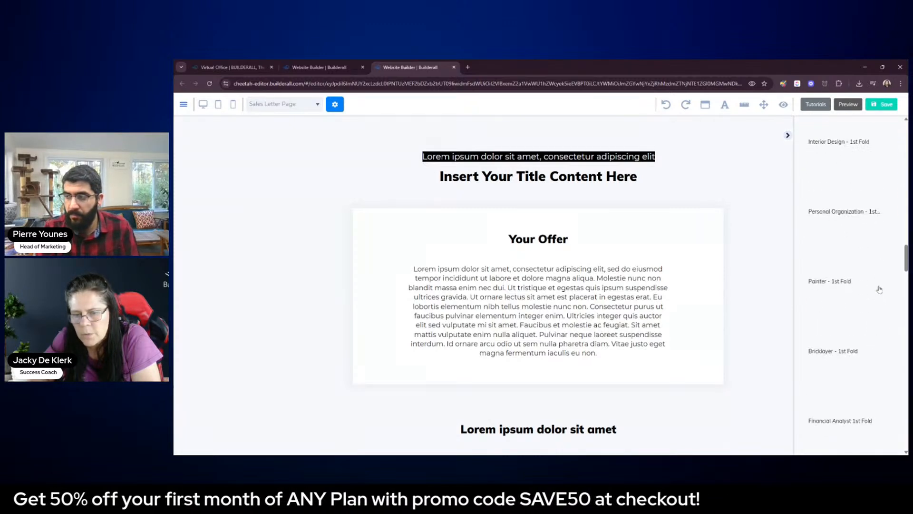
scroll(879, 289, "down", 10)
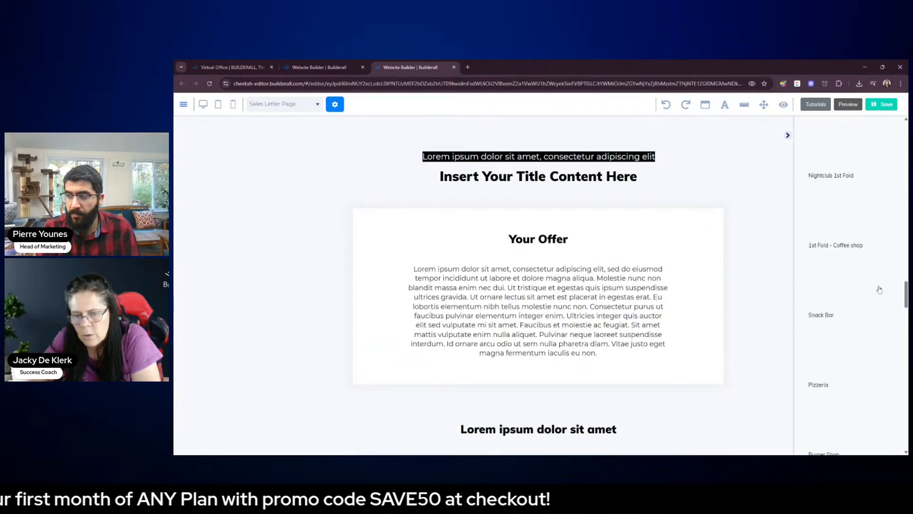
scroll(879, 289, "down", 10)
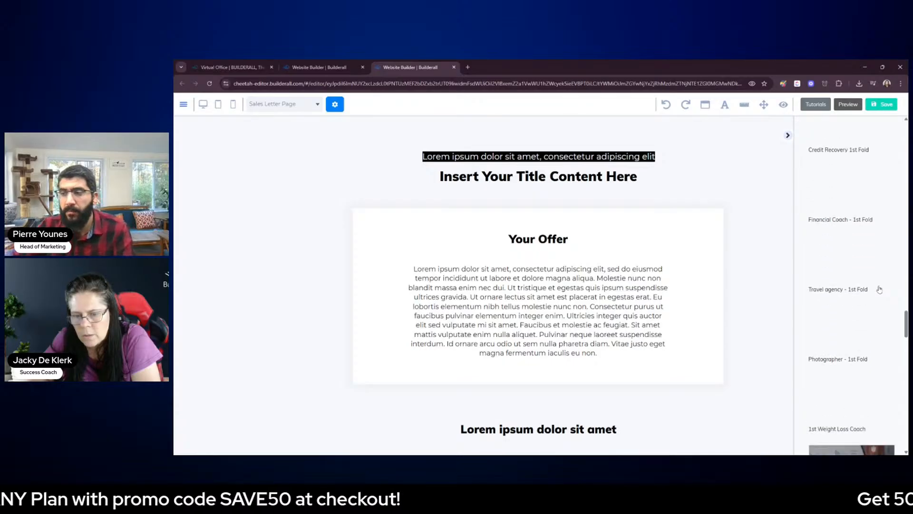
scroll(880, 289, "down", 10)
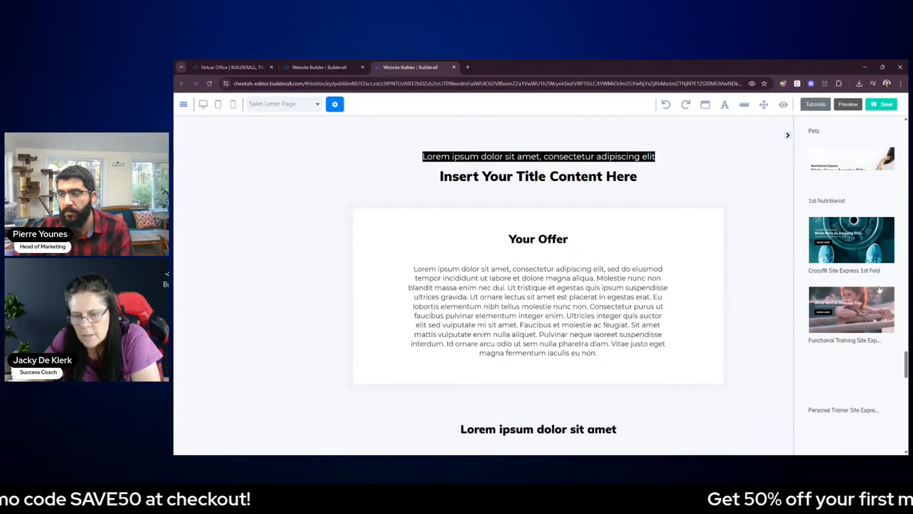
scroll(879, 289, "down", 10)
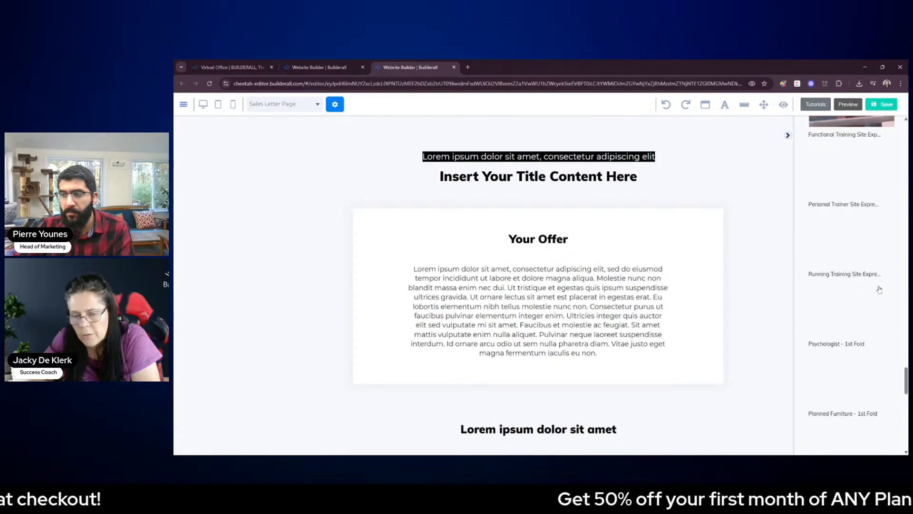
scroll(879, 289, "down", 3)
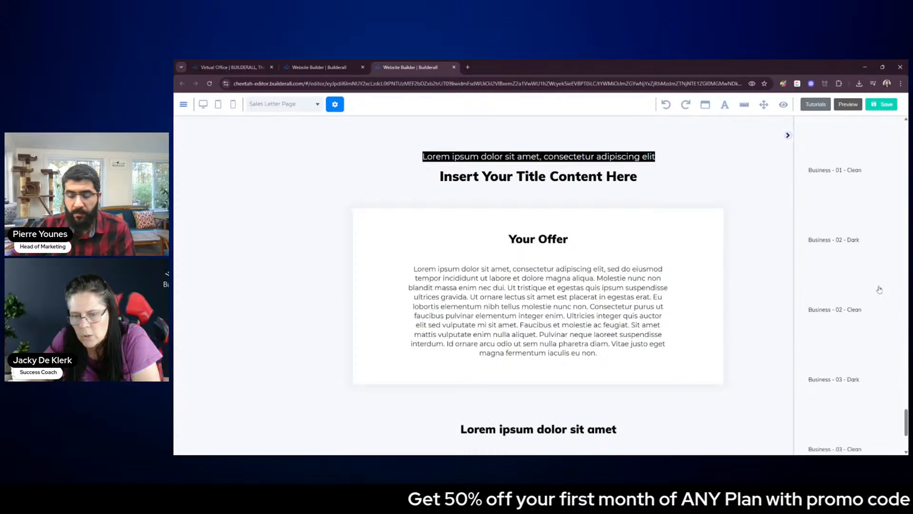
scroll(879, 289, "down", 2)
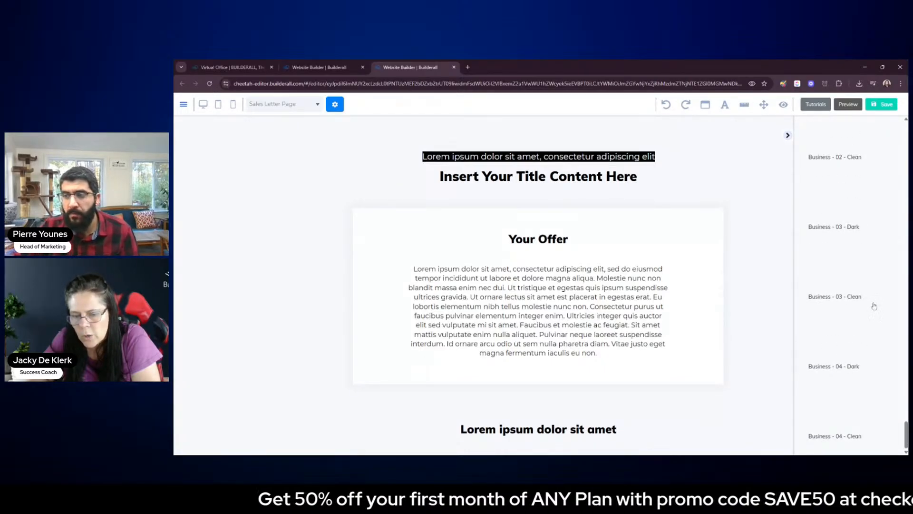
scroll(803, 228, "up", 12)
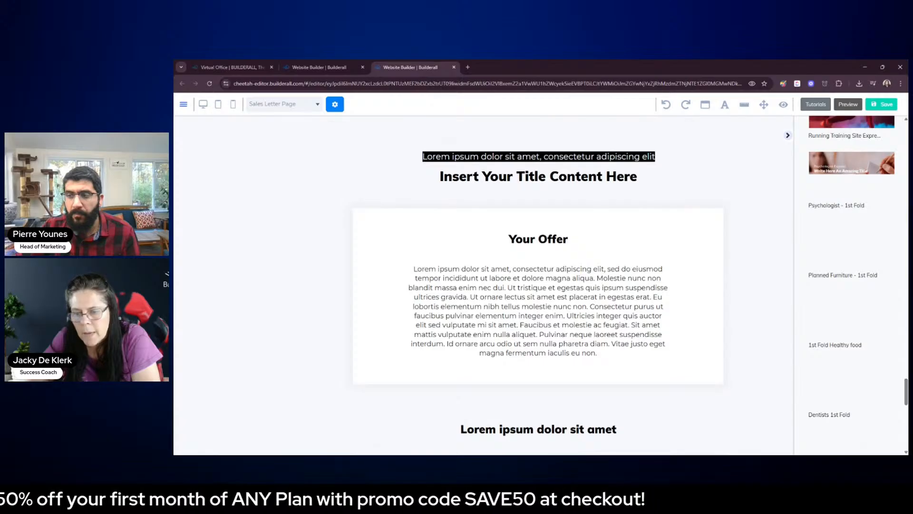
left_click_drag(907, 385, 899, 121)
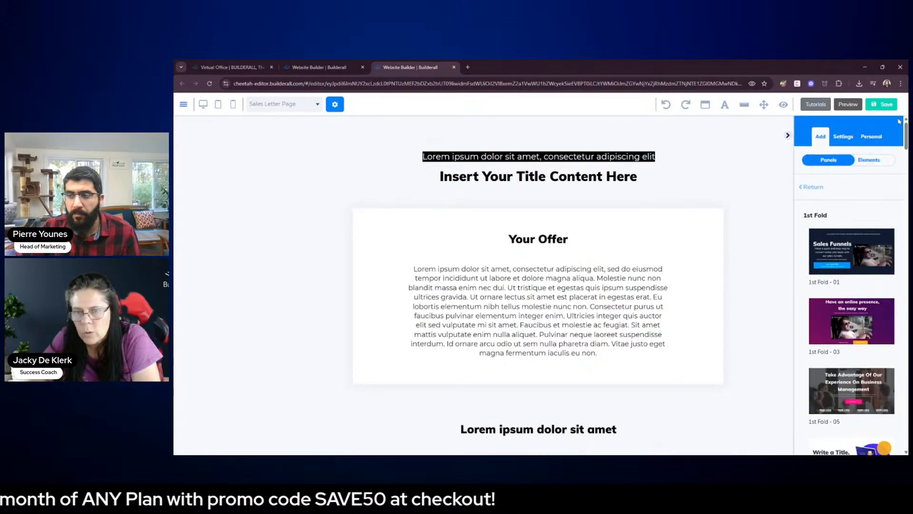
Return to the panel categories and look through the Business Banners templates for a banner that suits the sales letter
left_click(811, 187)
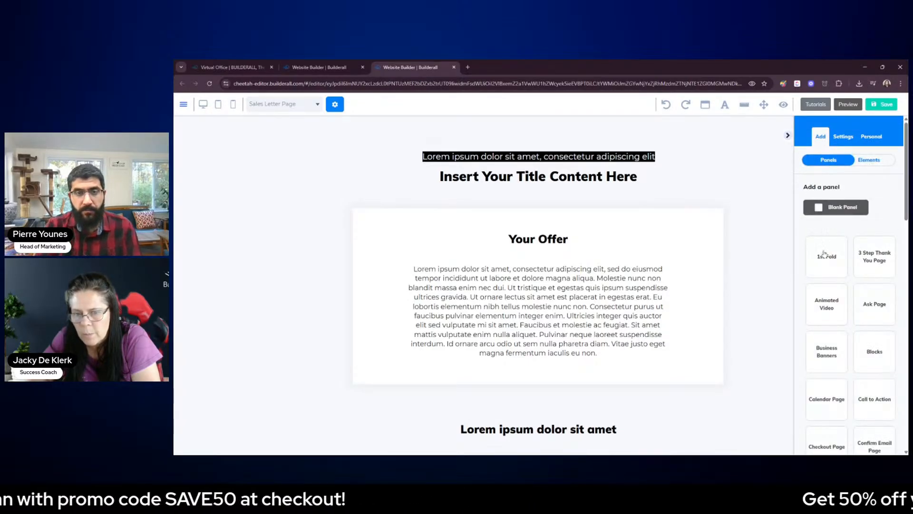
scroll(835, 280, "down", 2)
left_click(825, 282)
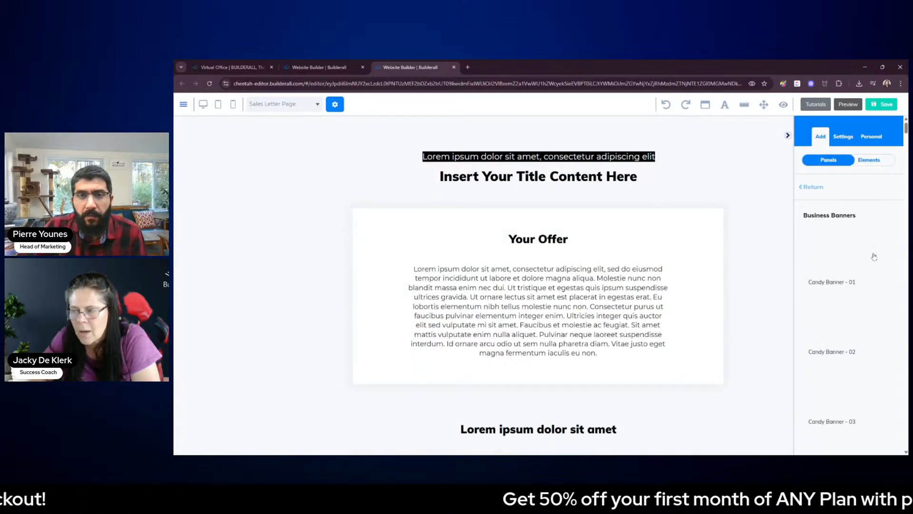
scroll(850, 281, "down", 3)
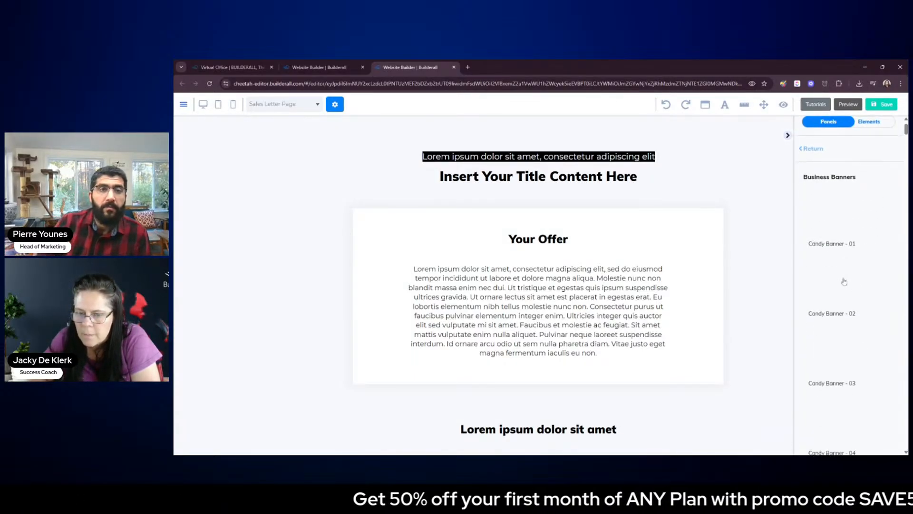
scroll(844, 281, "down", 10)
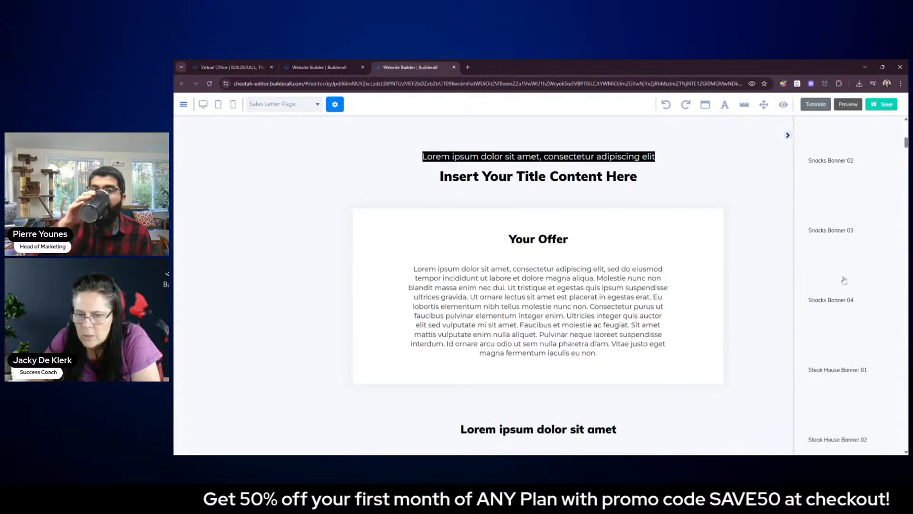
scroll(844, 280, "down", 9)
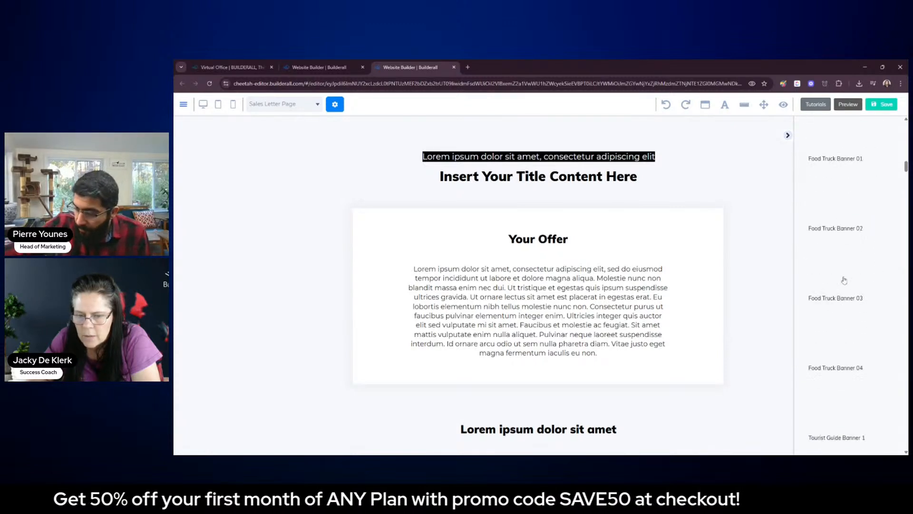
scroll(844, 280, "down", 17)
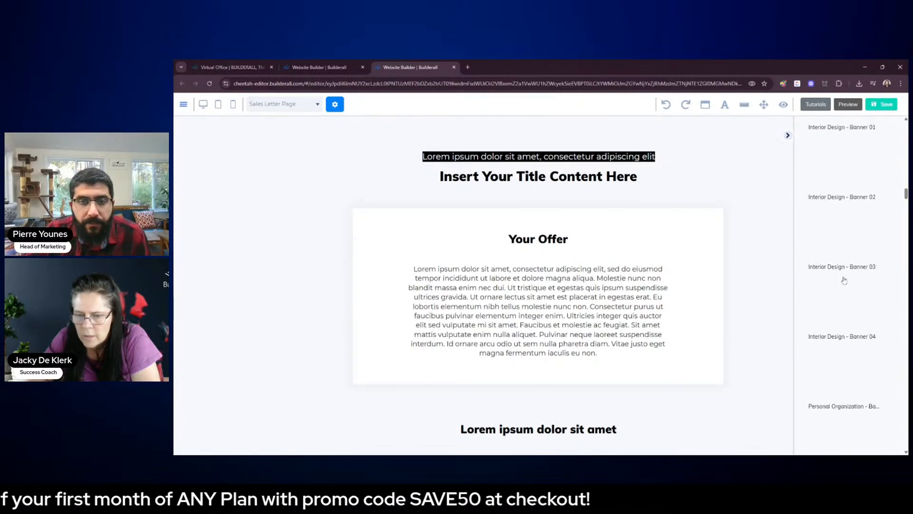
scroll(844, 281, "down", 10)
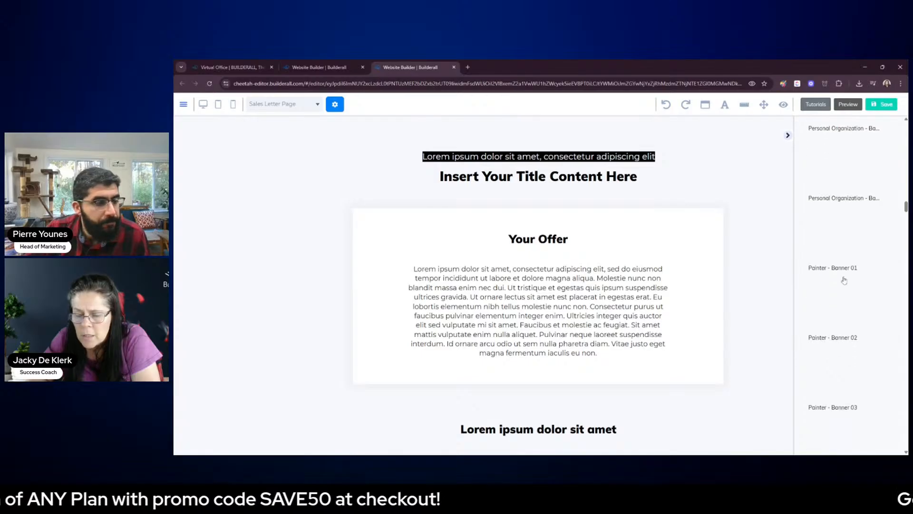
scroll(844, 280, "down", 6)
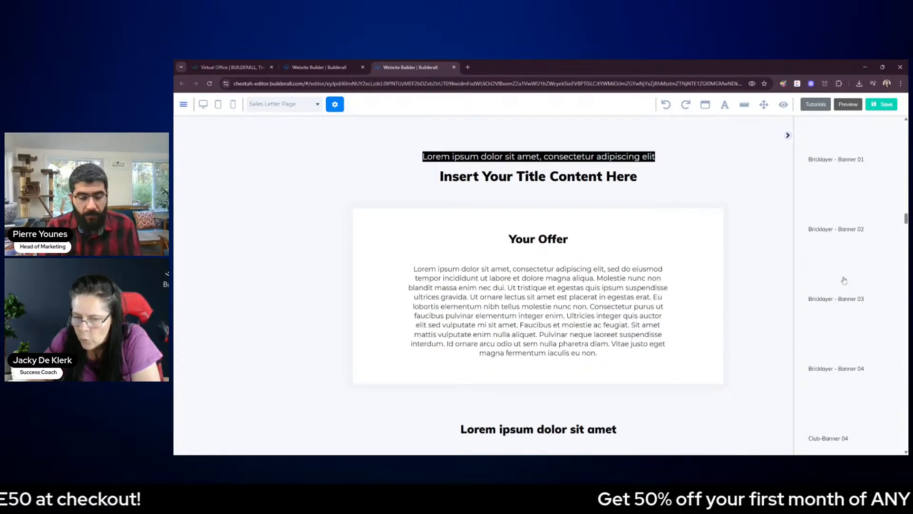
scroll(844, 280, "down", 5)
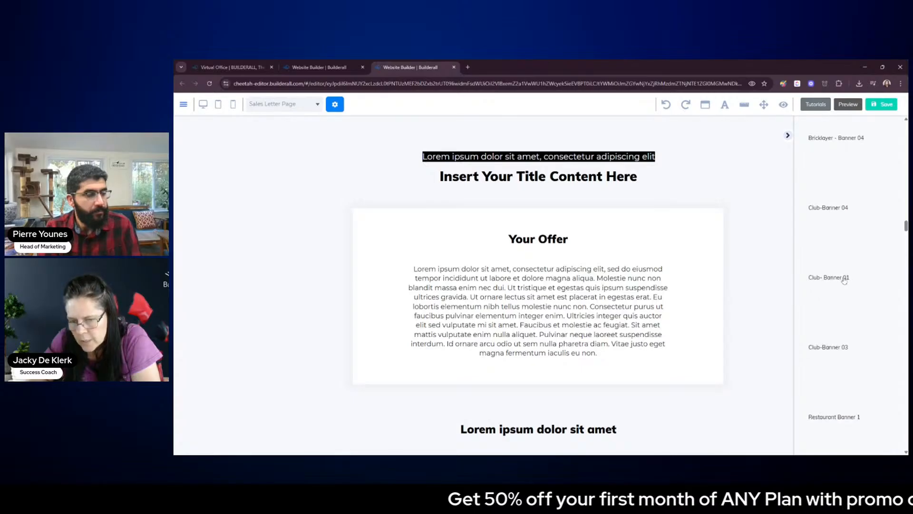
scroll(844, 281, "down", 8)
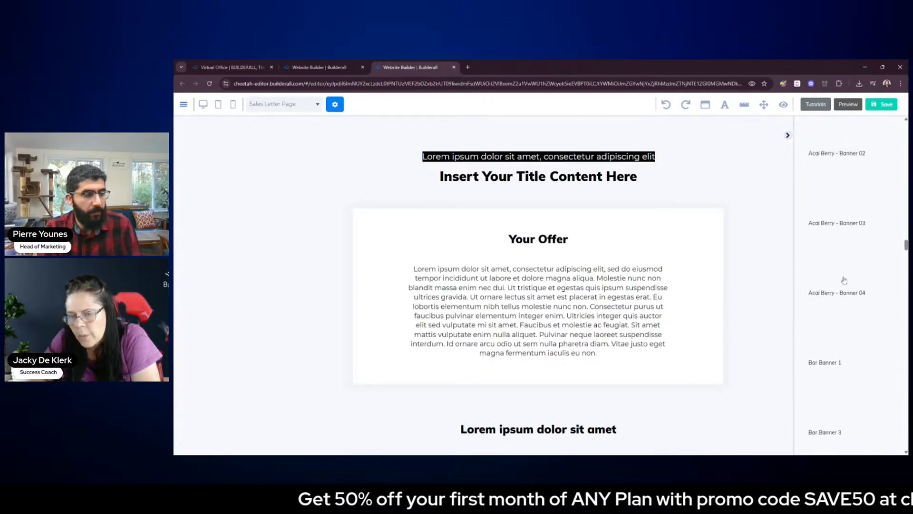
scroll(844, 281, "down", 6)
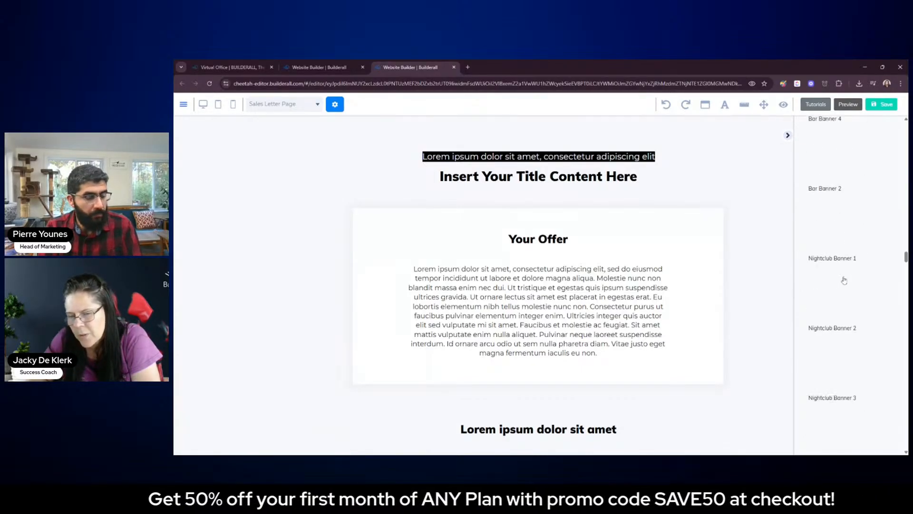
scroll(844, 281, "down", 4)
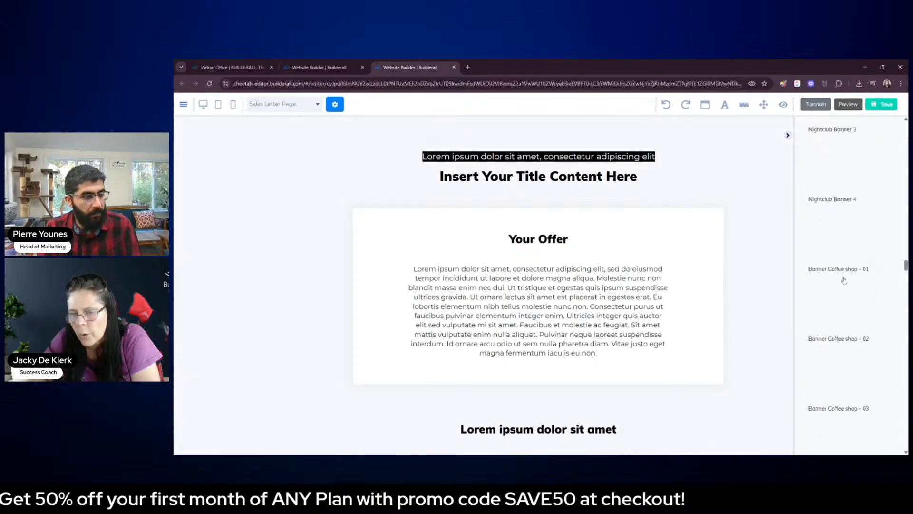
scroll(844, 281, "down", 3)
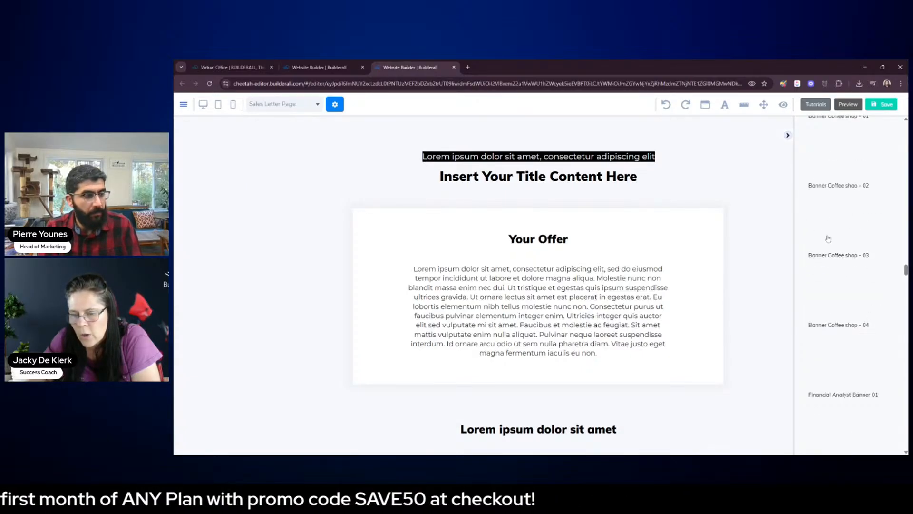
scroll(828, 238, "down", 8)
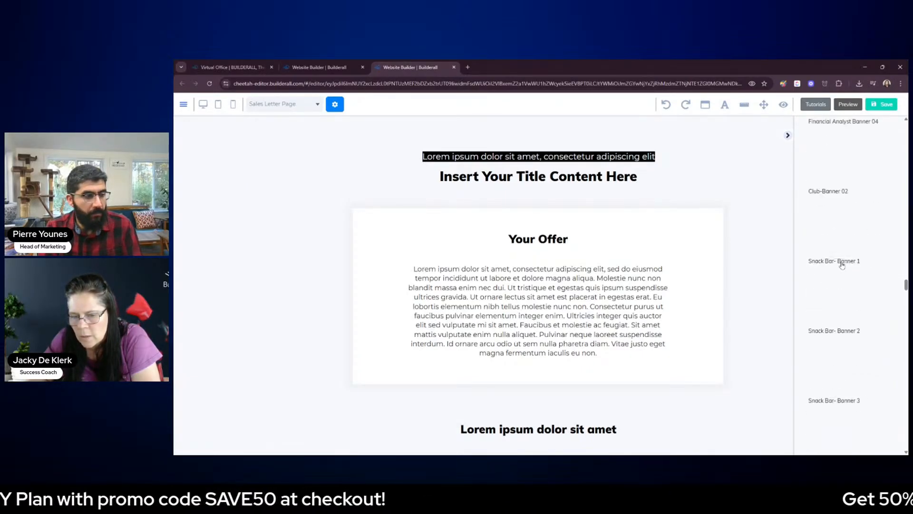
scroll(841, 264, "down", 10)
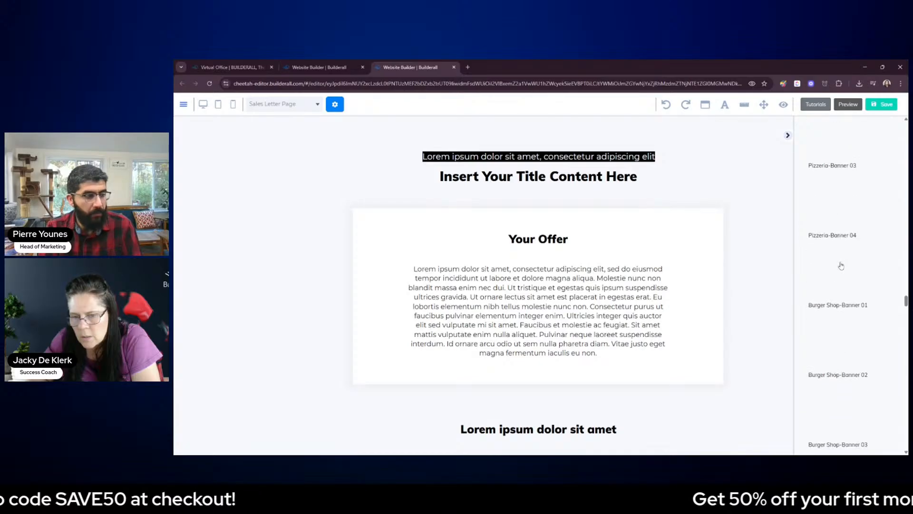
scroll(840, 265, "down", 5)
scroll(840, 268, "down", 10)
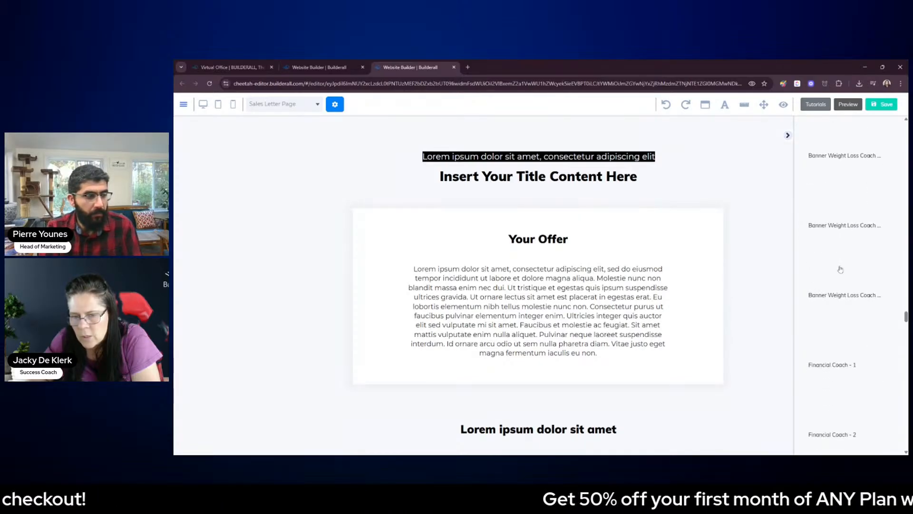
scroll(844, 271, "down", 10)
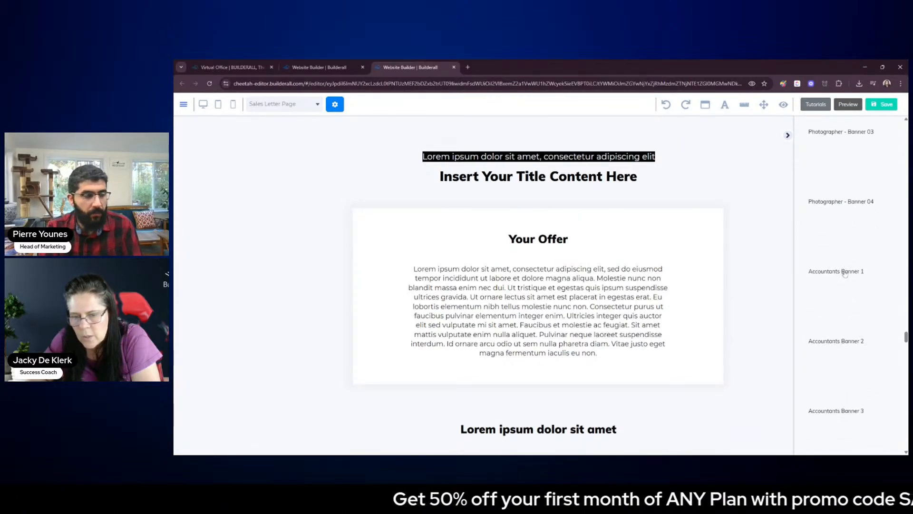
scroll(850, 281, "down", 6)
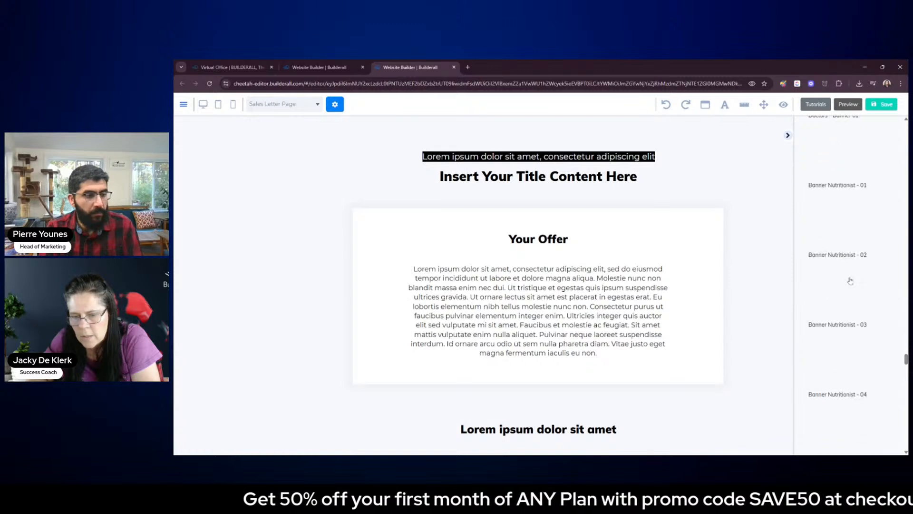
scroll(850, 281, "down", 8)
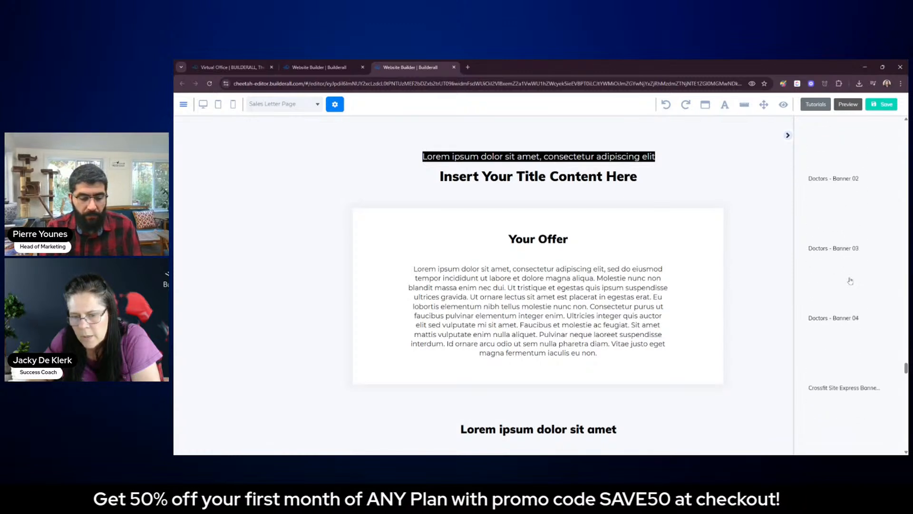
scroll(850, 280, "down", 8)
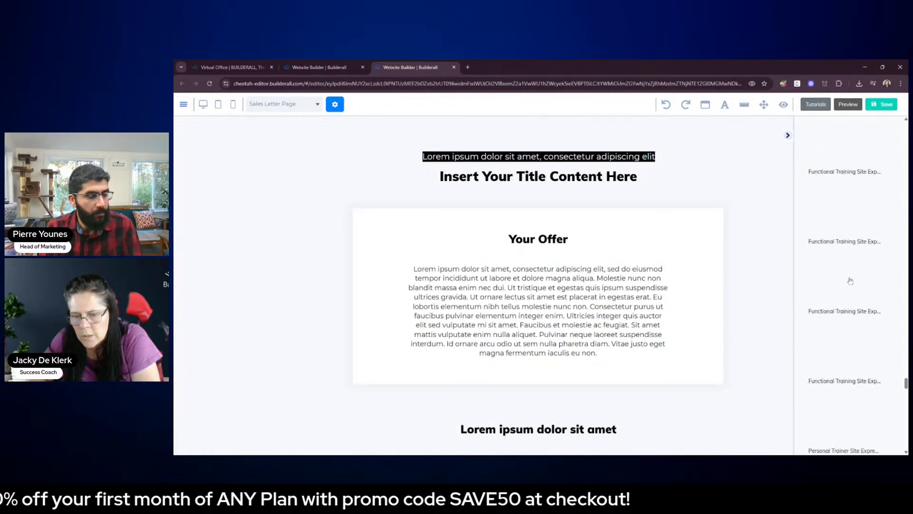
Look through the remaining Business Banners templates, including the travel, dentist and furniture ones, and return to the panel categories
scroll(861, 309, "down", 8)
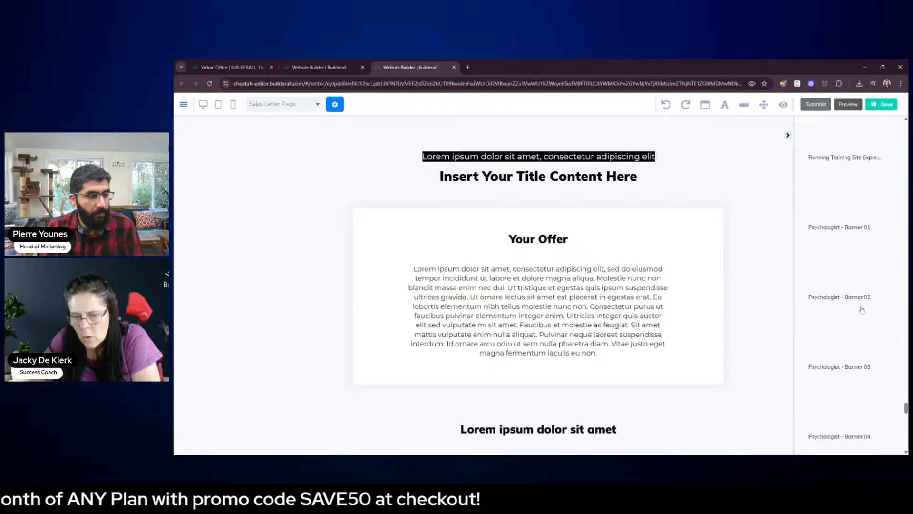
scroll(861, 313, "down", 8)
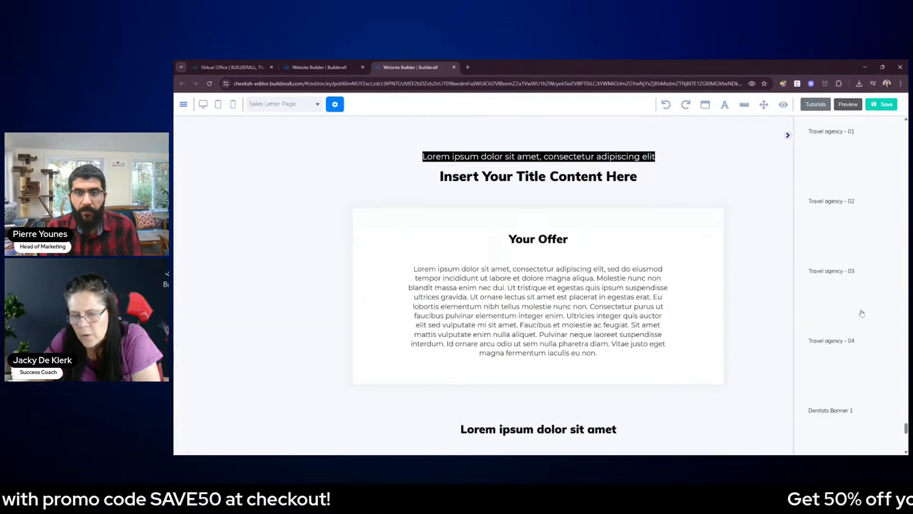
scroll(861, 313, "down", 1)
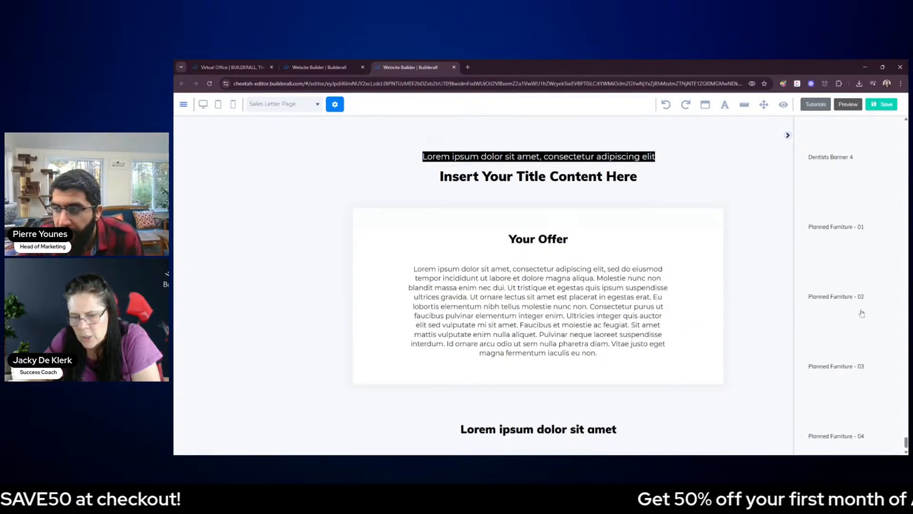
left_click_drag(906, 440, 906, 126)
left_click(807, 187)
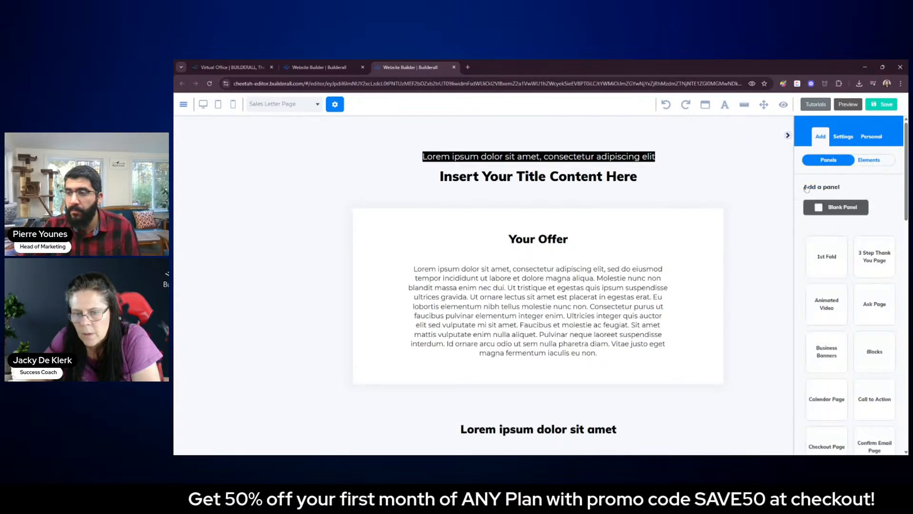
Search the panel categories for a suitable section, check the Daily Deal templates, and return to the category list
scroll(851, 313, "down", 3)
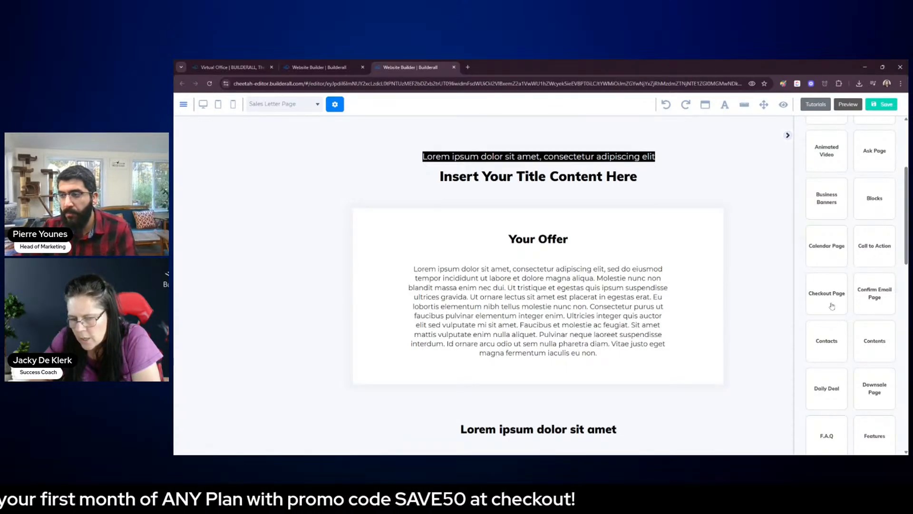
scroll(856, 333, "down", 2)
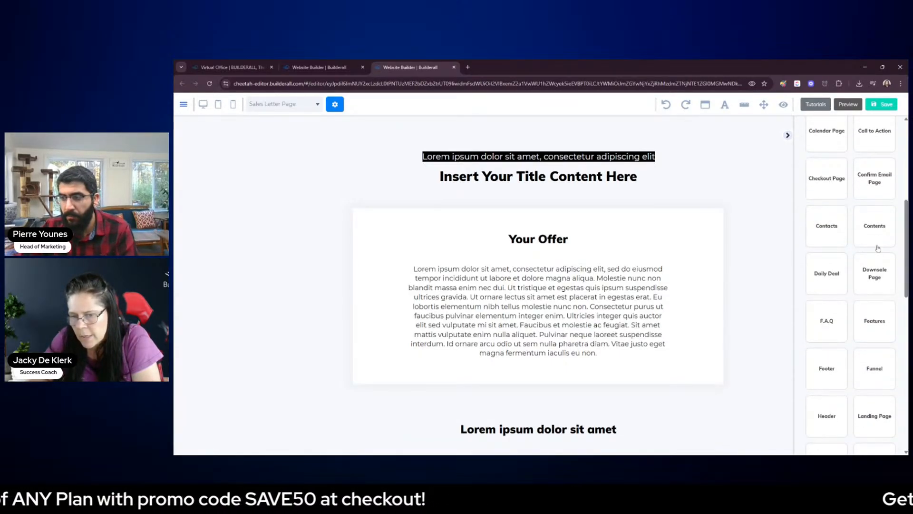
left_click(833, 278)
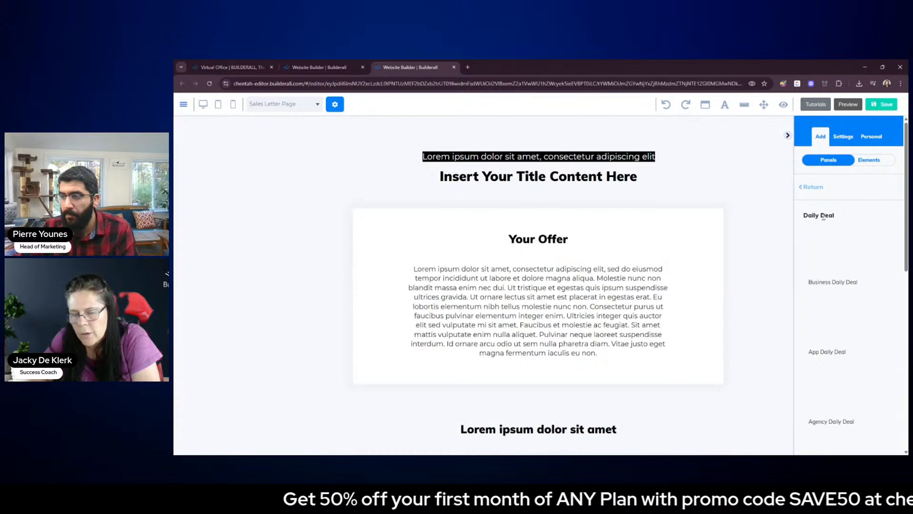
left_click(812, 188)
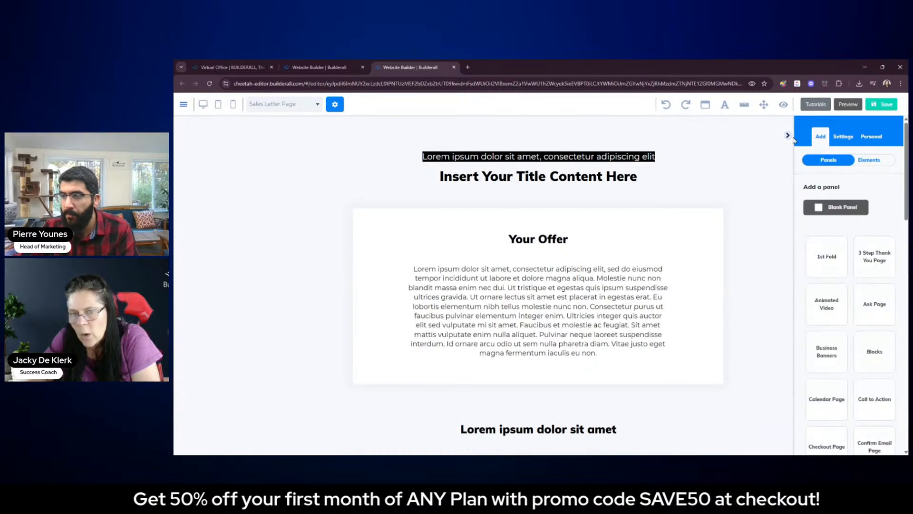
Hide the panel library and review the existing offer and service sections of the Sales Letter Page
left_click(788, 136)
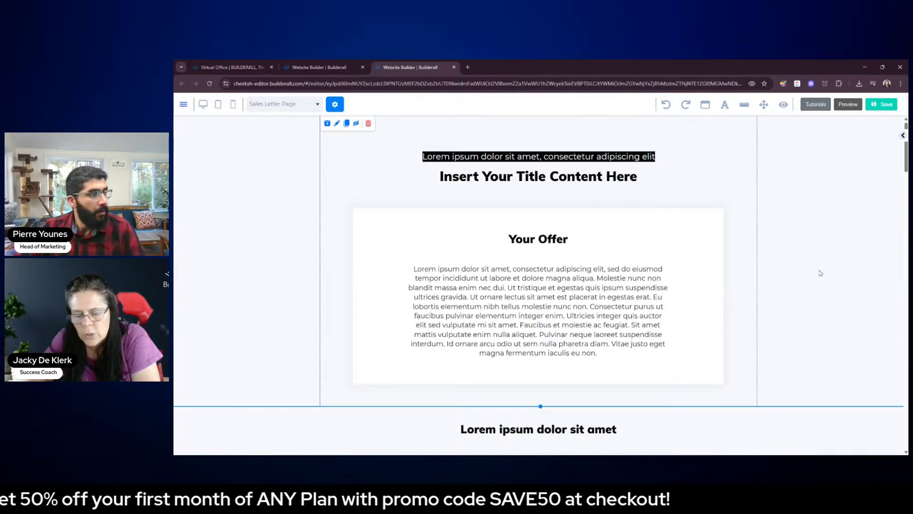
scroll(820, 273, "down", 3)
scroll(823, 280, "down", 5)
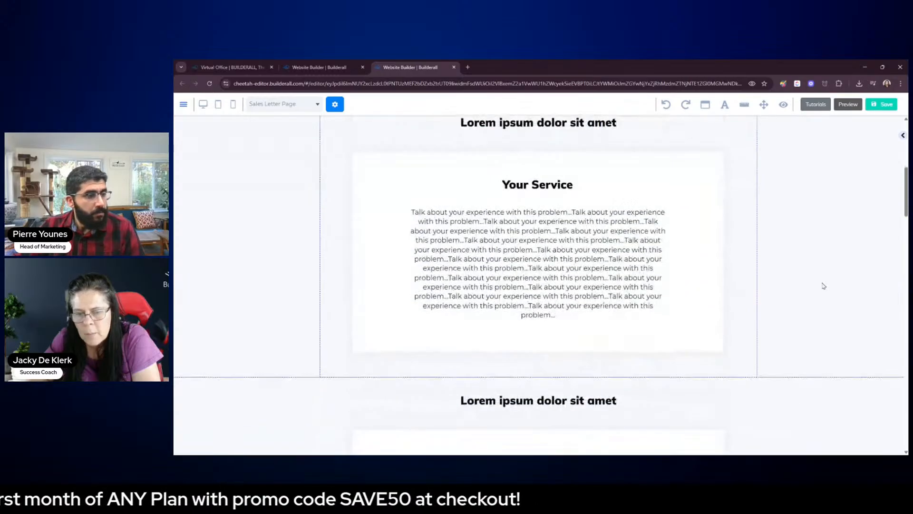
scroll(824, 286, "up", 8)
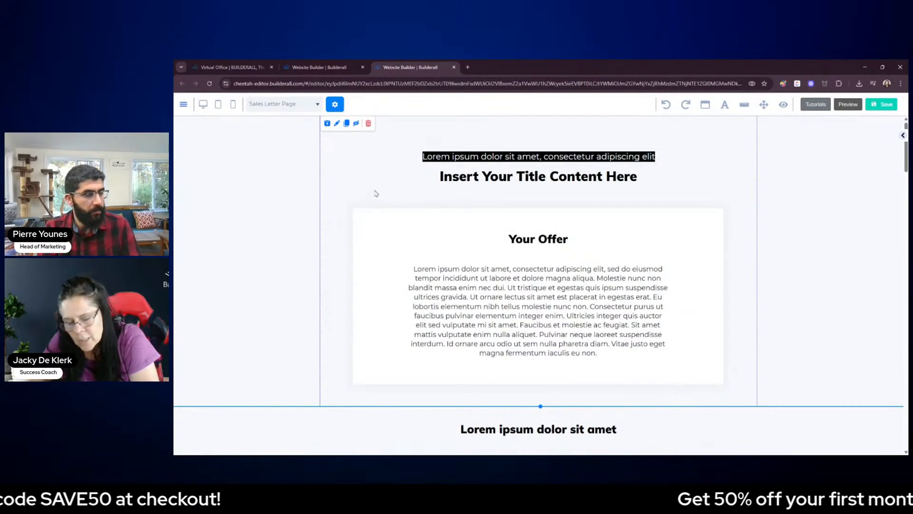
Open the Lead Magnet page for editing from the website's page list and select its dark background panel
left_click(326, 68)
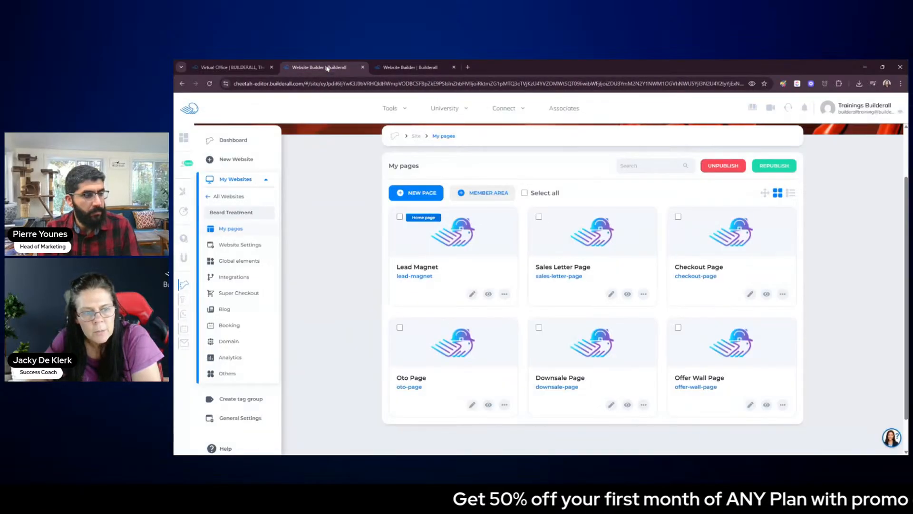
left_click(472, 293)
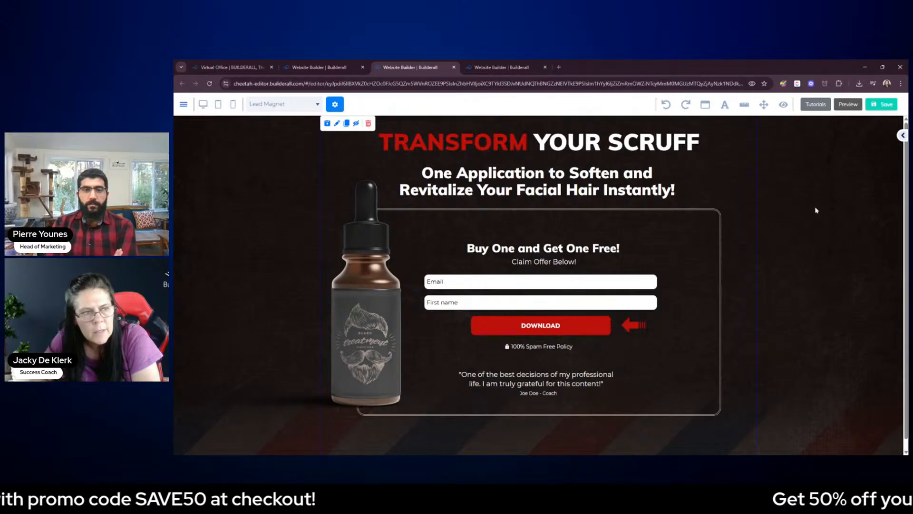
left_click(268, 184)
left_click(285, 159)
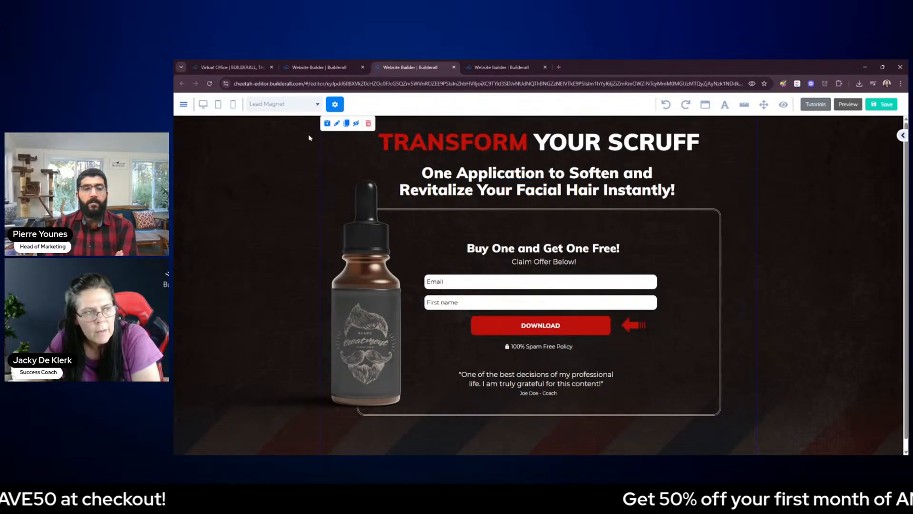
Save the Lead Magnet panel as a personal element named "Beard Treatment Background" and save the page
left_click(327, 124)
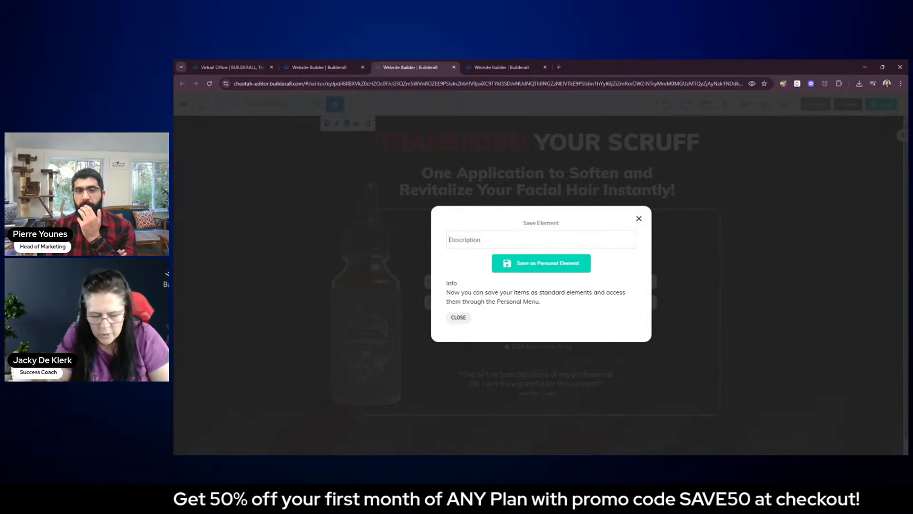
type("Beard Treatment Backg")
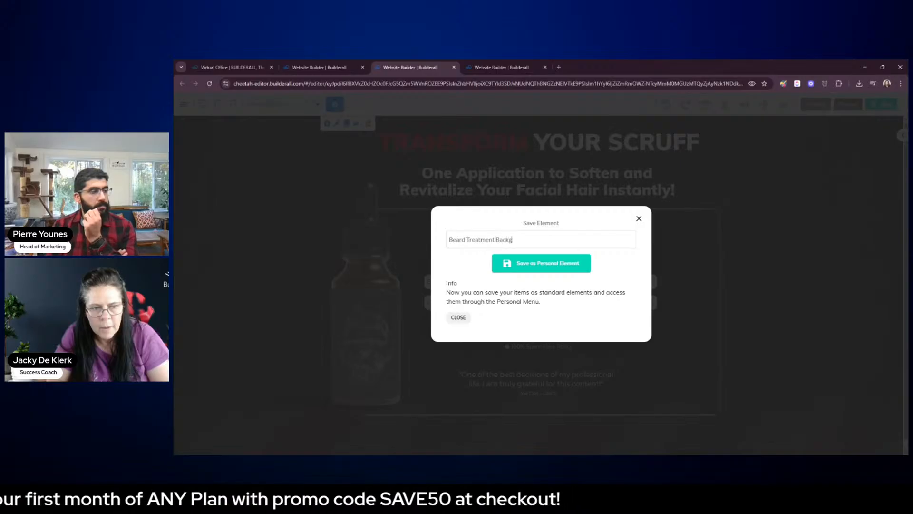
type("round")
left_click(534, 264)
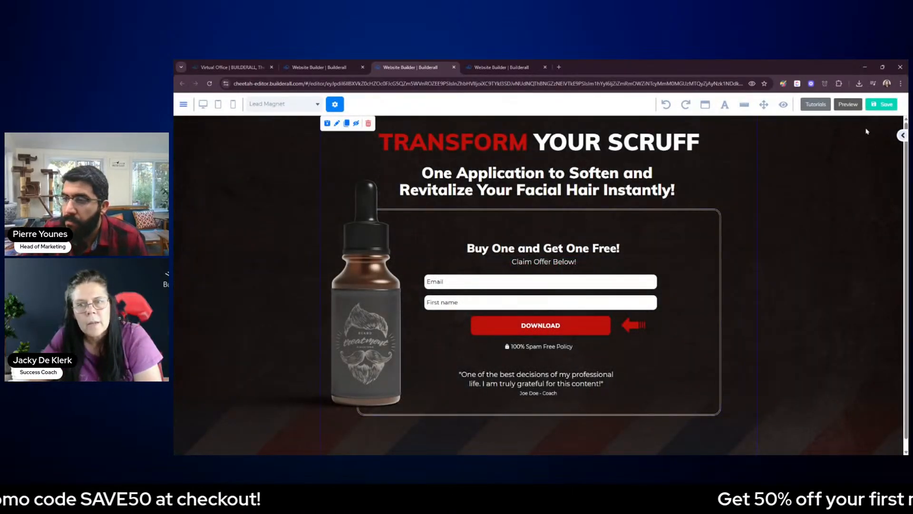
left_click(878, 106)
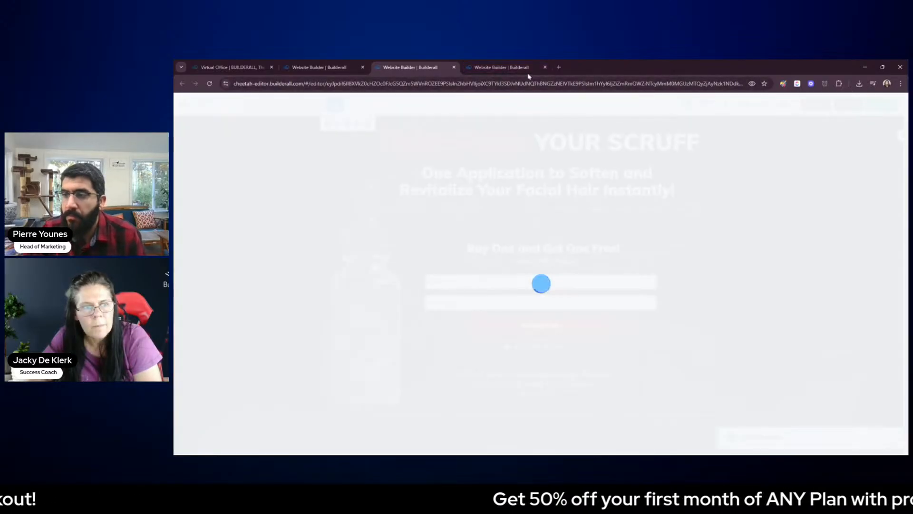
Switch back to the Sales Letter Page and look through the settings of its top panel
left_click(509, 67)
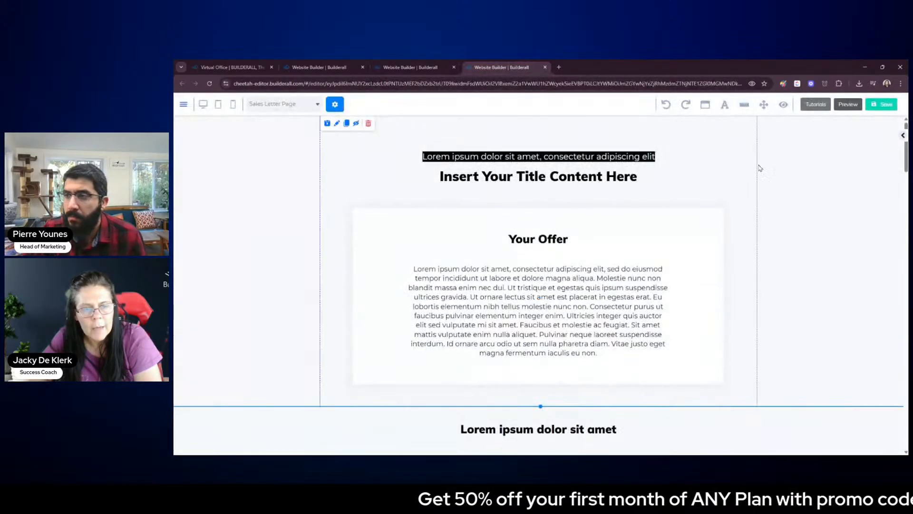
left_click(902, 136)
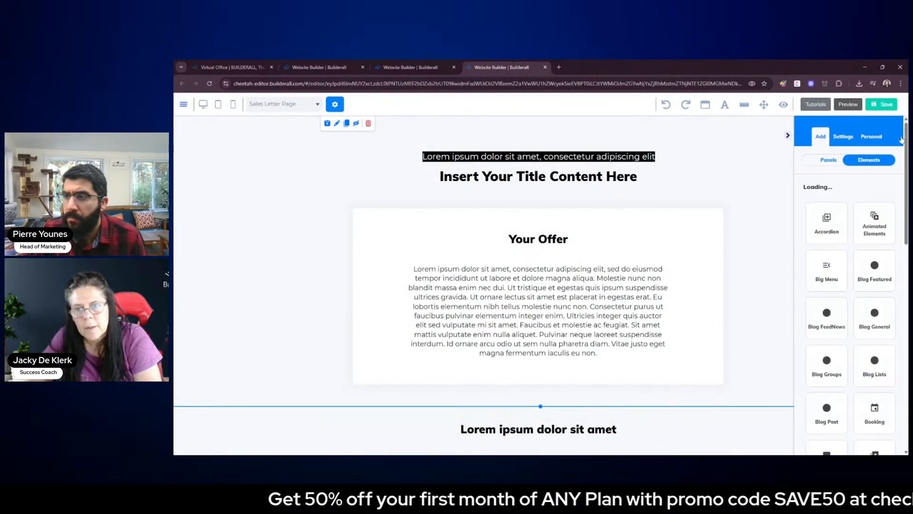
left_click(824, 163)
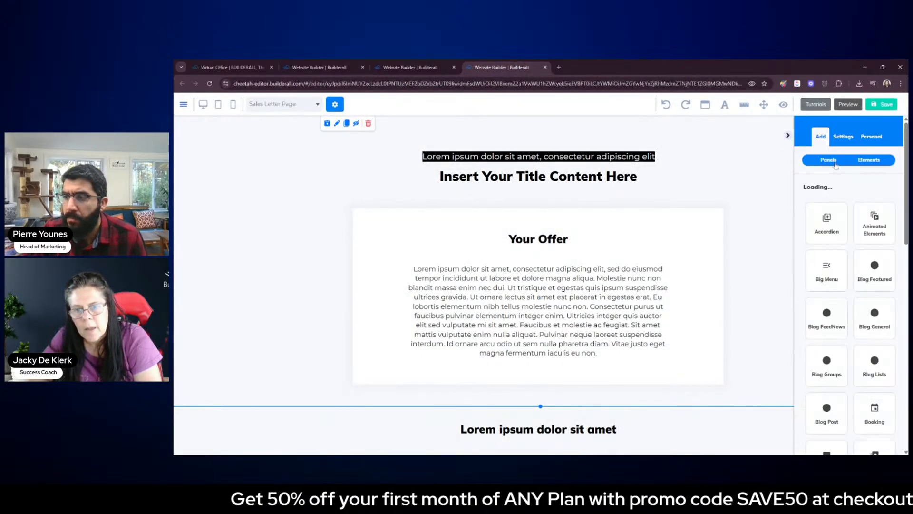
left_click(745, 184)
scroll(832, 188, "down", 10)
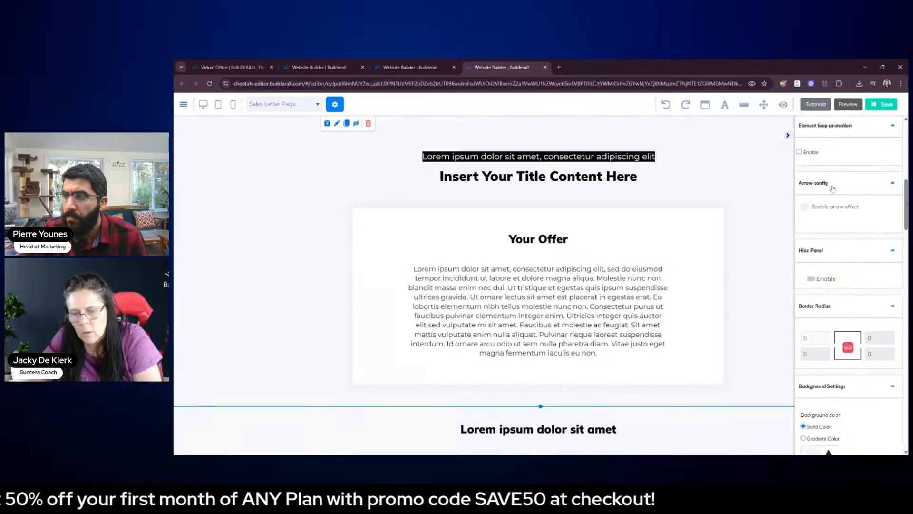
scroll(832, 189, "down", 3)
scroll(842, 181, "up", 7)
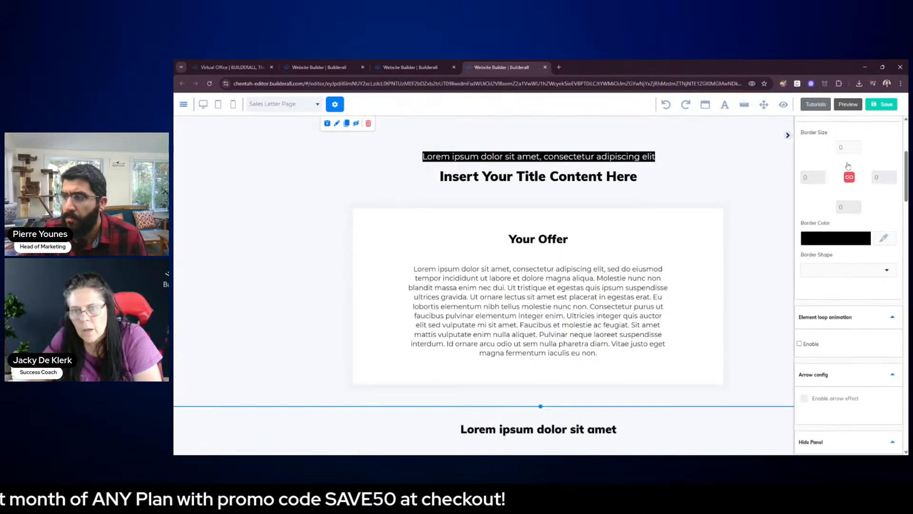
scroll(847, 166, "up", 6)
Look through the saved personal panels for "Beard Treatment Background"
left_click(873, 137)
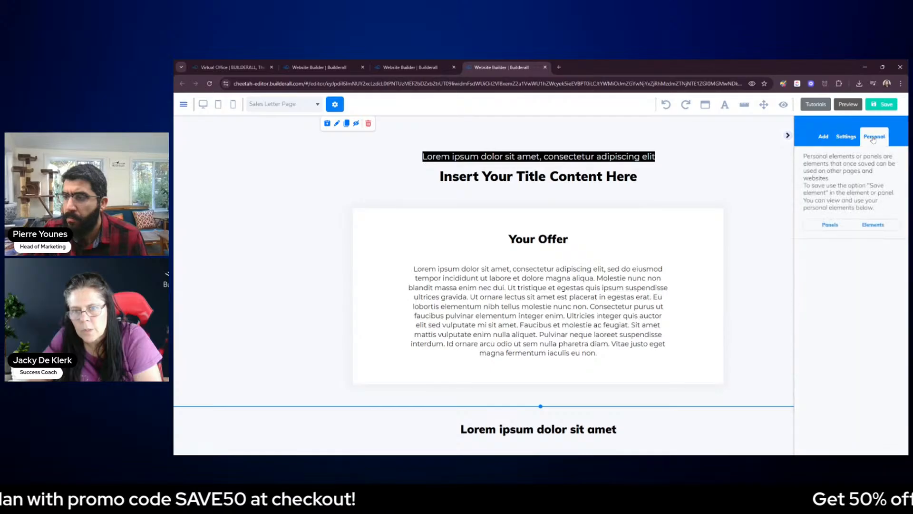
left_click(832, 225)
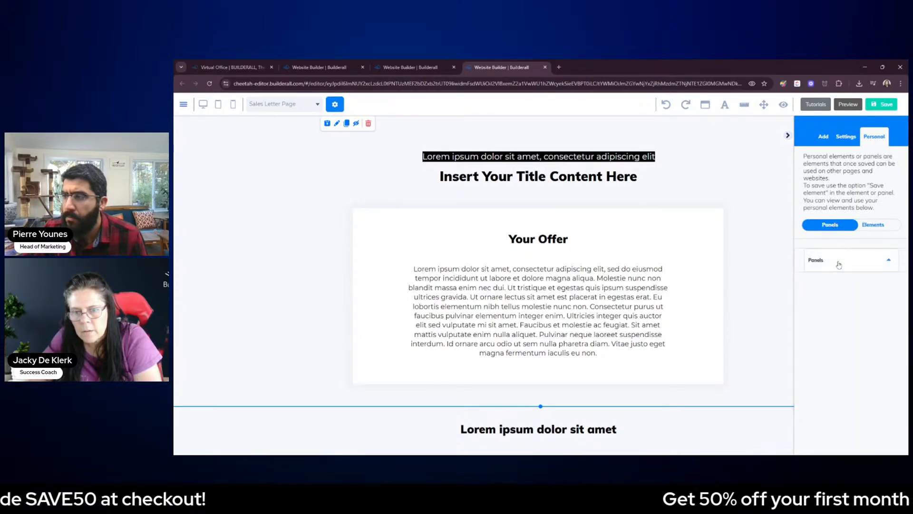
scroll(843, 276, "down", 5)
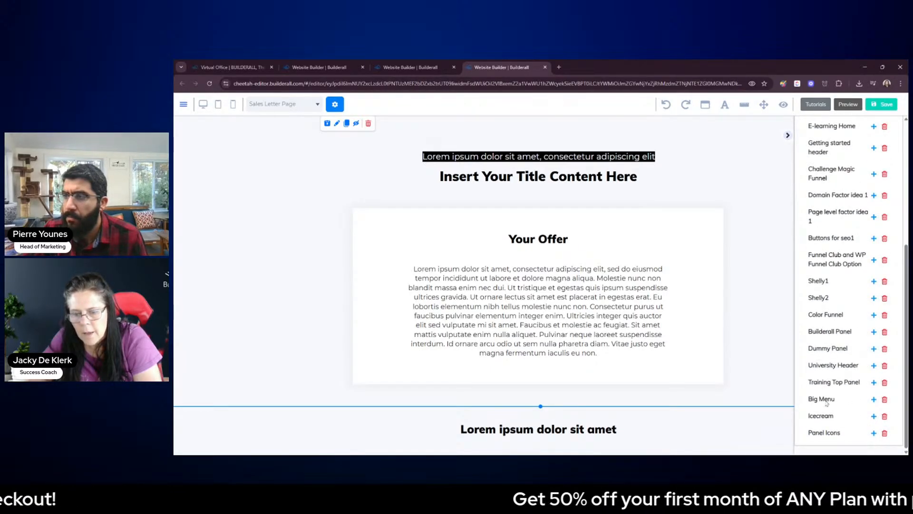
left_click(784, 261)
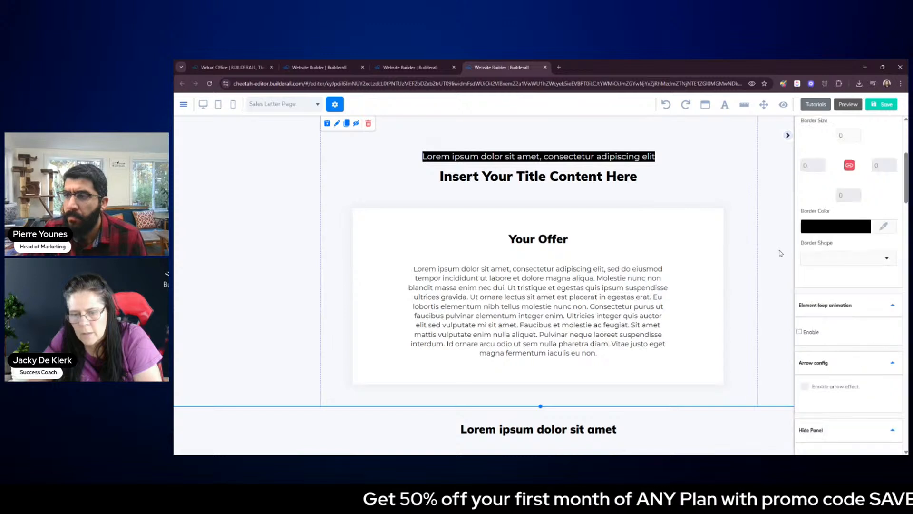
Save the Sales Letter Page without publishing the site, and recheck the personal panels and elements for the saved background
left_click(883, 104)
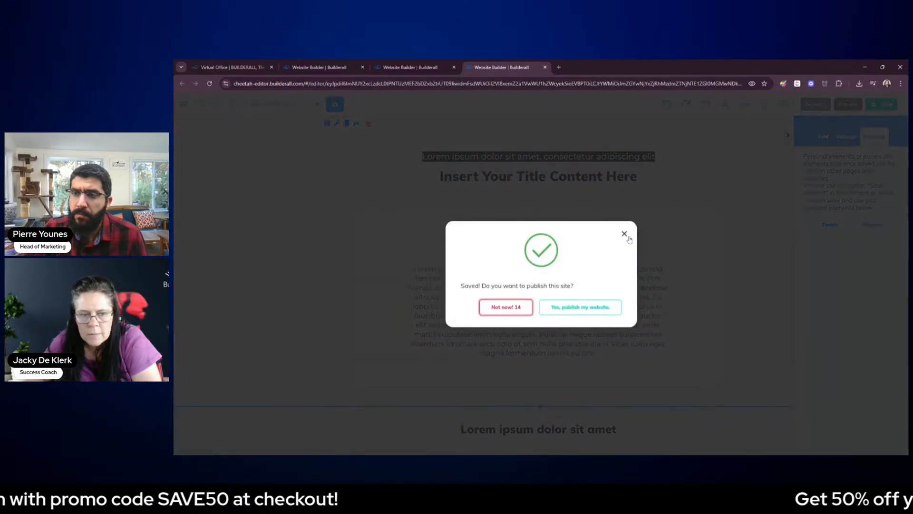
left_click(624, 234)
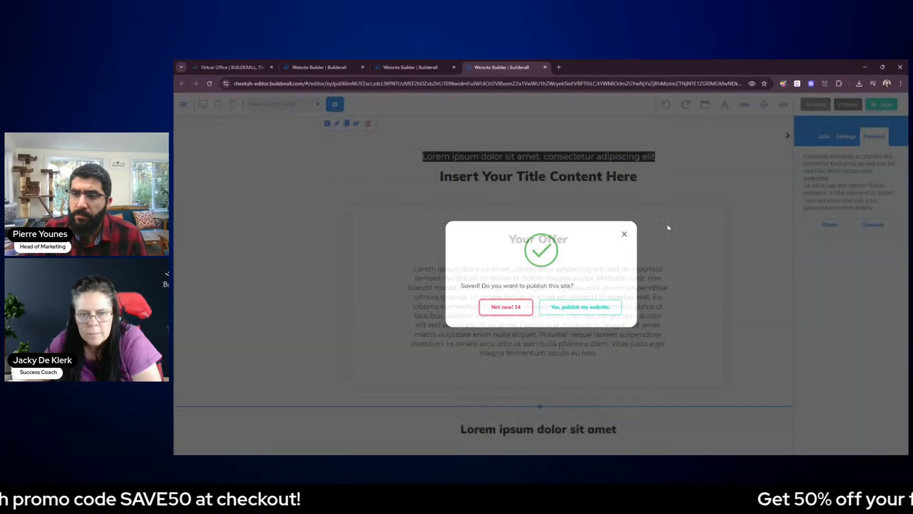
left_click(832, 231)
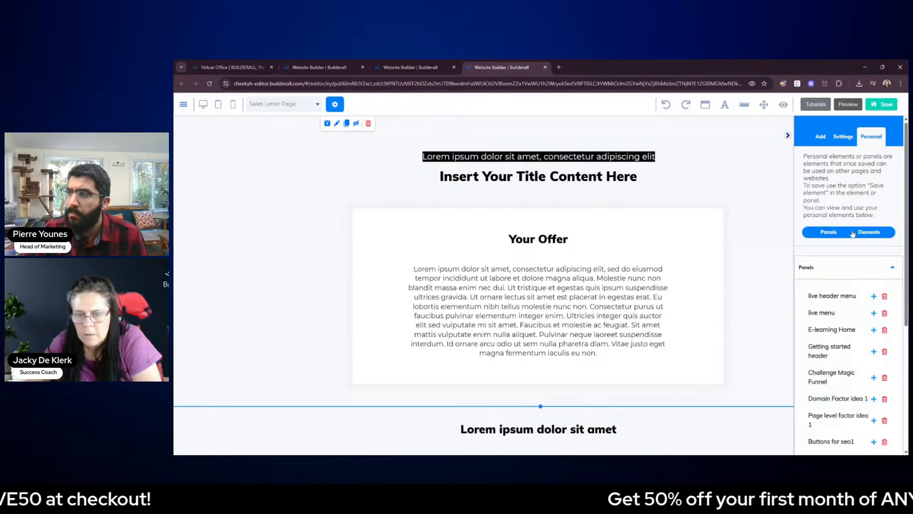
scroll(833, 231, "down", 1)
scroll(855, 354, "down", 5)
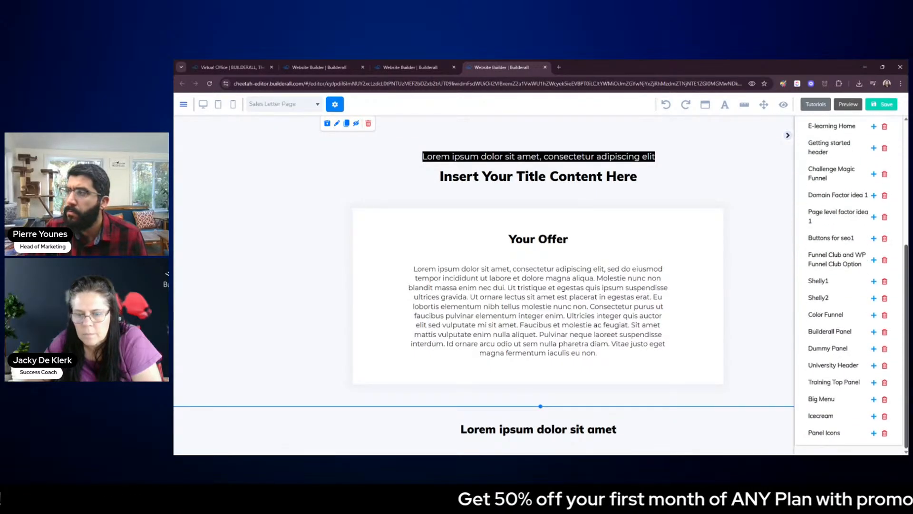
scroll(849, 354, "up", 6)
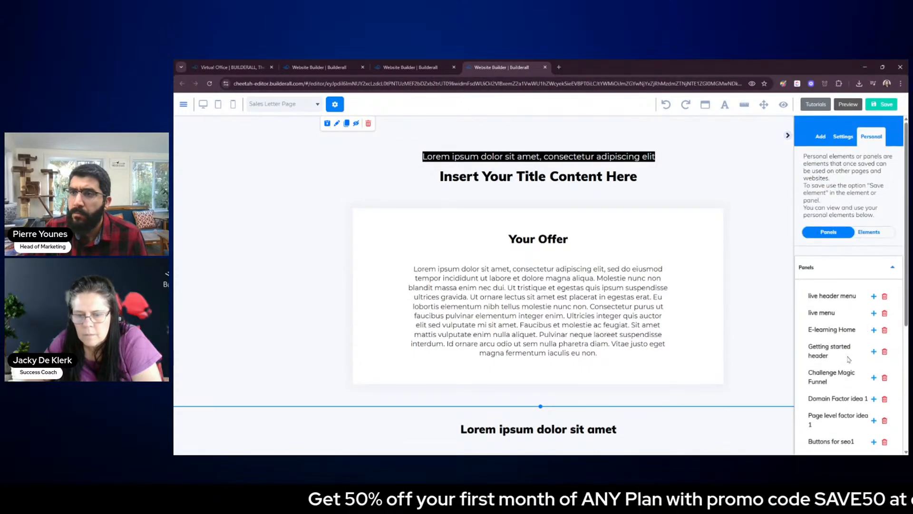
left_click(868, 232)
left_click(828, 232)
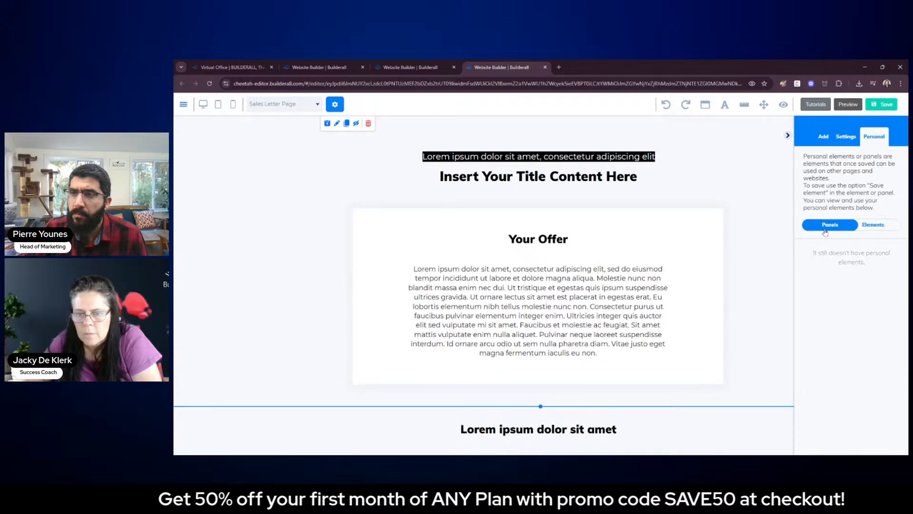
Switch to the Lead Magnet page, save its panel as a personal element named "Website Beard Panel", and save the page
left_click(754, 243)
left_click(410, 67)
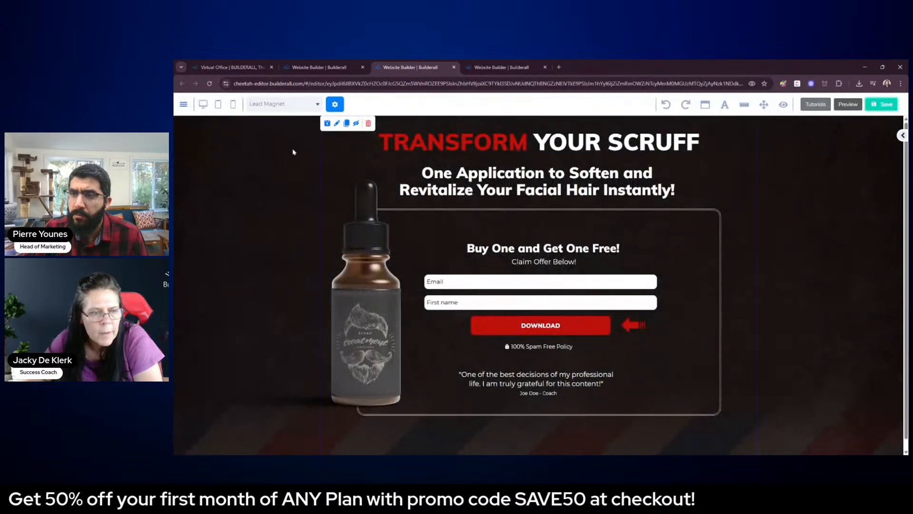
left_click(327, 124)
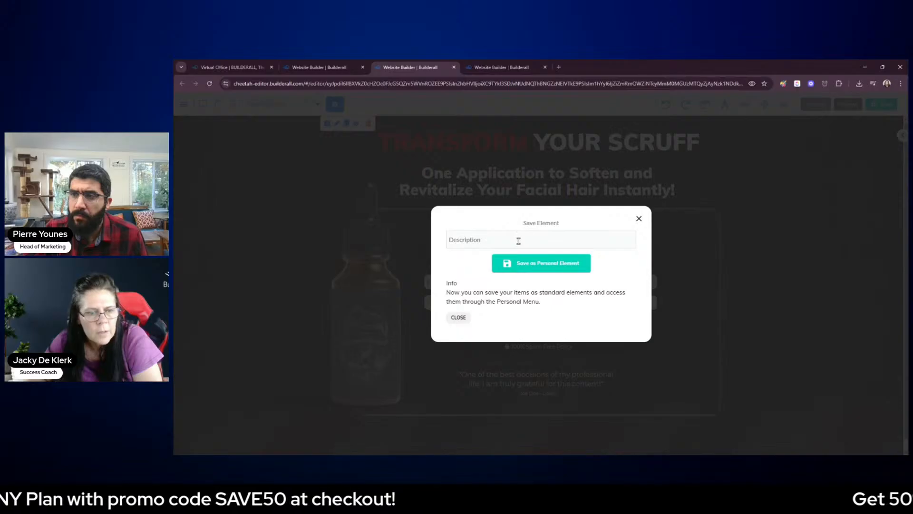
type("Website Beard Panel")
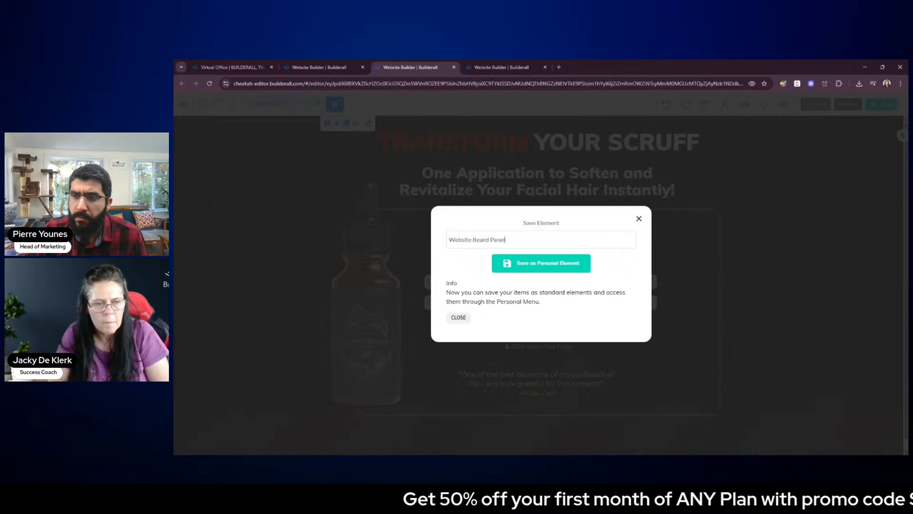
left_click(534, 264)
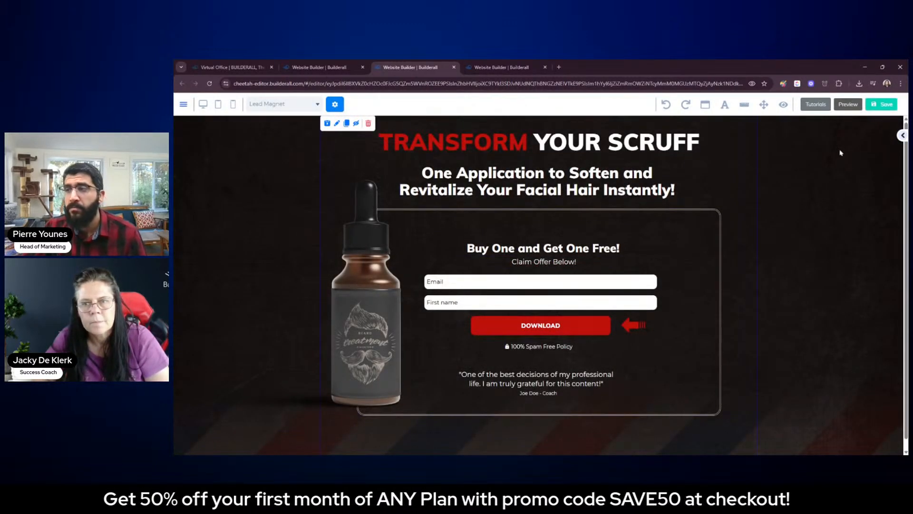
left_click(884, 107)
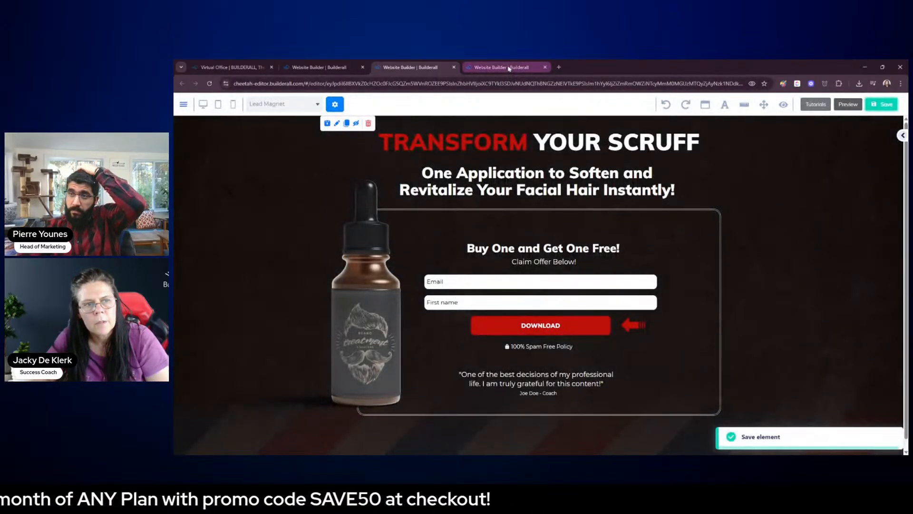
Return to the Sales Letter Page and save it without publishing the site
left_click(508, 67)
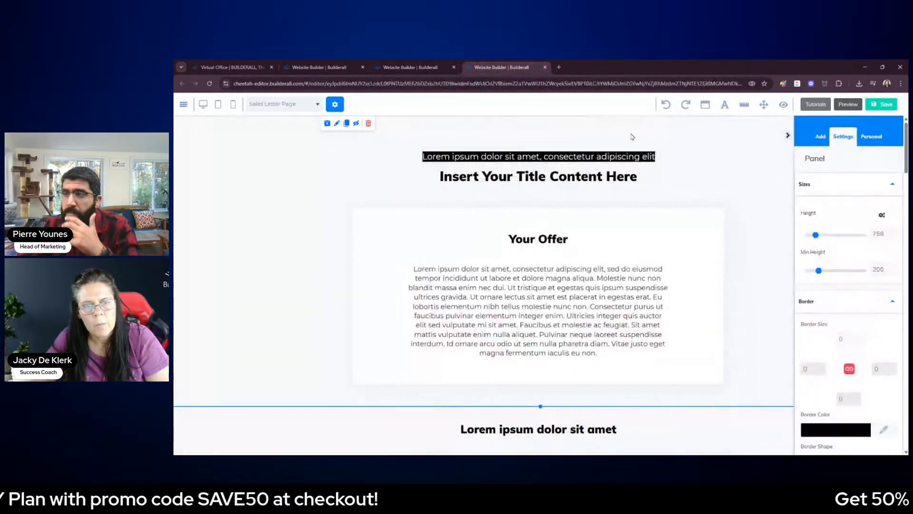
left_click(881, 104)
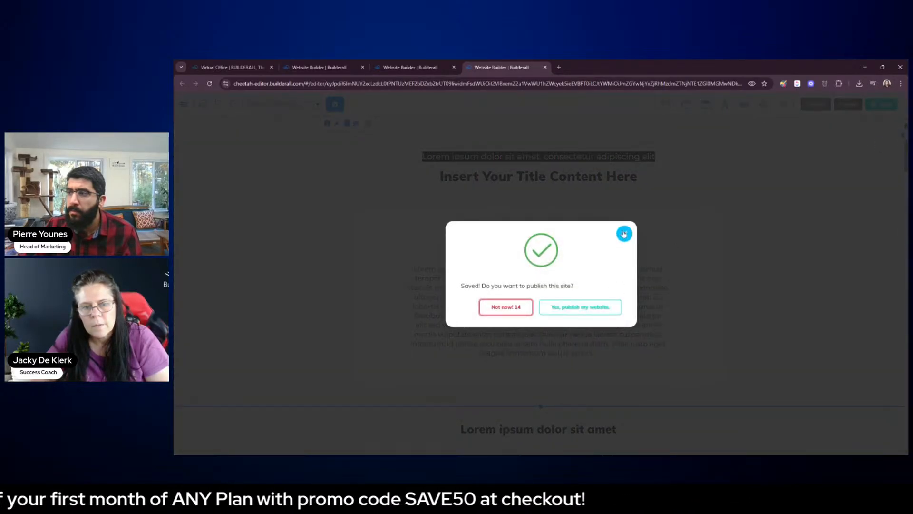
left_click(624, 233)
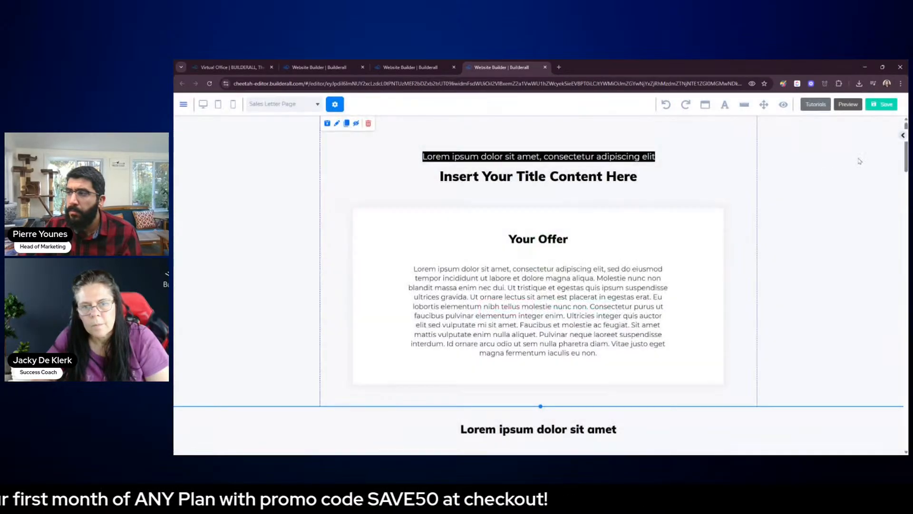
Add the saved personal panel "Beard Treatment Background" to the Sales Letter Page
left_click(902, 136)
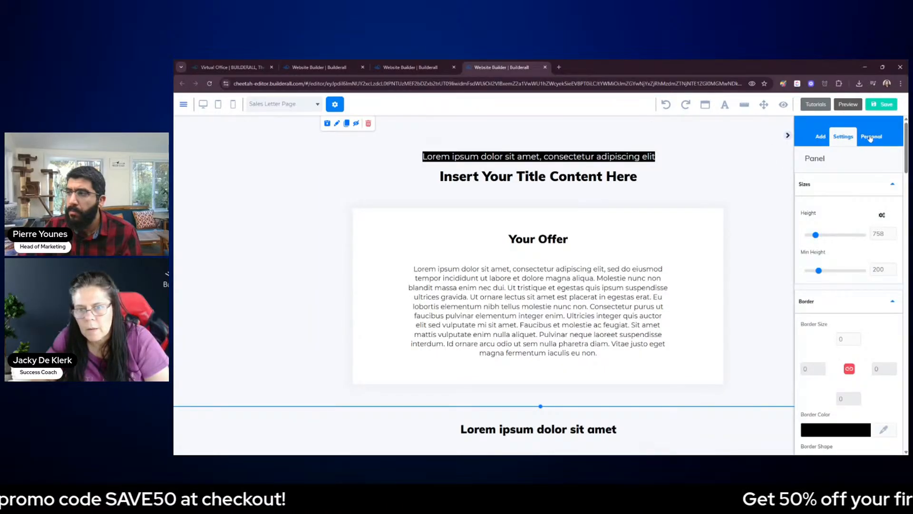
left_click(870, 137)
left_click(831, 225)
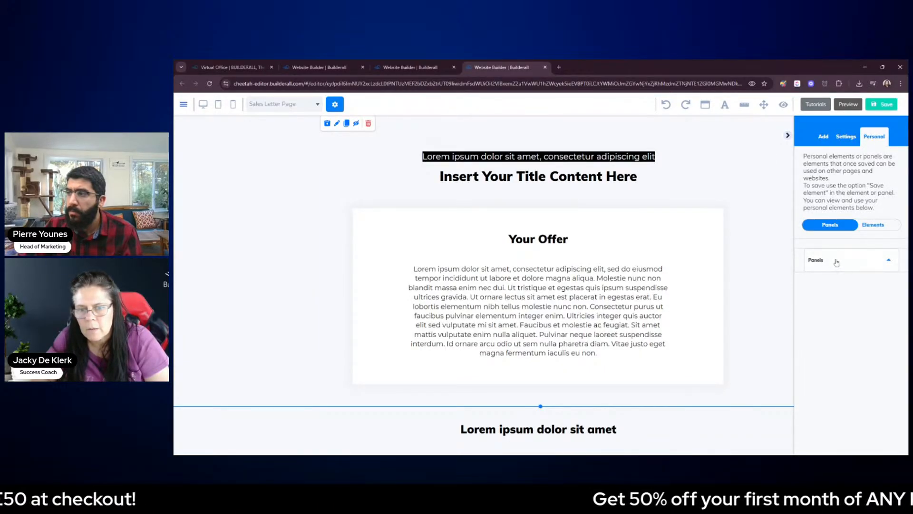
left_click(836, 262)
scroll(834, 286, "down", 6)
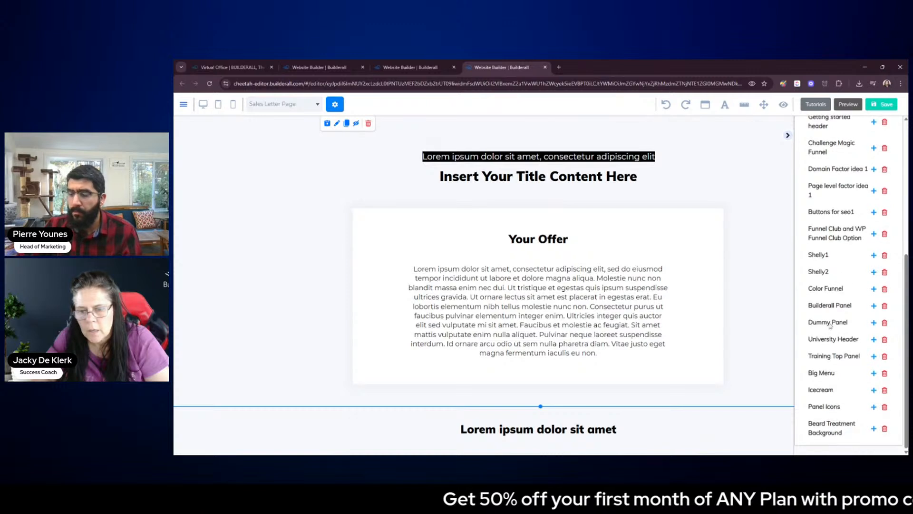
left_click(873, 428)
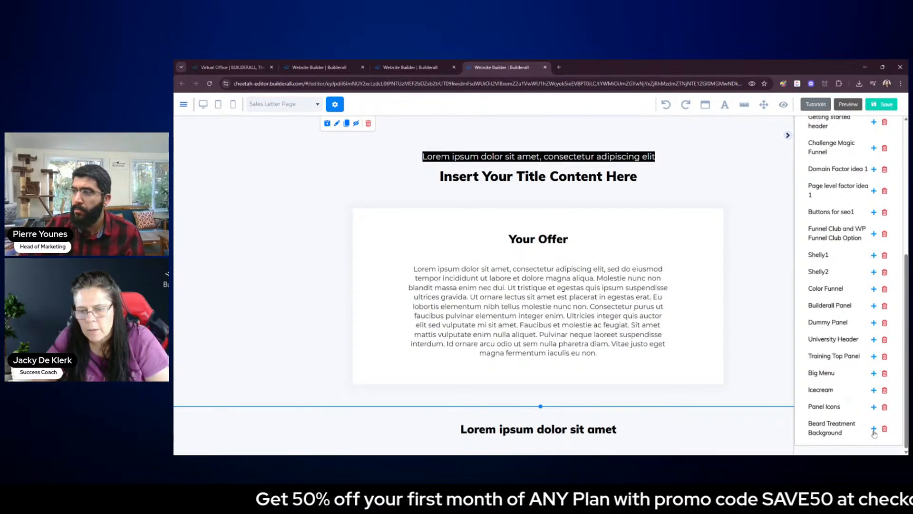
left_click(788, 136)
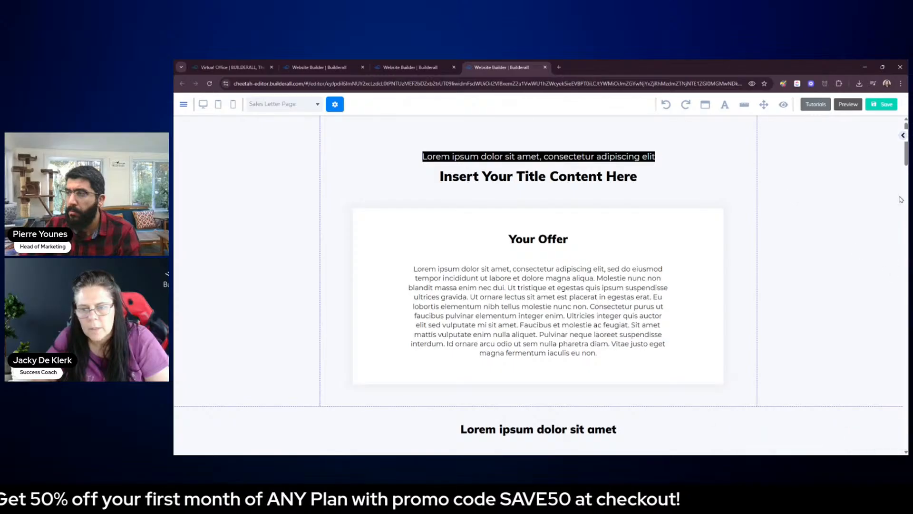
Move the added dark beard treatment panel from last to first place in the Sales Letter Page's panel order
left_click_drag(907, 157, 907, 437)
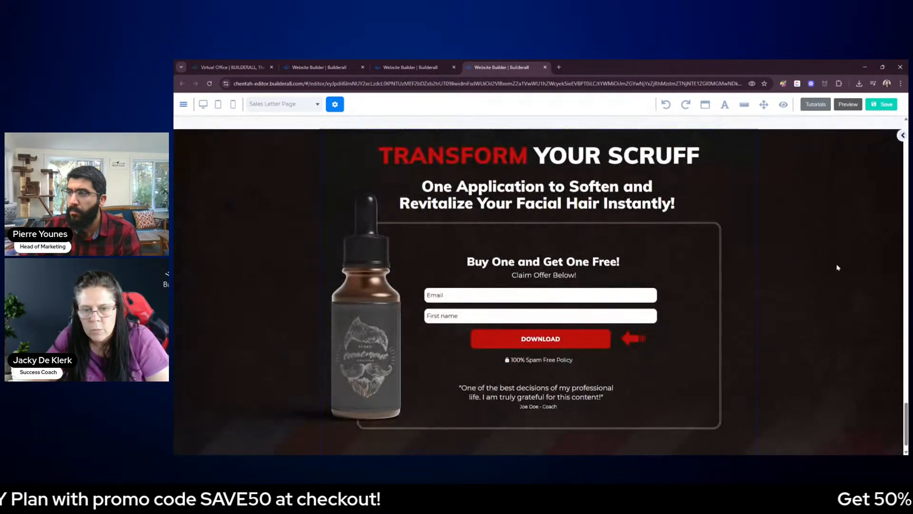
left_click(837, 266)
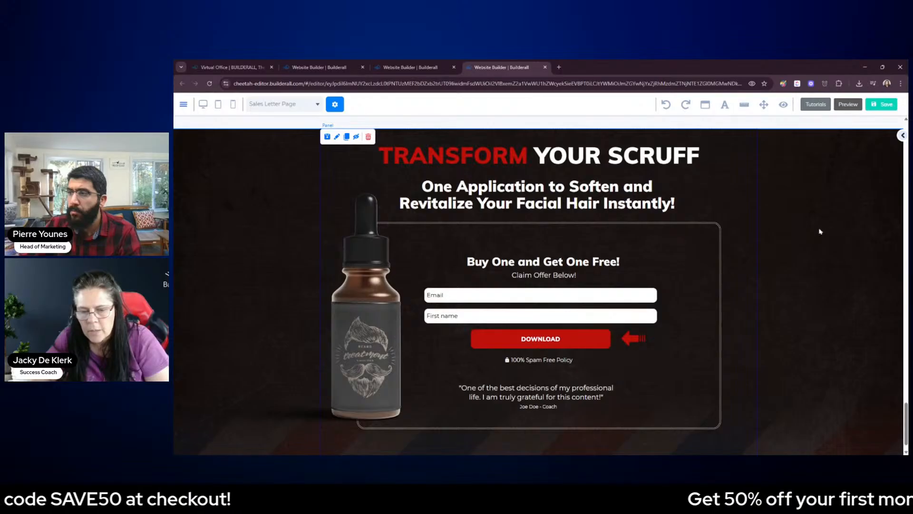
scroll(820, 231, "down", 2)
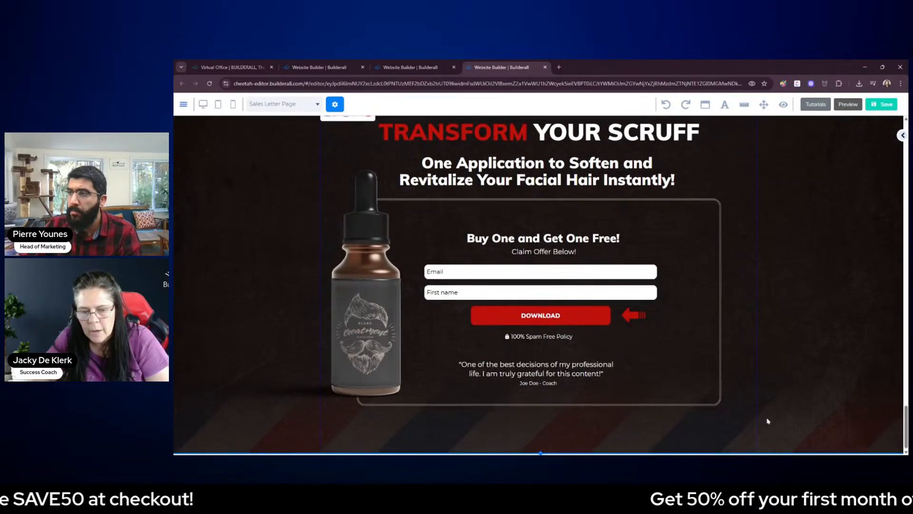
left_click(764, 105)
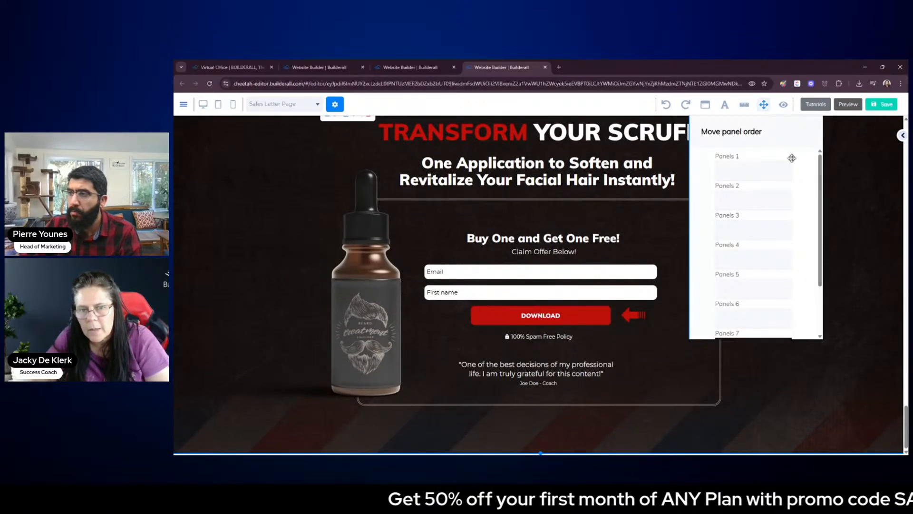
left_click_drag(820, 166, 834, 225)
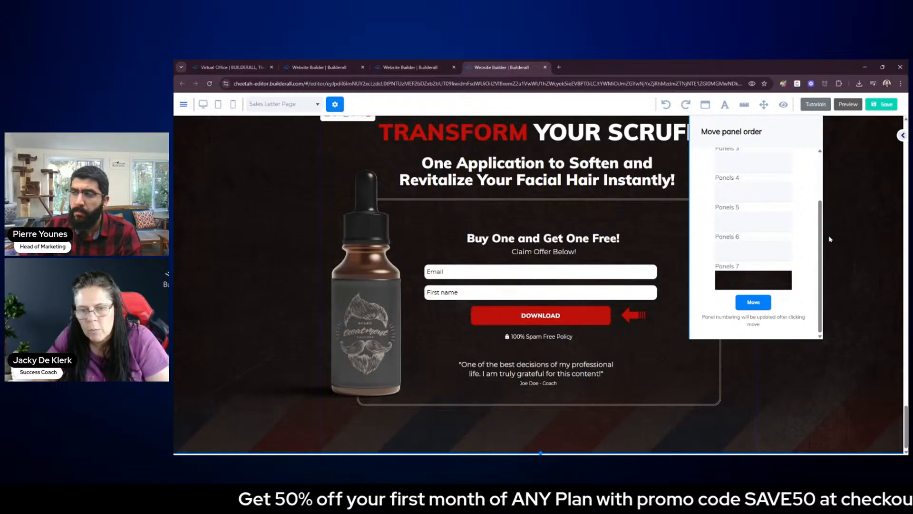
left_click_drag(780, 280, 773, 189)
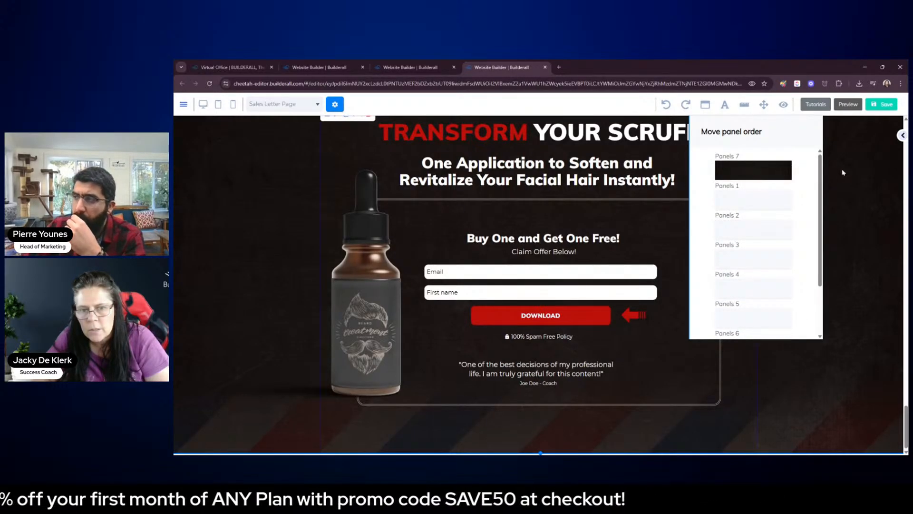
left_click(763, 104)
left_click(764, 104)
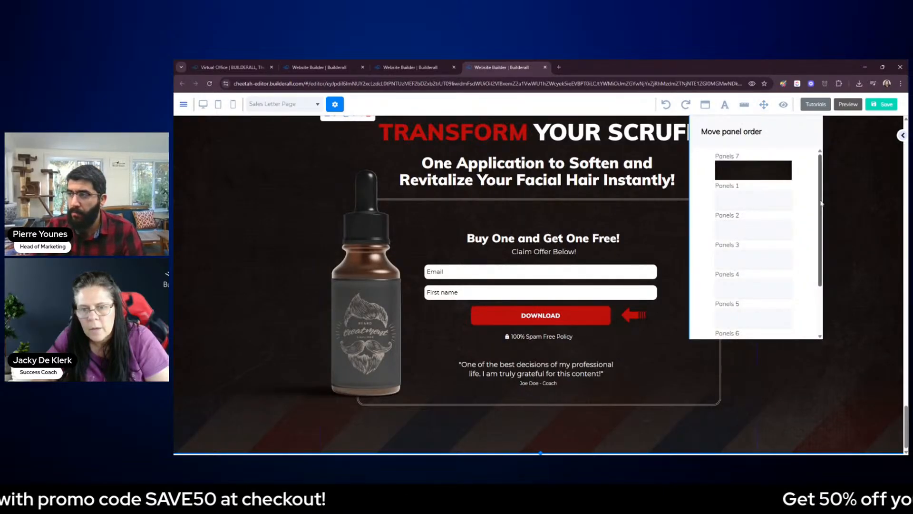
scroll(756, 257, "down", 2)
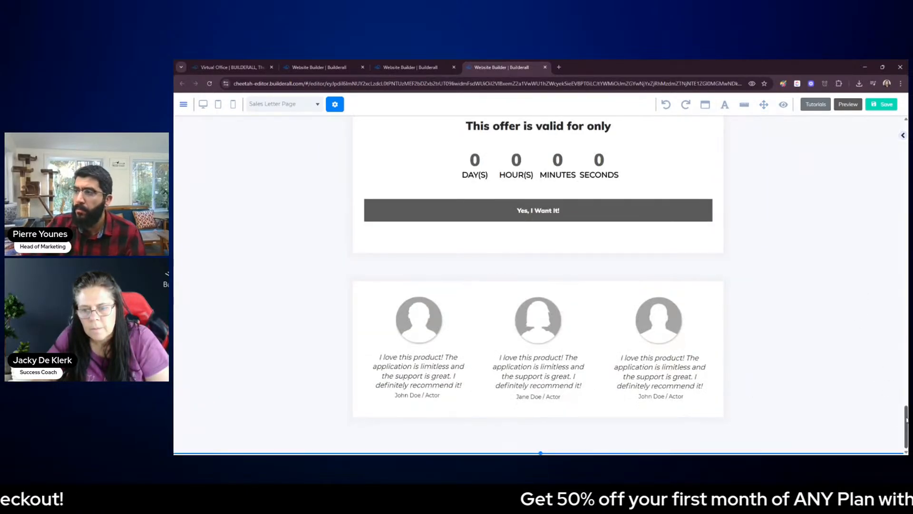
left_click_drag(906, 421, 907, 226)
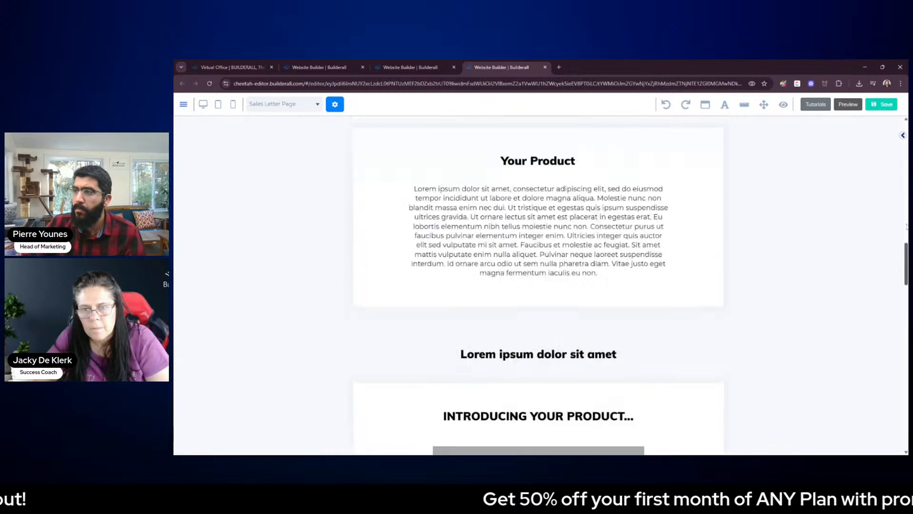
left_click_drag(906, 264, 906, 142)
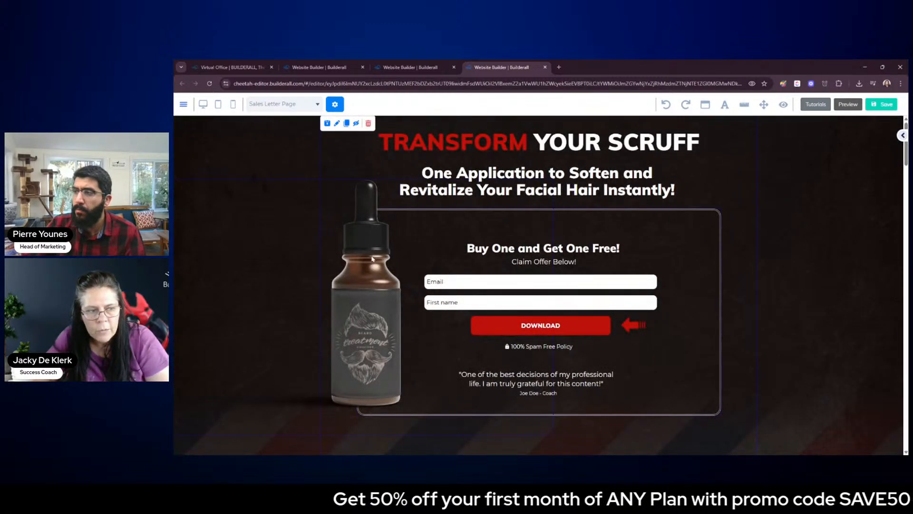
Move the bottle image out to the left of the outlined box and delete the "Buy One and Get One Free!" heading
left_click_drag(353, 279, 232, 280)
left_click(699, 264)
left_click(604, 252)
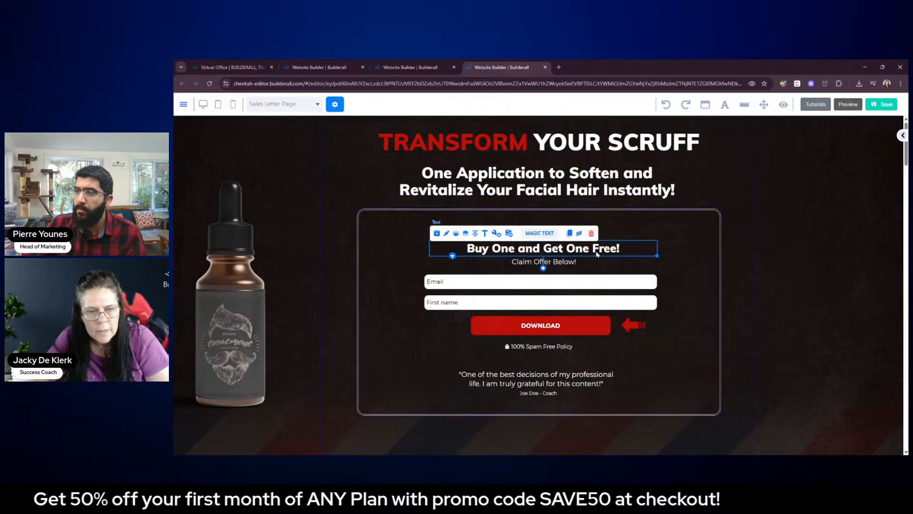
left_click(591, 233)
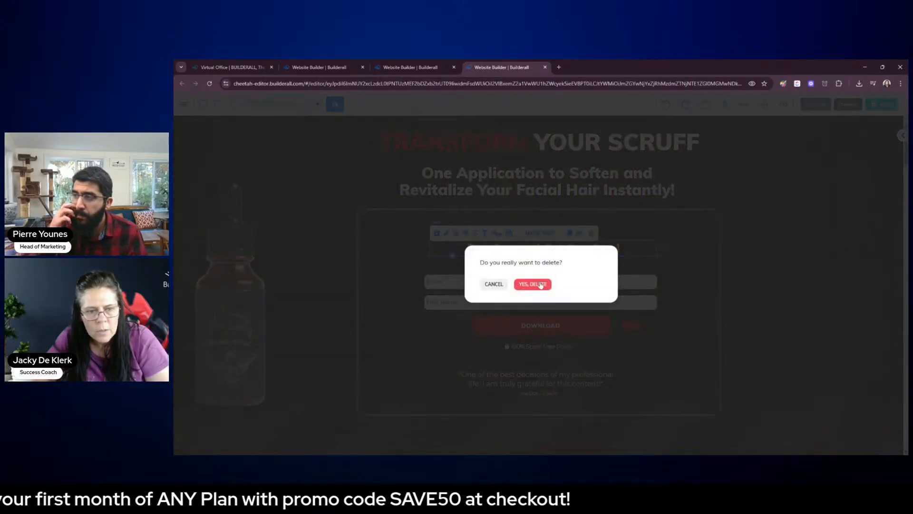
left_click(540, 285)
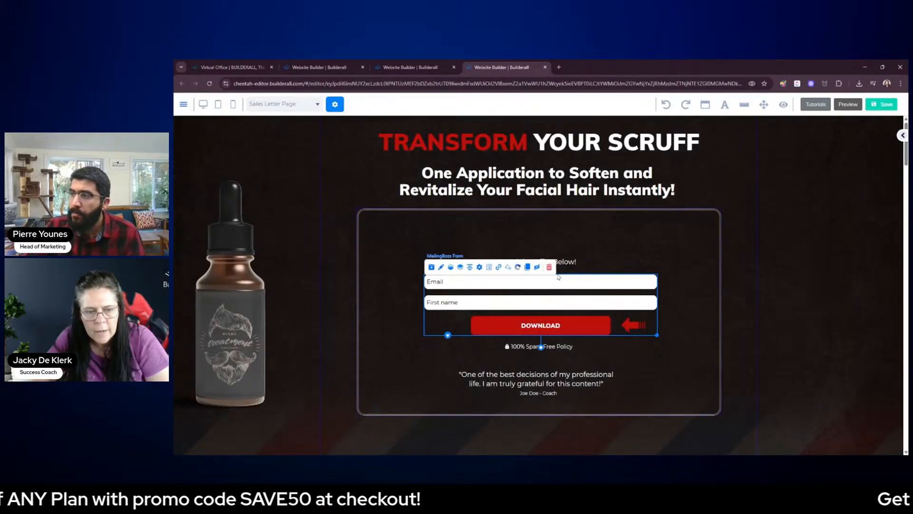
Delete the email and first name opt-in form and the "Claim Offer Below!" text from the box
left_click(548, 267)
left_click(532, 285)
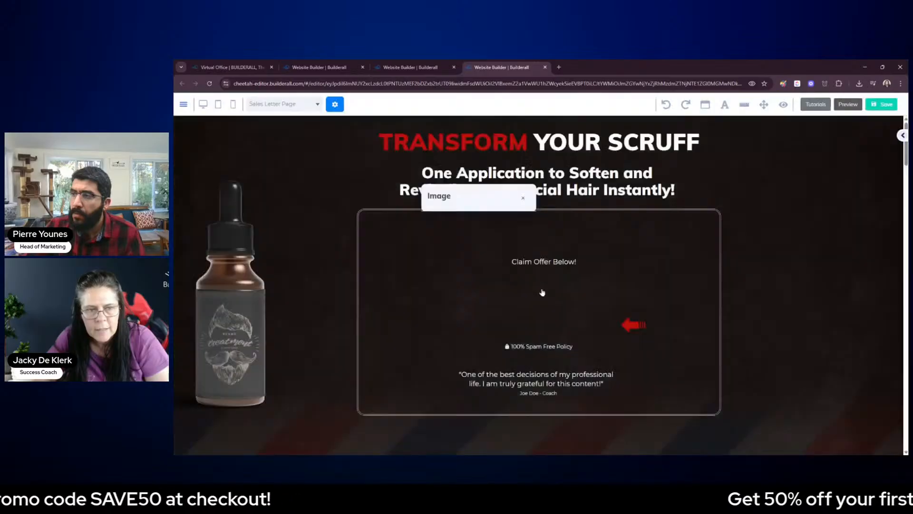
left_click(556, 263)
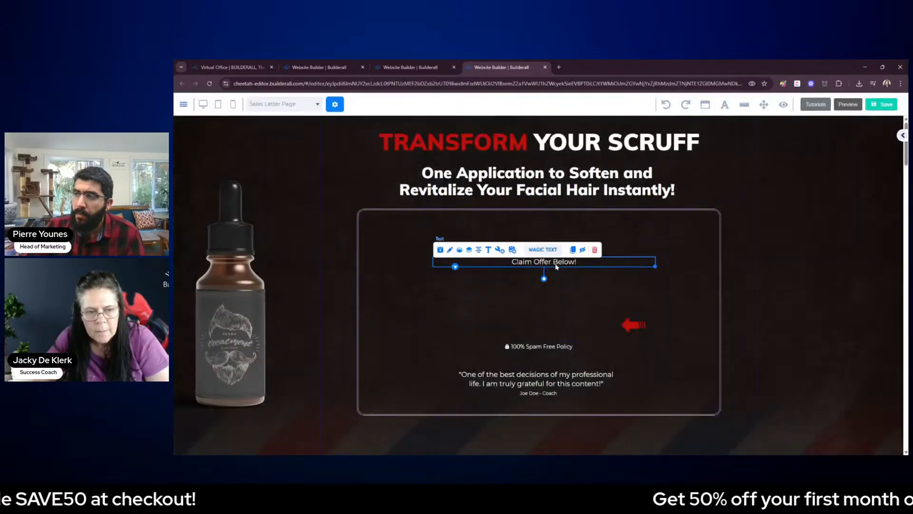
left_click(595, 253)
Delete the testimonial quote and the "100% Spam Free Policy" text from the box
left_click(564, 379)
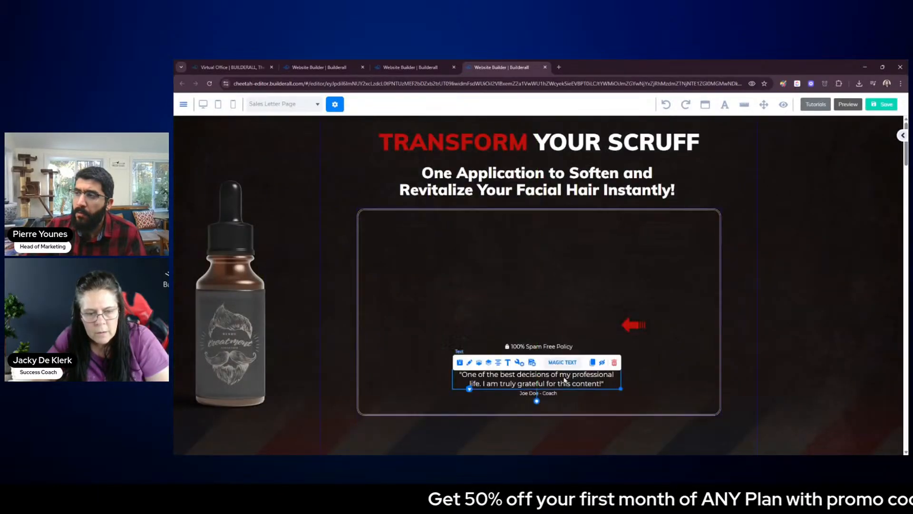
left_click(613, 363)
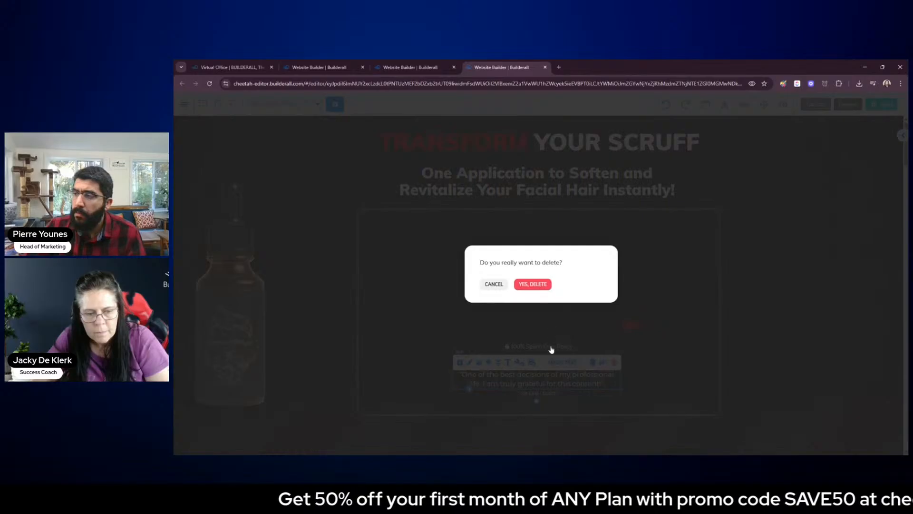
key("Return")
left_click(550, 349)
left_click(623, 335)
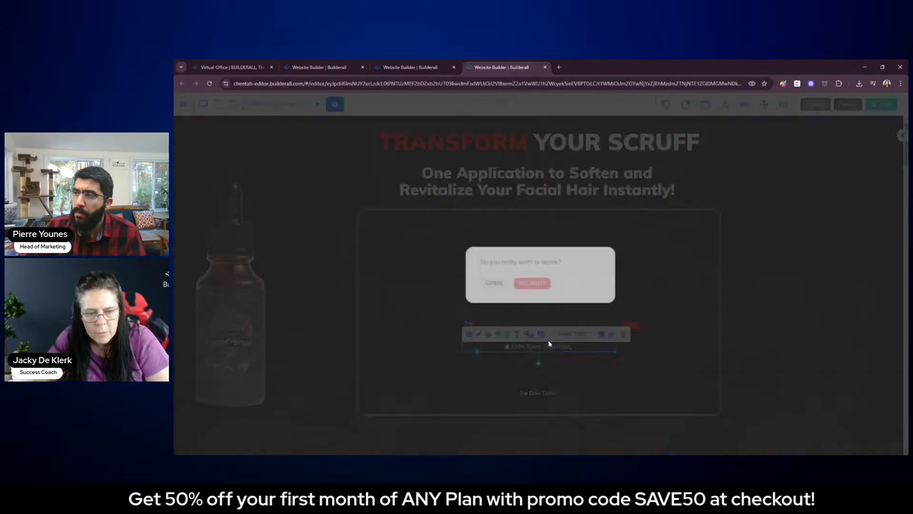
left_click(533, 286)
Delete the red arrow image and the testimonial author line, leaving the outlined box empty
left_click(634, 328)
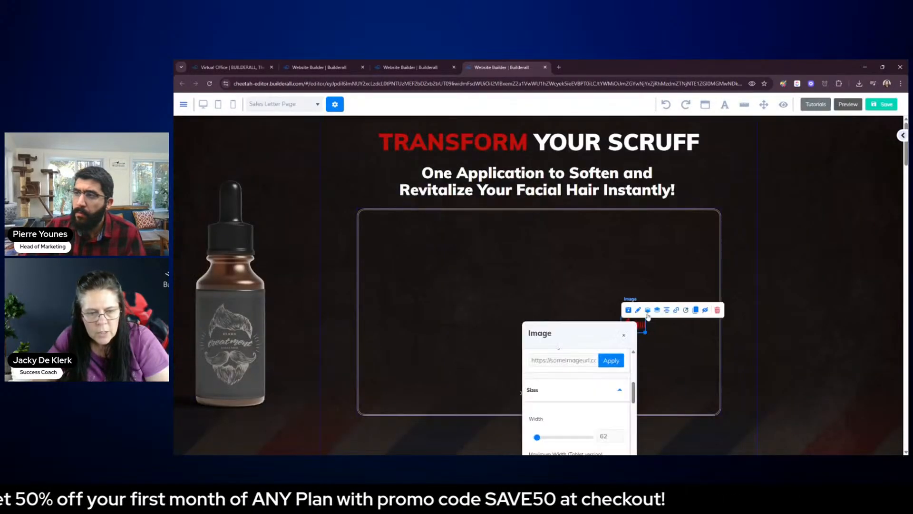
left_click(717, 310)
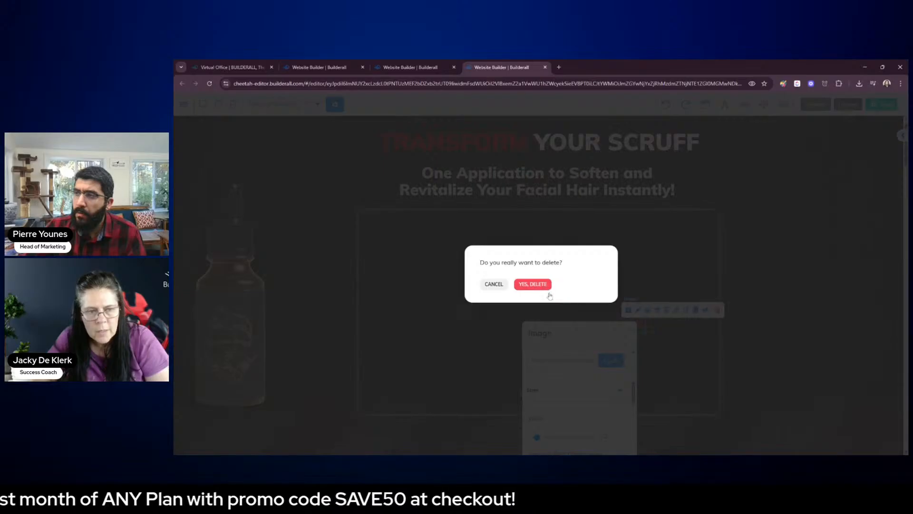
left_click(547, 288)
left_click(544, 392)
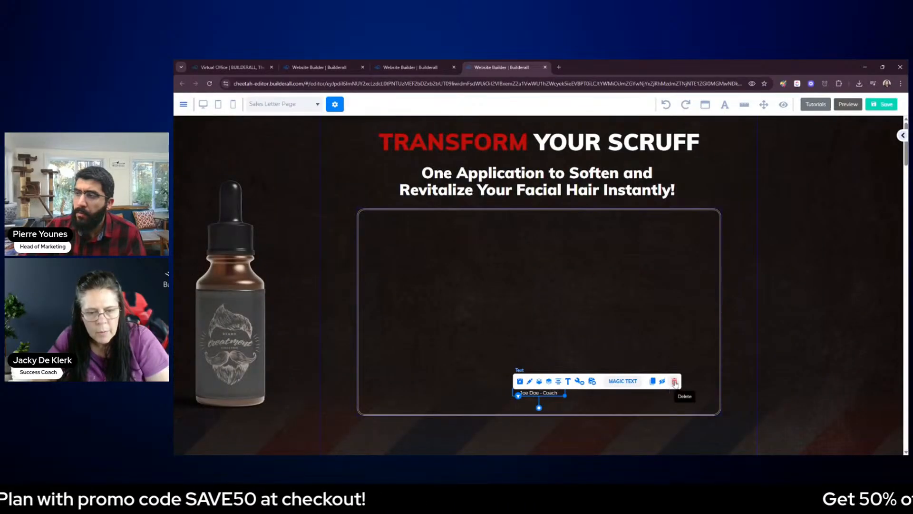
left_click(675, 382)
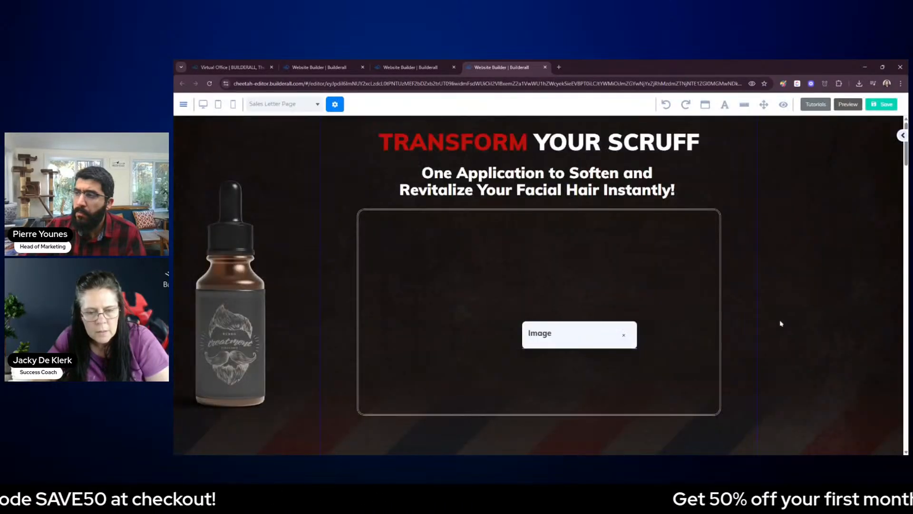
Delete the empty outlined box from the dark panel of the Sales Letter Page
left_click(720, 327)
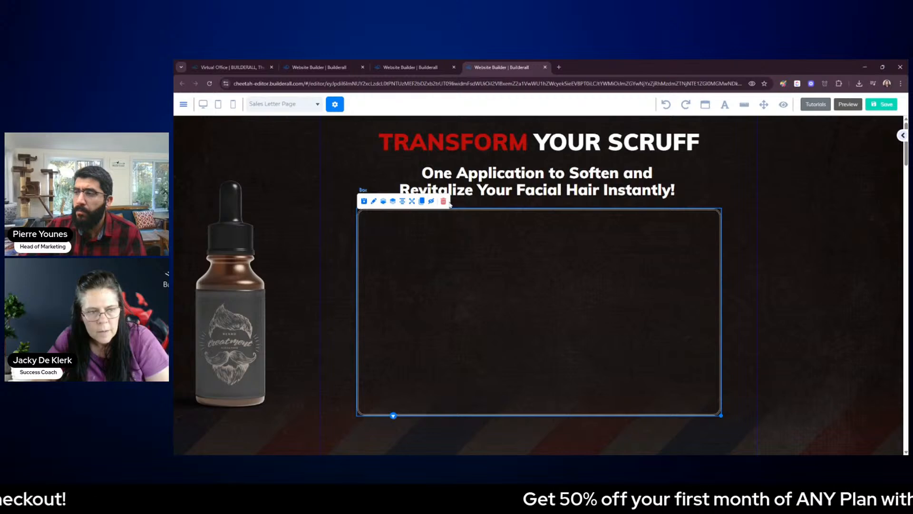
left_click(443, 201)
left_click(533, 283)
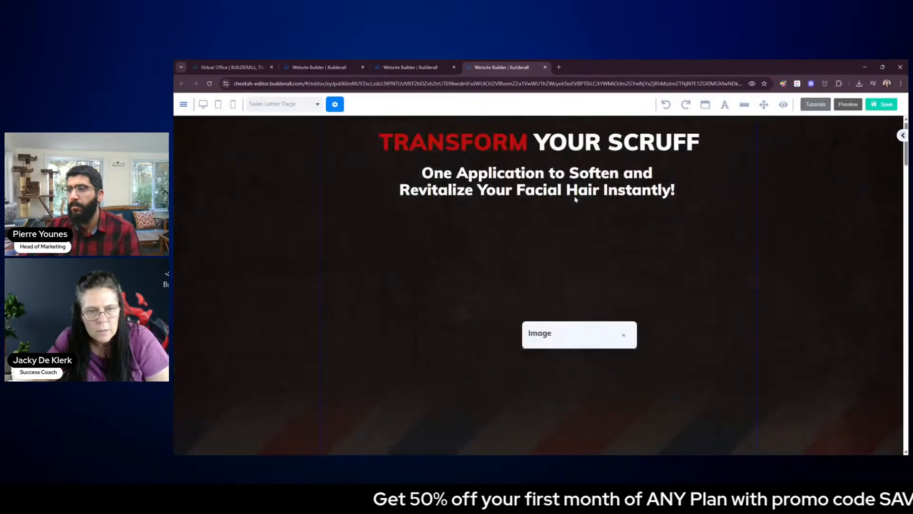
Delete the "One Application to Soften and Revitalize Your Facial Hair Instantly!" subheading and the "TRANSFORM YOUR SCRUFF" heading from the dark panel
left_click(575, 196)
left_click(488, 157)
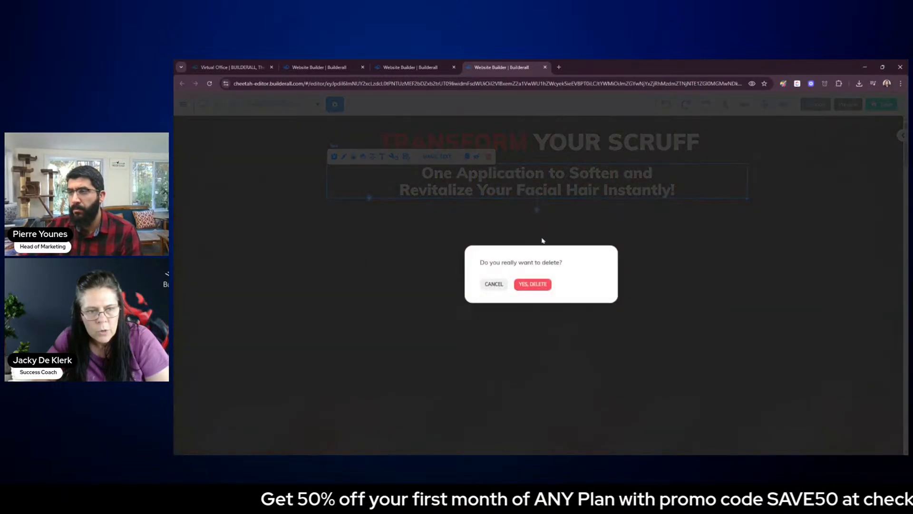
left_click(542, 284)
left_click(592, 144)
left_click(492, 137)
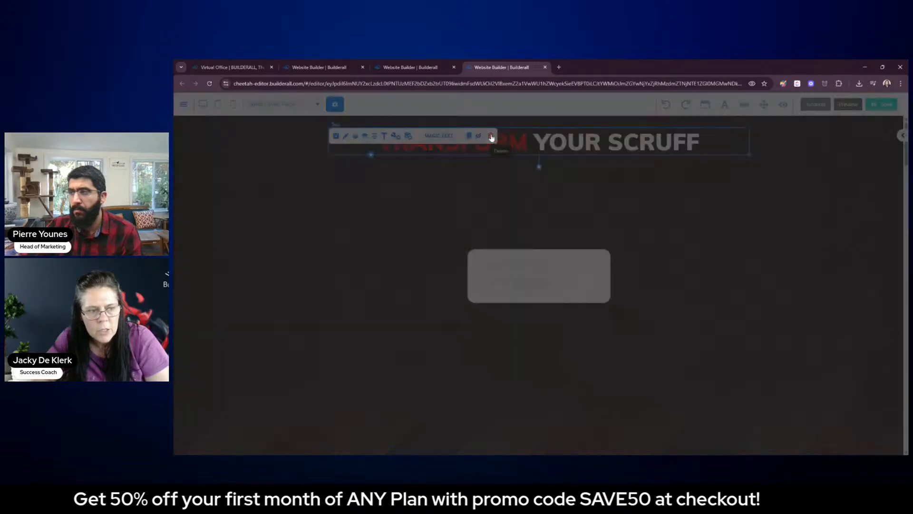
left_click(532, 283)
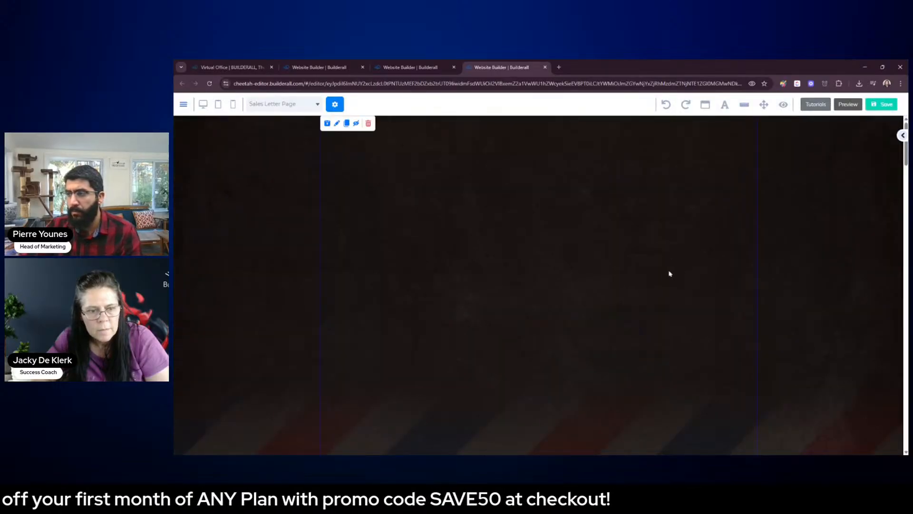
Move the lorem ipsum line, the "Insert Your Title Content Here" title and the "Your Offer" box up into the dark panel
scroll(711, 287, "down", 4)
scroll(709, 324, "down", 2)
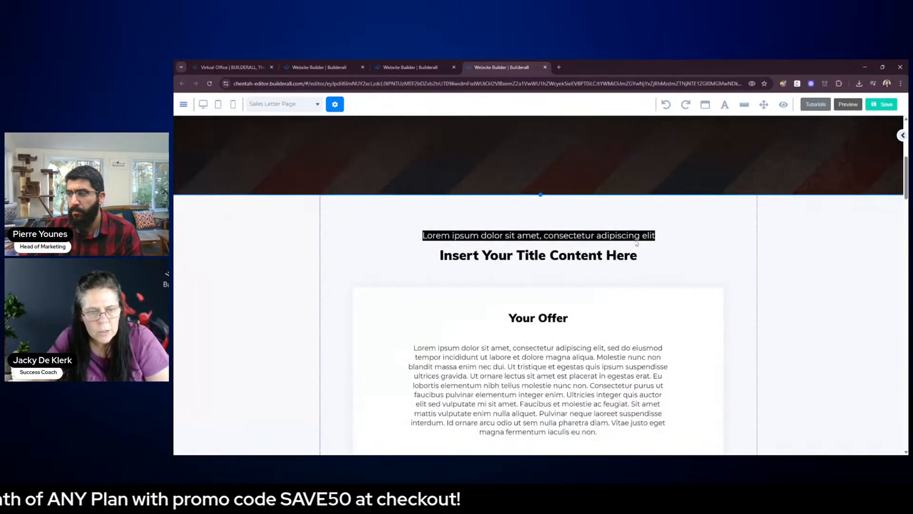
left_click_drag(649, 241, 634, 225)
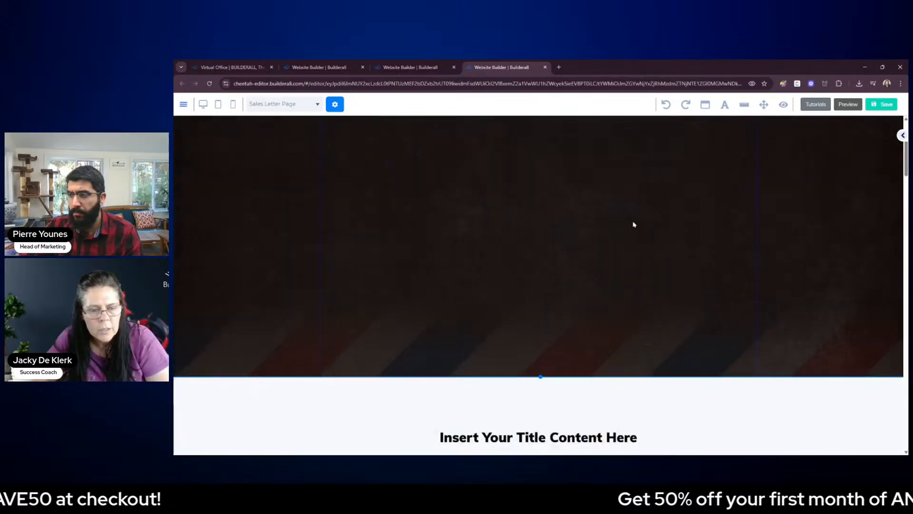
left_click_drag(551, 328, 551, 171)
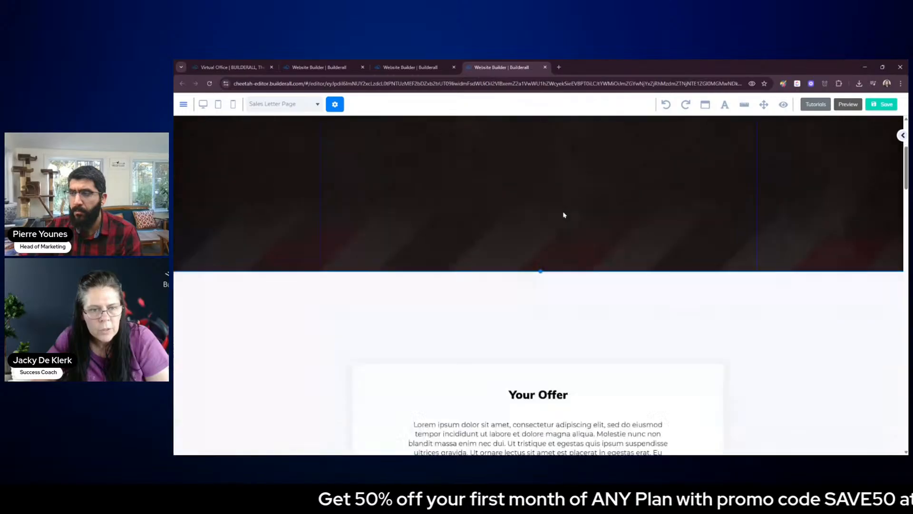
scroll(562, 224, "down", 3)
left_click_drag(701, 247, 699, 209)
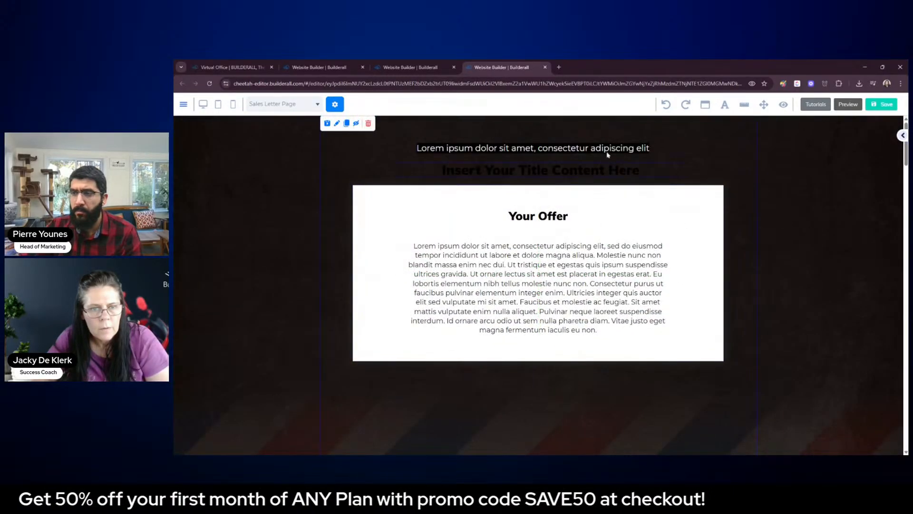
Change the text colour of the "Insert Your Title Content Here" title to white and save the text
left_click(552, 166)
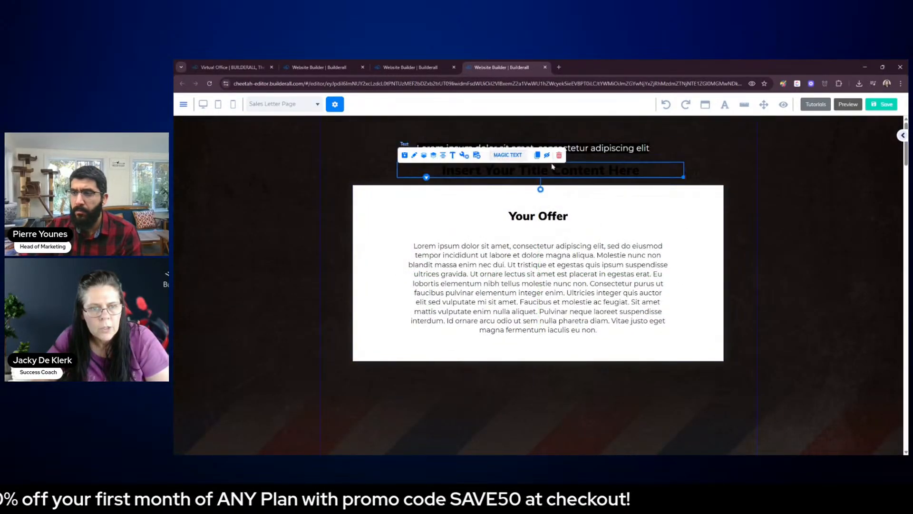
left_click(451, 156)
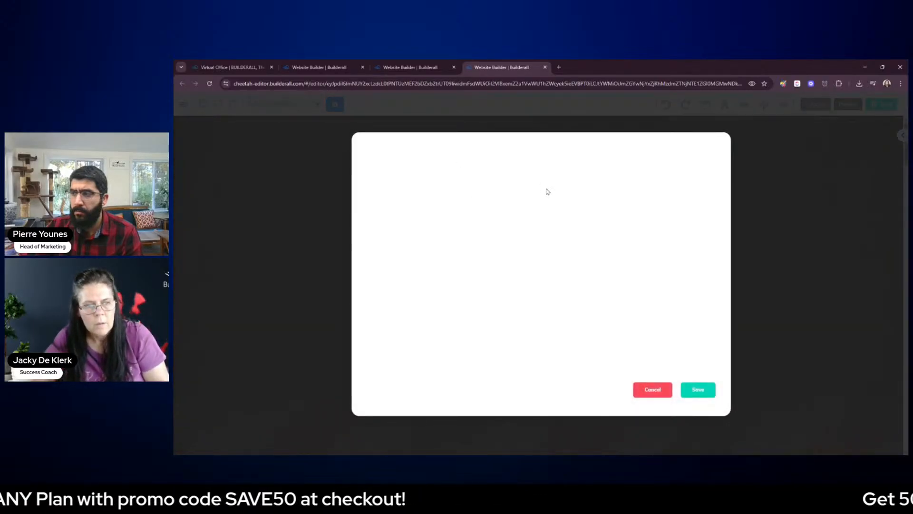
left_click(500, 165)
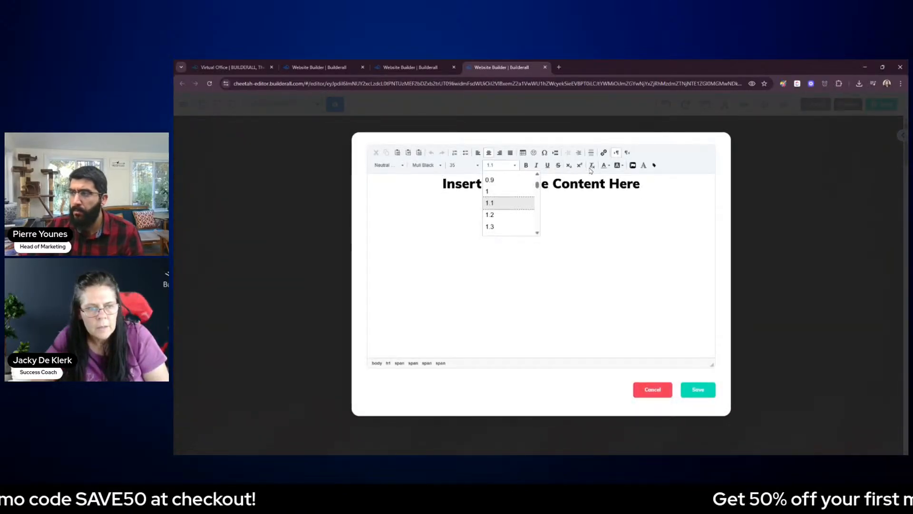
left_click(609, 198)
triple_click(609, 187)
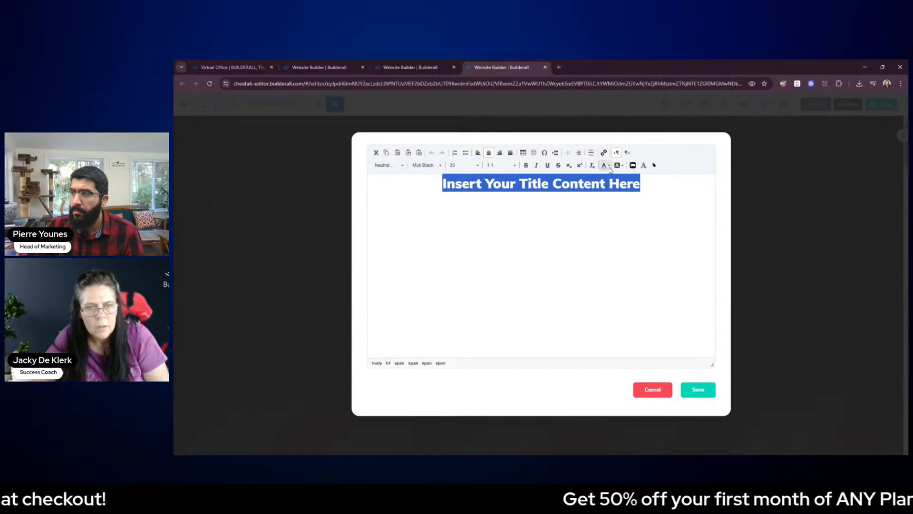
left_click(605, 165)
left_click(653, 209)
left_click(697, 390)
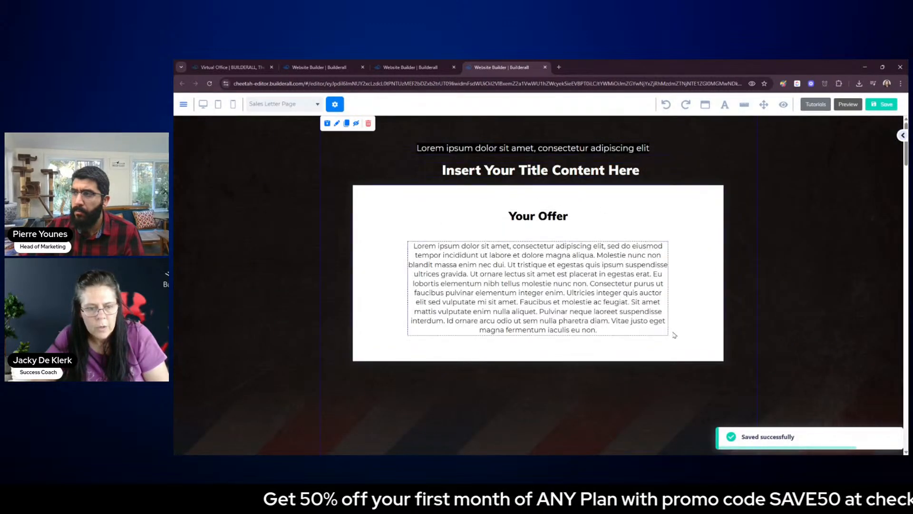
Delete the emptied light section between the dark panel and the "Lorem ipsum dolor sit amet" section
scroll(713, 339, "down", 3)
scroll(541, 349, "down", 6)
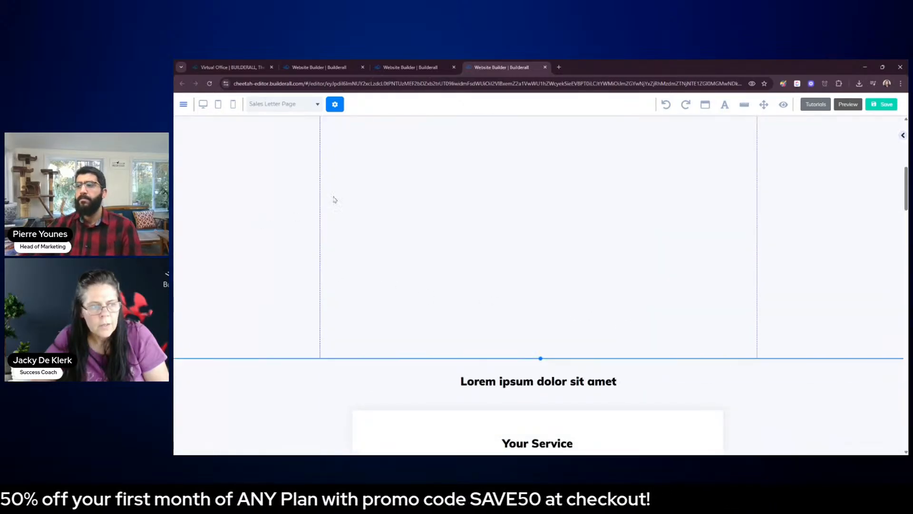
scroll(363, 216, "up", 4)
left_click(369, 190)
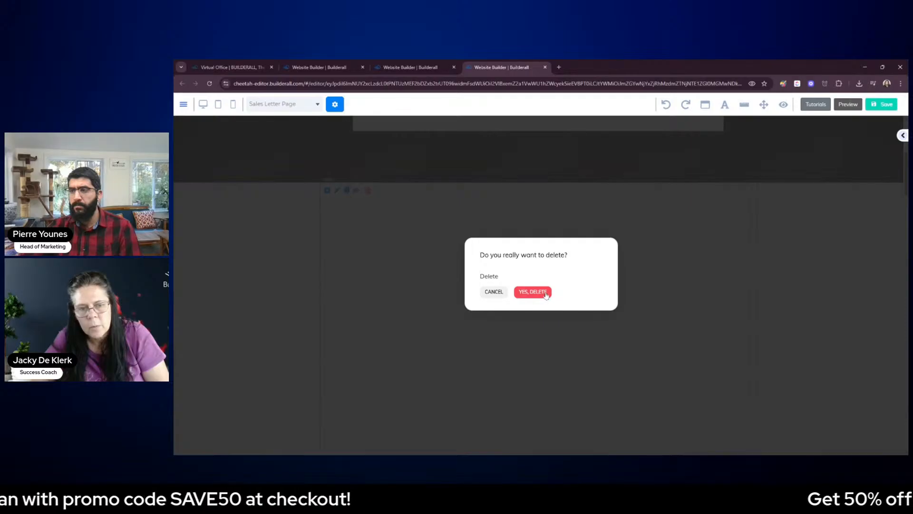
left_click(533, 291)
scroll(772, 271, "up", 5)
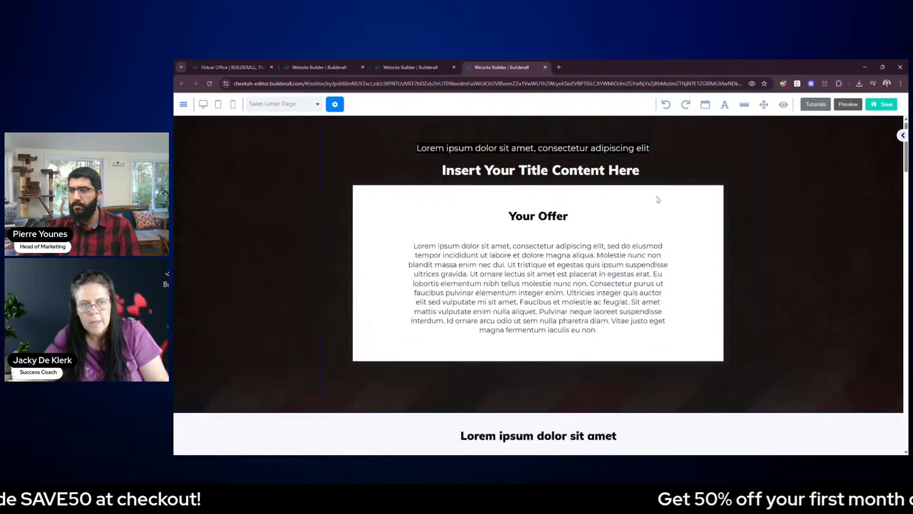
Save the Sales Letter Page and close the Sales Letter Page and Lead Magnet editors to return to the page list
left_click(835, 318)
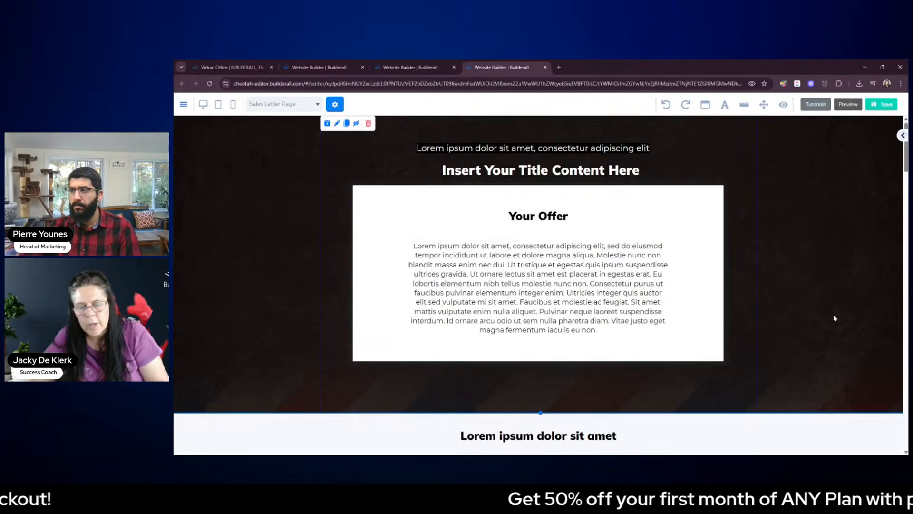
left_click(881, 107)
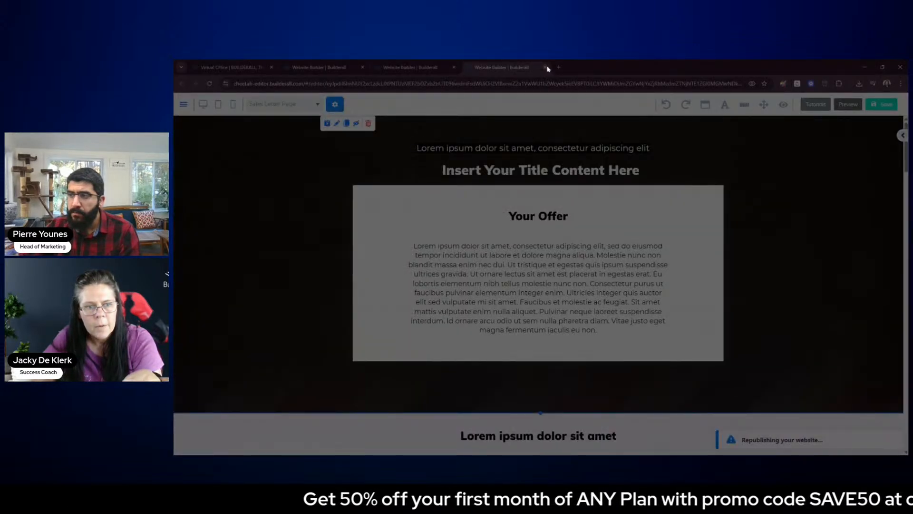
left_click(546, 68)
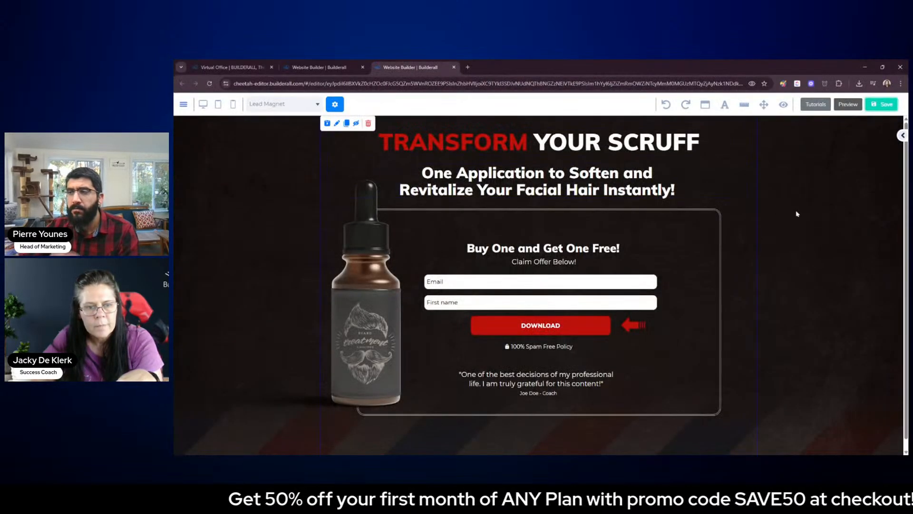
left_click(454, 68)
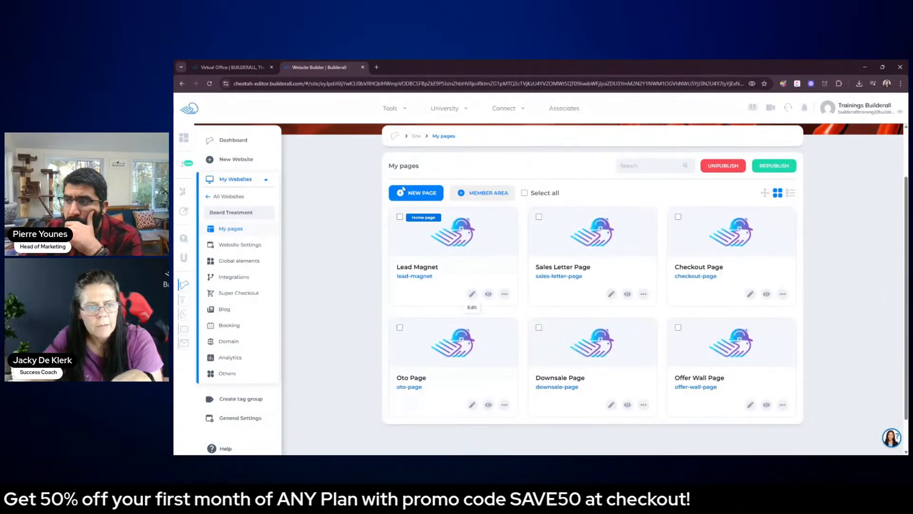
Delete the Sales Letter Page from the Beard Treatment site's pages and confirm the deletion
left_click(644, 294)
left_click(598, 394)
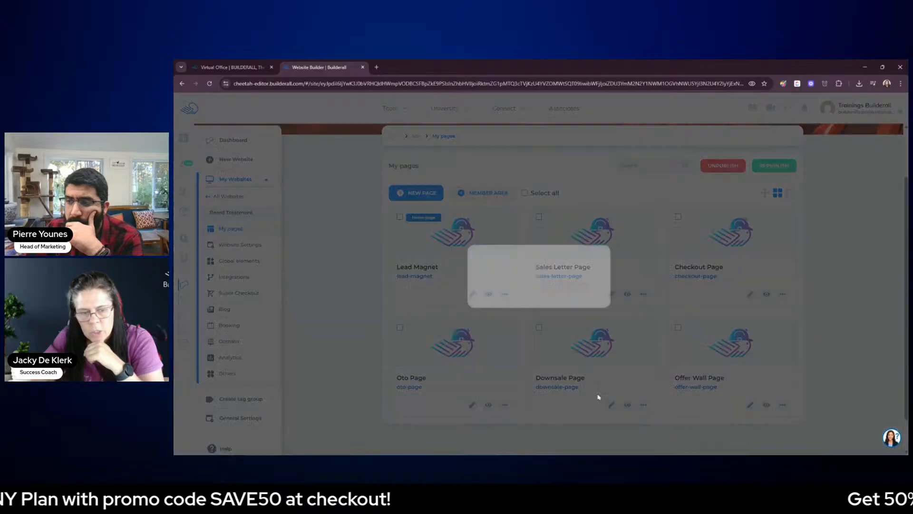
left_click(570, 289)
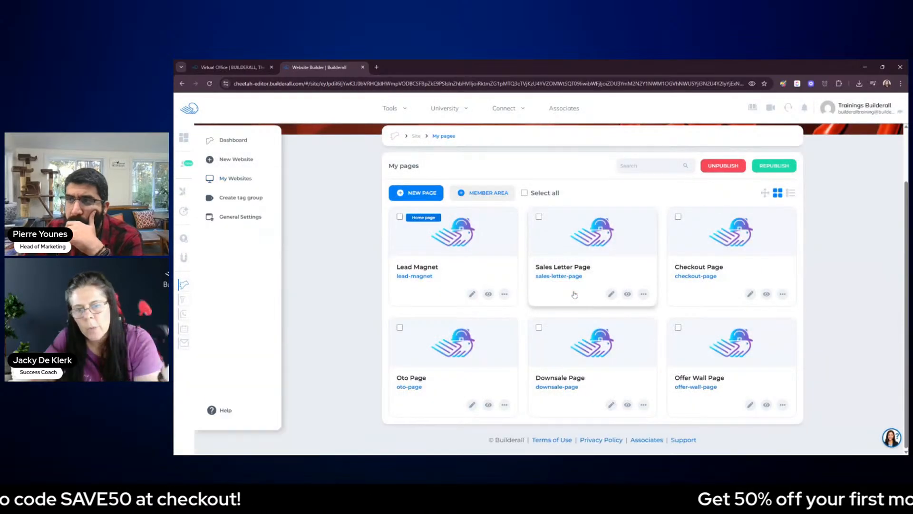
Start a new page and enter "Sales Letter" as its name, title and description
left_click(419, 194)
left_click(417, 211)
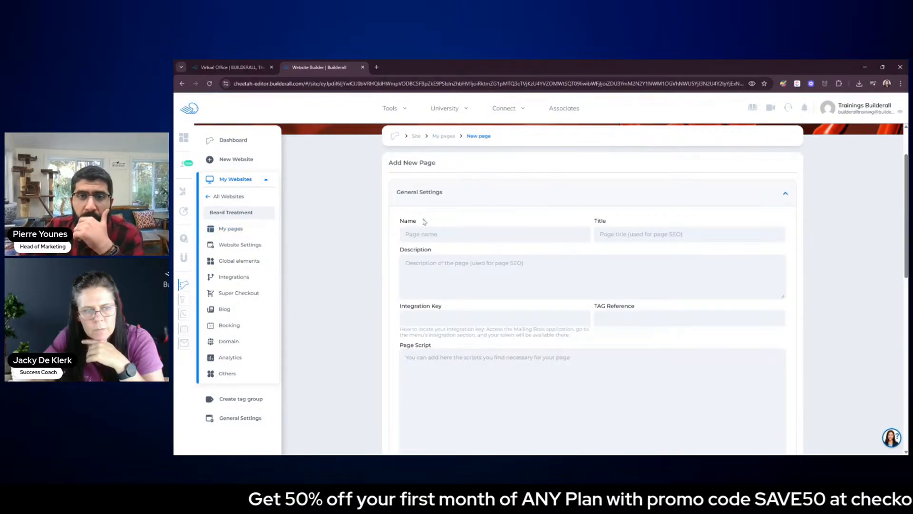
left_click(431, 232)
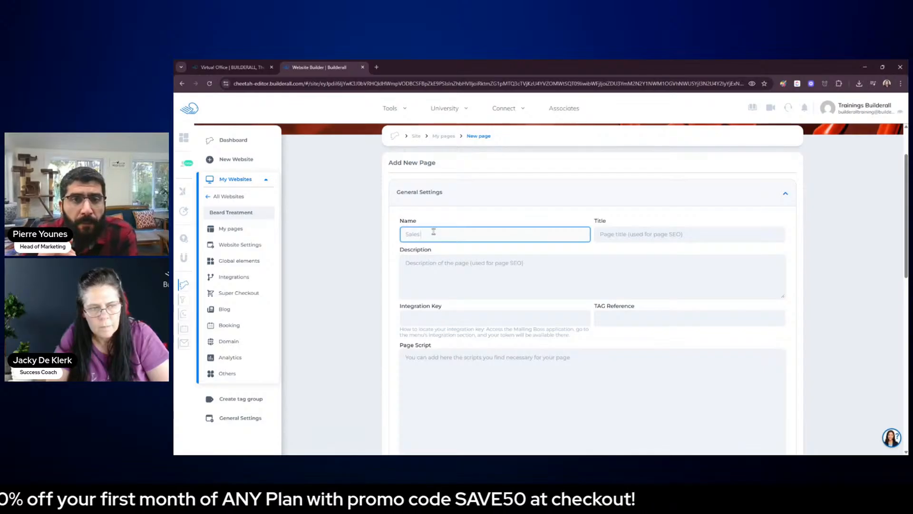
key("Tab")
type("Sale")
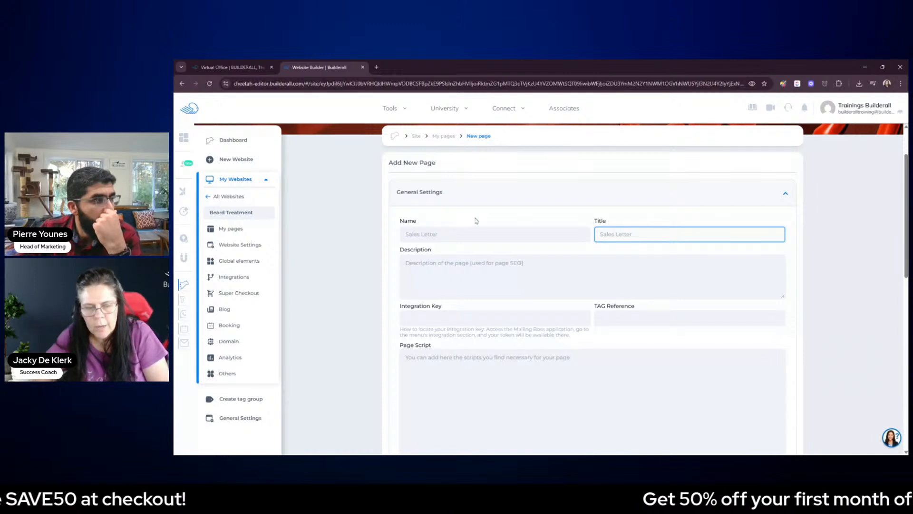
left_click(494, 268)
type("Sales Letter")
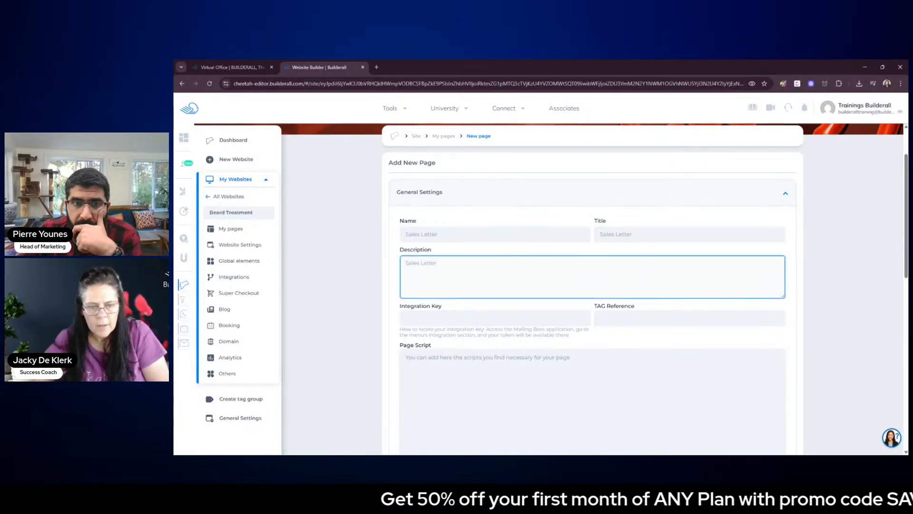
left_click(639, 379)
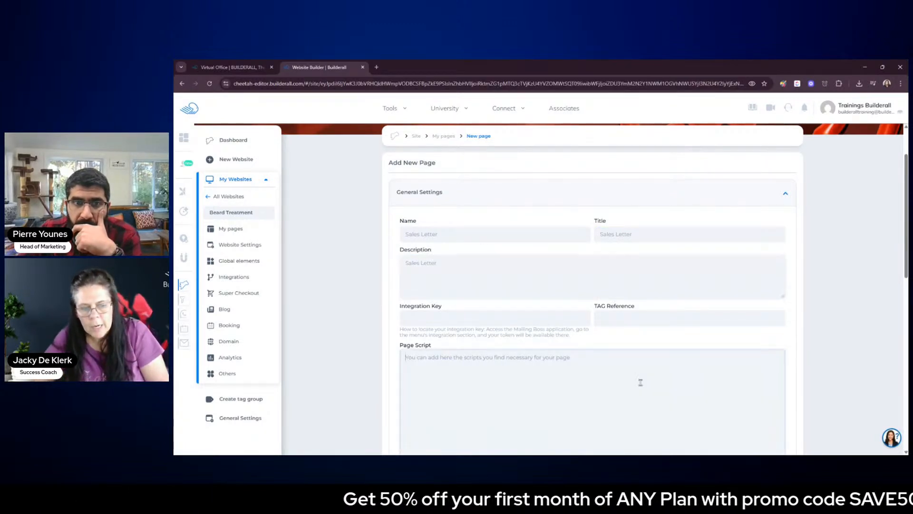
Set the new Sales Letter page to be built from the page templates instead of a blank page
scroll(640, 380, "down", 6)
scroll(643, 389, "down", 2)
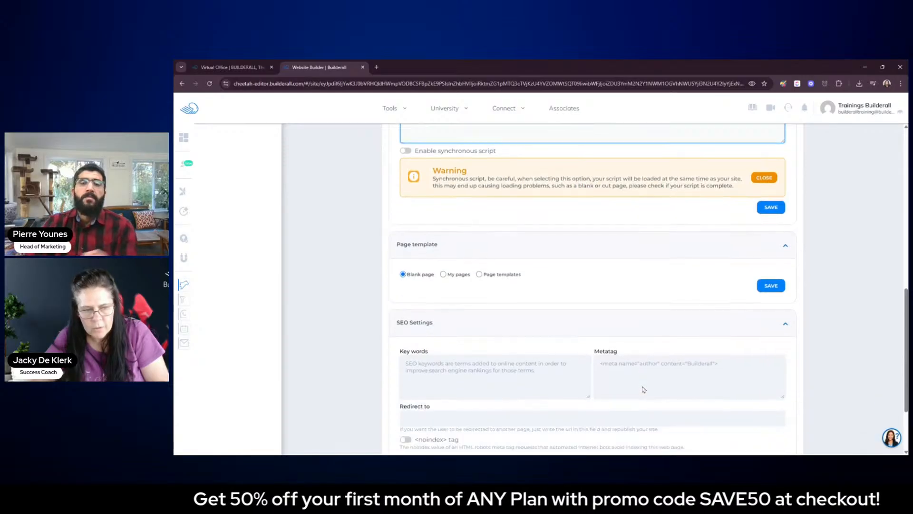
left_click(443, 250)
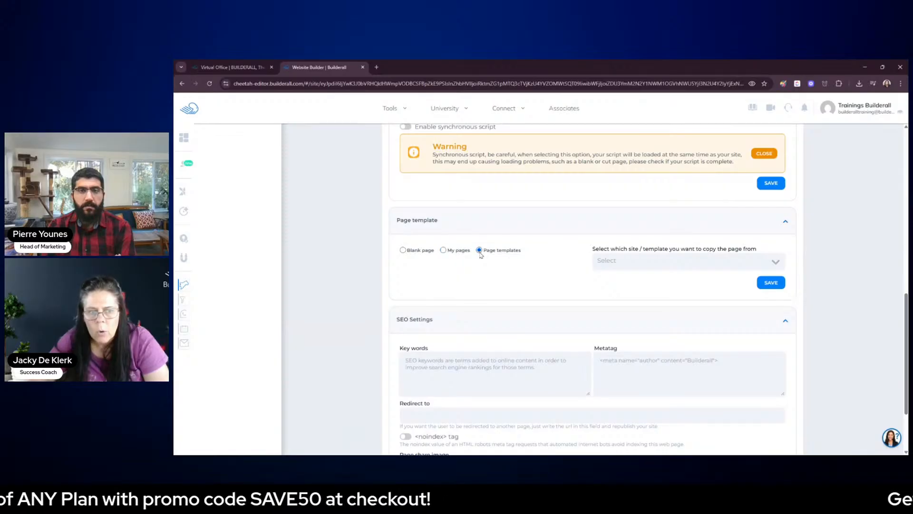
Choose Beard Treatment Ask Page as the template to copy from and check which pages it offers
left_click(628, 269)
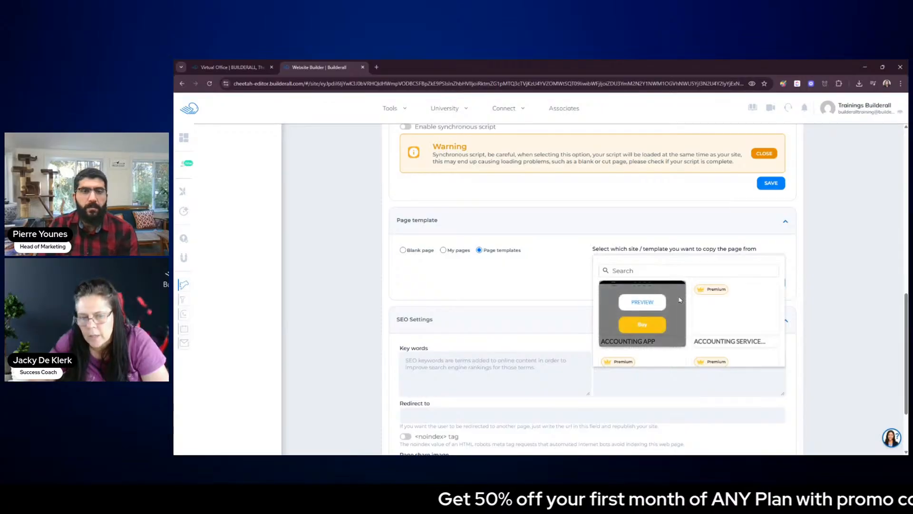
scroll(680, 299, "down", 2)
scroll(681, 300, "down", 5)
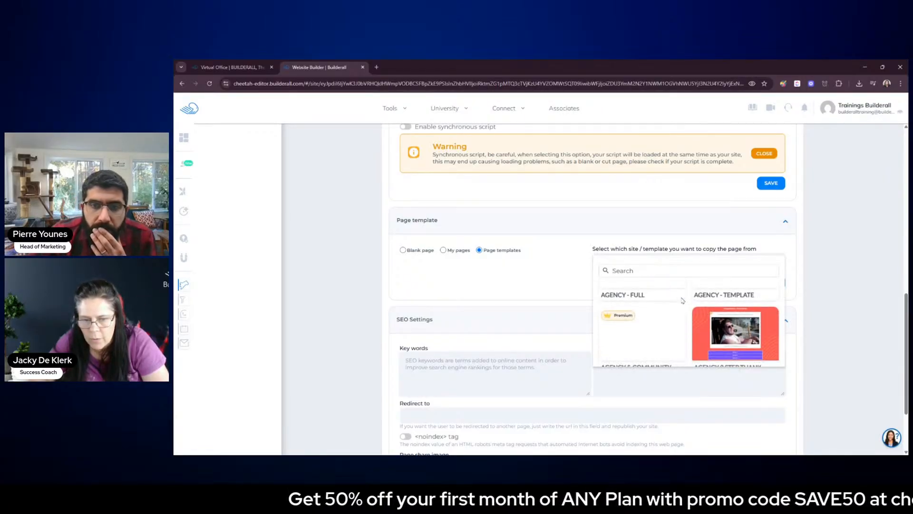
scroll(682, 300, "down", 4)
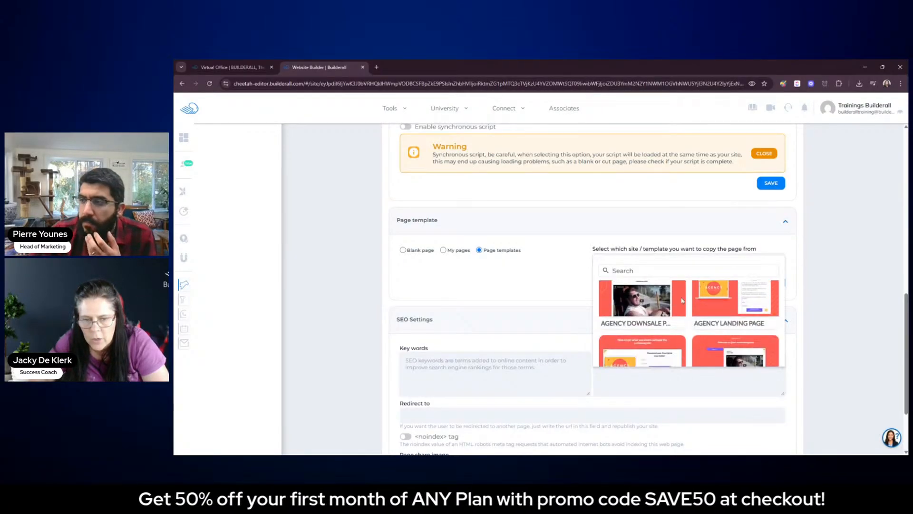
scroll(682, 300, "down", 5)
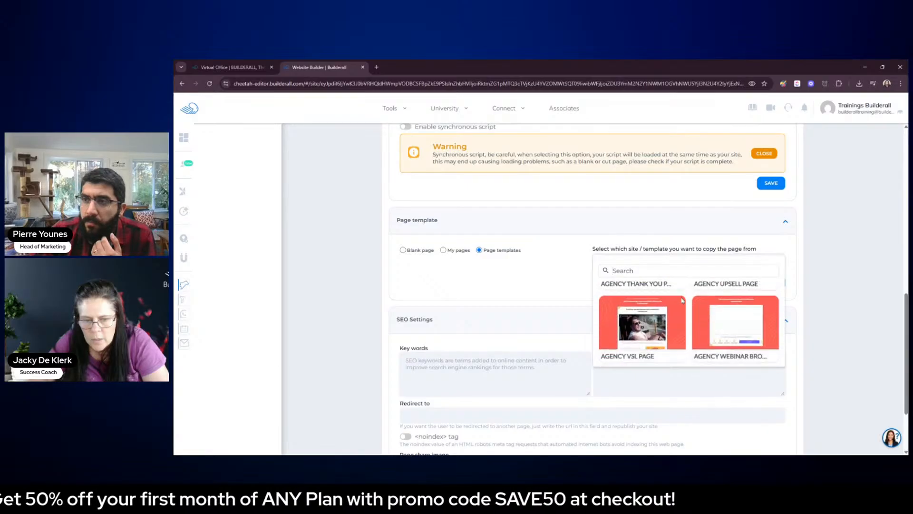
scroll(682, 300, "down", 3)
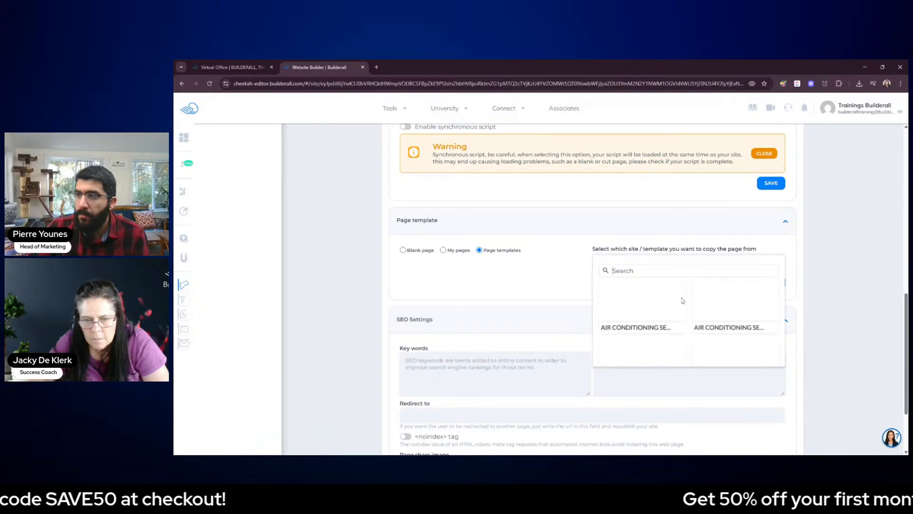
scroll(682, 300, "down", 1)
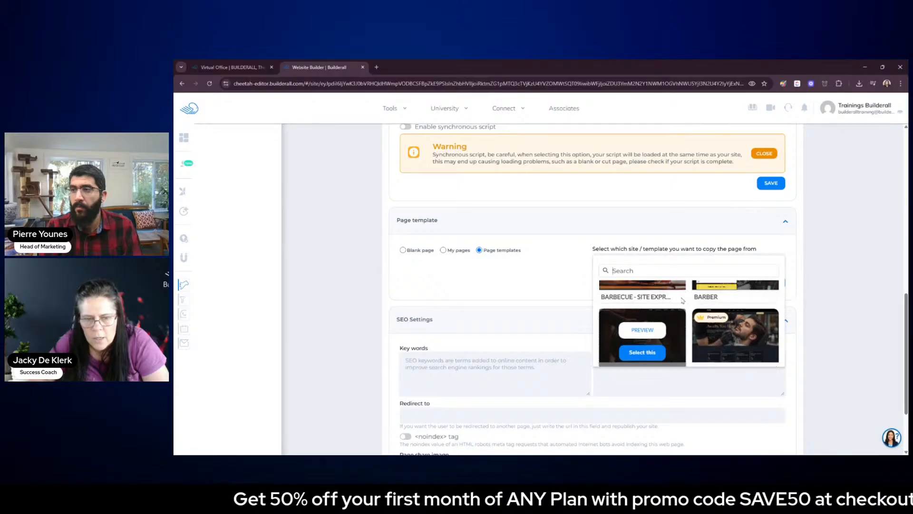
scroll(683, 300, "down", 3)
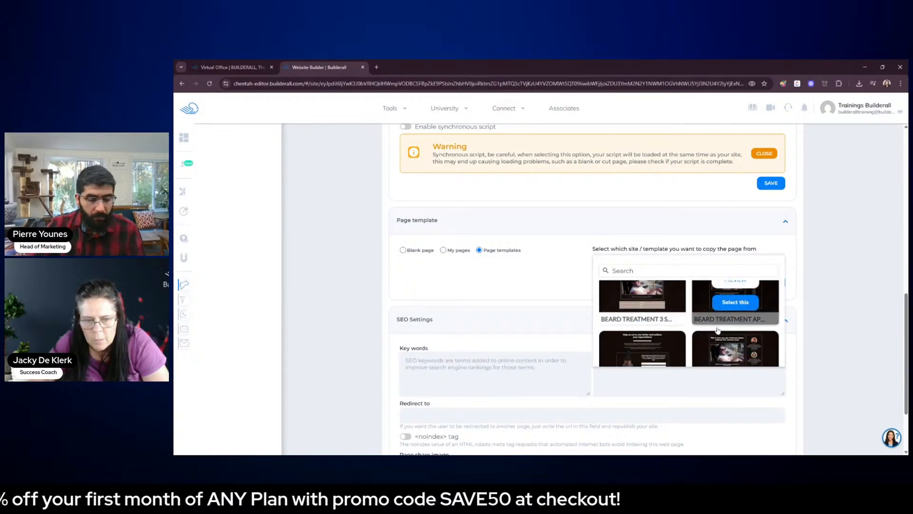
scroll(704, 328, "down", 2)
scroll(690, 326, "up", 1)
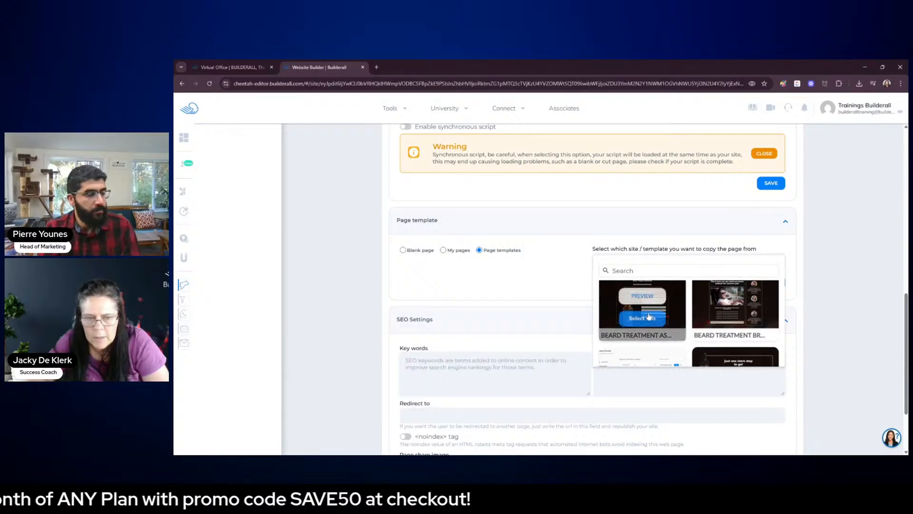
left_click(642, 318)
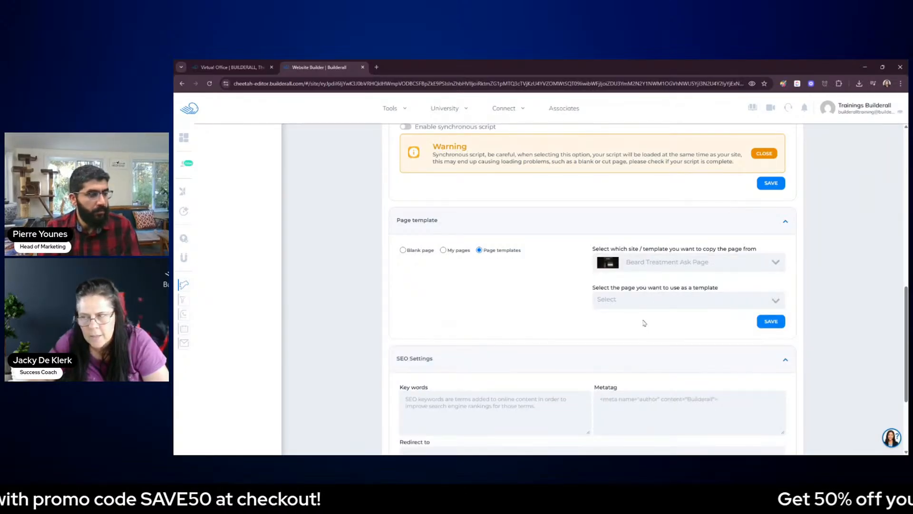
left_click(649, 304)
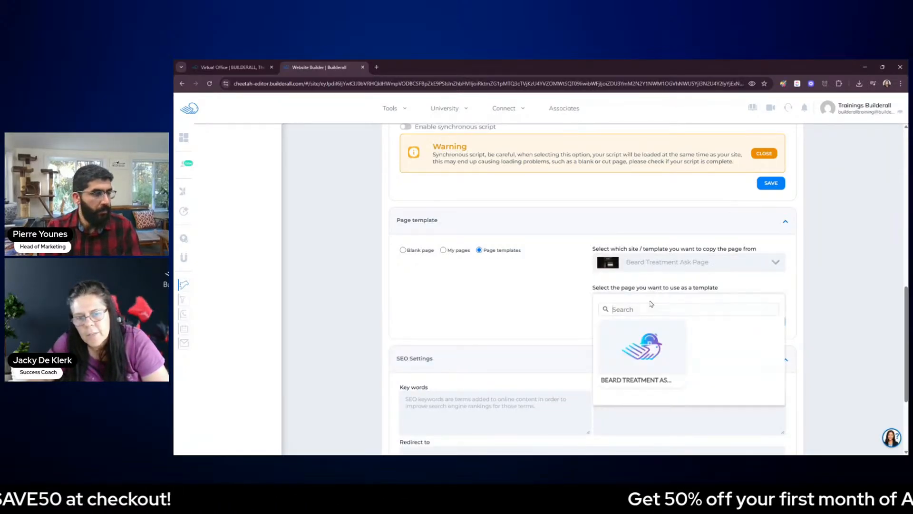
scroll(724, 356, "down", 3)
scroll(723, 352, "up", 3)
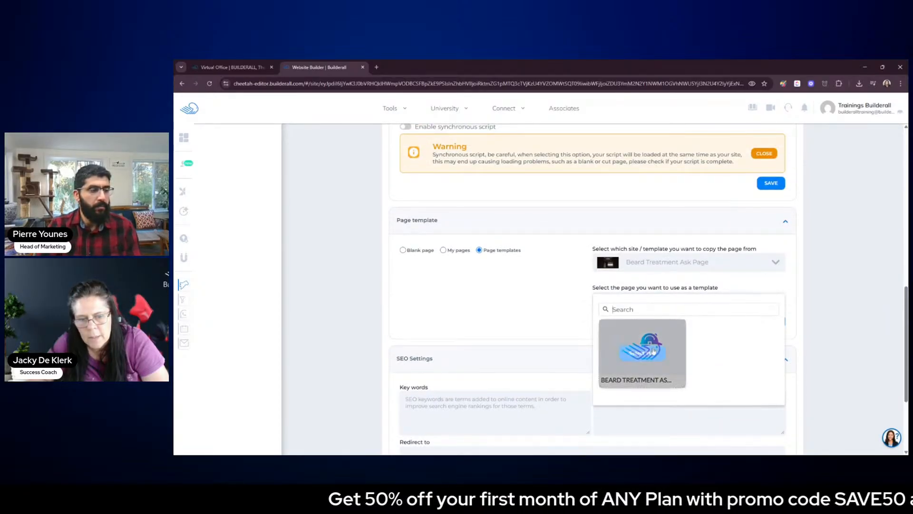
left_click(739, 386)
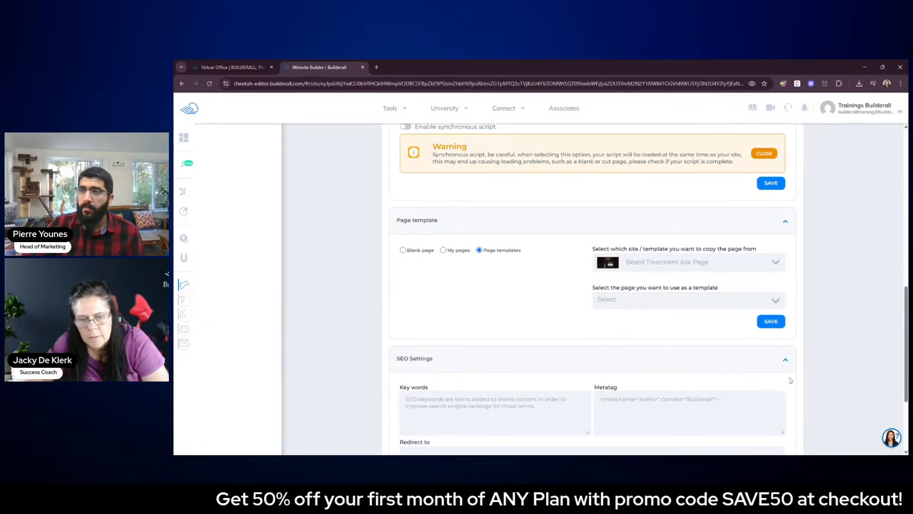
left_click(718, 304)
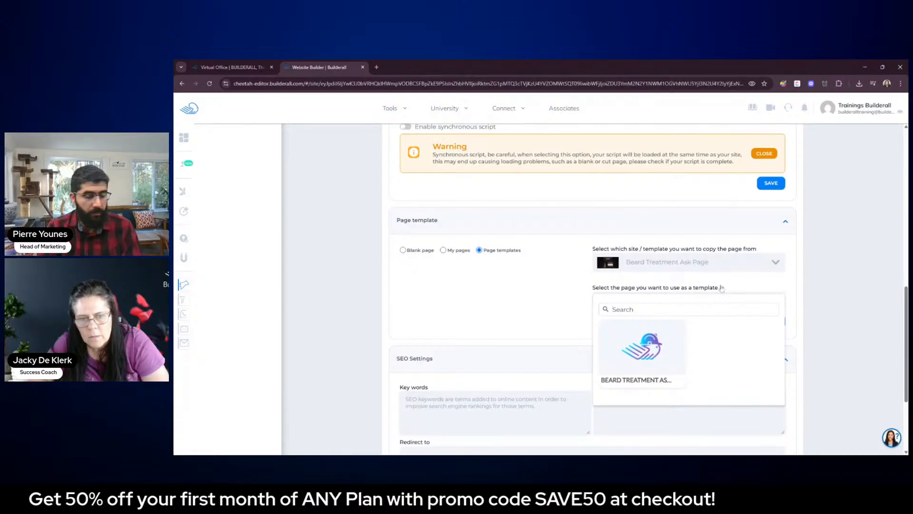
Change the template to copy from to Beard Treatment Sales Letter Page
left_click(676, 262)
mouse_move(646, 325)
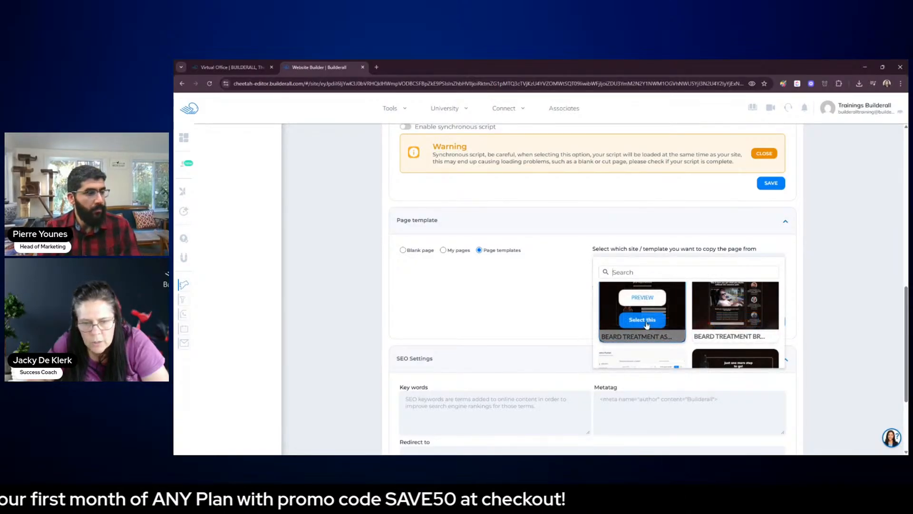
scroll(698, 325, "down", 1)
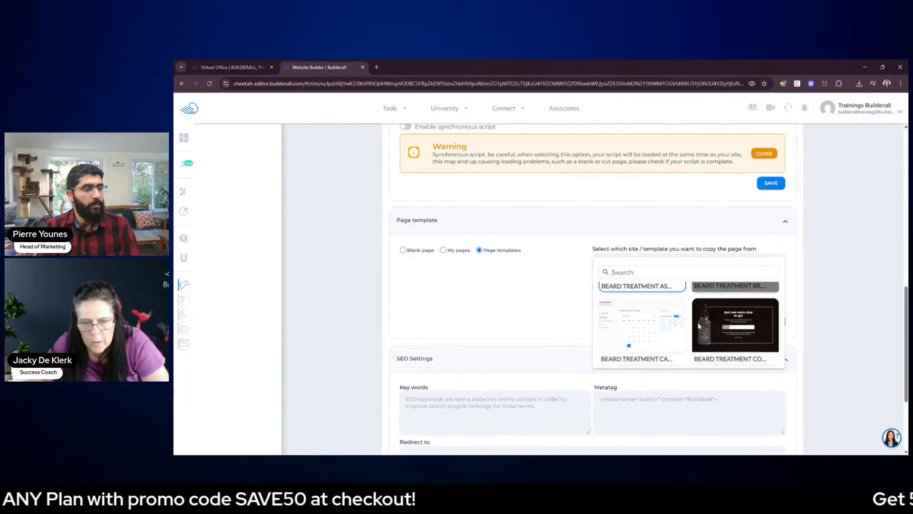
scroll(698, 326, "down", 1)
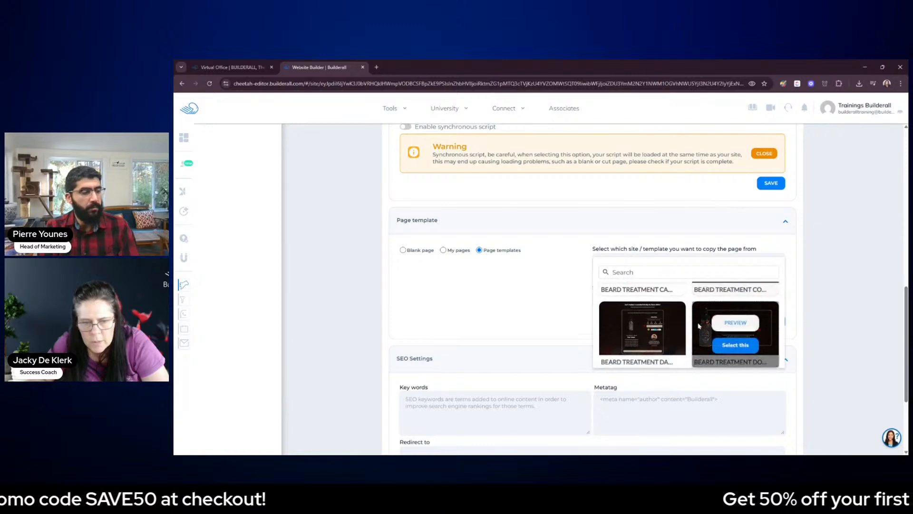
scroll(694, 323, "down", 1)
scroll(673, 313, "down", 1)
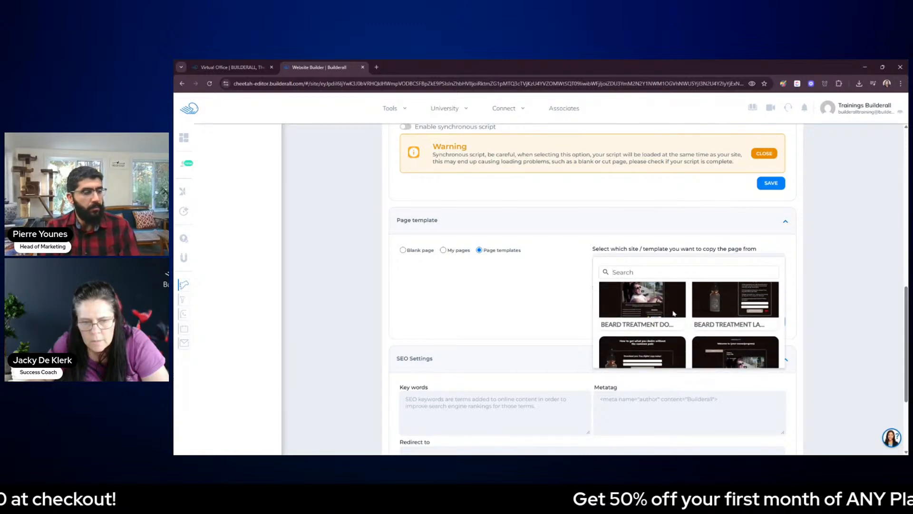
scroll(675, 314, "down", 1)
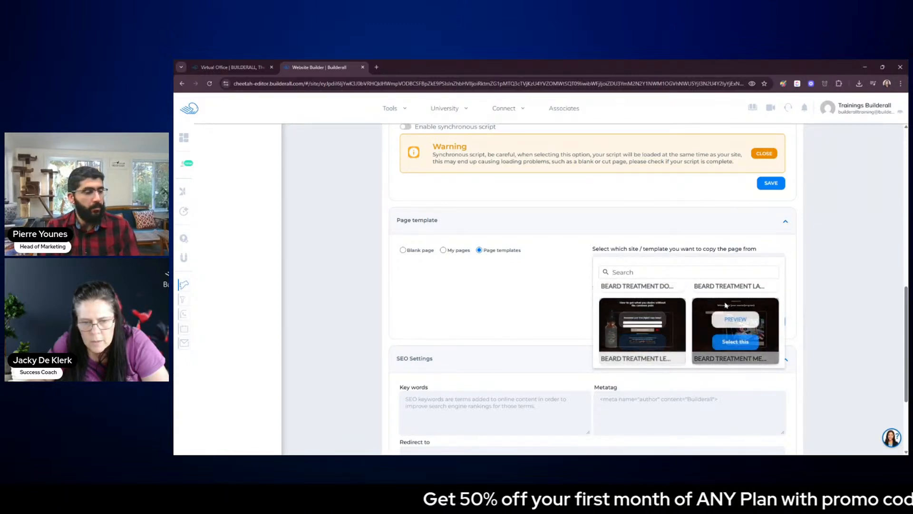
scroll(725, 304, "down", 3)
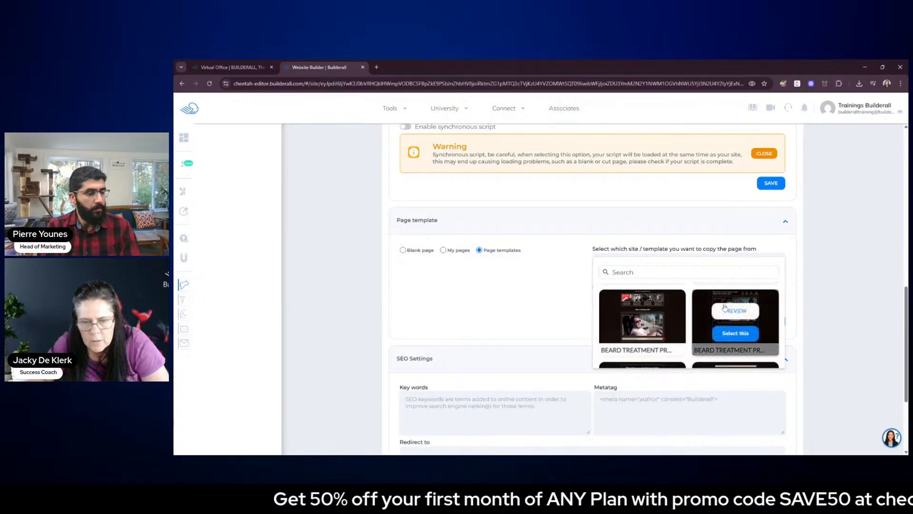
scroll(725, 307, "down", 3)
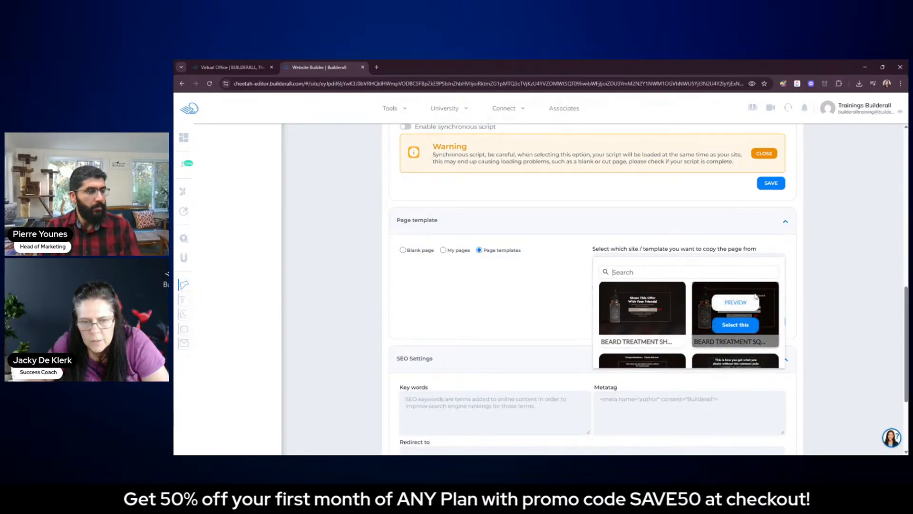
scroll(755, 296, "down", 2)
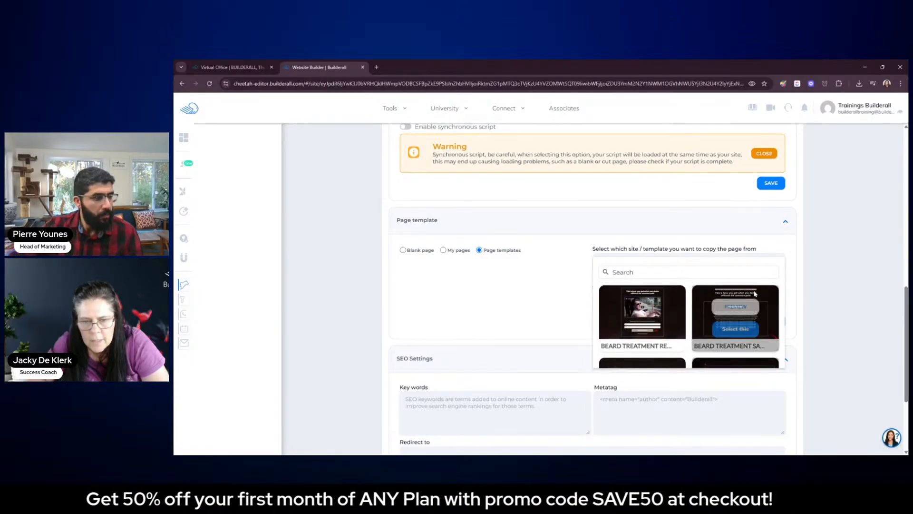
left_click(732, 329)
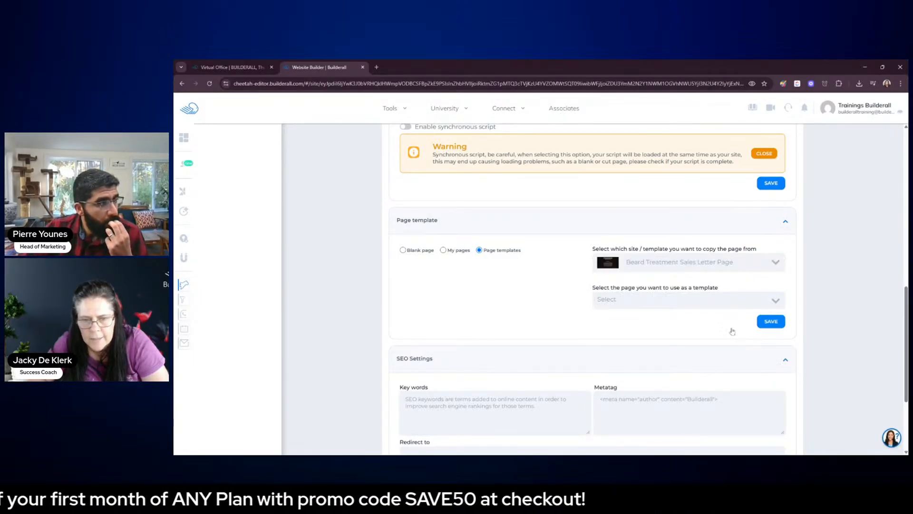
Use the Beard Treatment Sales Letter template's only page as the page template and save the new page
left_click(715, 299)
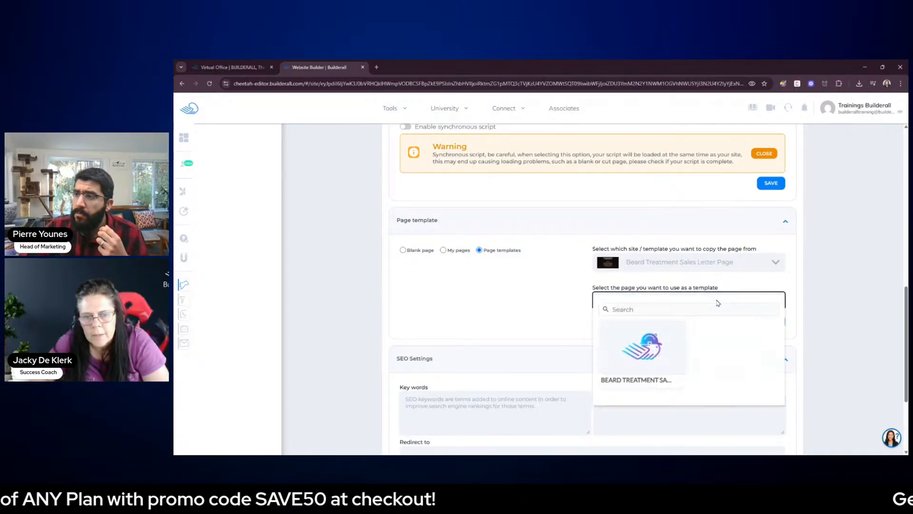
left_click(642, 353)
left_click(770, 323)
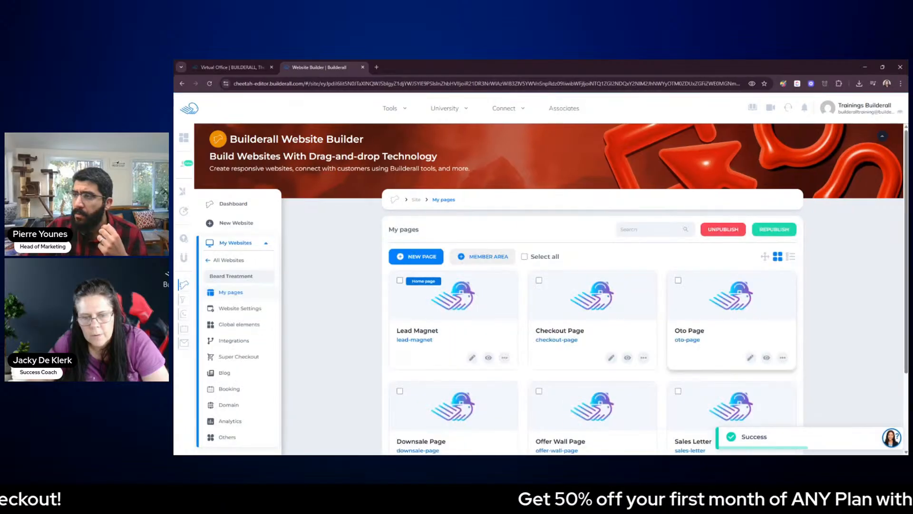
Reorder the site's pages so Sales Letter sits between Lead Magnet and Checkout Page, and confirm the new order
scroll(742, 361, "down", 2)
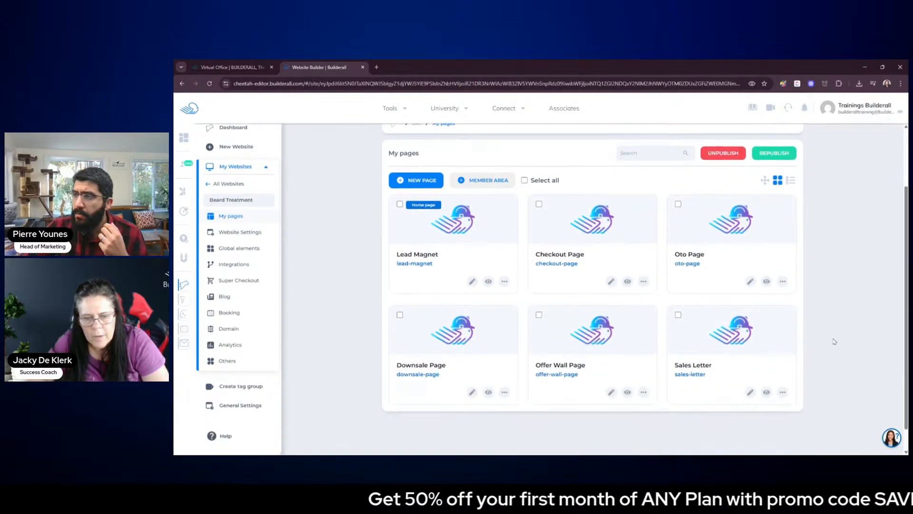
left_click(765, 180)
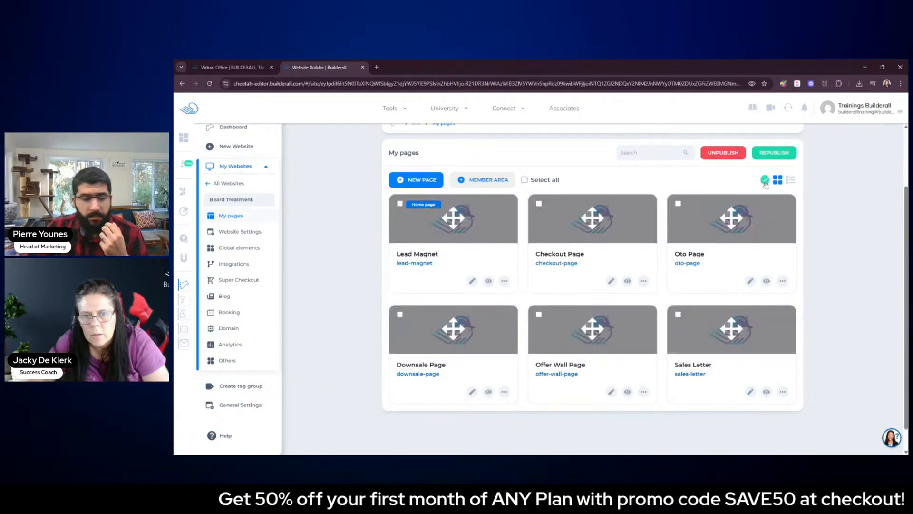
left_click(765, 179)
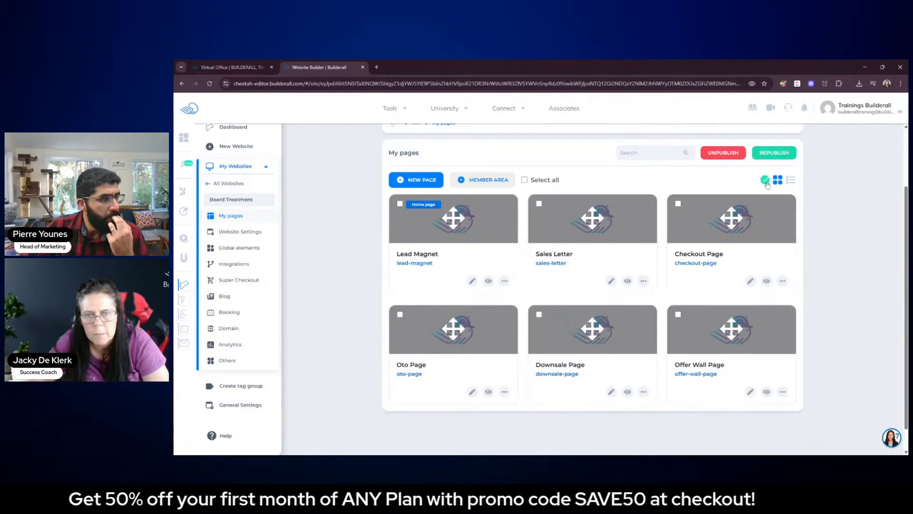
Open the Sales Letter page in the editor with the side panel collapsed and review its sections from the title downward
left_click(611, 281)
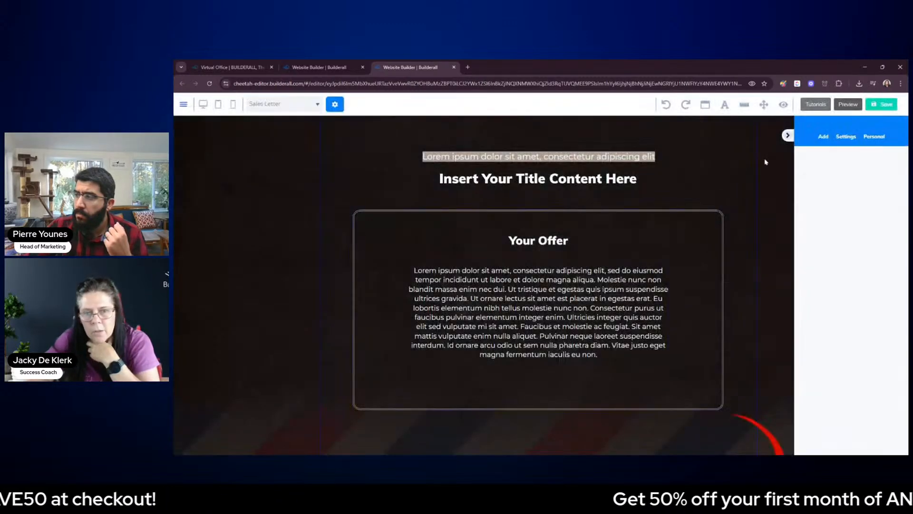
left_click(787, 137)
scroll(791, 214, "down", 4)
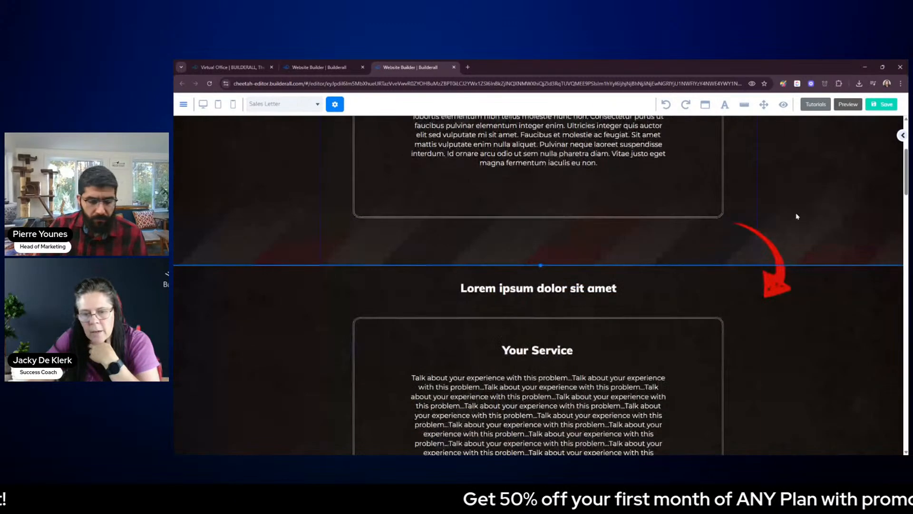
scroll(798, 215, "down", 3)
scroll(798, 215, "down", 7)
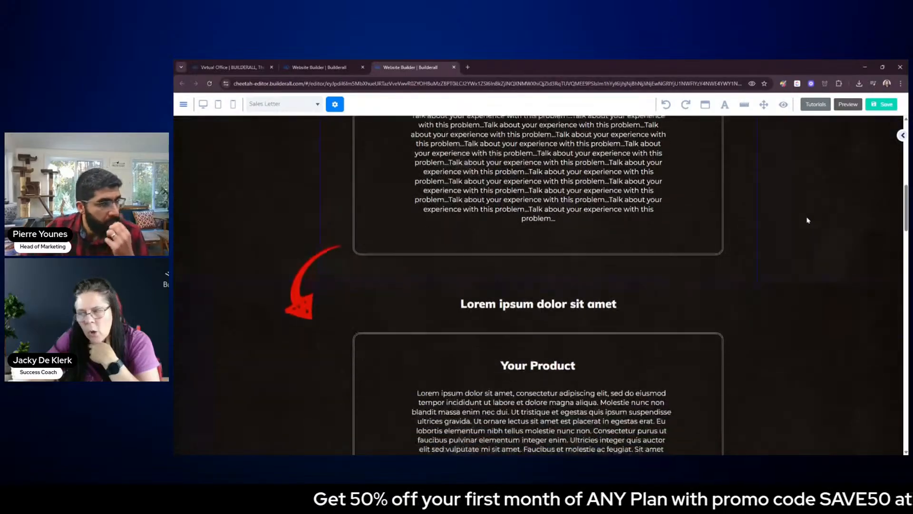
scroll(807, 220, "down", 5)
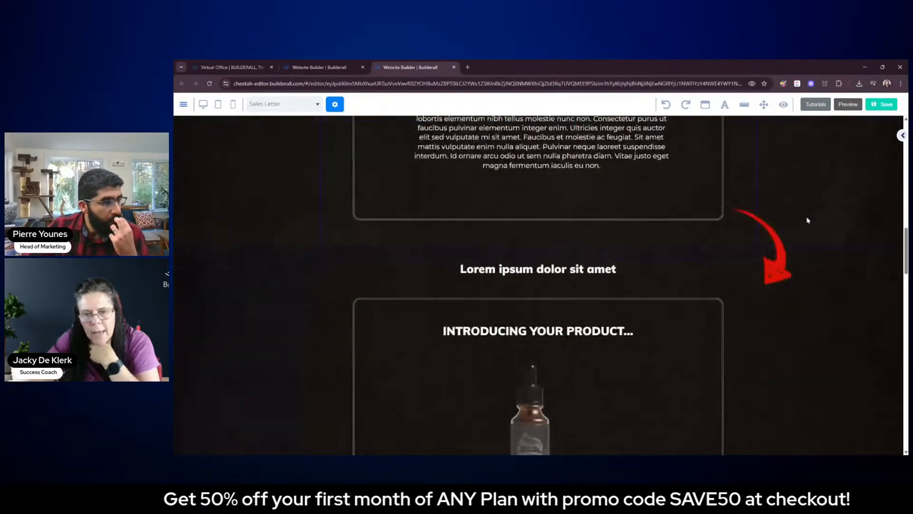
scroll(807, 220, "down", 7)
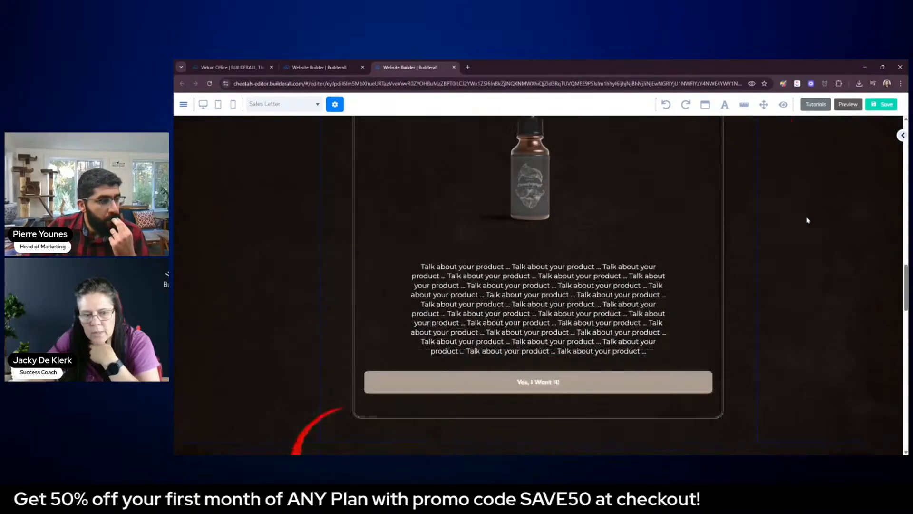
scroll(809, 223, "down", 5)
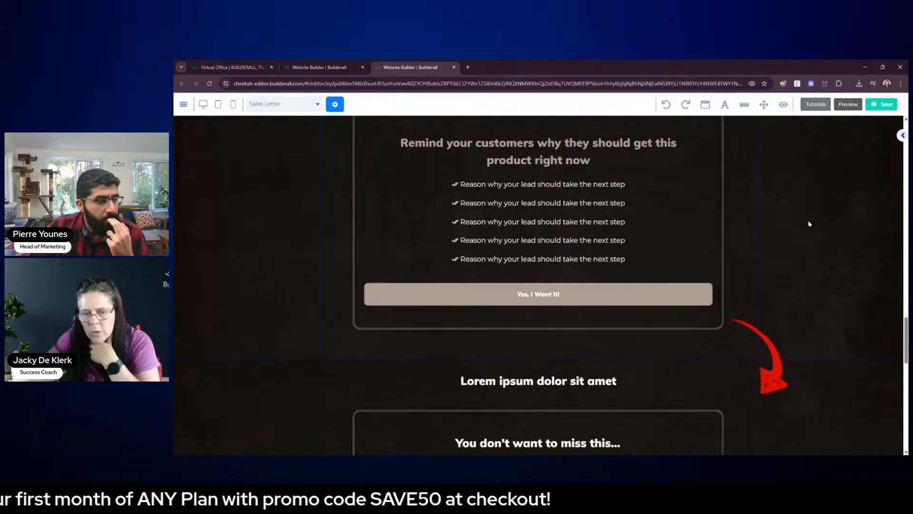
Examine the Sales Letter page's closing product, countdown and testimonial sections, along with its title and Your Offer text blocks
scroll(811, 231, "down", 8)
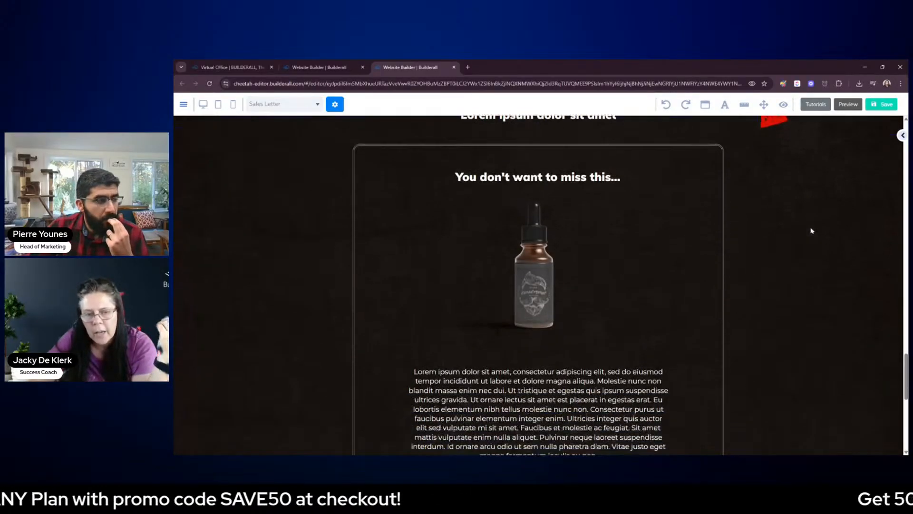
scroll(813, 234, "down", 3)
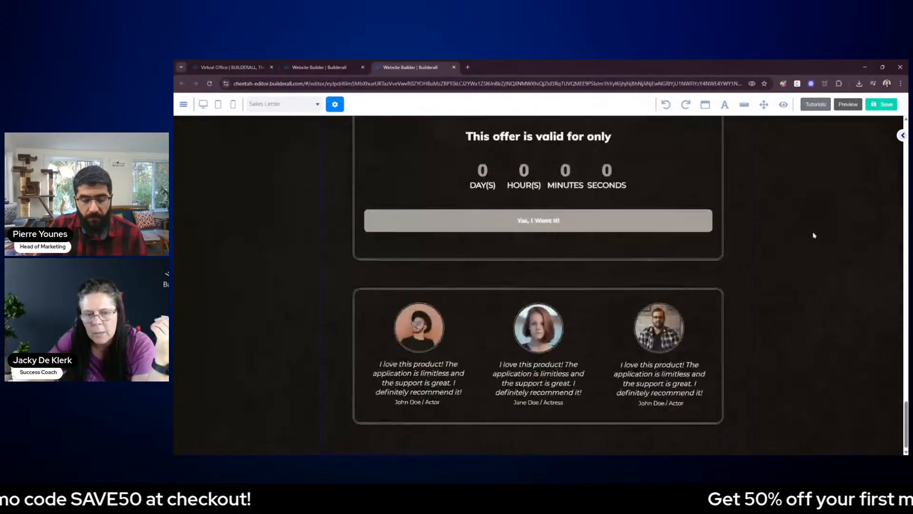
scroll(842, 297, "up", 2)
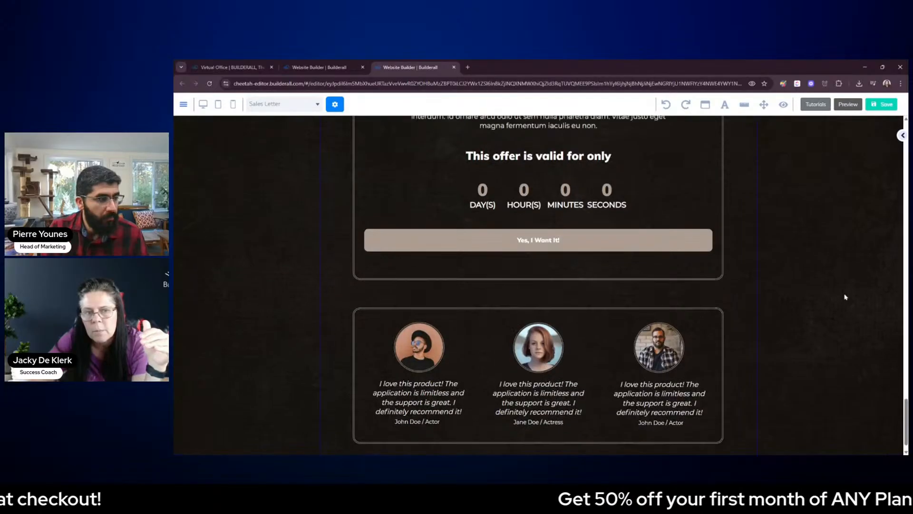
left_click_drag(906, 398, 897, 120)
left_click(547, 298)
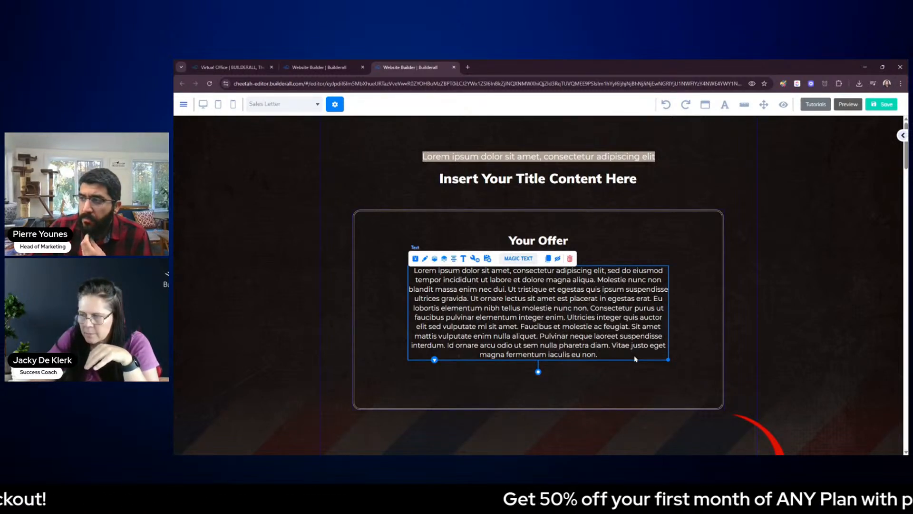
left_click(833, 312)
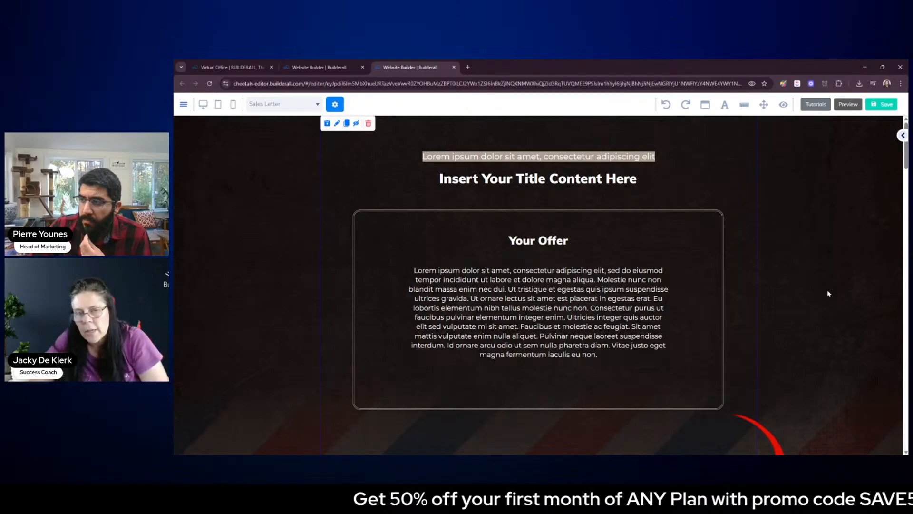
left_click(596, 183)
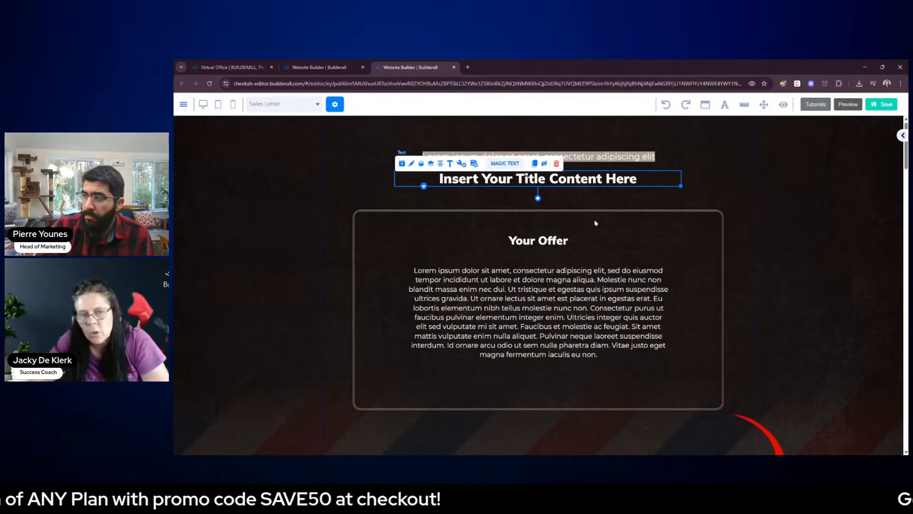
left_click(599, 303)
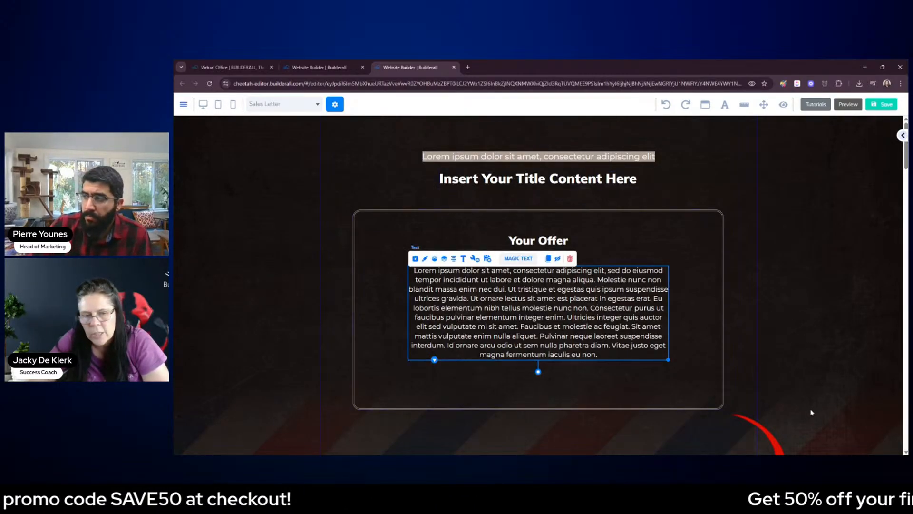
Review the Sales Letter from Your Service to the testimonials, return to its start and clear the text selection
scroll(855, 373, "down", 1)
scroll(854, 373, "down", 12)
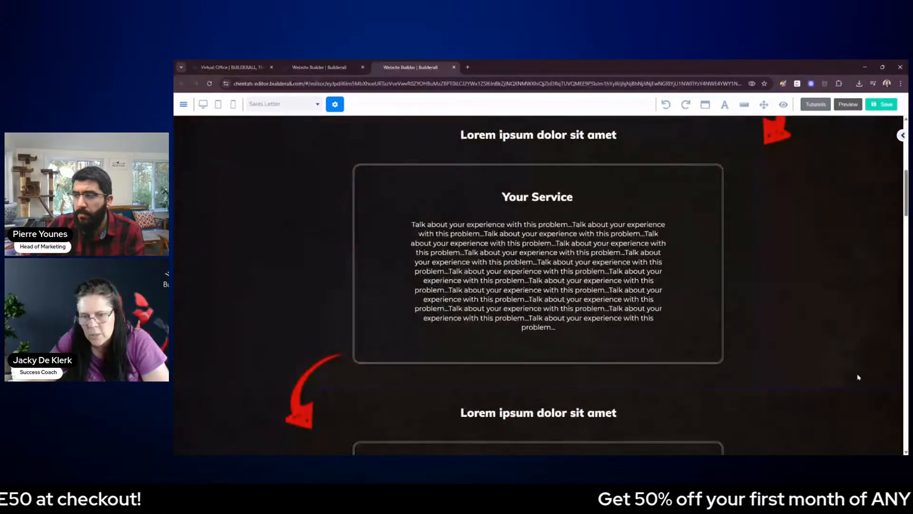
scroll(872, 324, "down", 10)
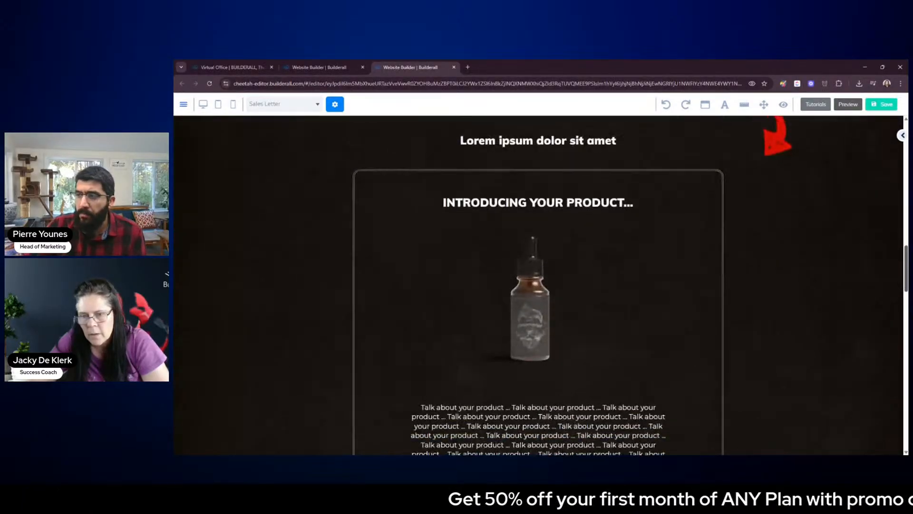
scroll(537, 286, "down", 12)
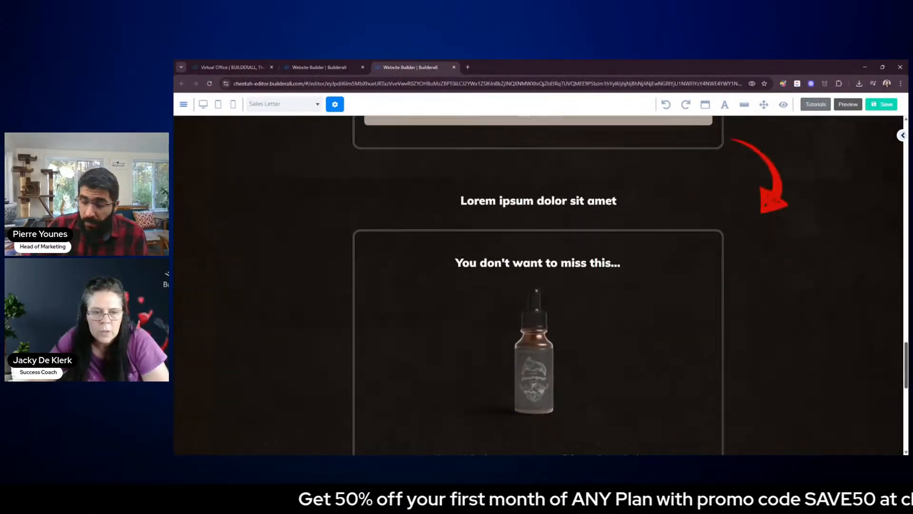
scroll(538, 285, "down", 6)
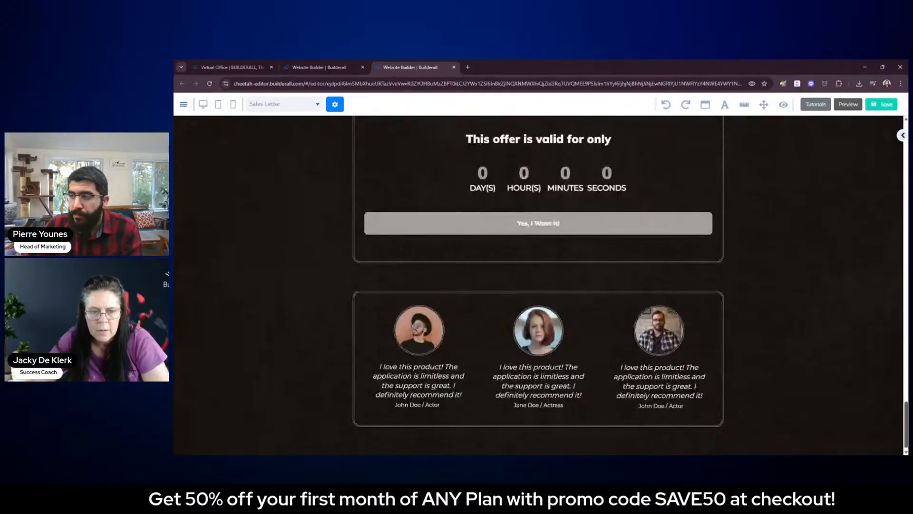
scroll(537, 285, "up", 12)
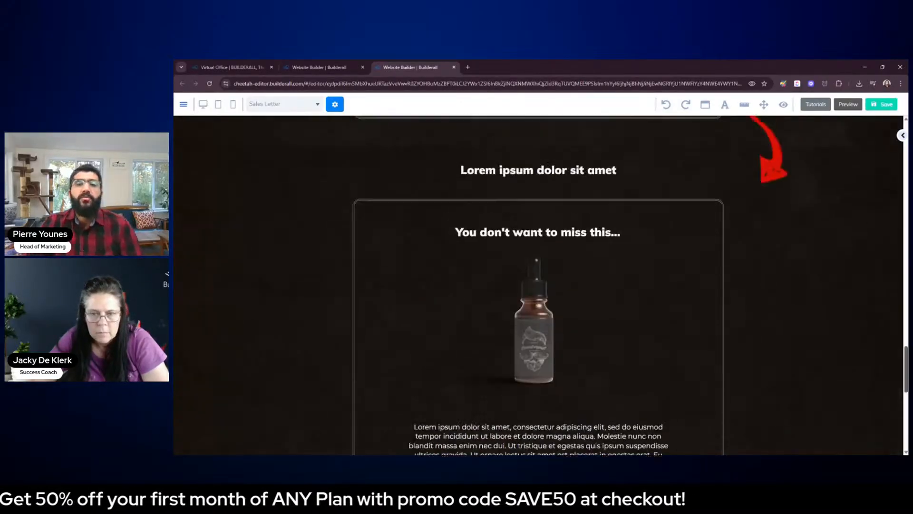
scroll(537, 285, "up", 10)
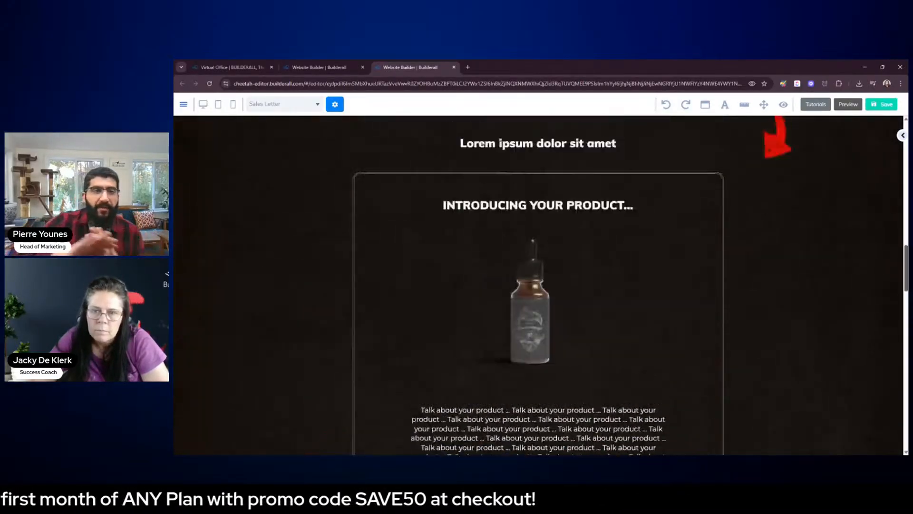
scroll(538, 286, "up", 10)
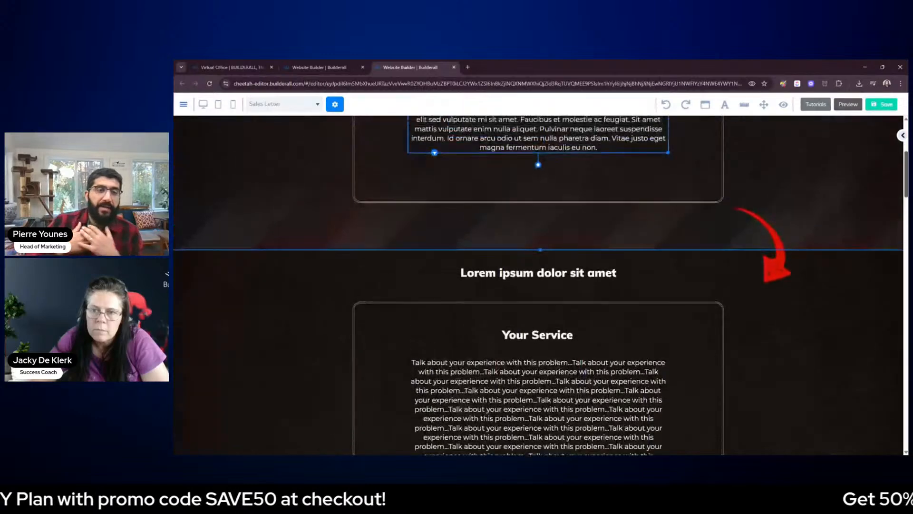
scroll(773, 205, "up", 3)
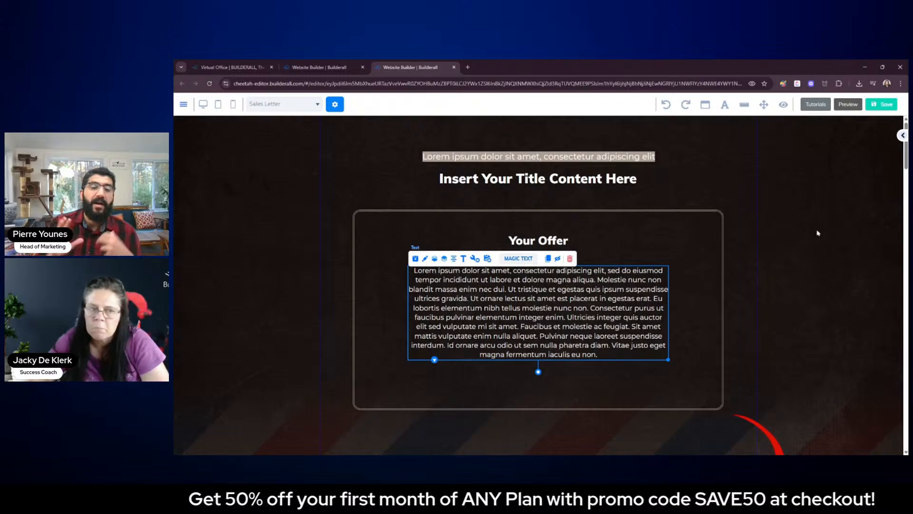
left_click(843, 229)
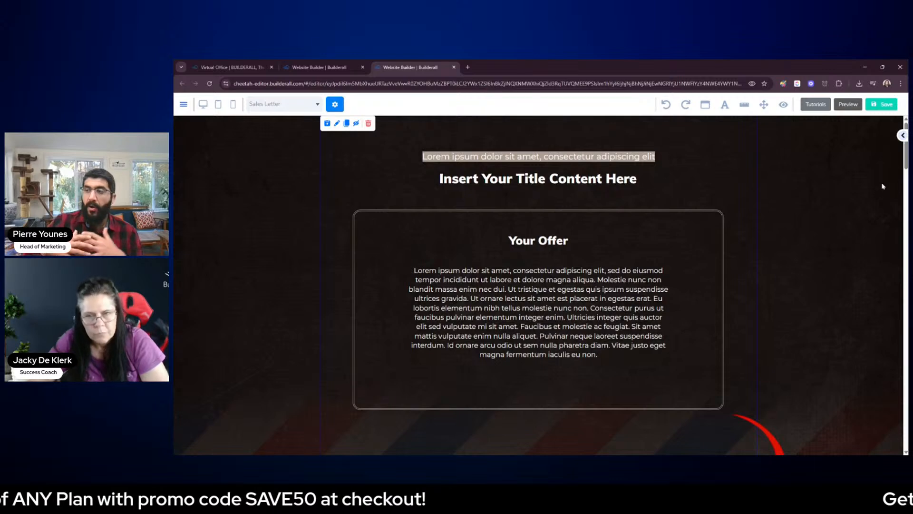
Examine how the Sales Letter sections progress from Your Offer through the product introduction and five reasons to the countdown offer
scroll(900, 157, "down", 1)
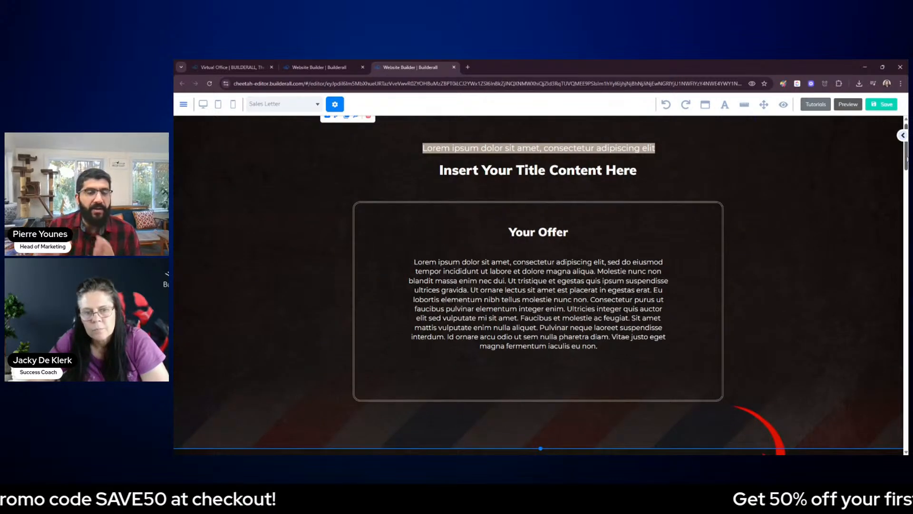
scroll(900, 157, "down", 2)
scroll(538, 285, "down", 2)
scroll(539, 285, "up", 4)
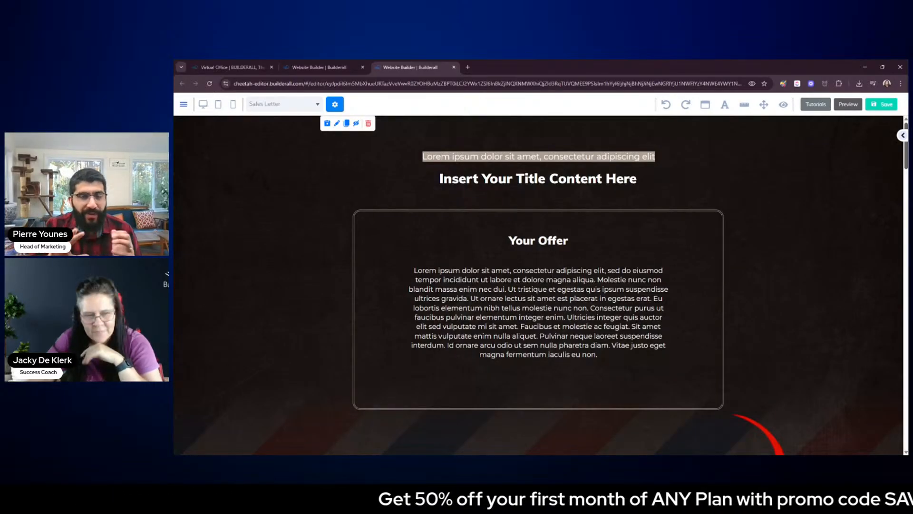
scroll(539, 285, "down", 3)
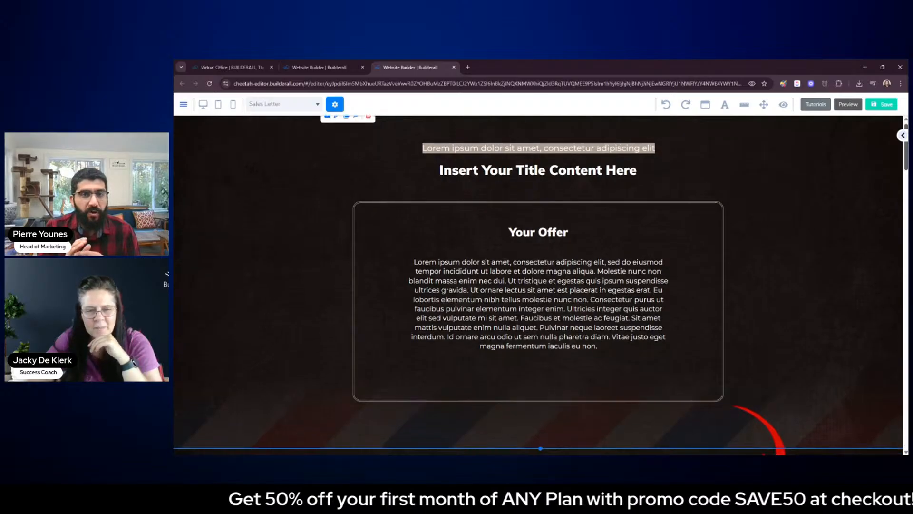
scroll(538, 286, "down", 10)
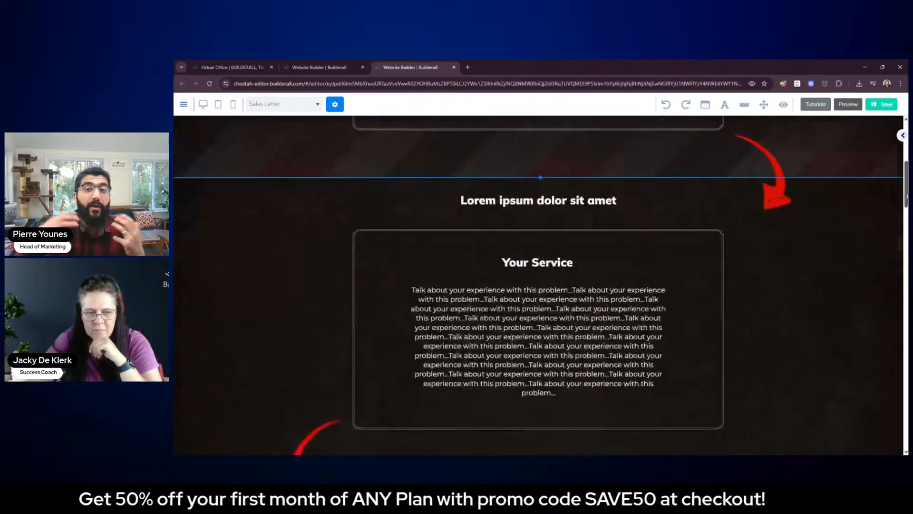
scroll(538, 286, "down", 10)
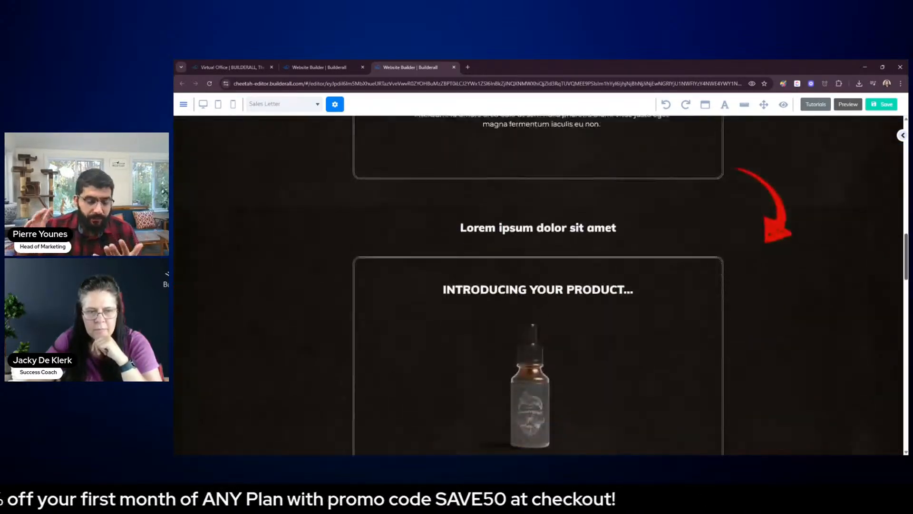
scroll(538, 285, "down", 11)
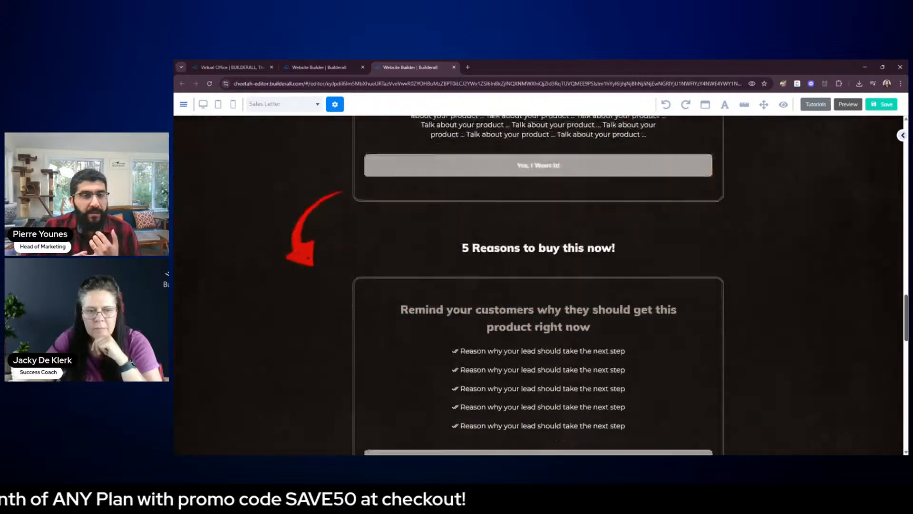
scroll(539, 285, "down", 8)
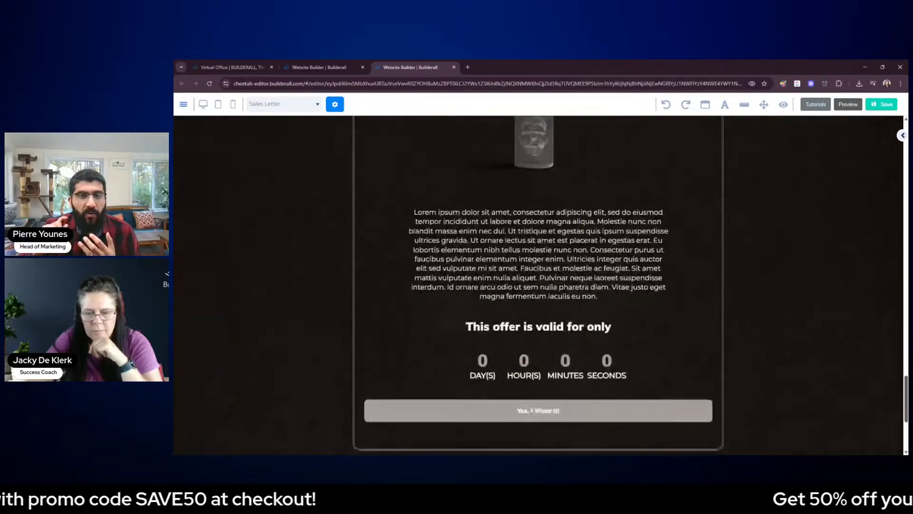
scroll(538, 285, "up", 20)
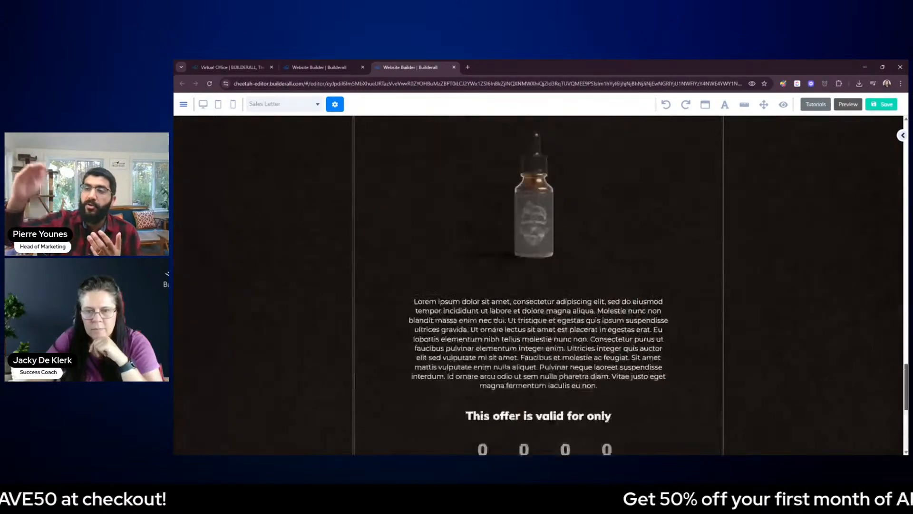
Save the Sales Letter page, publish the website and dismiss the publishing confirmation
left_click(886, 105)
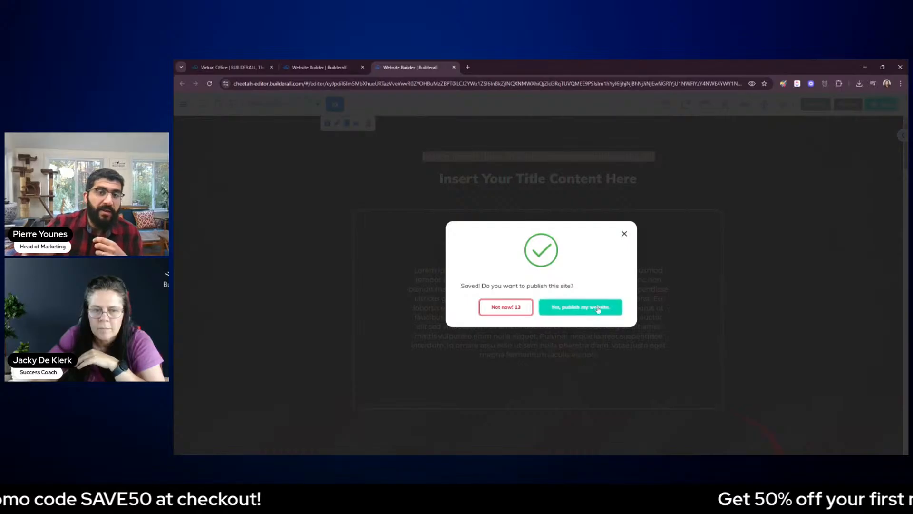
left_click(602, 306)
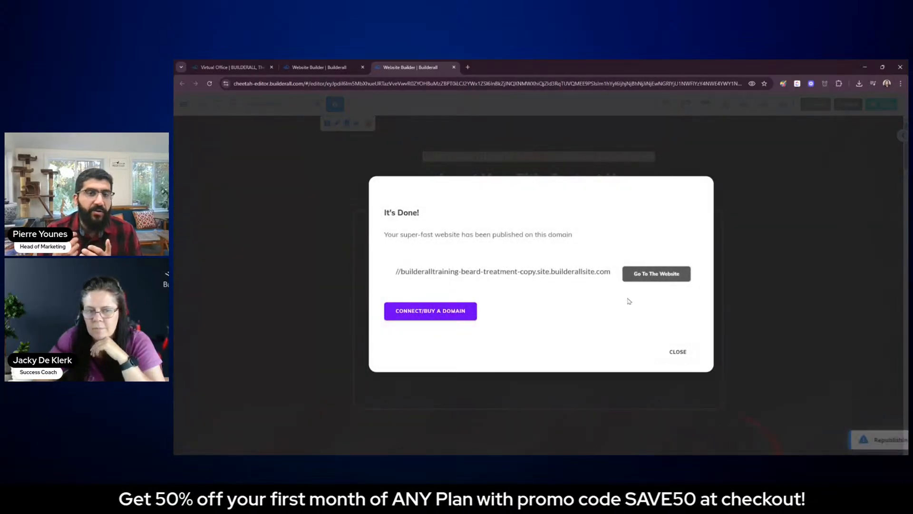
left_click(681, 352)
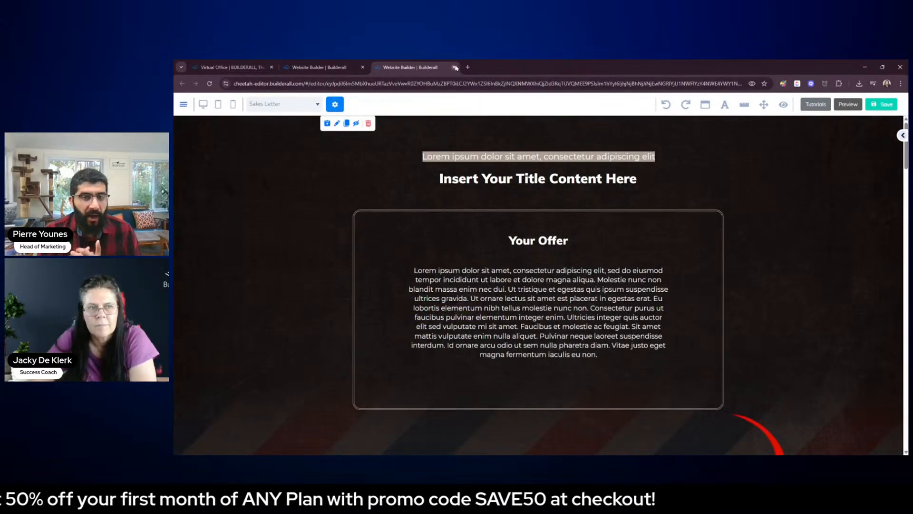
Return to the Beard Treatment page list, briefly view the live Lead Magnet page, and open Lead Magnet in the editor
left_click(327, 67)
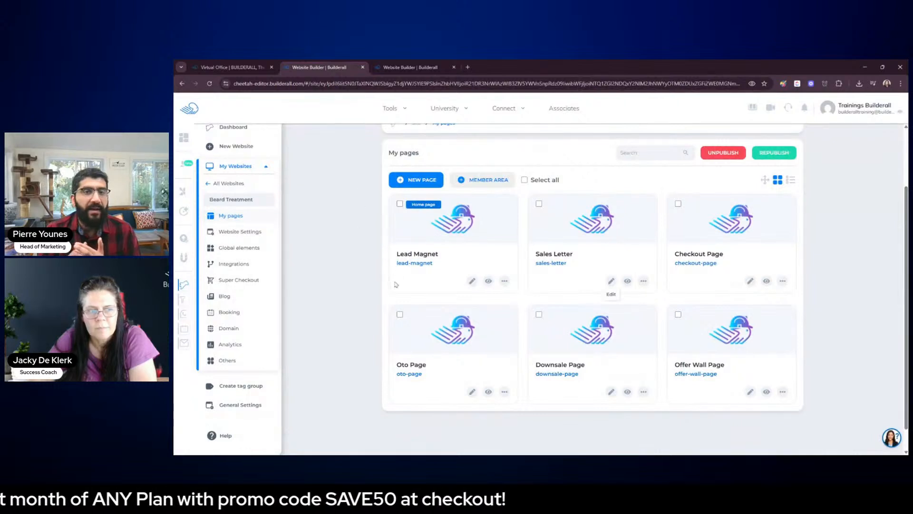
left_click(488, 281)
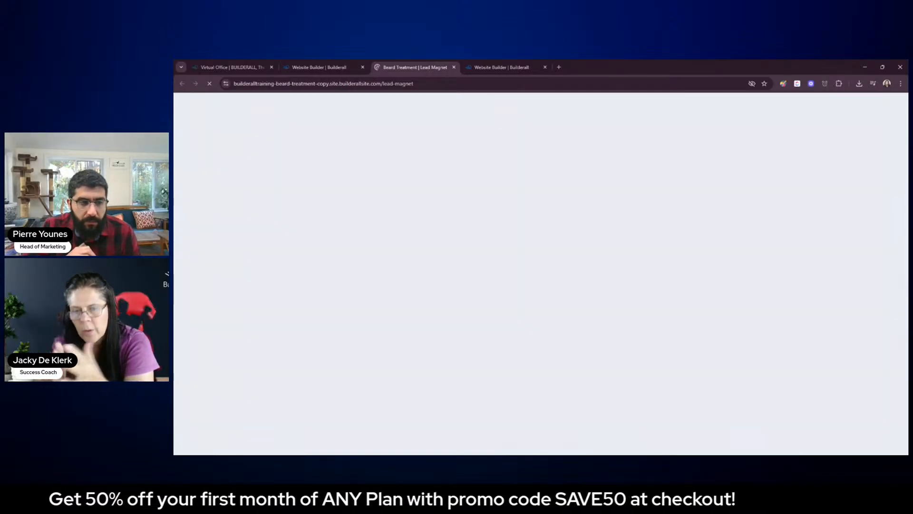
left_click(454, 67)
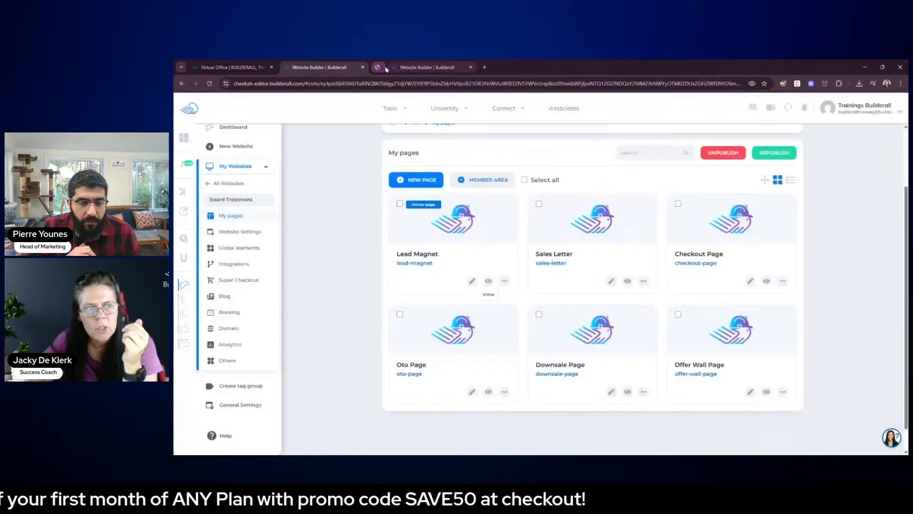
left_click(472, 281)
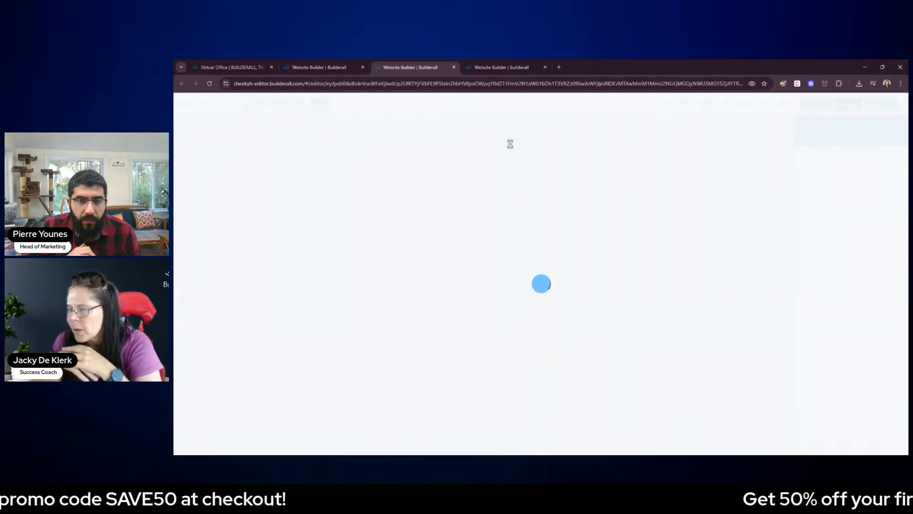